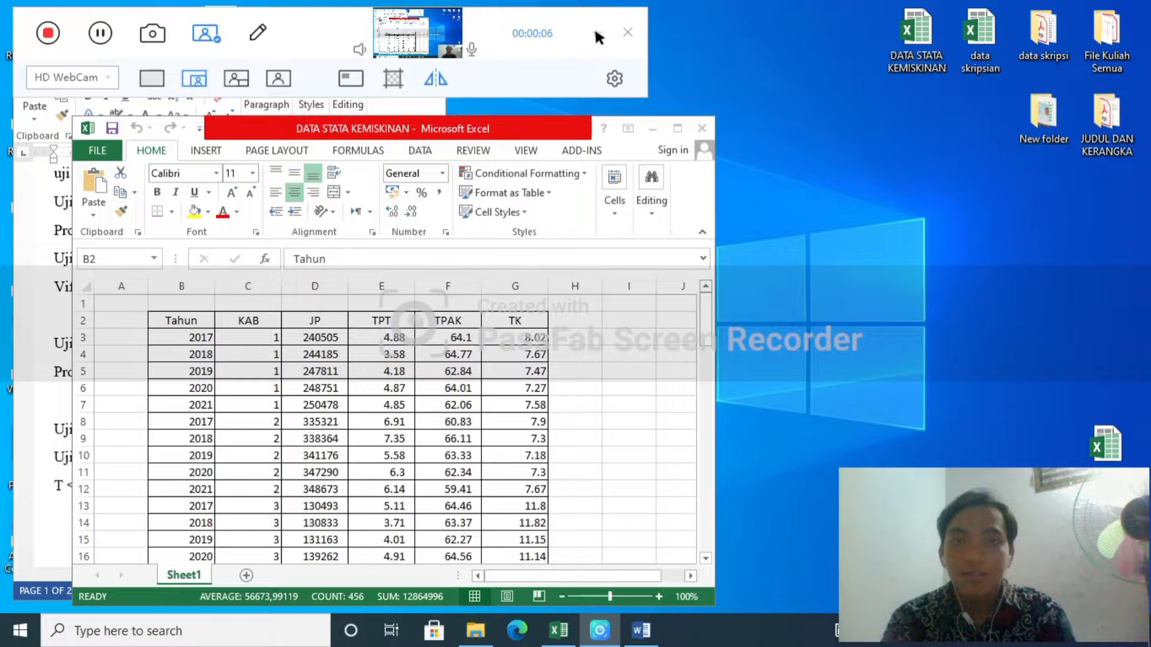
# - Place the DATA STATA KEMISKINAN workbook window beside the Word document so both can be read
pyautogui.click(596, 33)
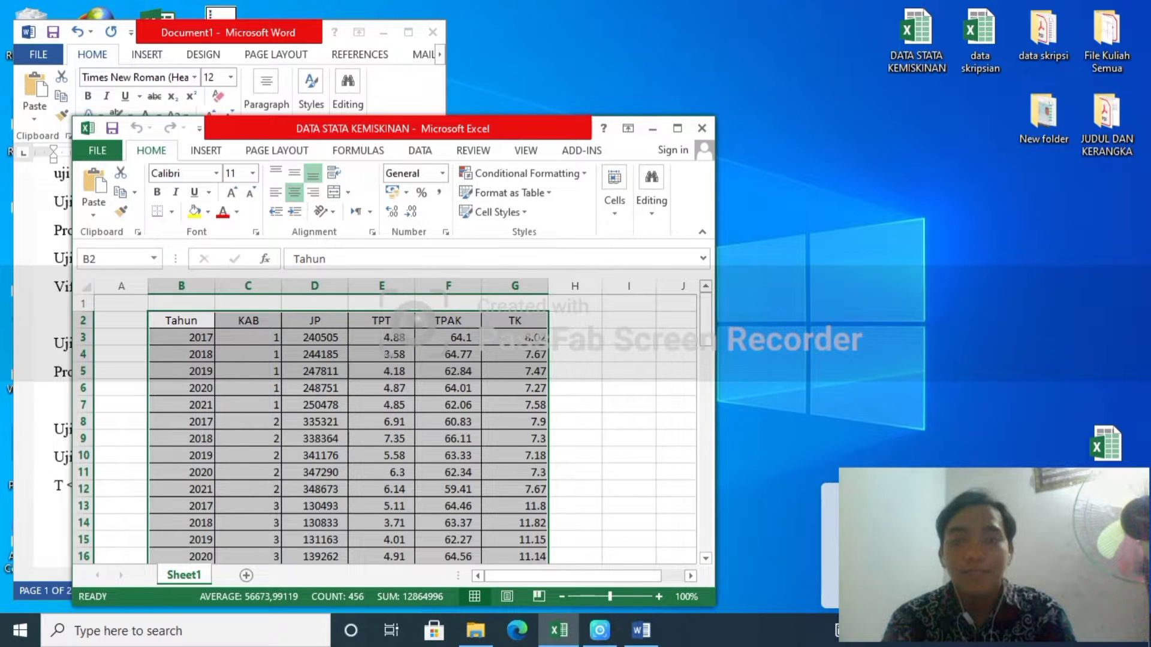
pyautogui.click(984, 540)
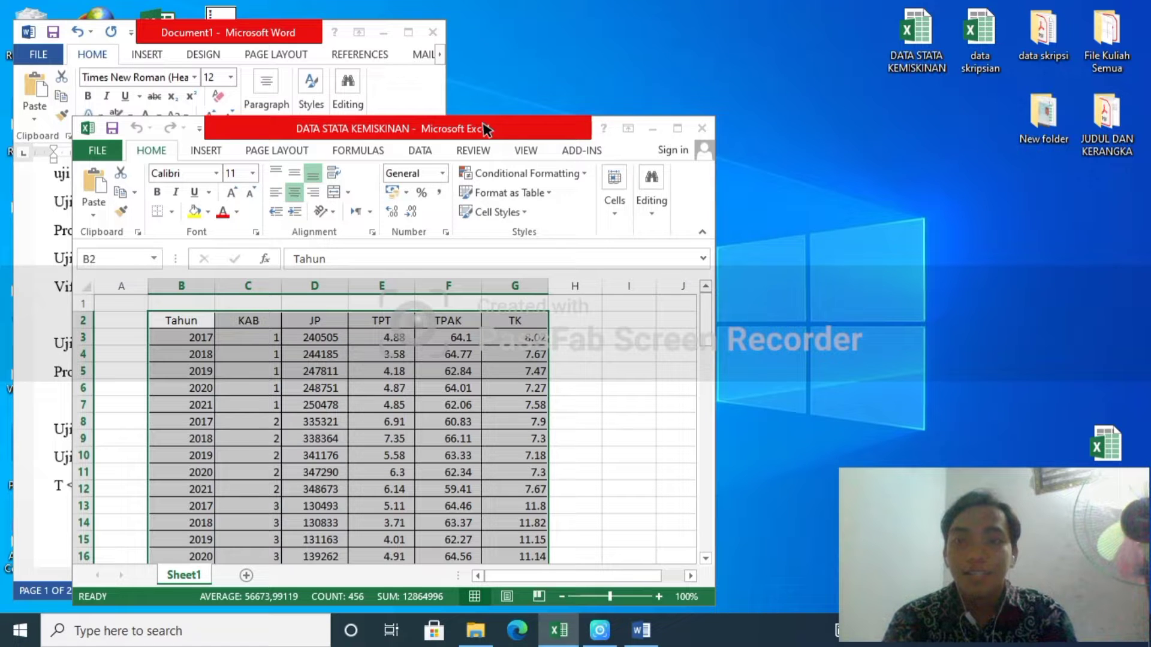
pyautogui.moveTo(485, 129); pyautogui.dragTo(883, 123)
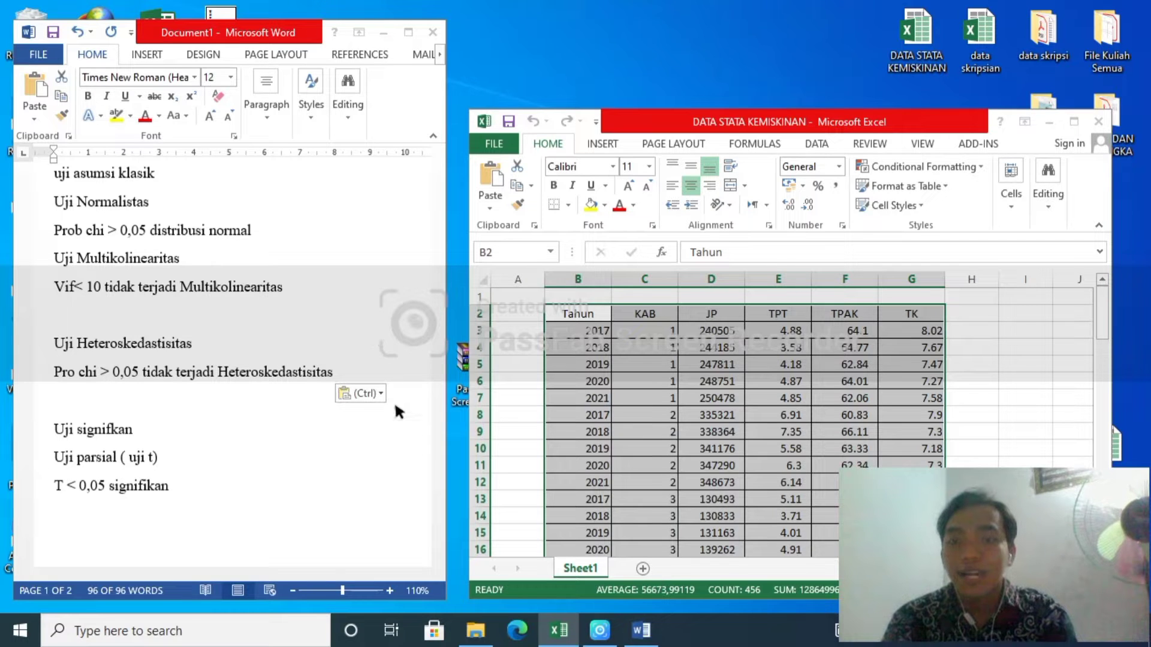
# - Review the Word notes on the Hausman, Lagrange multiplier, classical assumption and significance tests, and look over the workbook's data table
pyautogui.click(346, 489)
pyautogui.hotkey('ctrl', 'a')
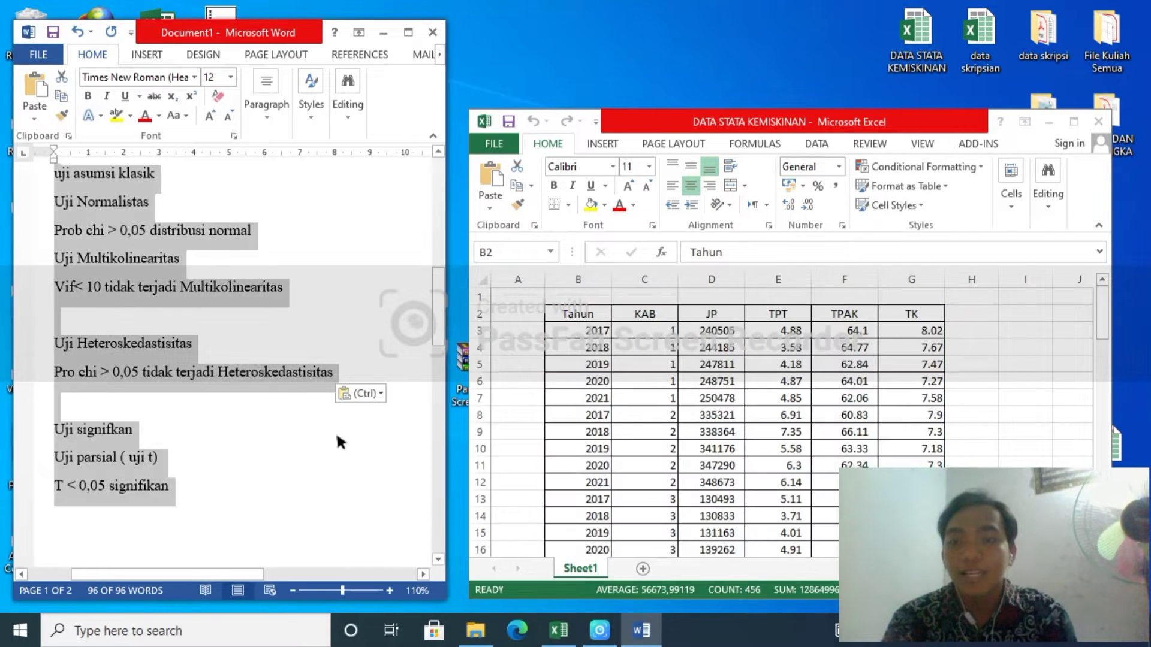
pyautogui.moveTo(440, 334); pyautogui.dragTo(333, 342)
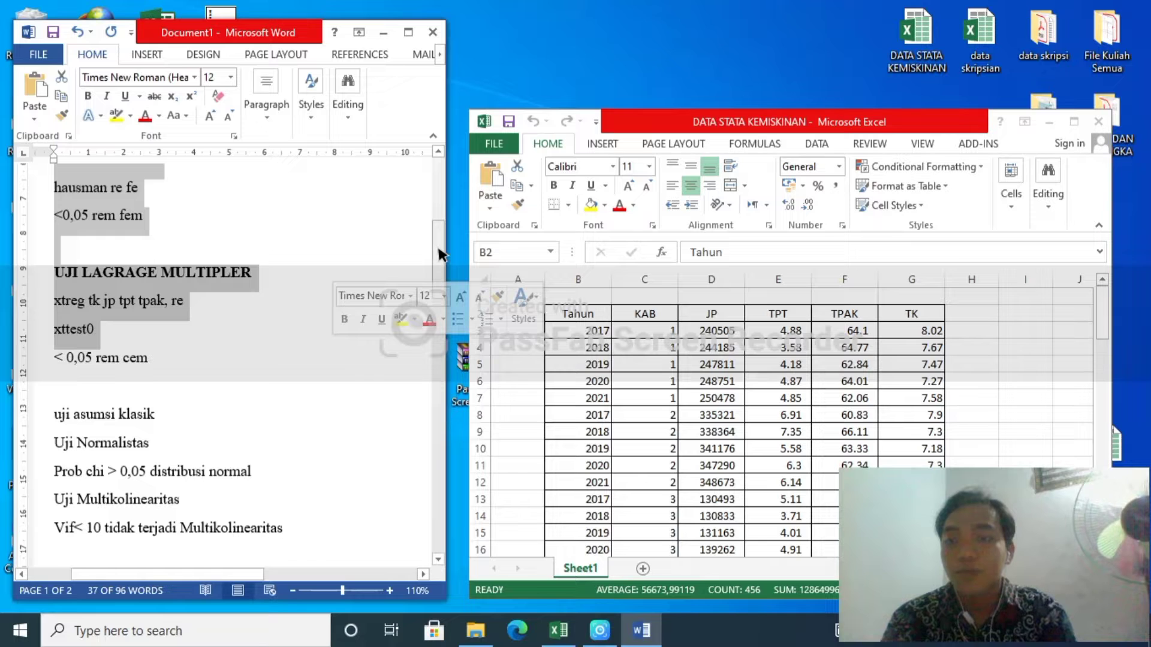
pyautogui.moveTo(440, 255); pyautogui.dragTo(437, 276)
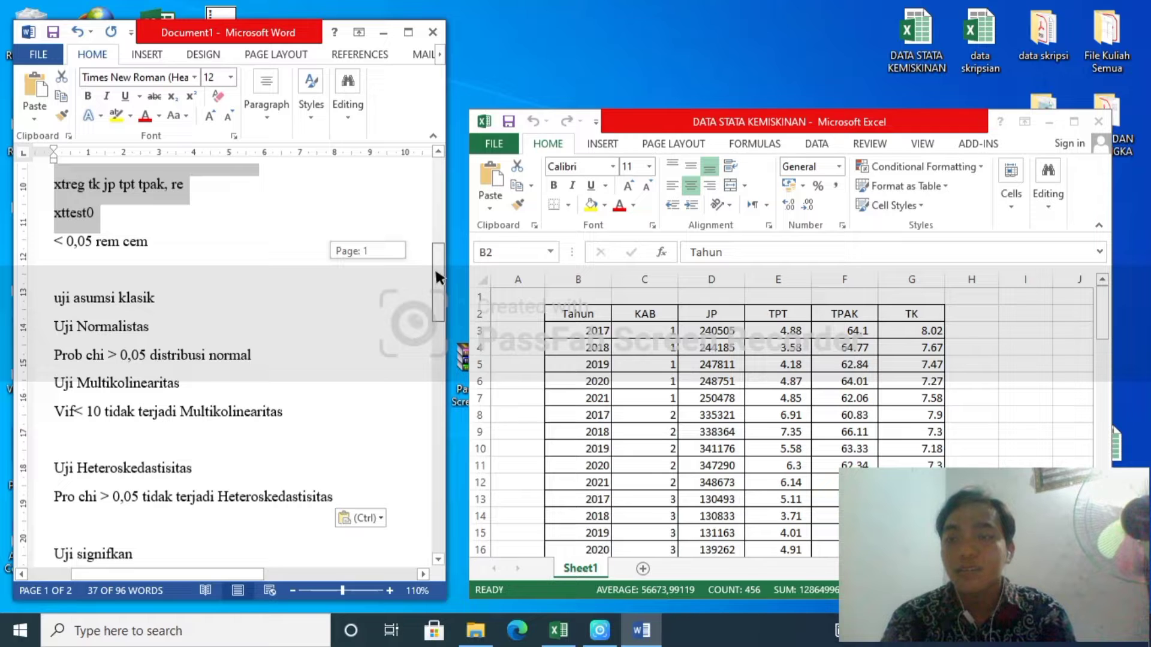
pyautogui.moveTo(438, 276); pyautogui.dragTo(440, 296)
pyautogui.hotkey('ctrl', 'v')
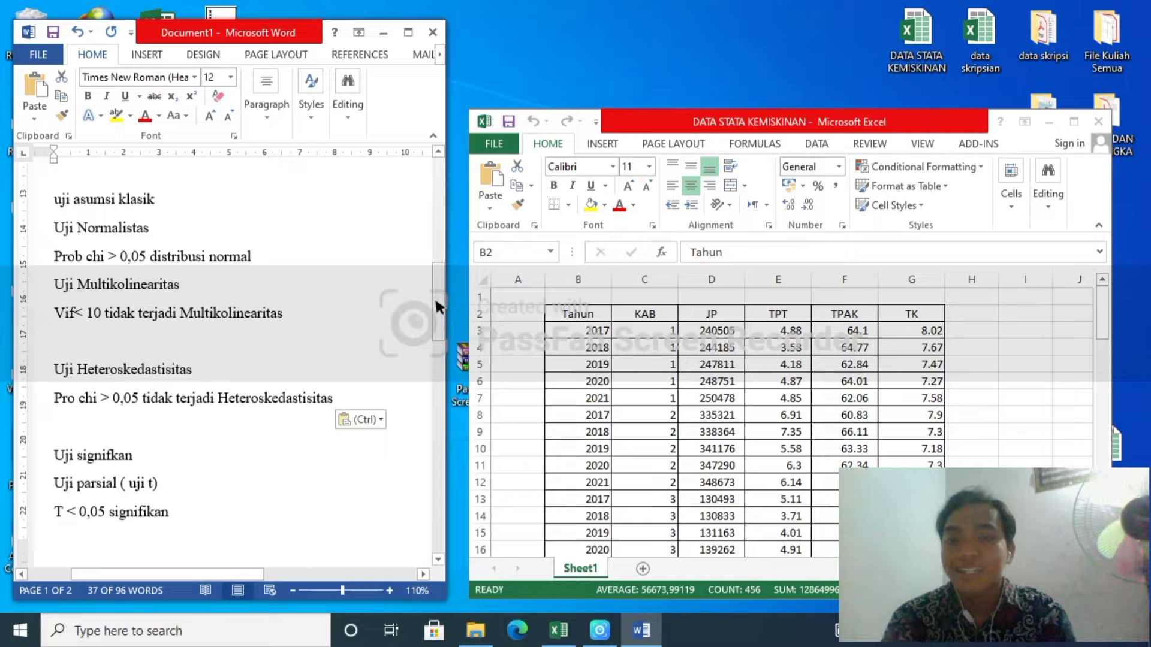
pyautogui.moveTo(435, 301); pyautogui.dragTo(435, 331)
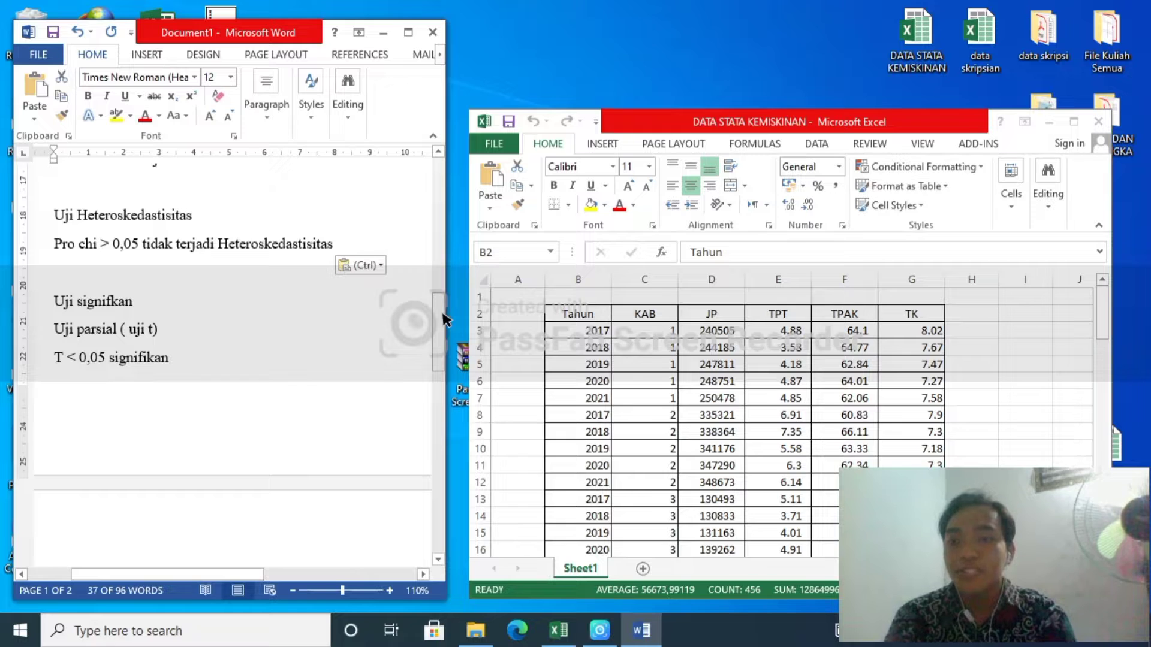
pyautogui.moveTo(442, 317); pyautogui.dragTo(438, 353)
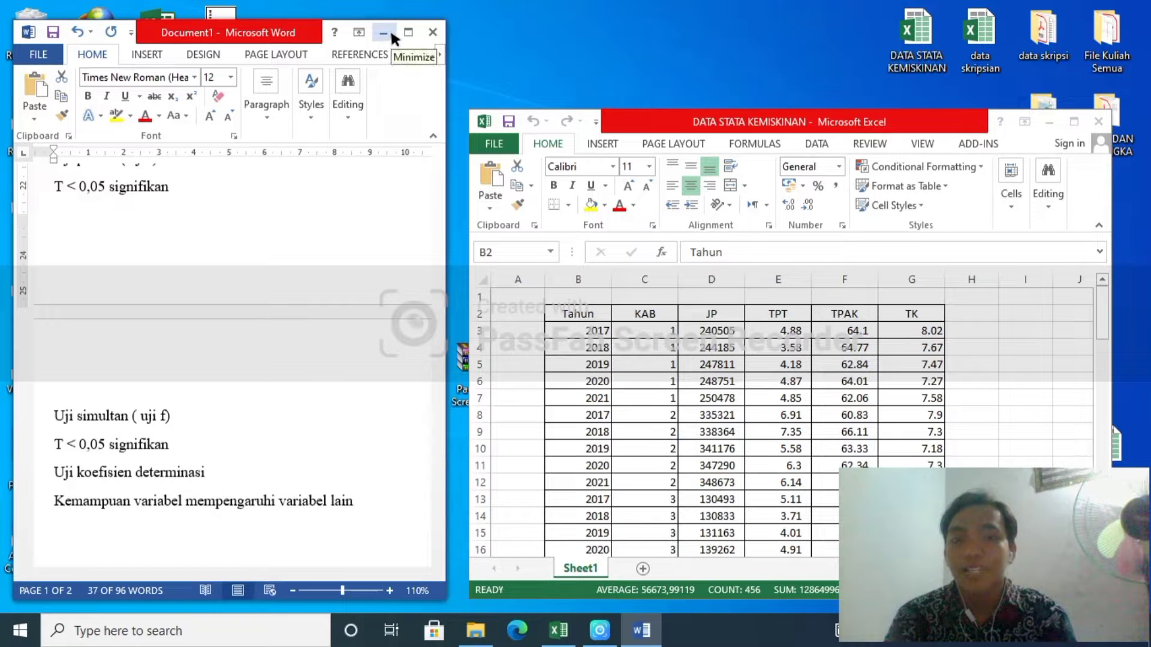
pyautogui.click(1101, 303)
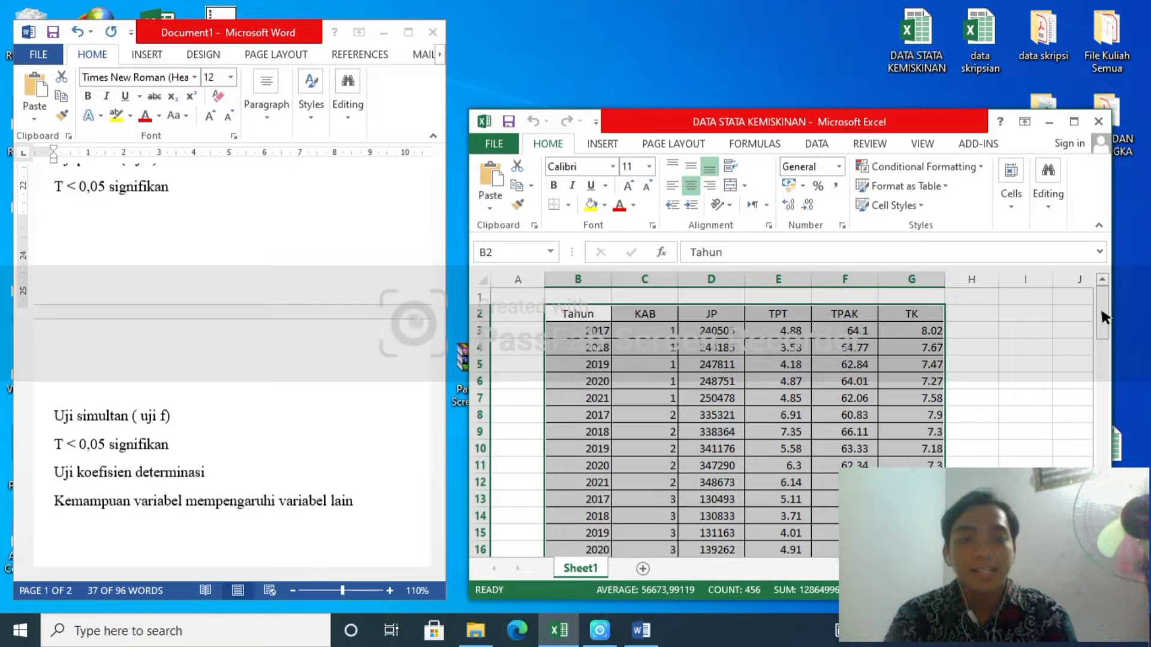
pyautogui.moveTo(1102, 318); pyautogui.dragTo(1101, 333)
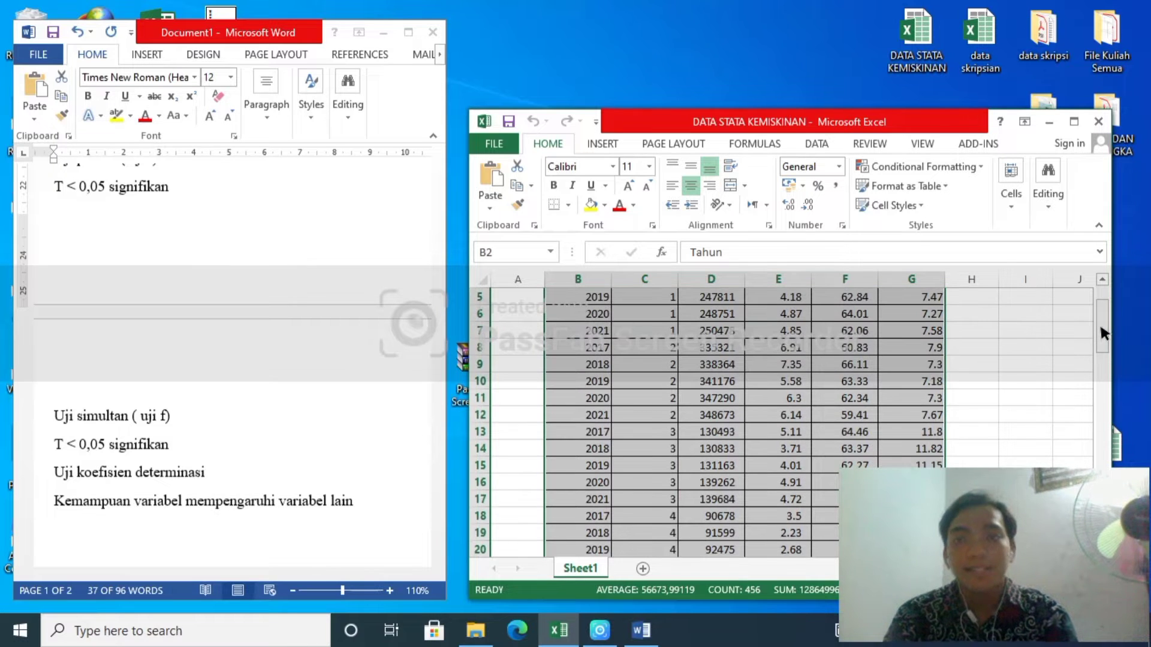
# - Minimise the Word notes, launch Stata/SE 13 and postpone the update check until the next time Stata is launched
pyautogui.click(389, 33)
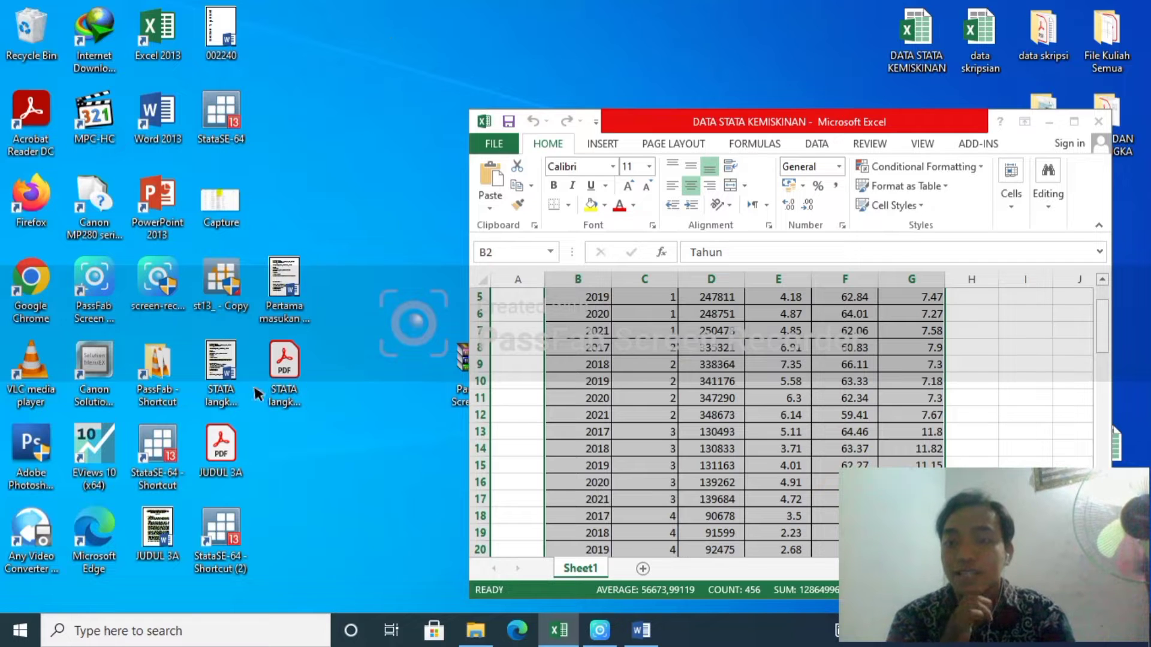
pyautogui.click(223, 523)
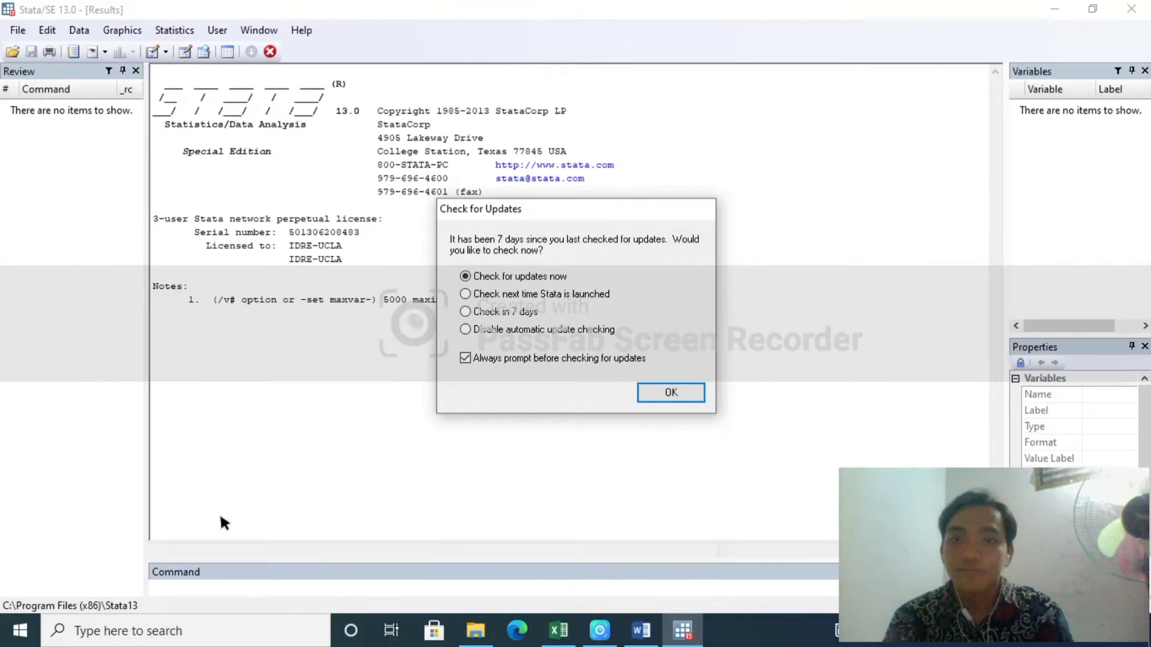
pyautogui.click(509, 286)
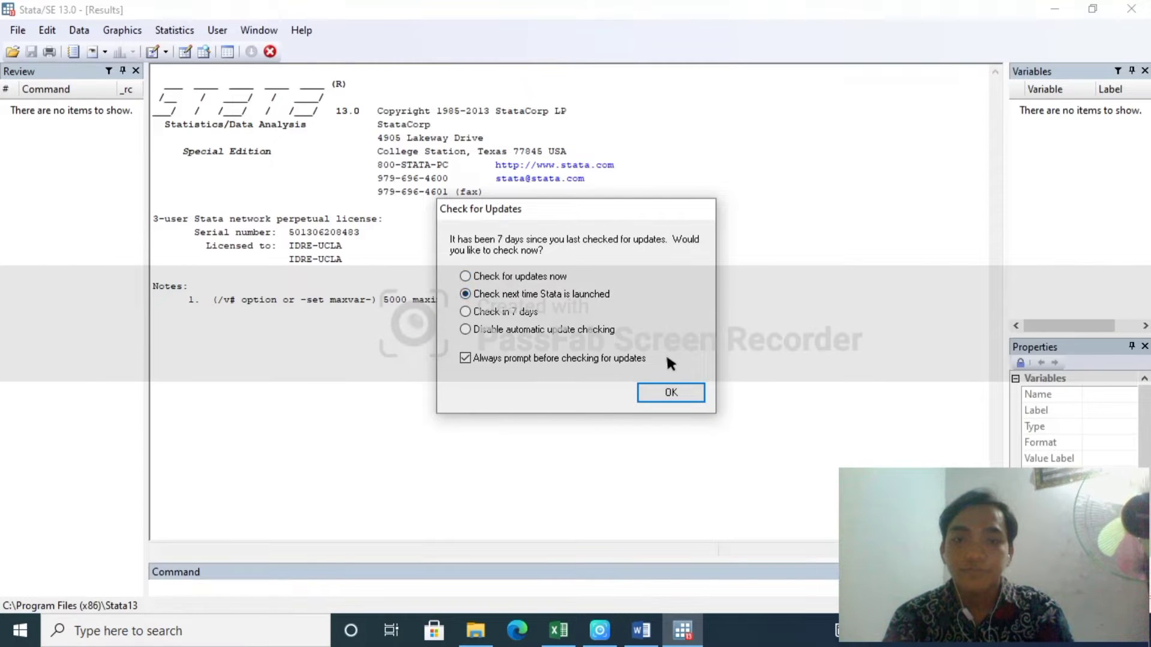
pyautogui.click(669, 391)
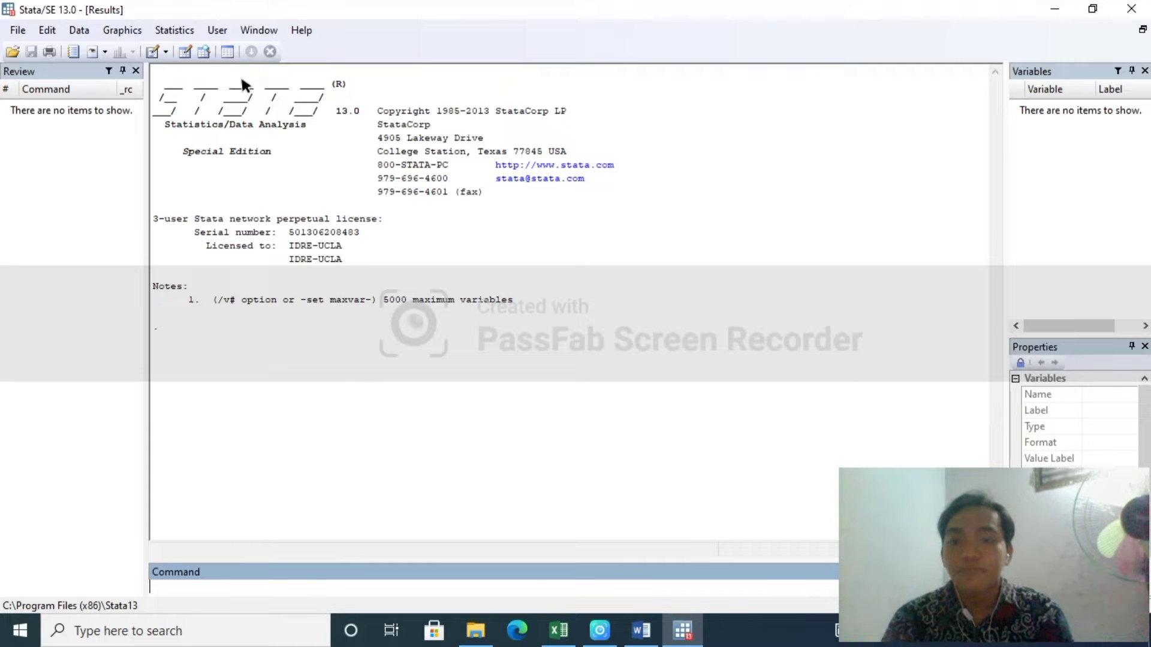
pyautogui.click(17, 32)
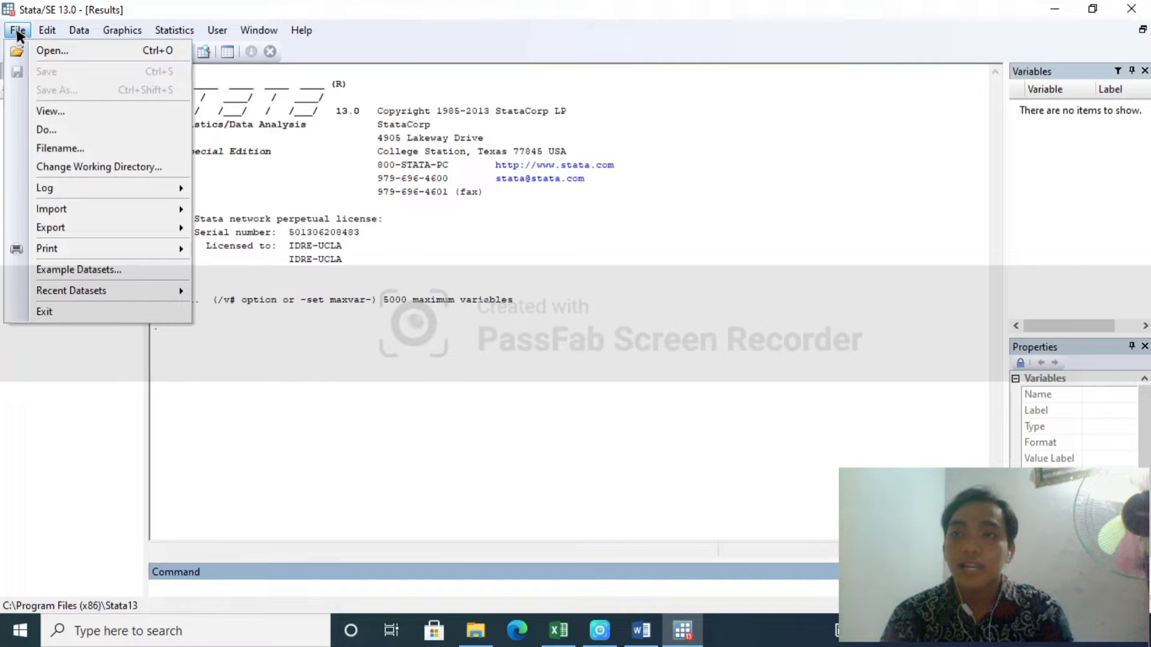
pyautogui.click(17, 33)
pyautogui.click(21, 34)
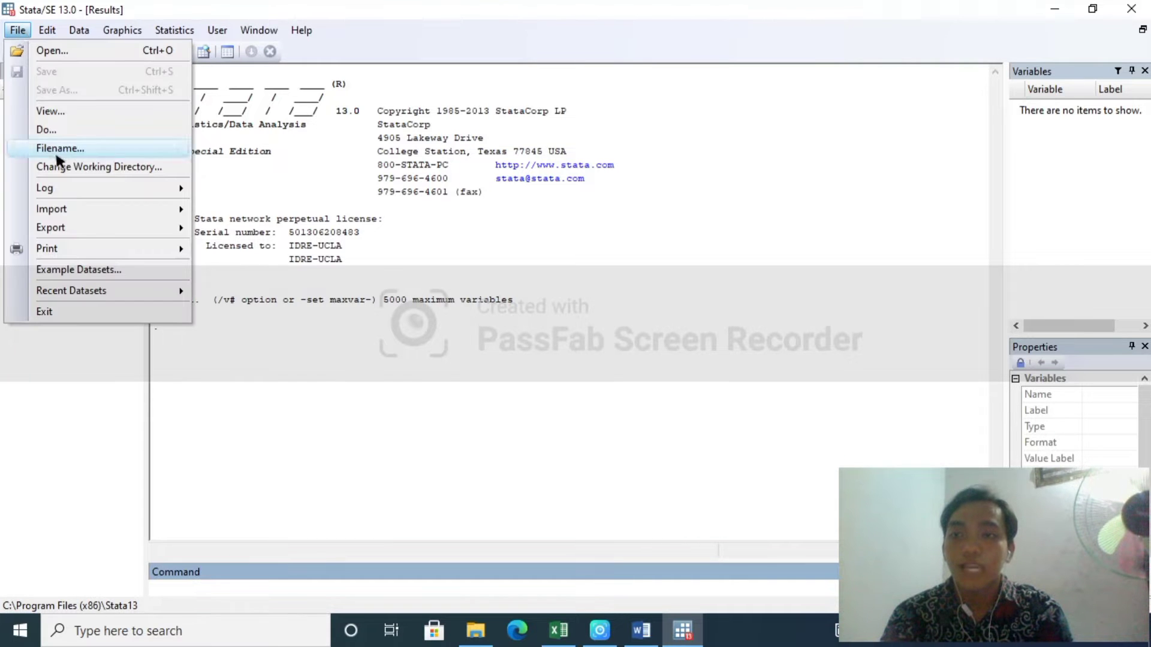
pyautogui.moveTo(66, 207)
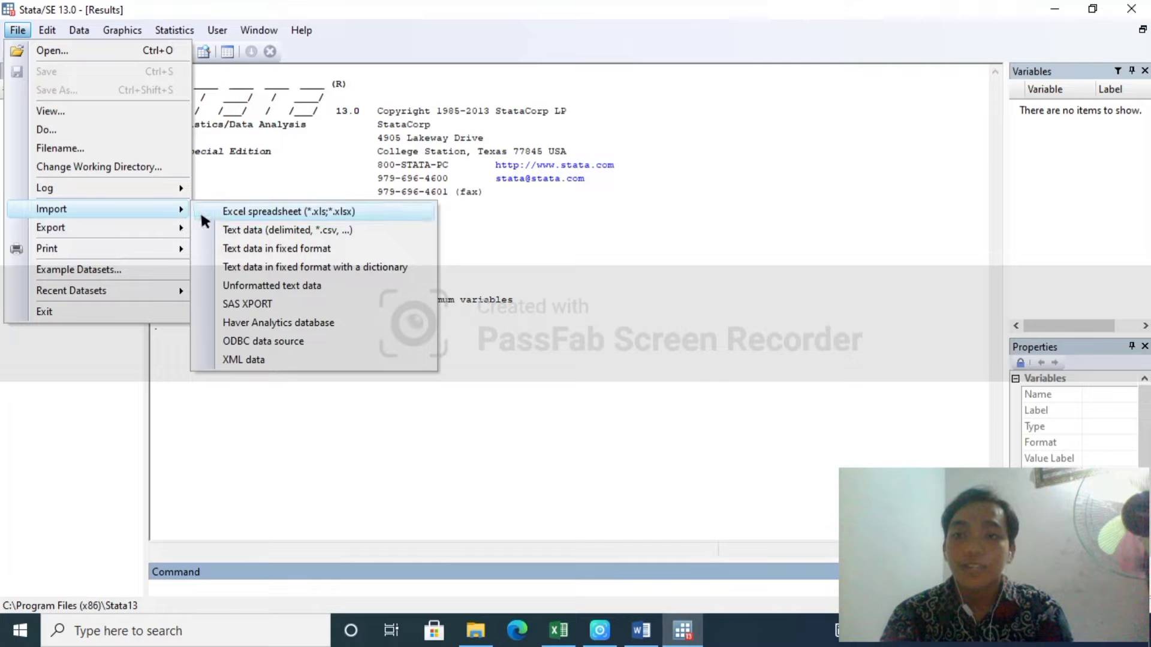
pyautogui.click(228, 211)
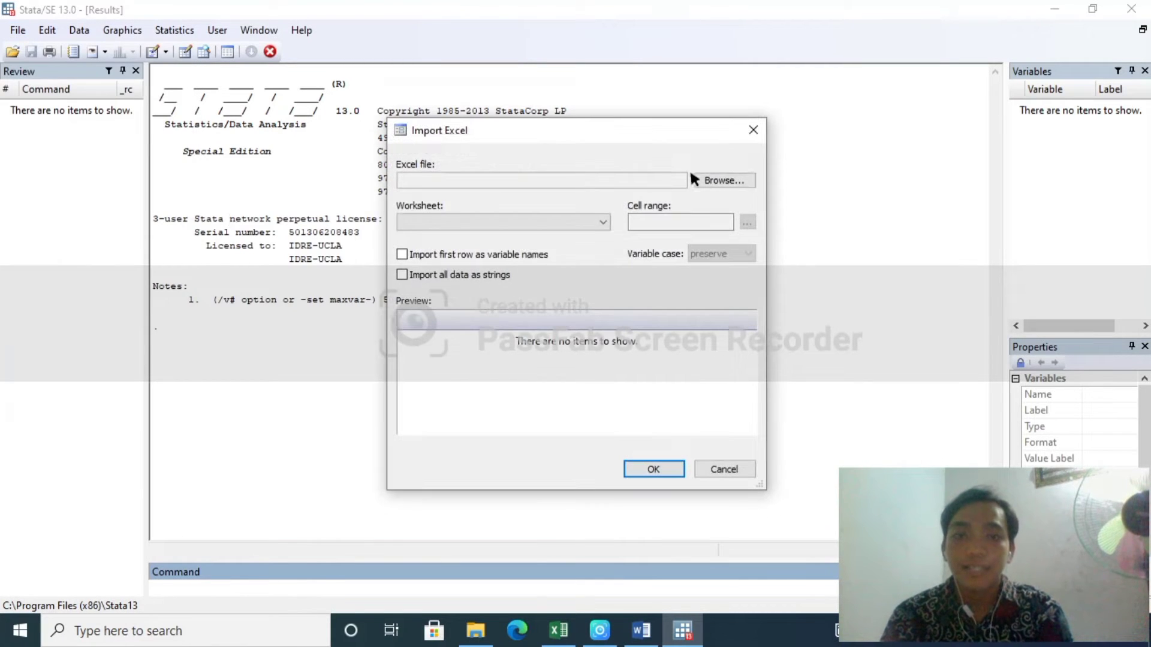
pyautogui.click(721, 181)
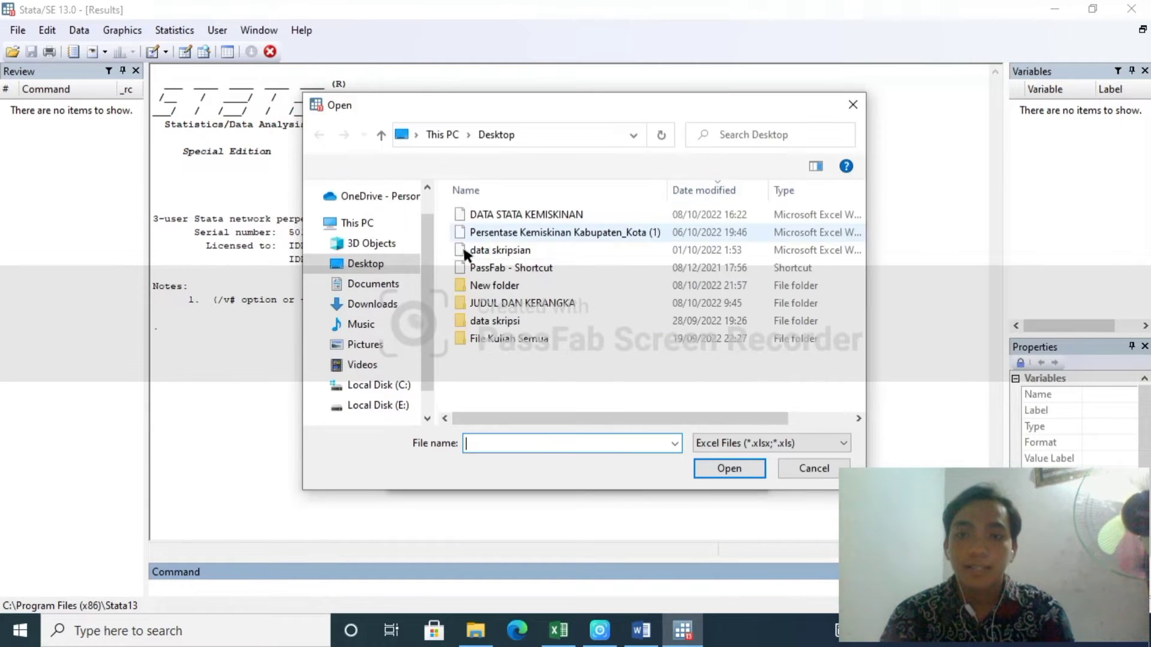
pyautogui.click(517, 215)
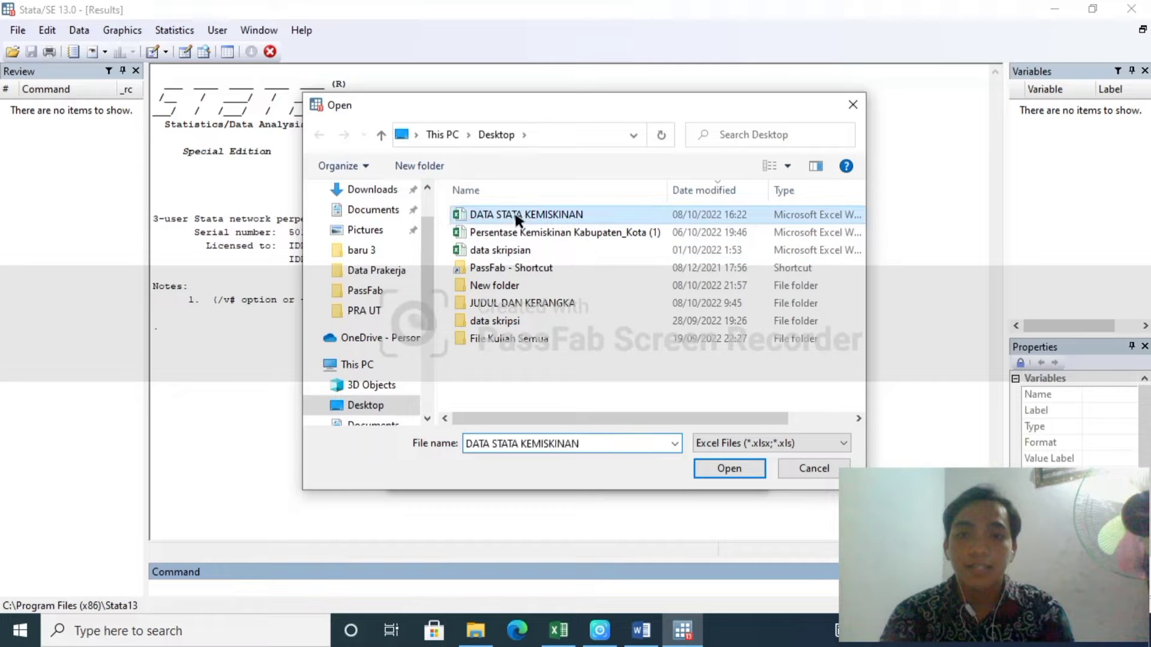
pyautogui.click(729, 469)
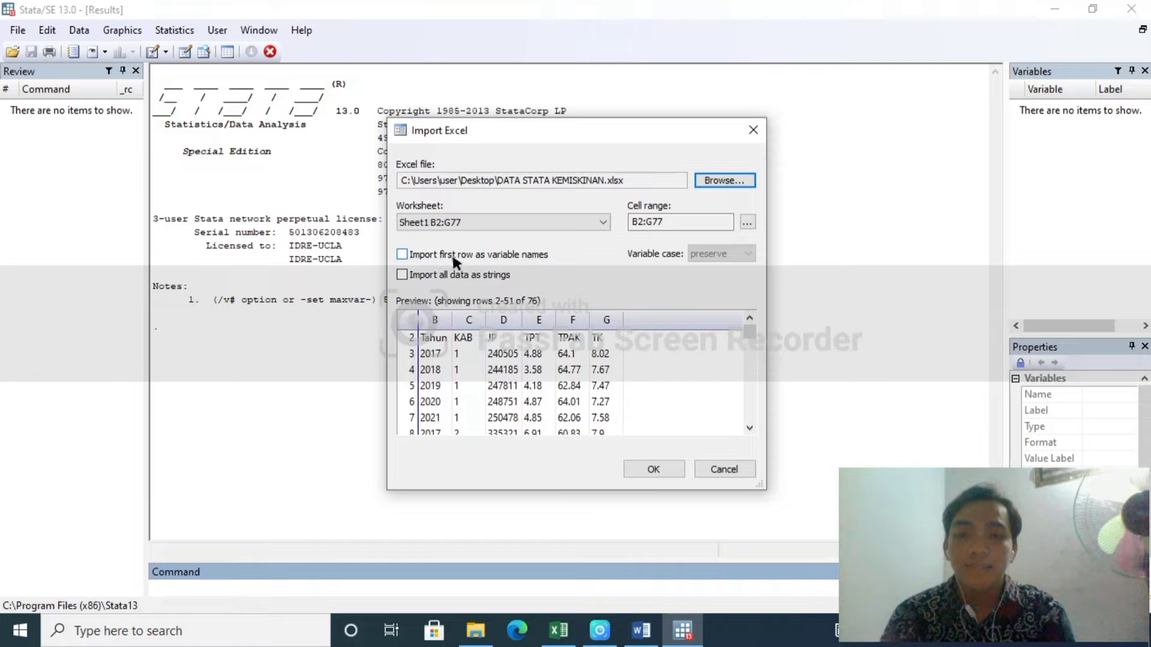
pyautogui.click(401, 254)
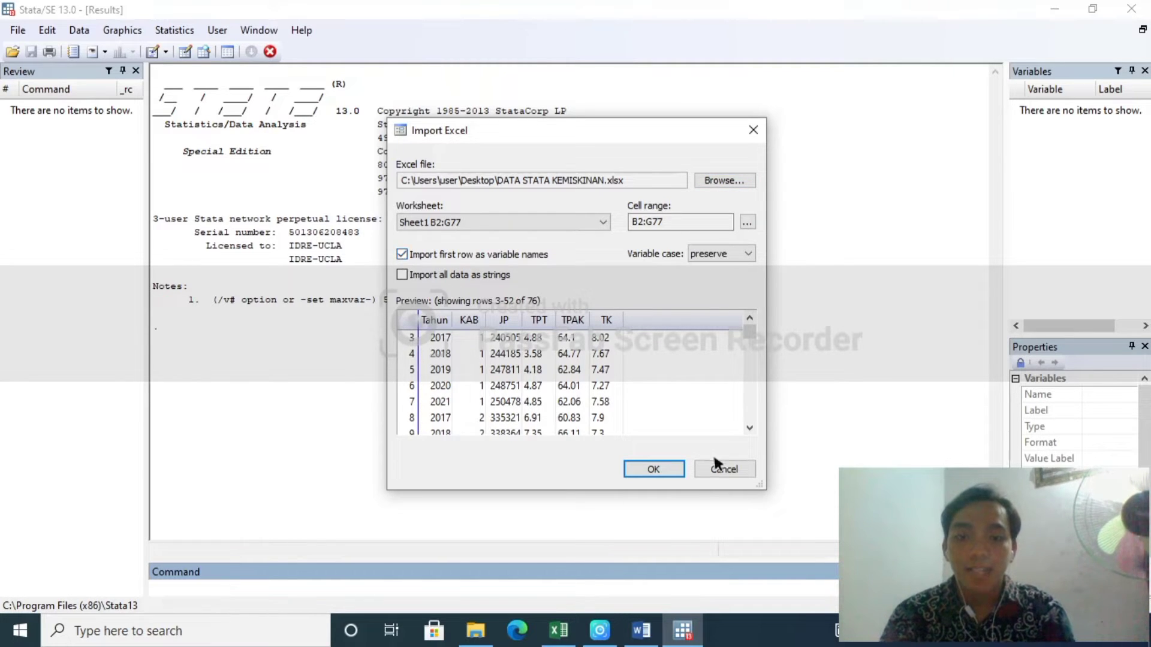
pyautogui.click(722, 468)
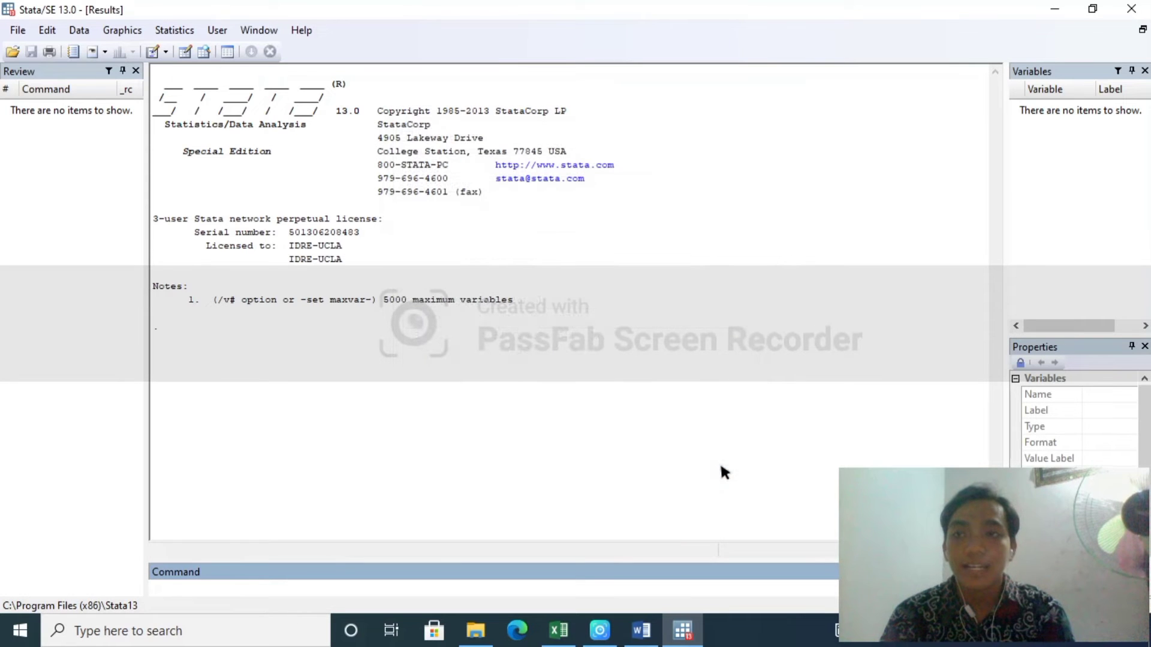
# - Open the Data Editor in edit mode and maximise its window
pyautogui.click(90, 35)
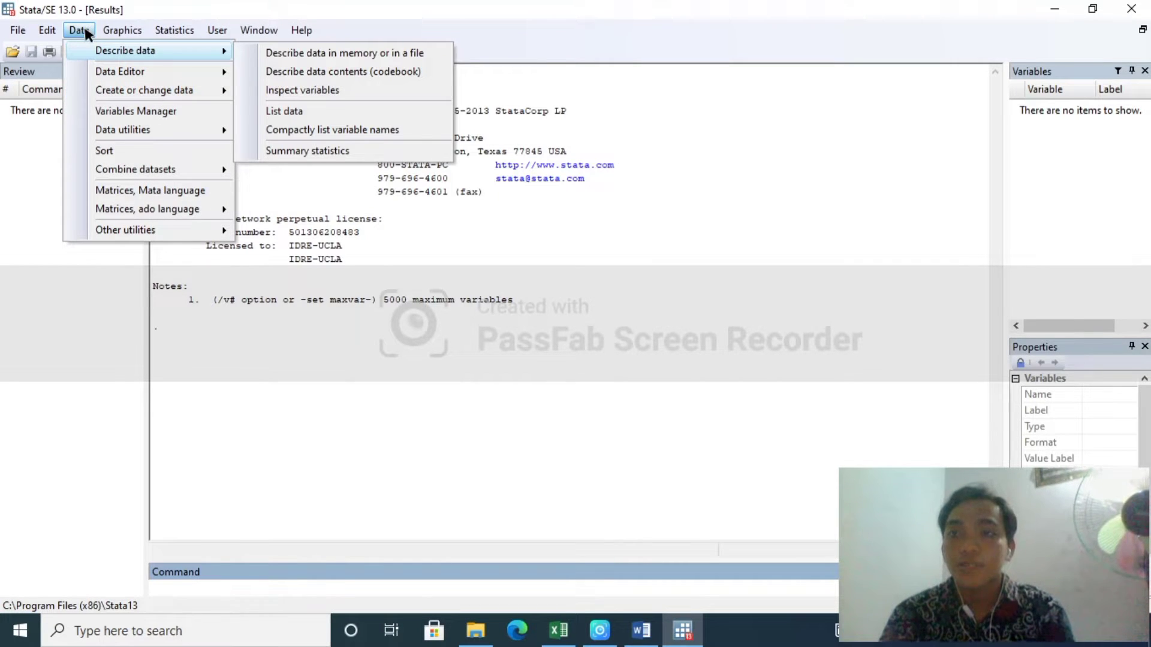
pyautogui.moveTo(111, 32)
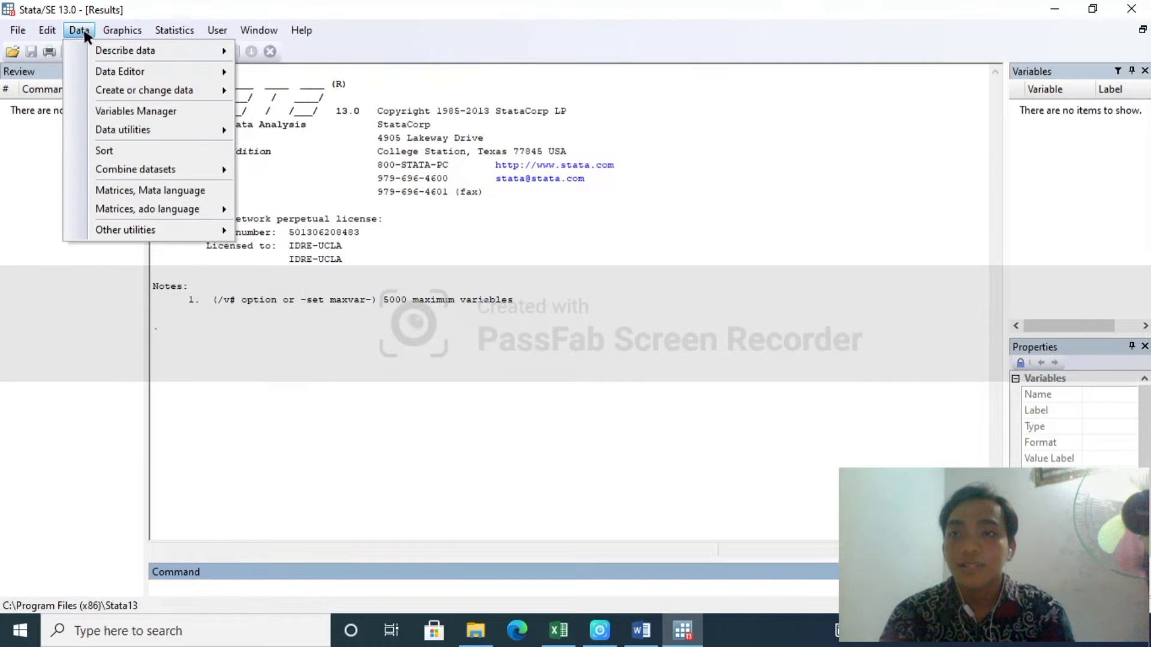
pyautogui.moveTo(121, 70)
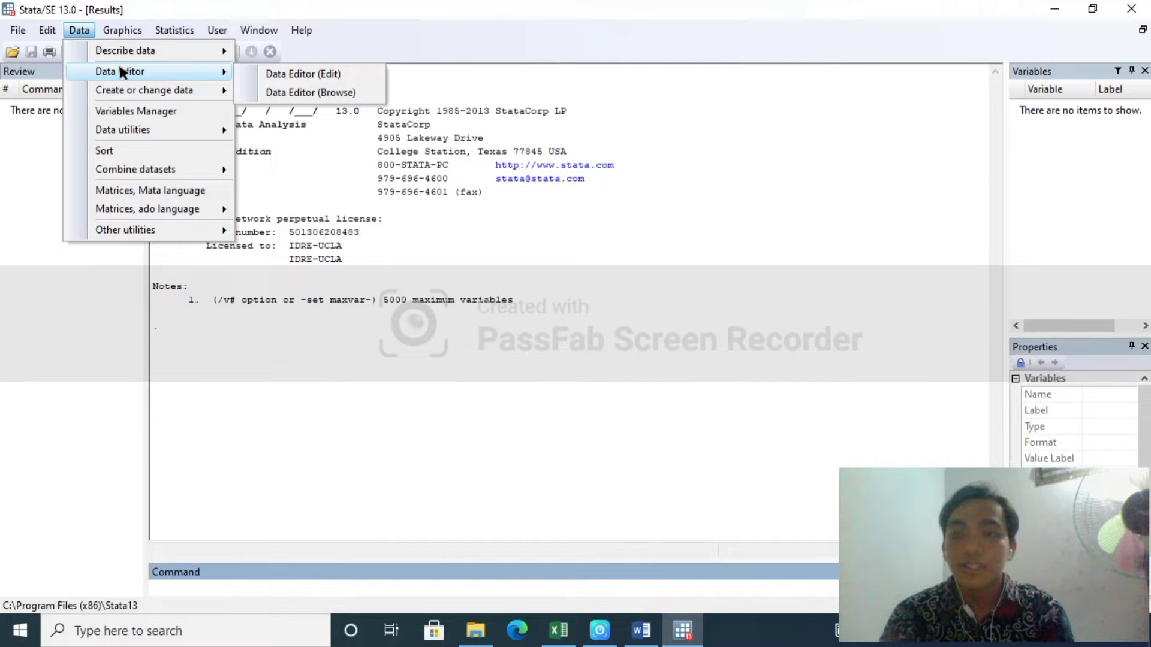
pyautogui.click(271, 76)
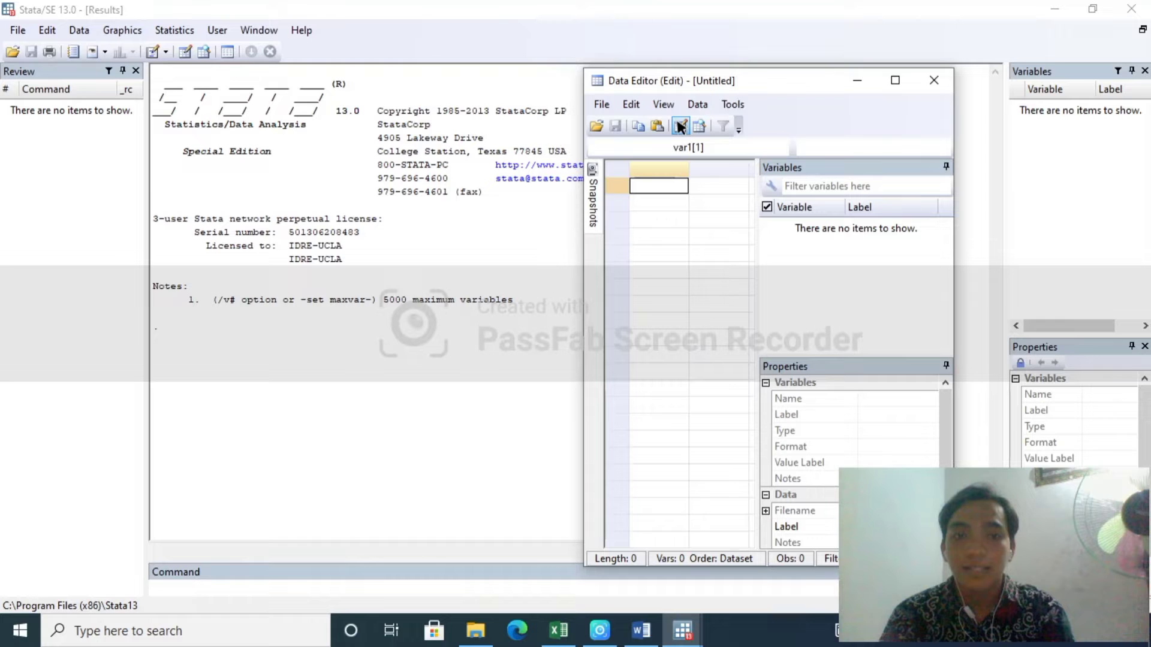
pyautogui.click(894, 79)
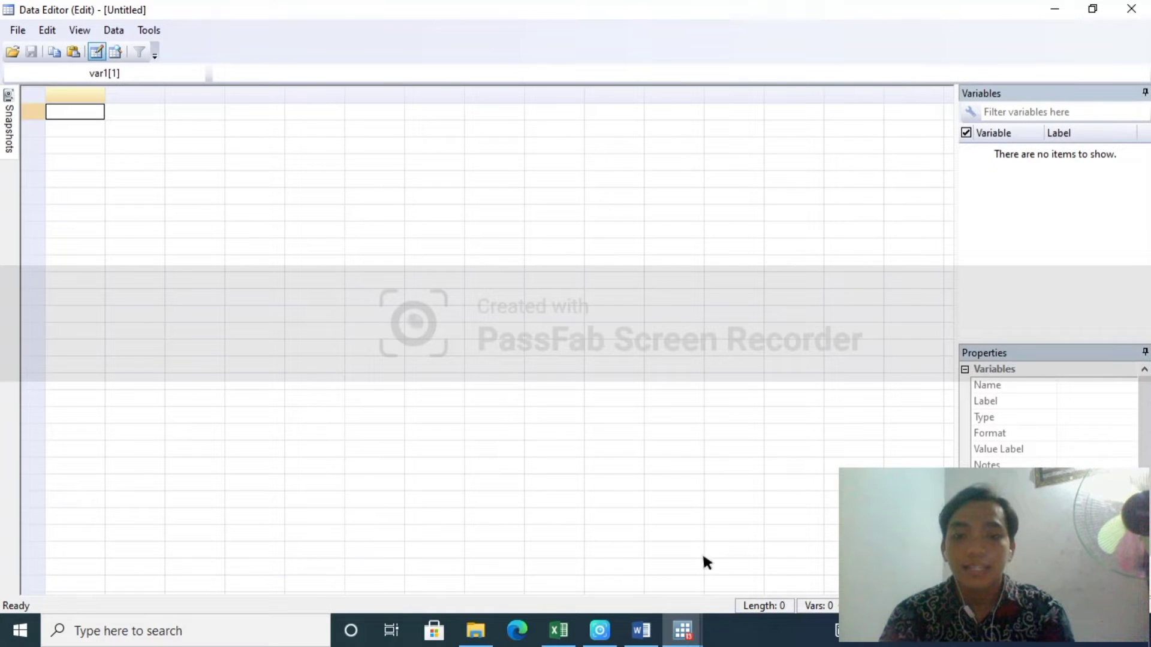
# - Switch to the DATA STATA KEMISKINAN workbook in Excel, copy the selected table B2:G77 with its headers, and return to the Data Editor
pyautogui.moveTo(584, 638)
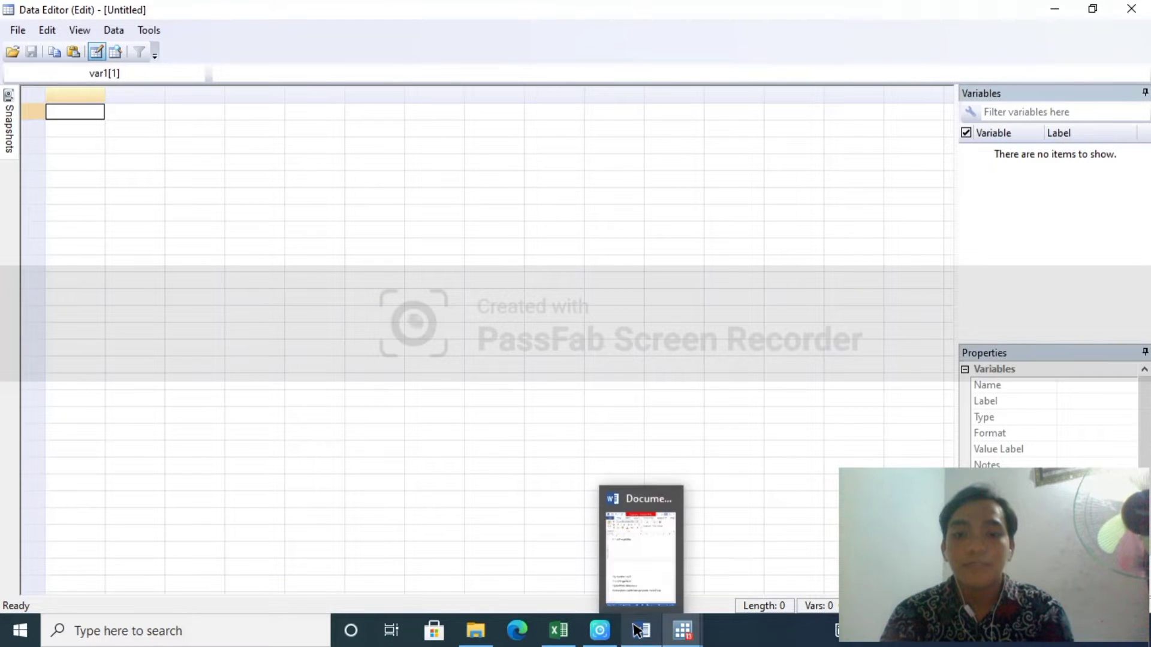
pyautogui.click(574, 635)
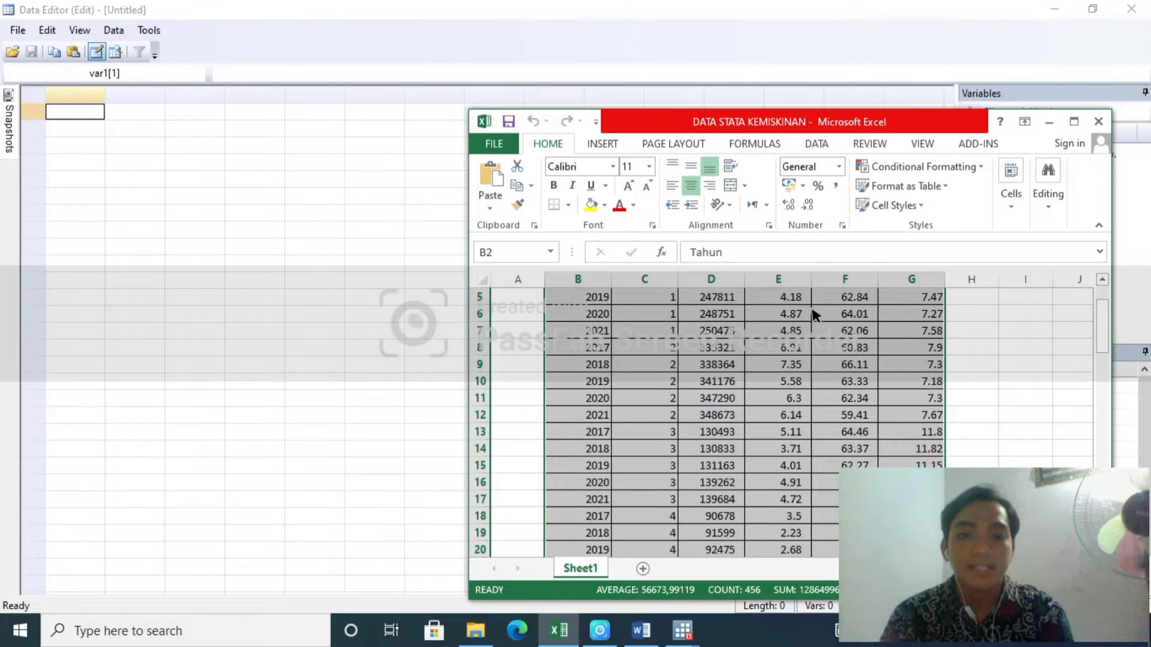
pyautogui.click(1074, 122)
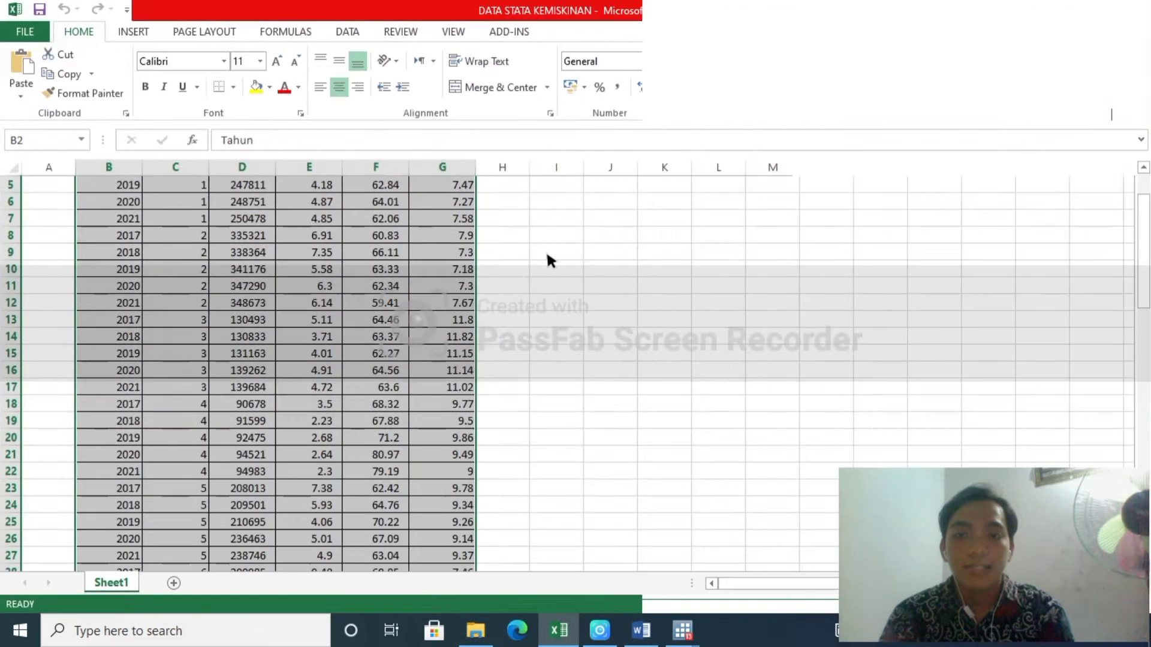
pyautogui.hotkey('ctrl', 'c')
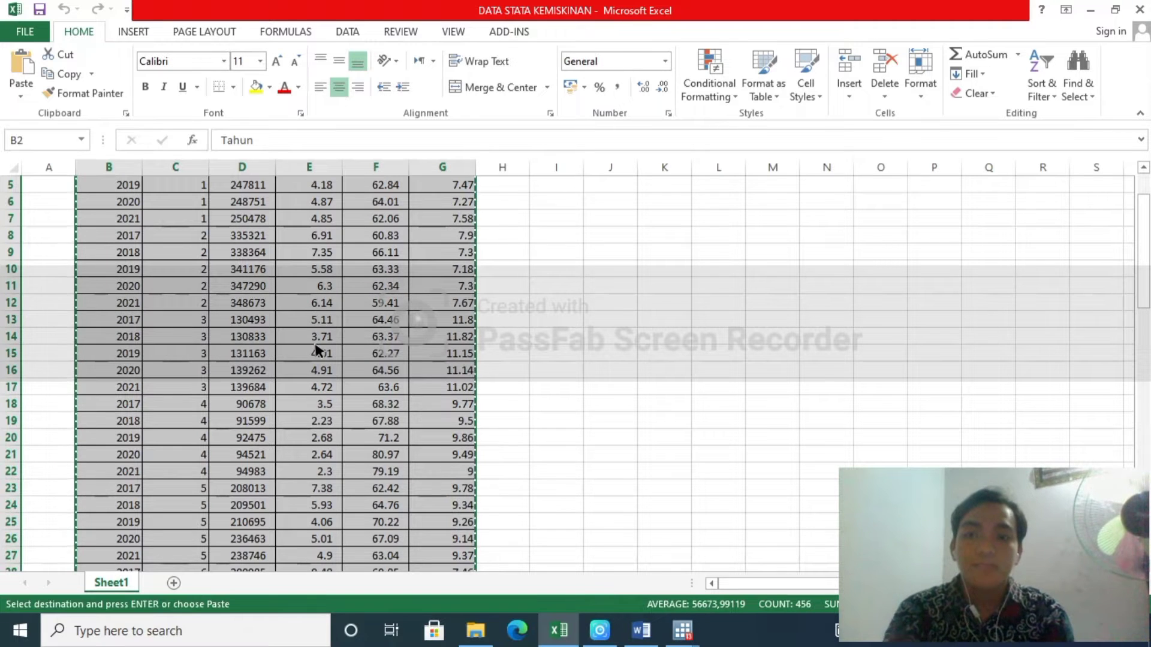
pyautogui.click(1090, 11)
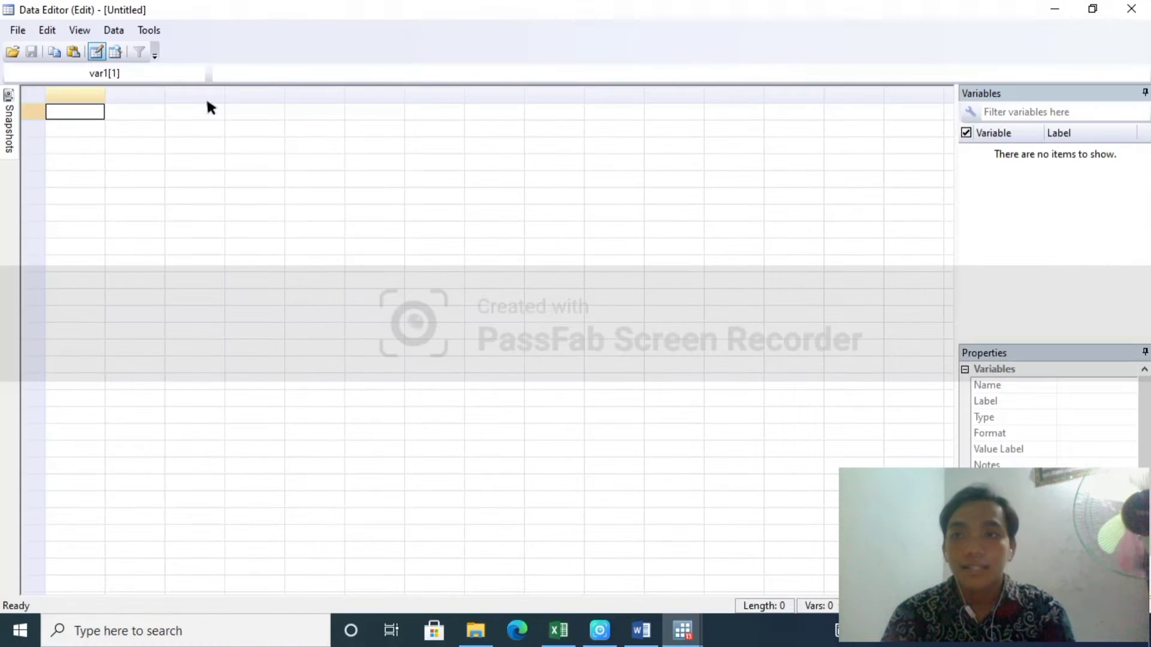
# - Paste the copied table into the Data Editor, treating the first row as variable names, and minimise the editor
pyautogui.rightClick(91, 106)
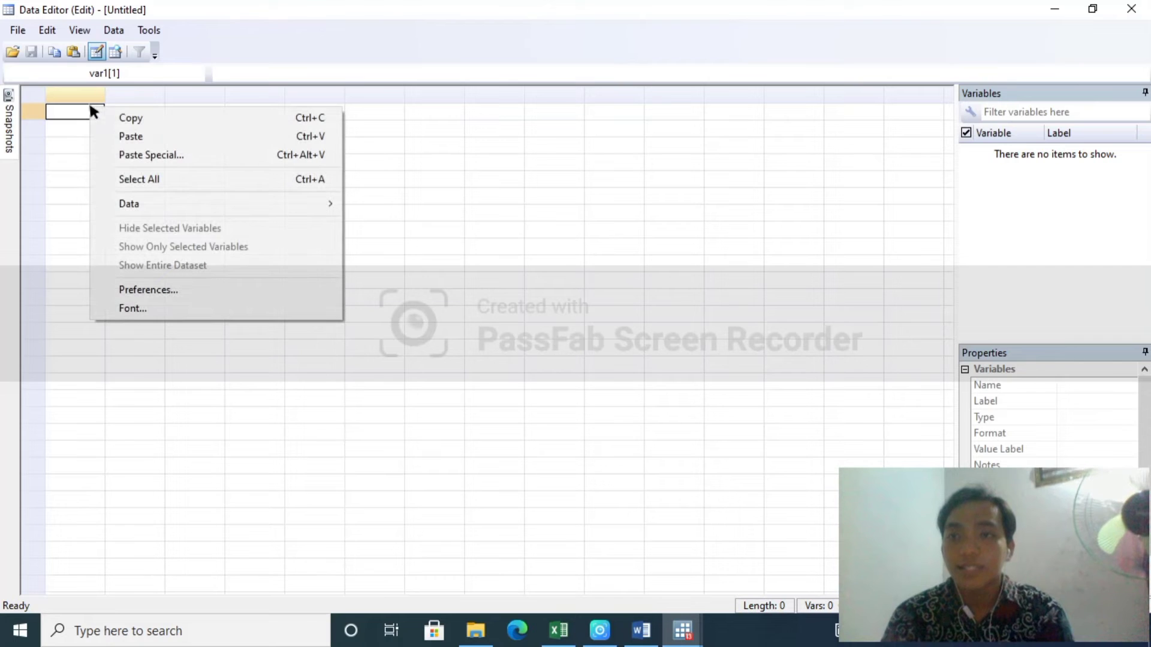
pyautogui.click(117, 137)
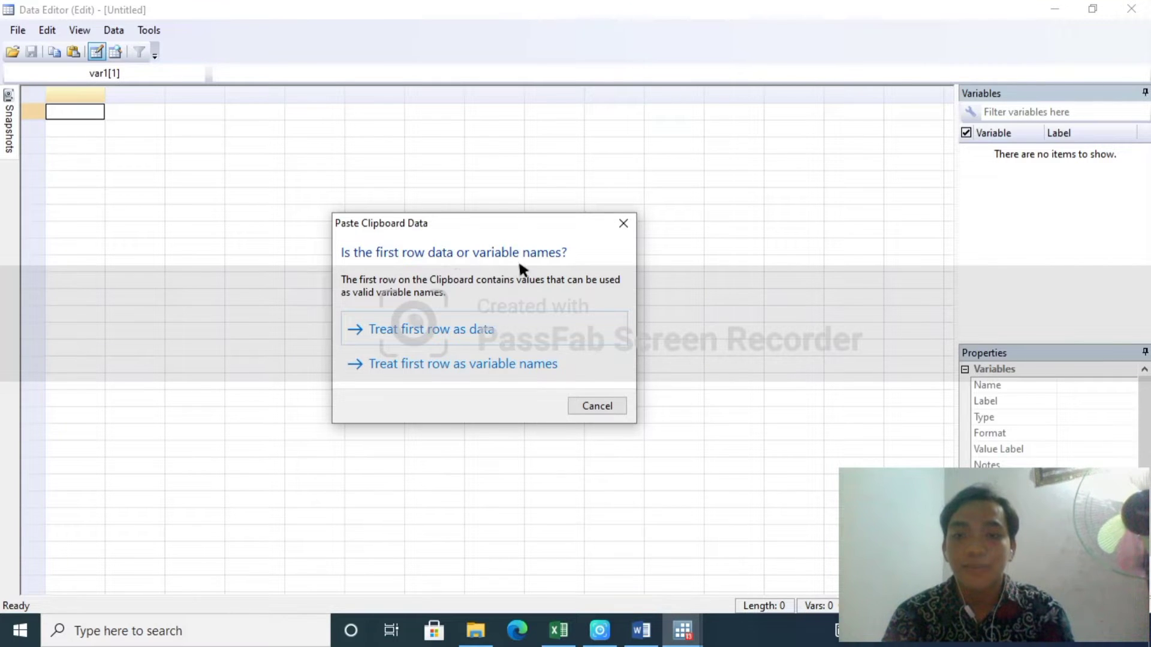
pyautogui.click(497, 367)
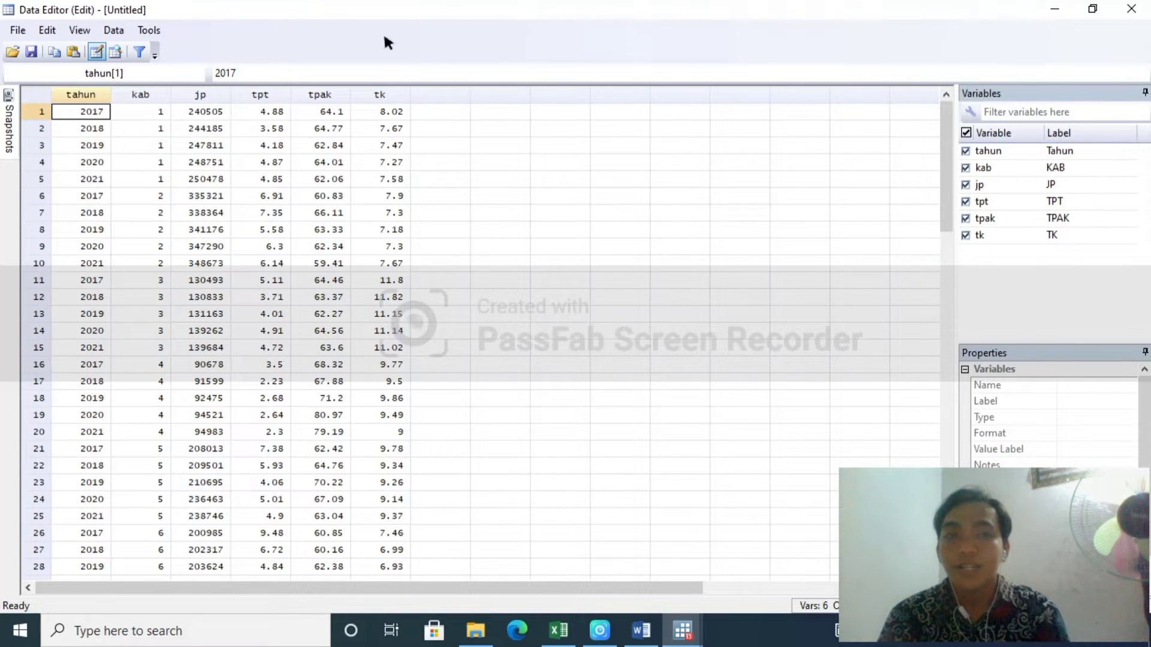
pyautogui.click(1057, 10)
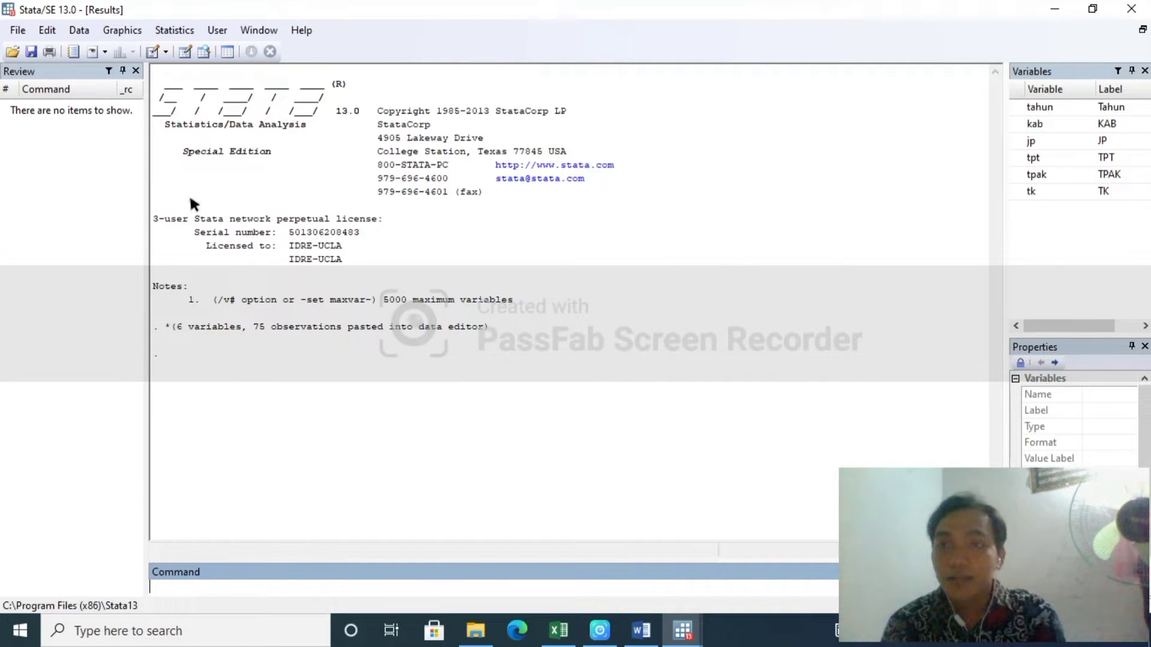
# - Declare the dataset to be panel data with panel ID variable kab, time variable tahun and a yearly time unit
pyautogui.click(179, 32)
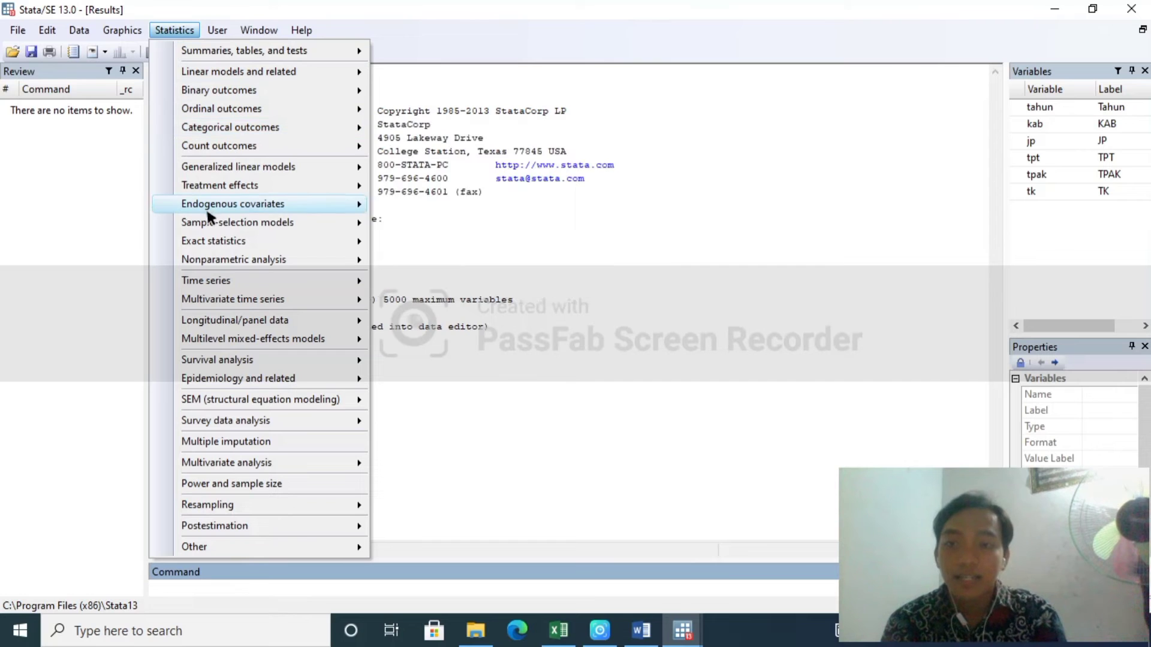
pyautogui.moveTo(228, 280)
pyautogui.moveTo(243, 319)
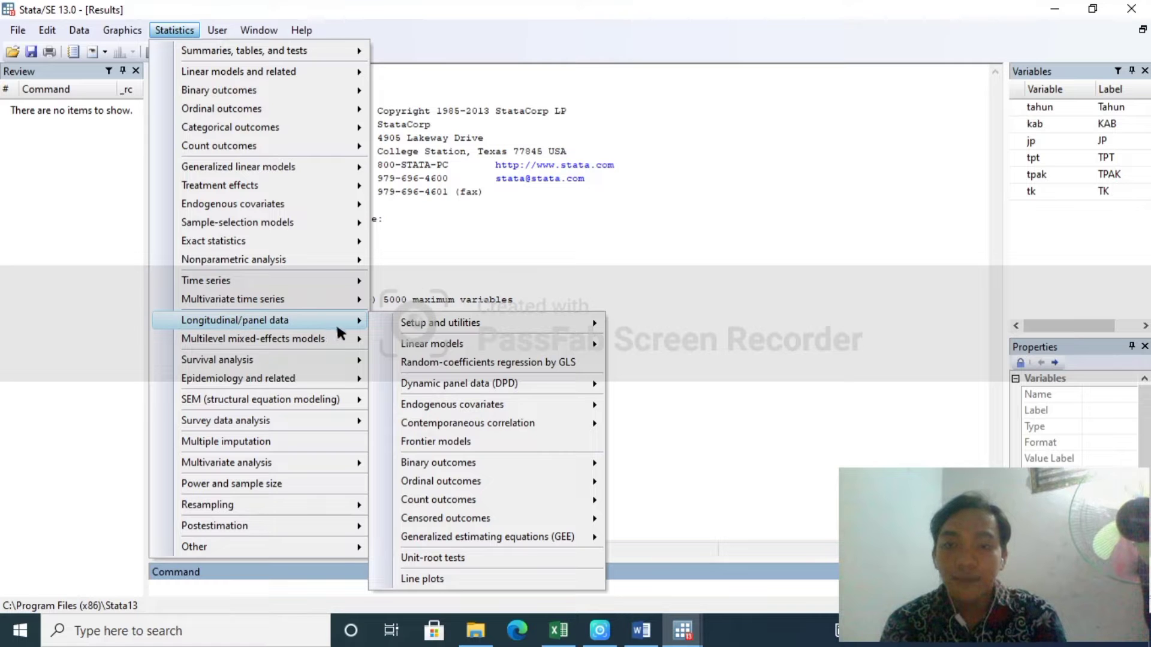
pyautogui.moveTo(377, 322)
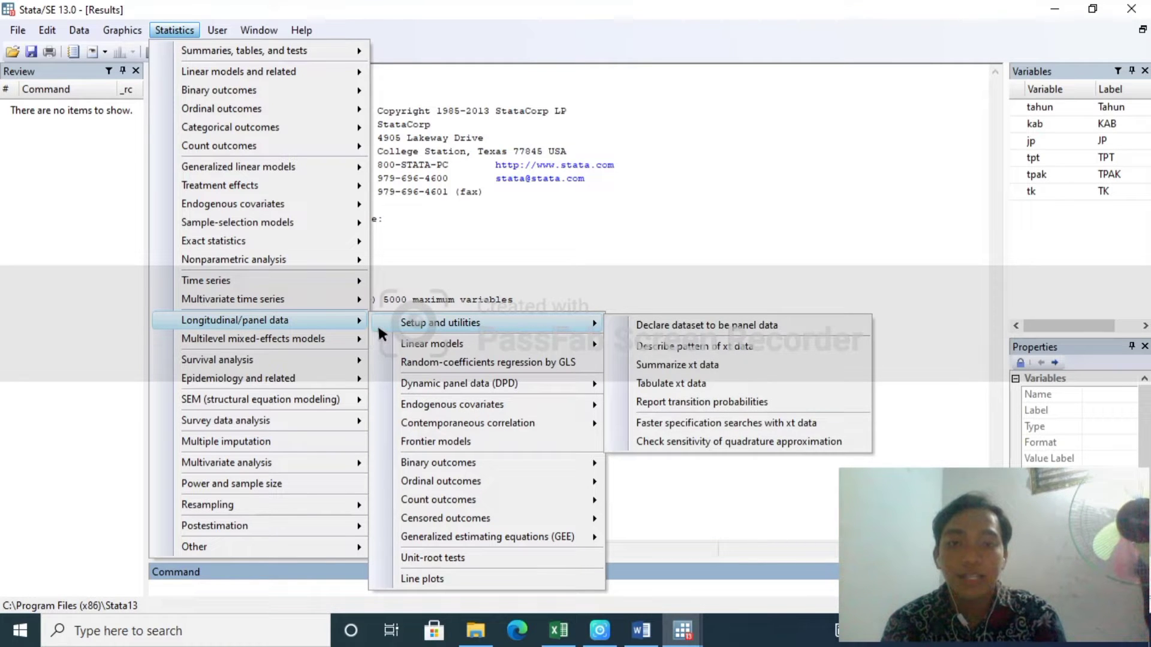
pyautogui.click(640, 330)
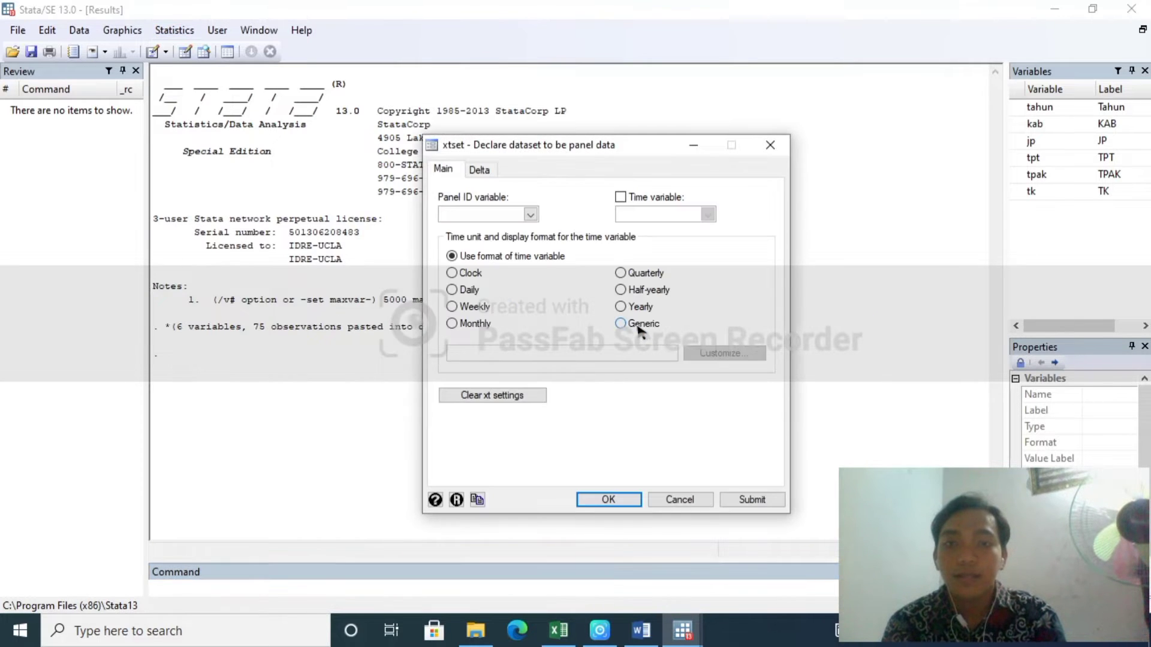
pyautogui.click(529, 214)
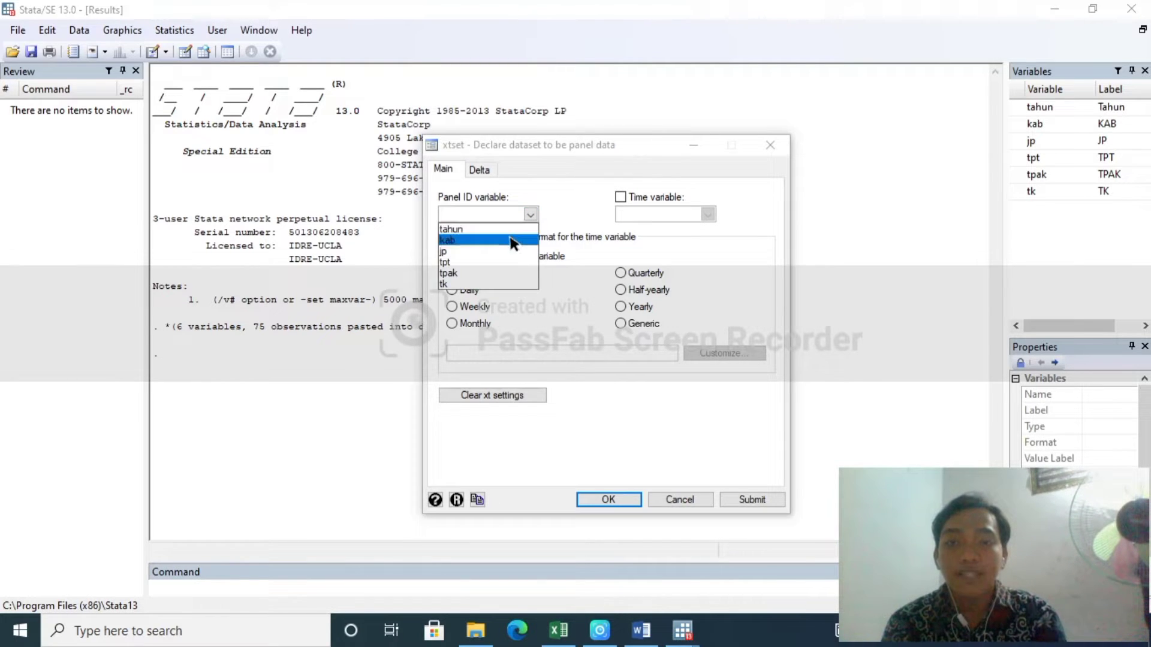
pyautogui.click(510, 239)
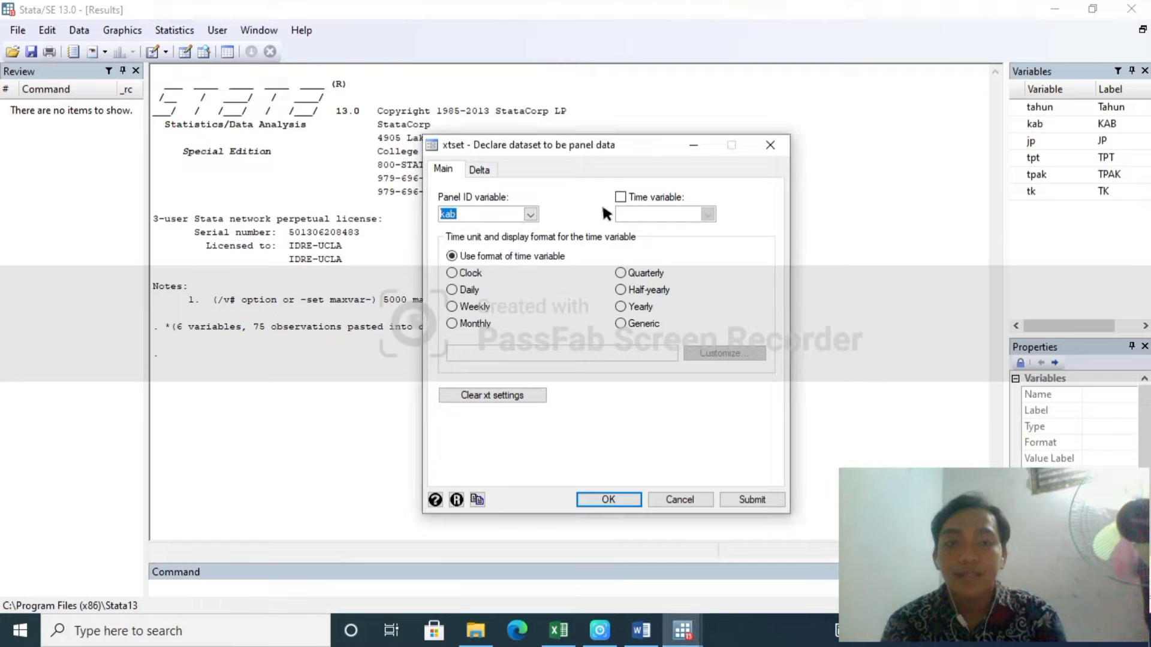
pyautogui.click(619, 198)
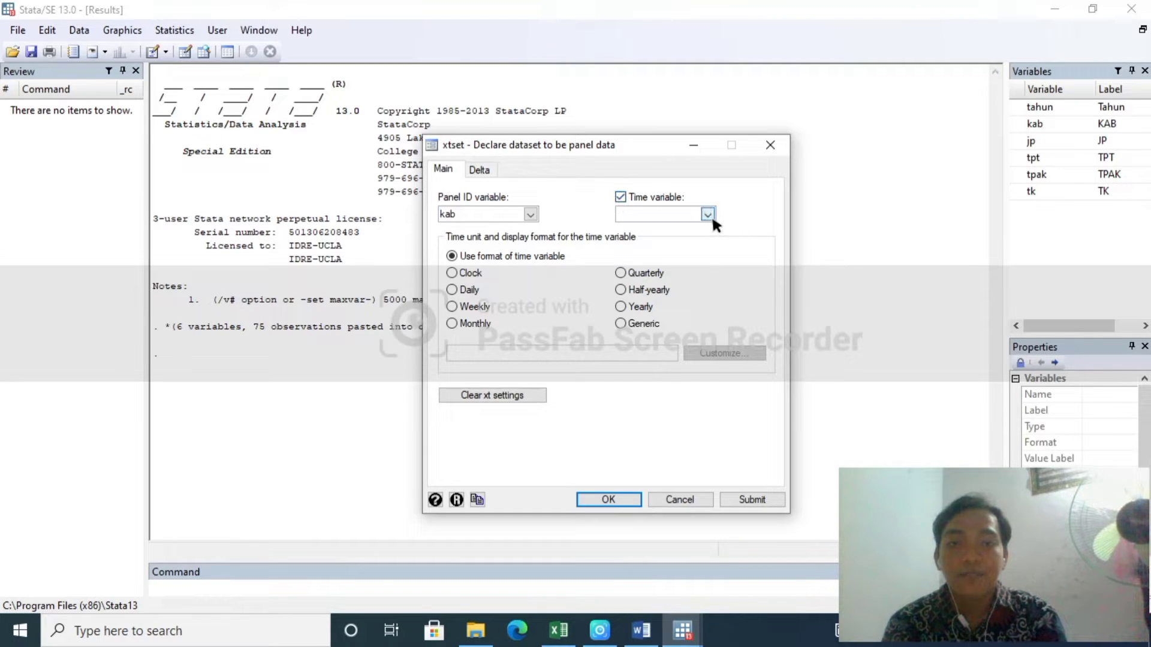
pyautogui.click(709, 214)
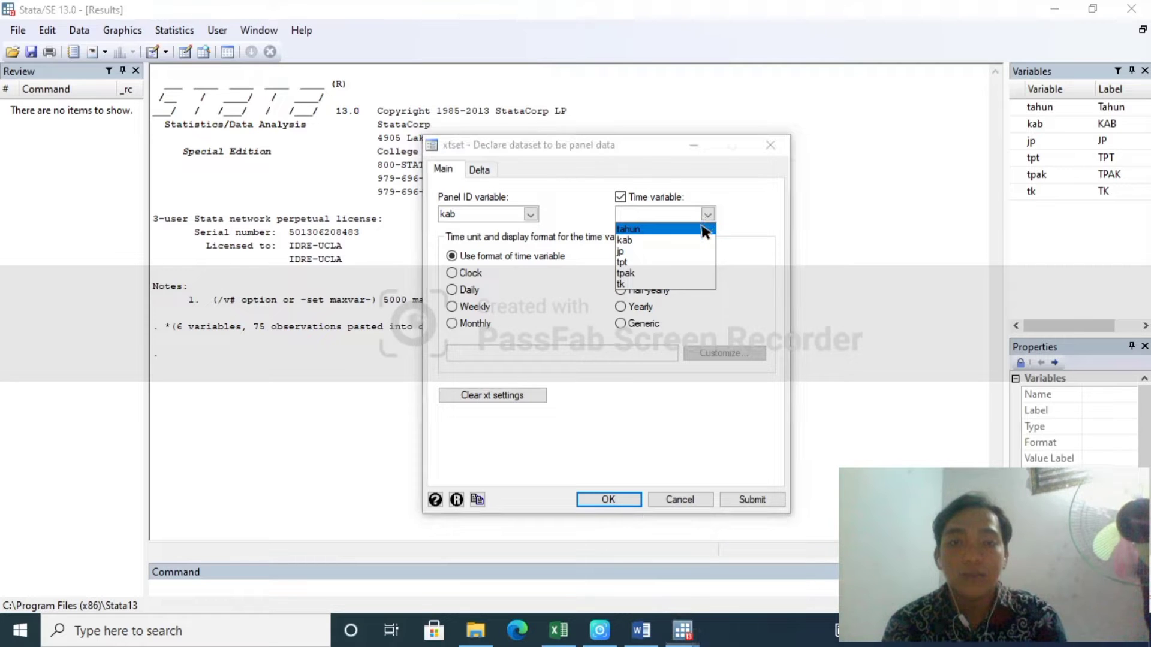
pyautogui.click(704, 230)
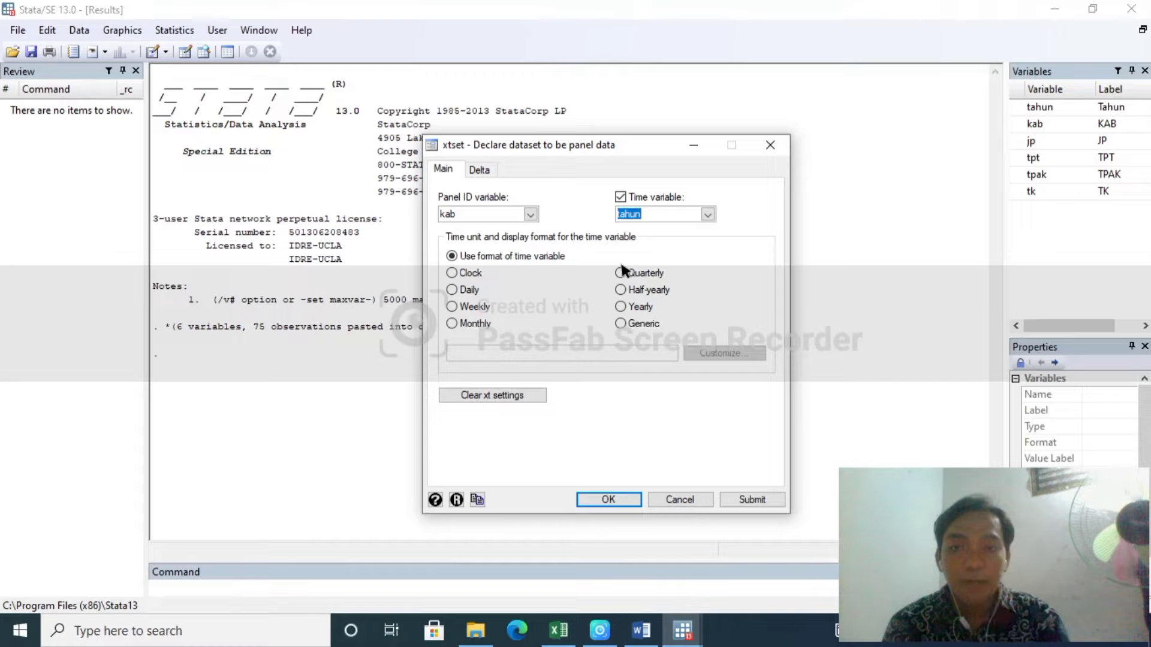
pyautogui.click(622, 306)
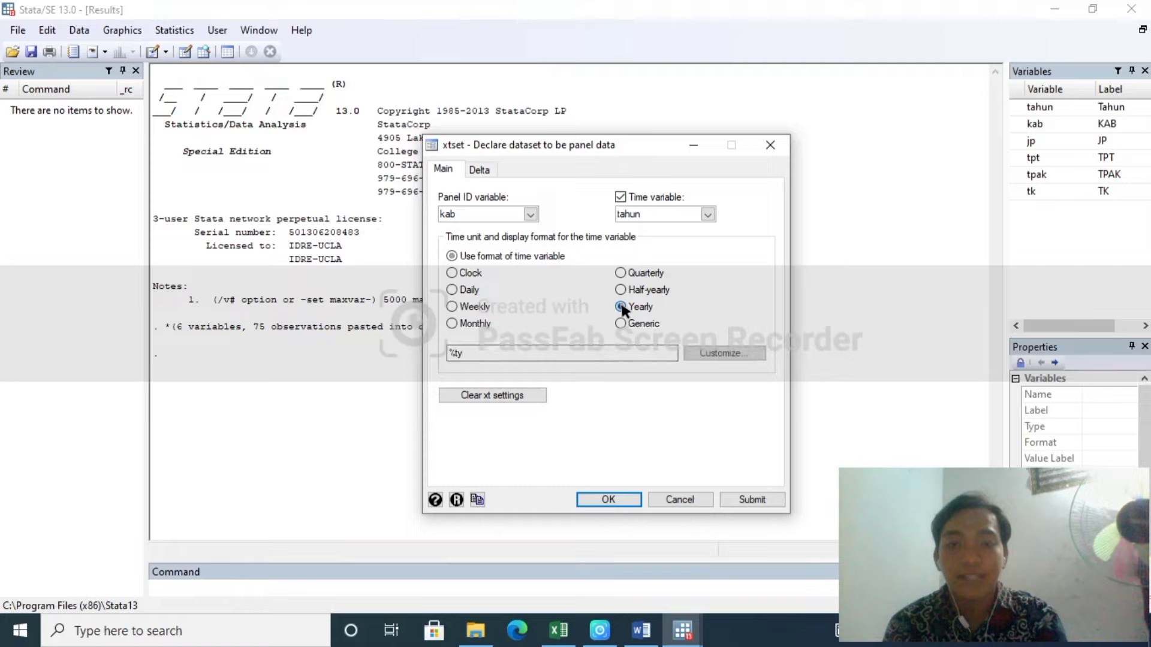
pyautogui.click(592, 498)
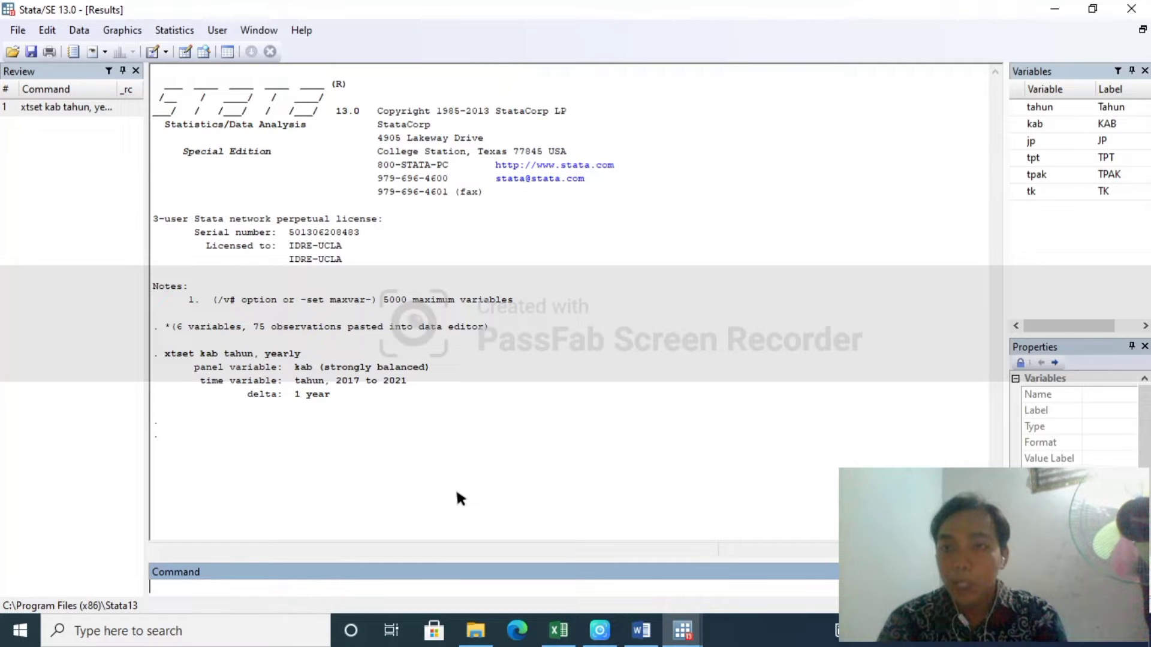
# - Run a linear regression with tk as the dependent variable and jp, tpt and tpak as the independent variables
pyautogui.click(190, 34)
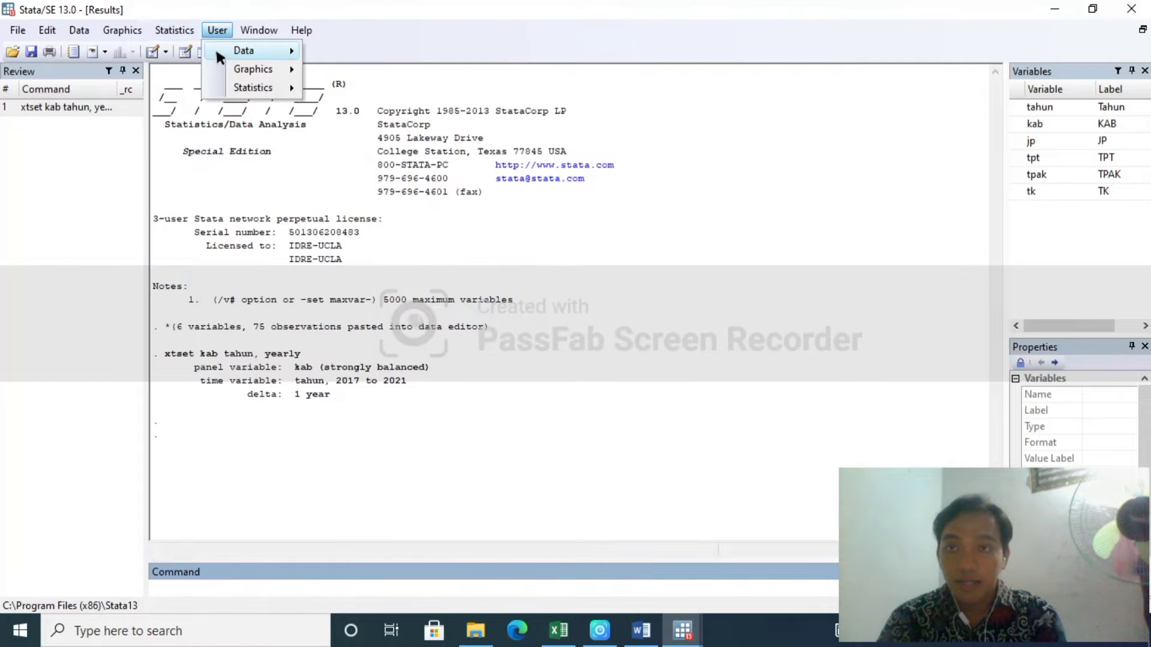
pyautogui.moveTo(234, 71)
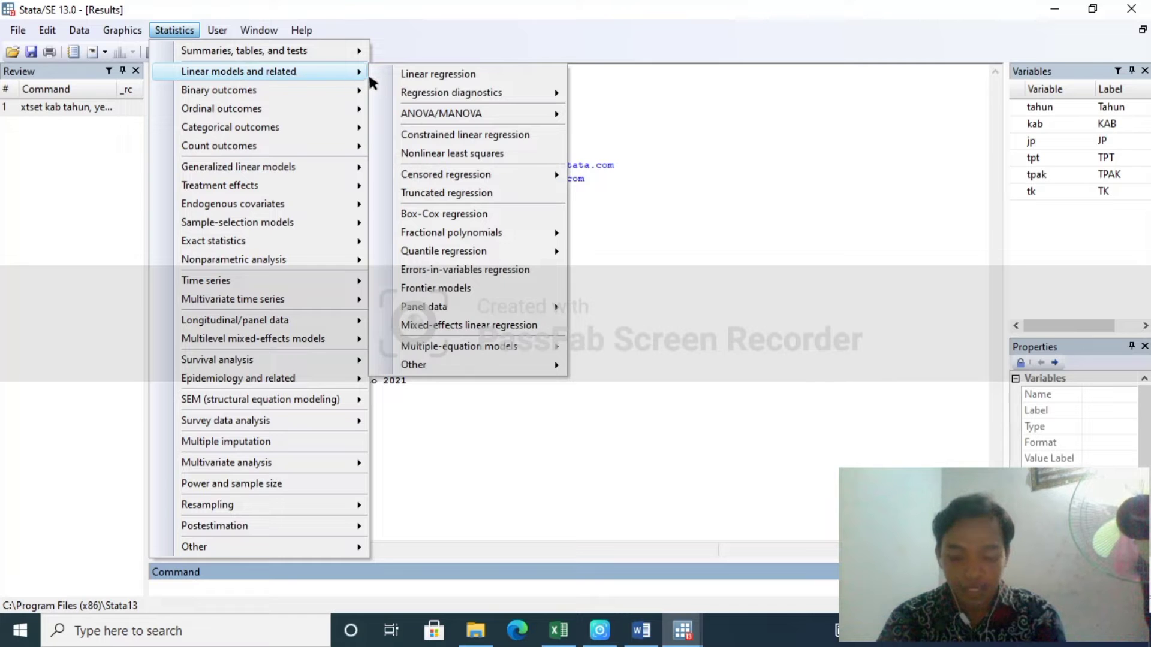
pyautogui.click(398, 75)
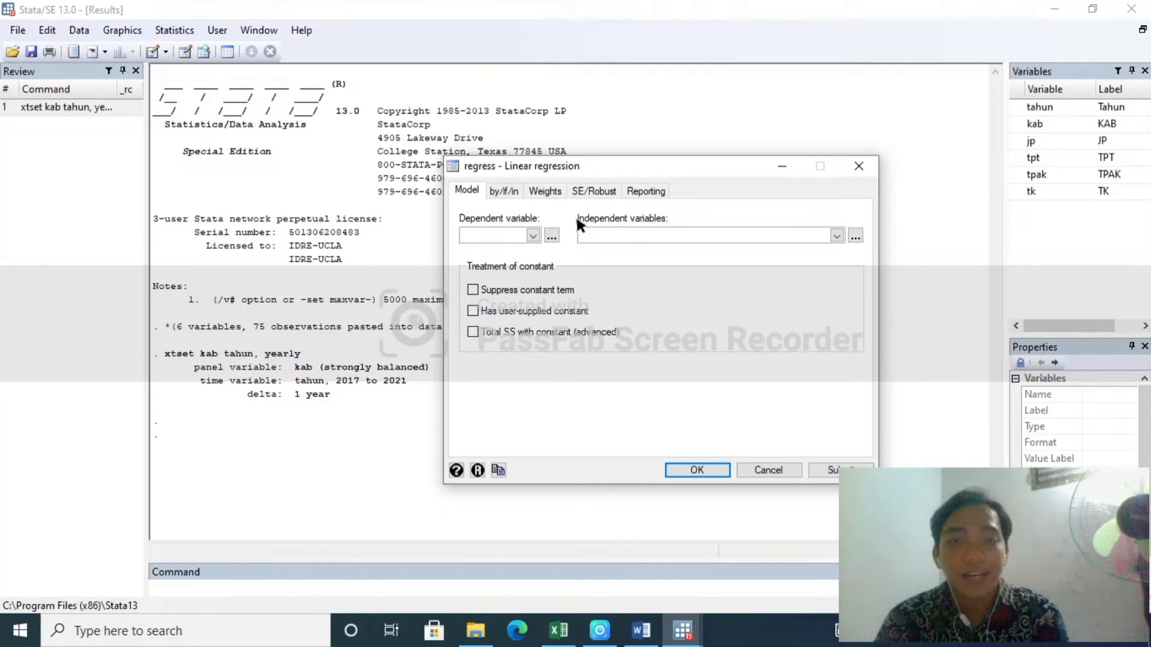
pyautogui.click(533, 234)
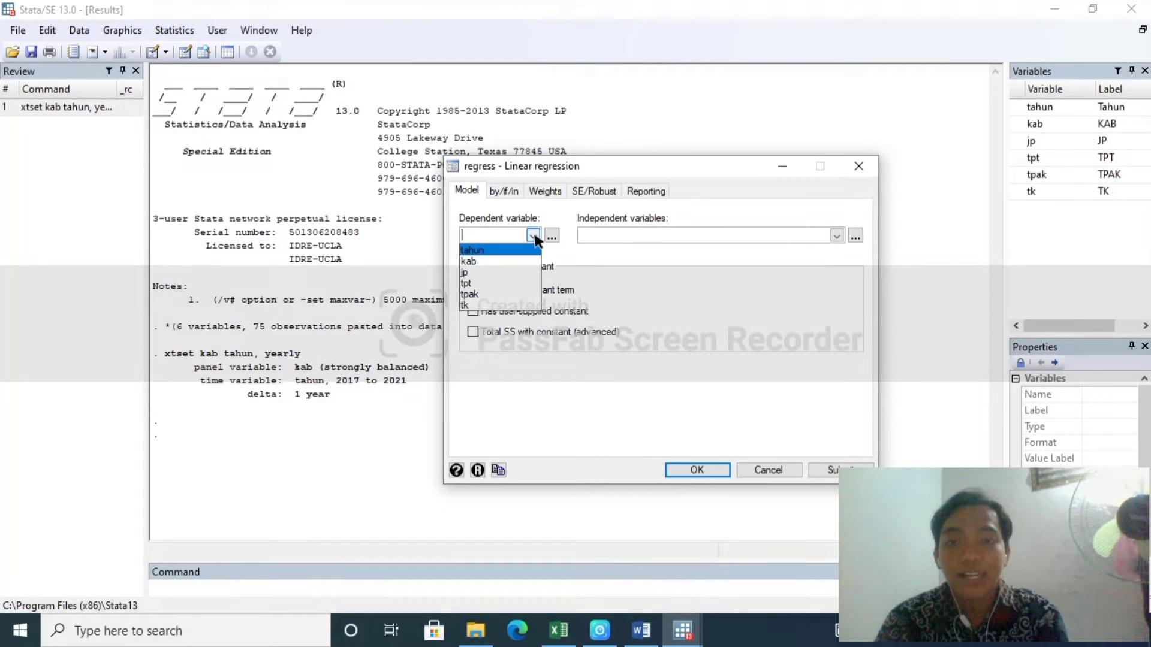
pyautogui.click(506, 305)
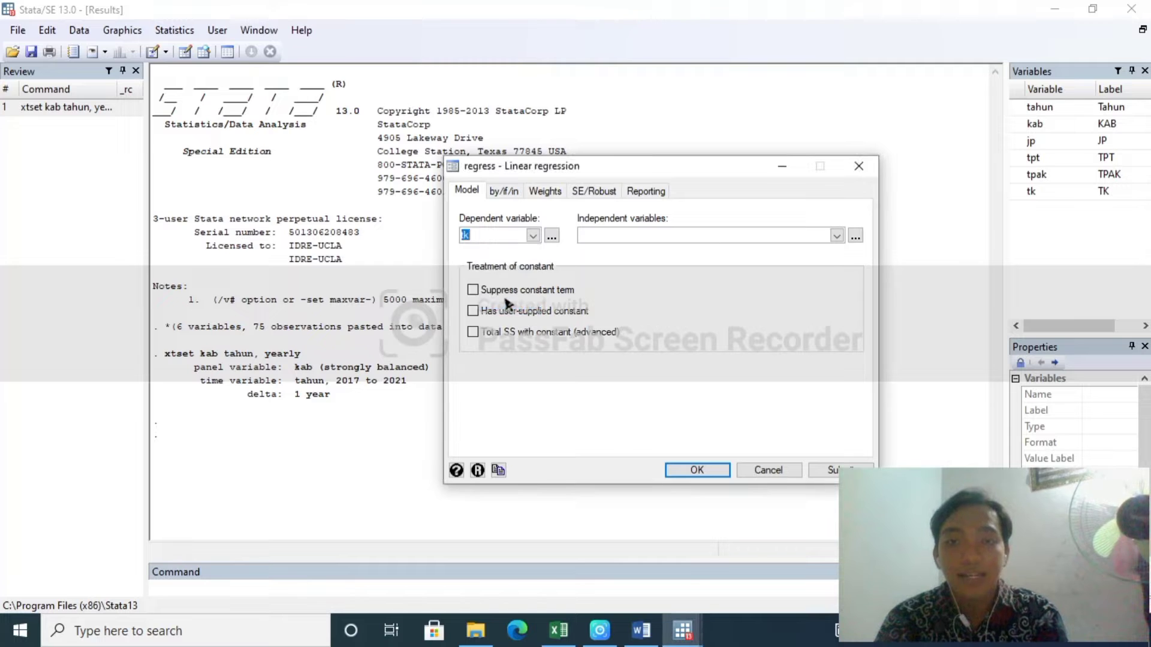
pyautogui.click(836, 235)
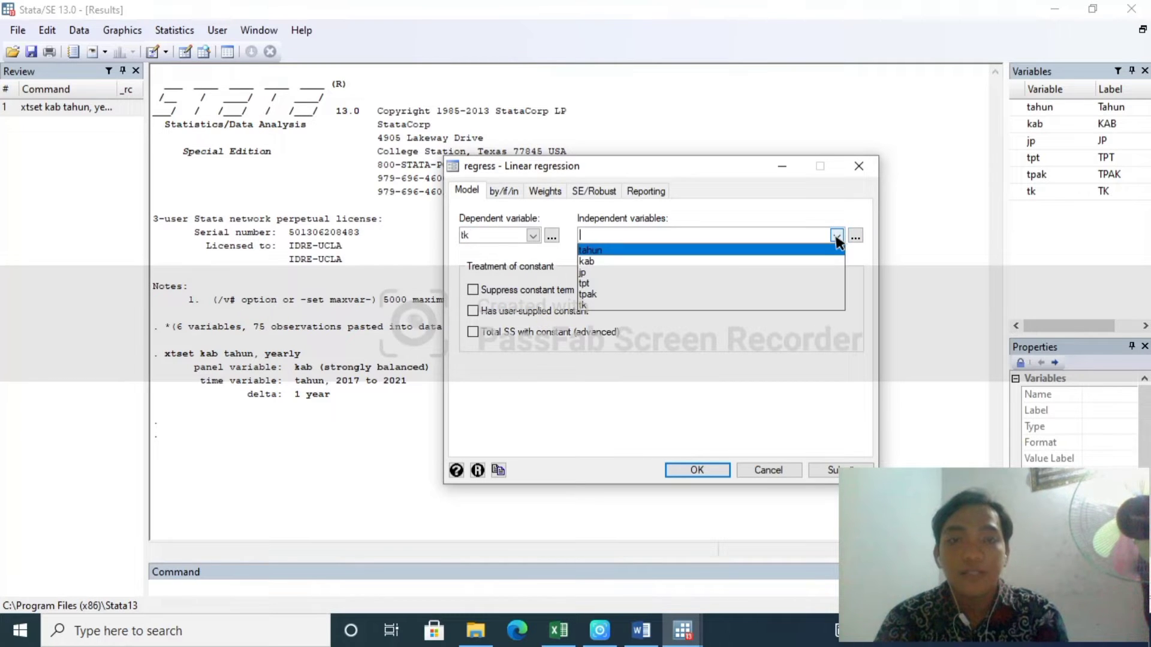
pyautogui.click(702, 272)
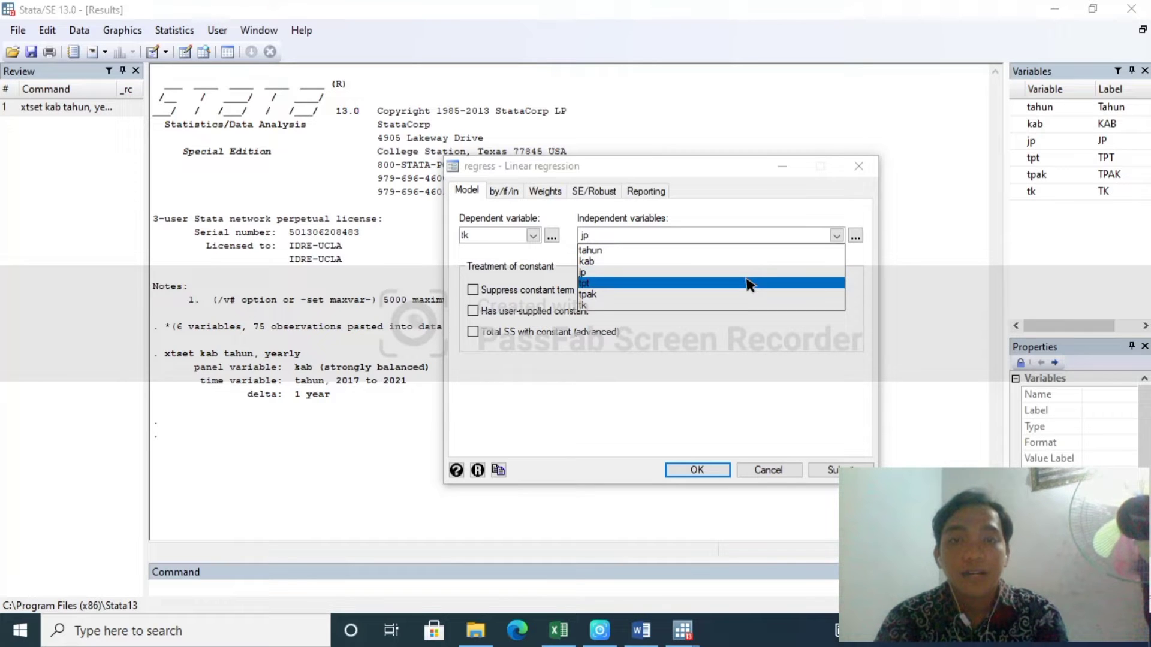
pyautogui.click(749, 285)
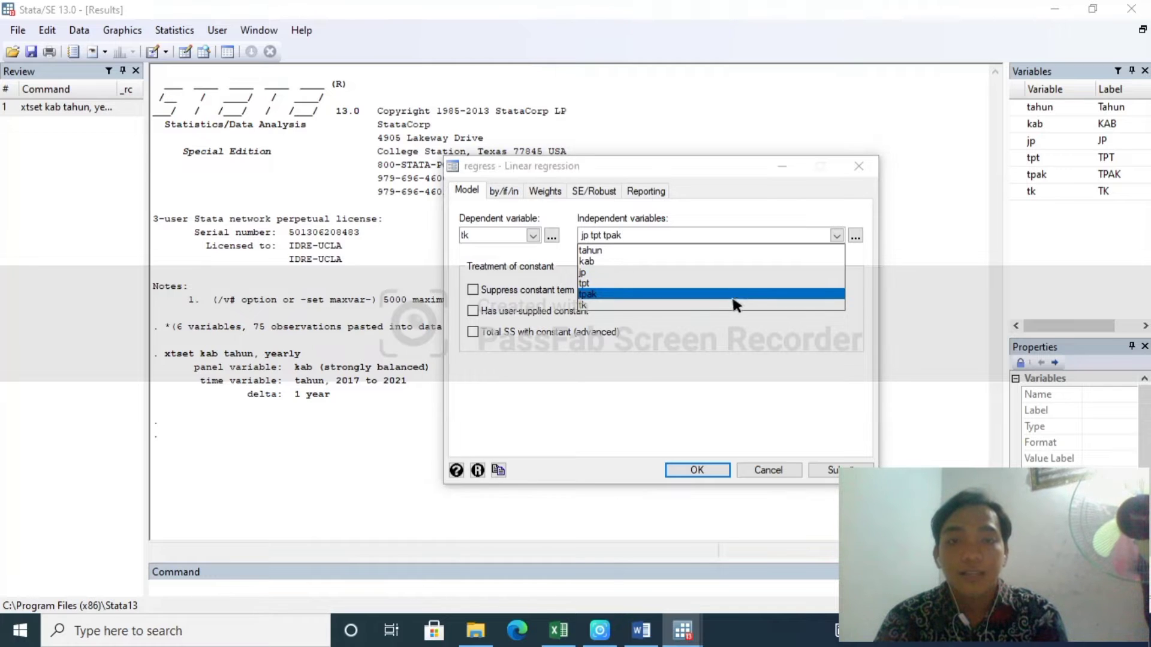
pyautogui.click(738, 295)
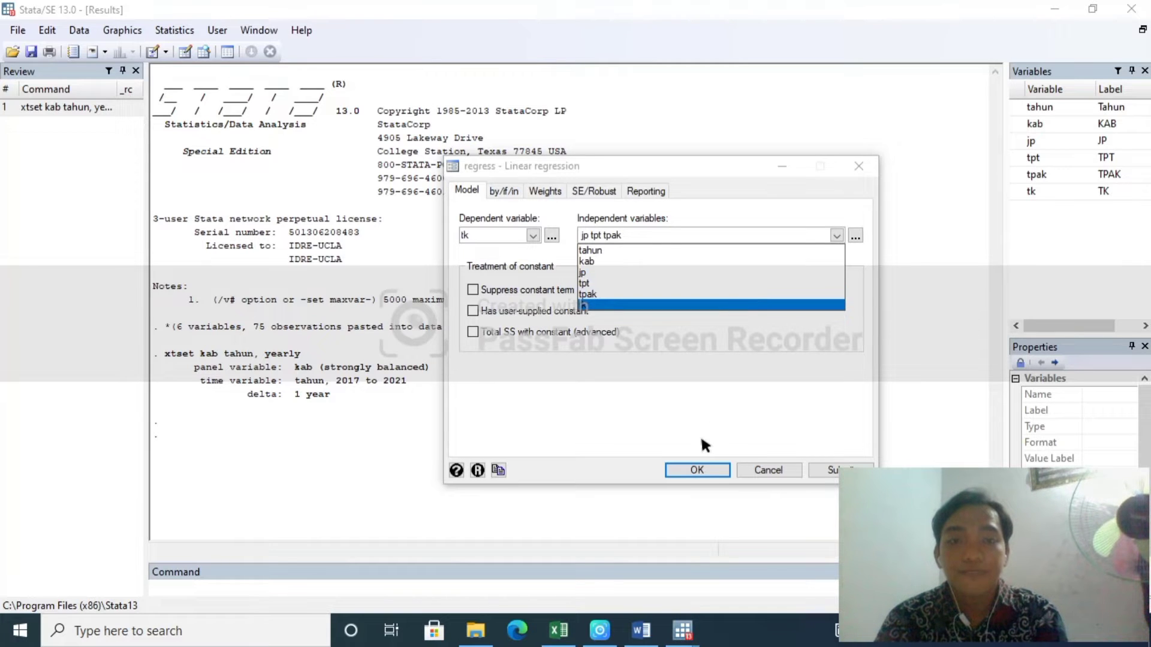
pyautogui.click(706, 472)
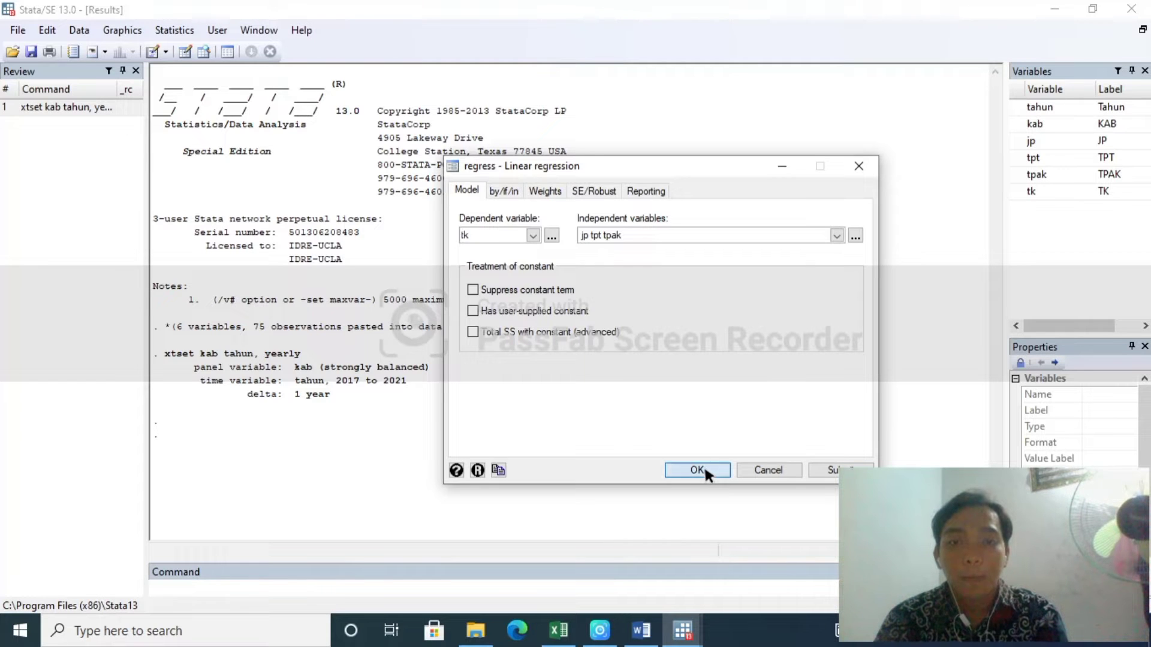
pyautogui.click(703, 466)
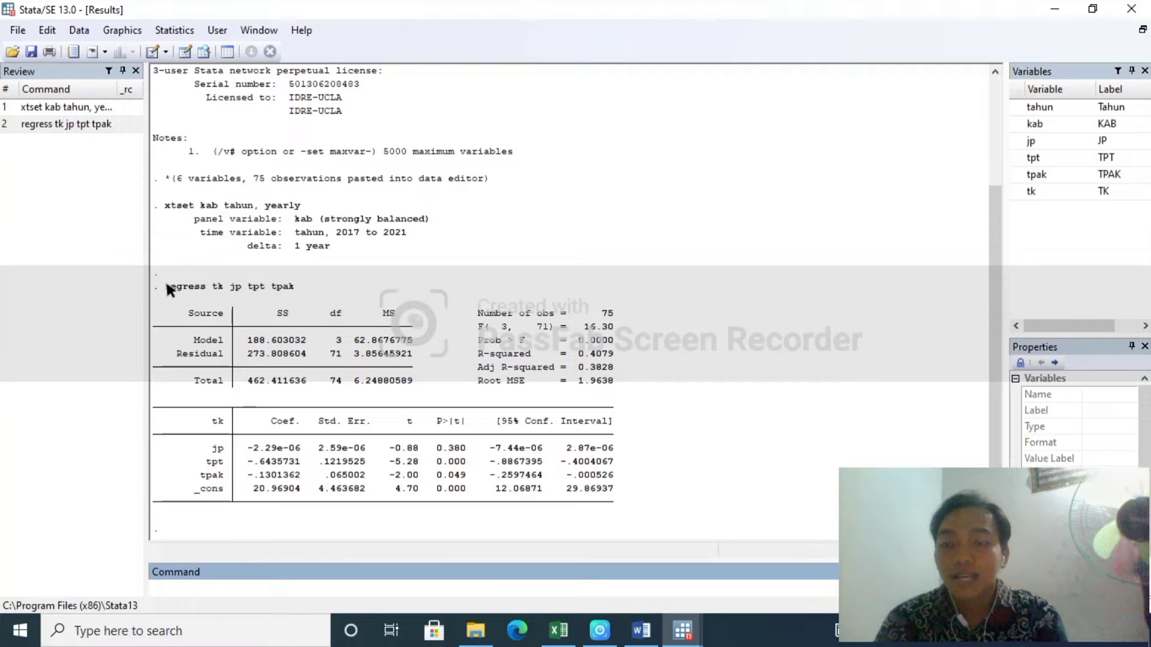
# - Run the same regression from the command line with "regress tk jp tpt tpak"
pyautogui.moveTo(166, 280); pyautogui.dragTo(277, 286)
pyautogui.click(178, 590)
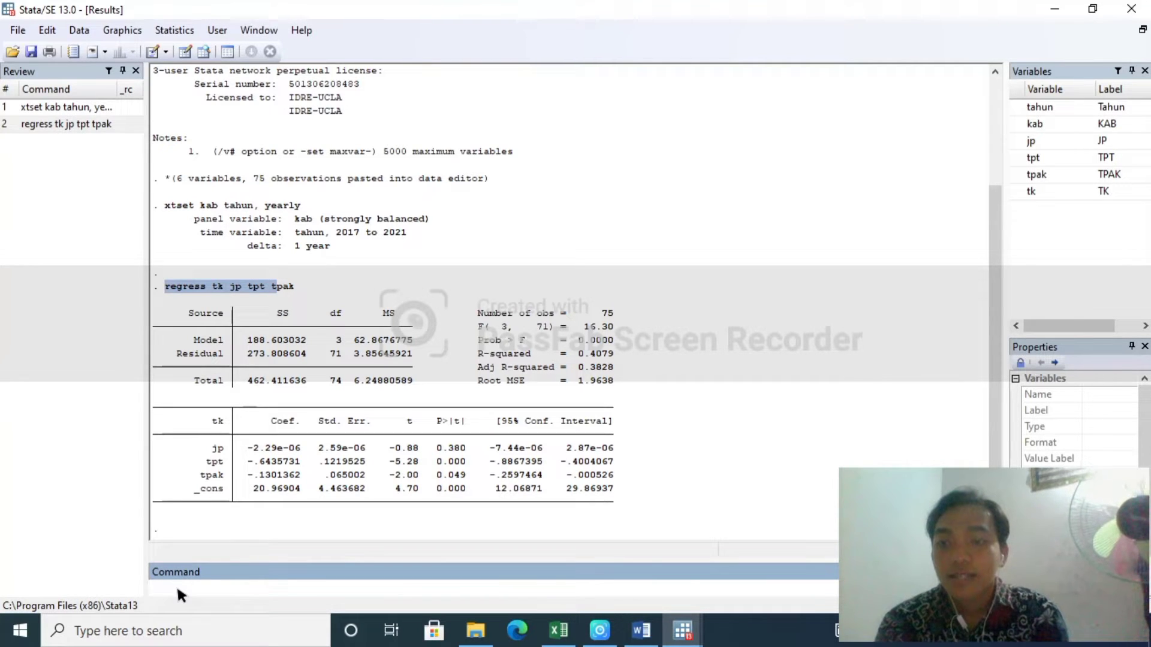
pyautogui.write('re')
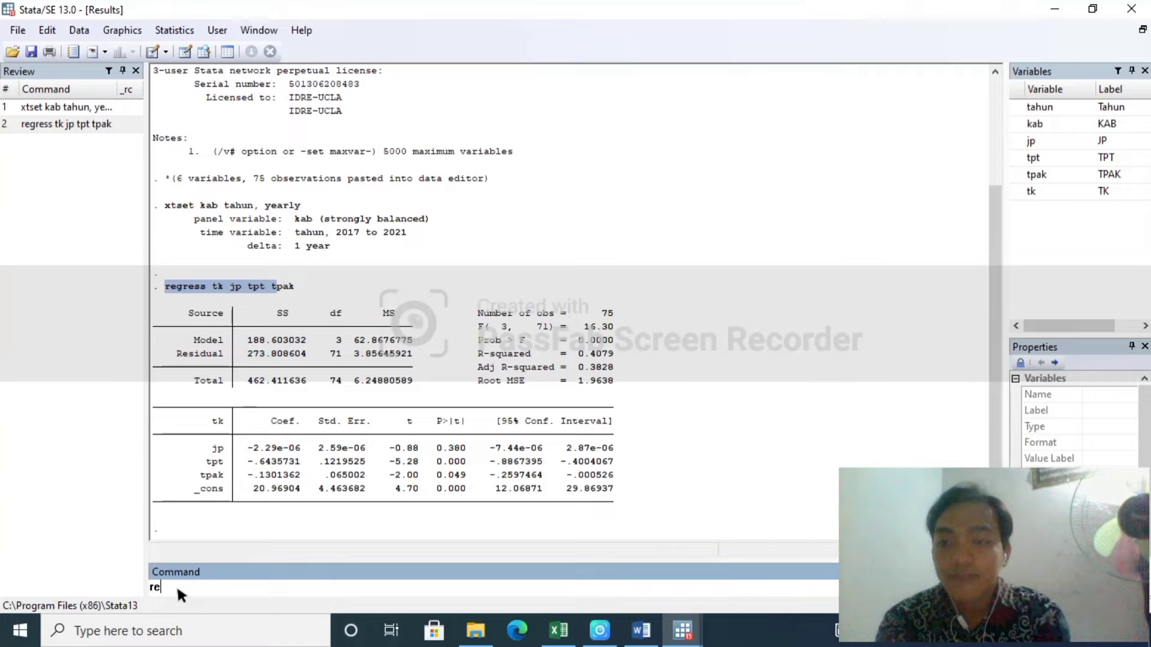
pyautogui.write('gres')
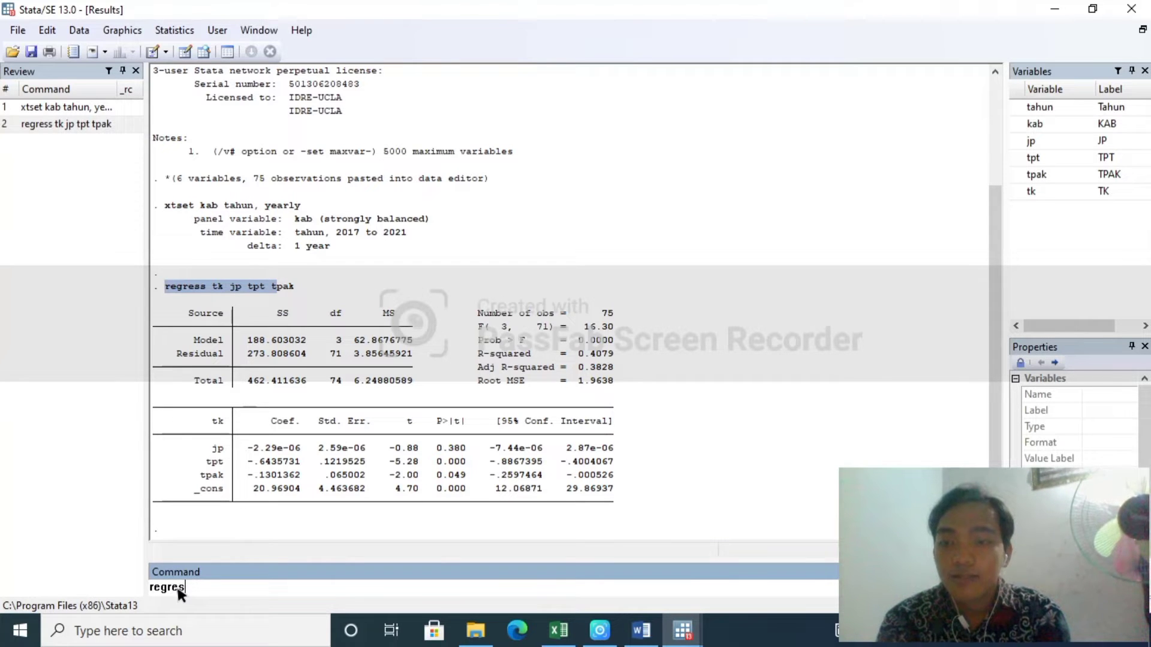
pyautogui.write('s')
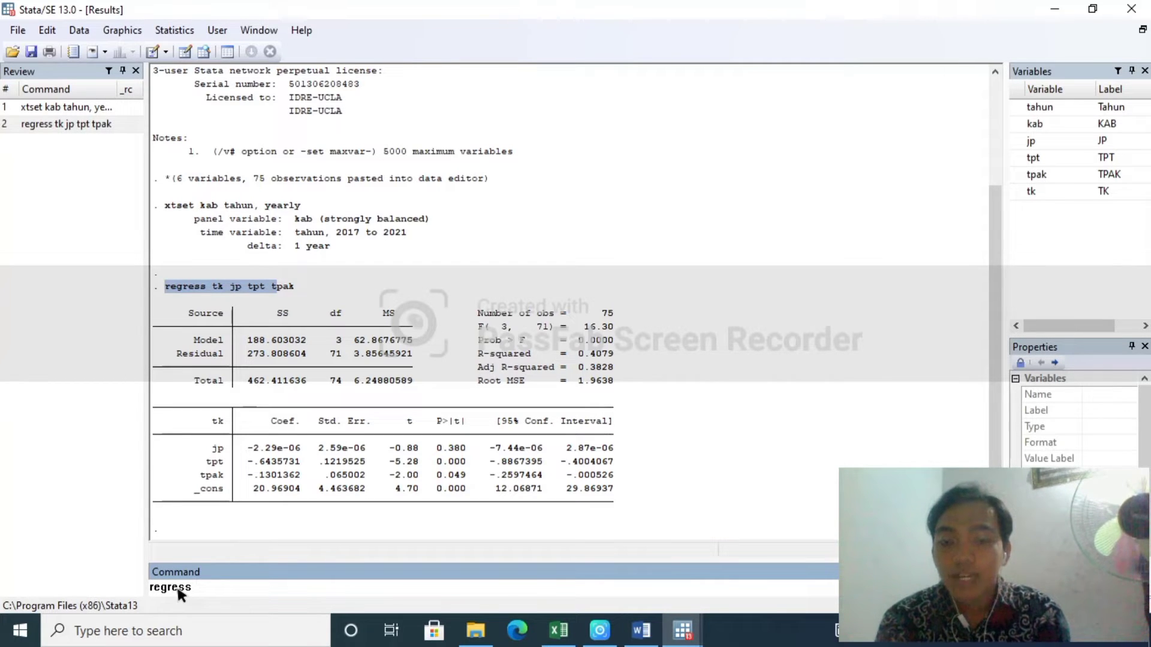
pyautogui.write(' tk ')
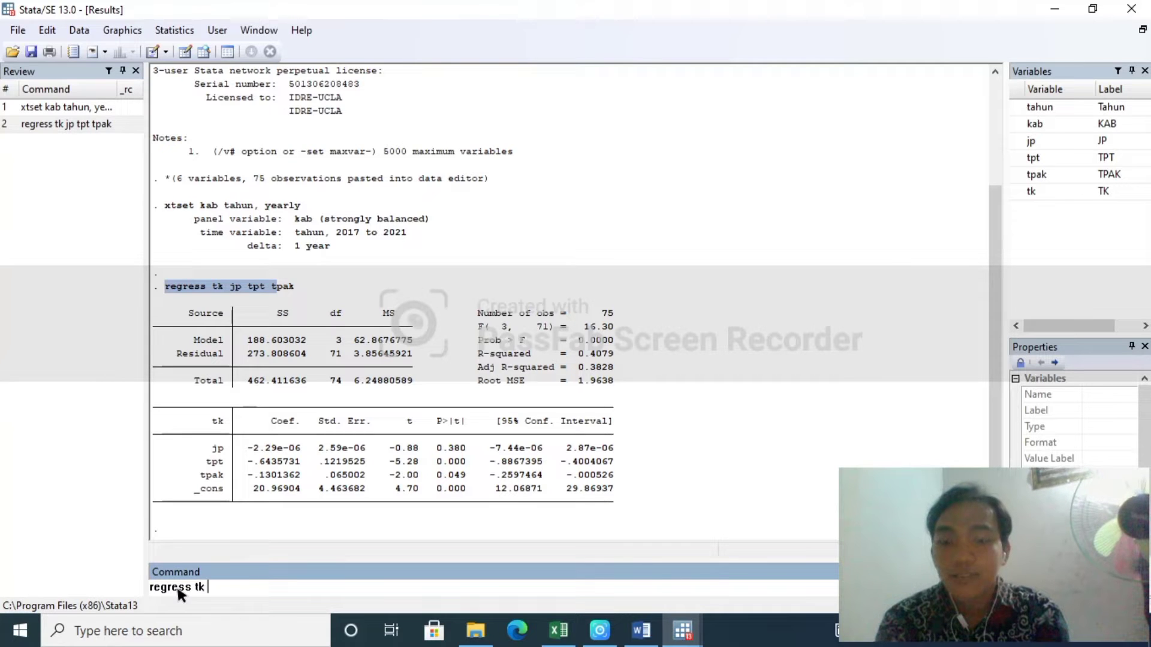
pyautogui.write('jp tpt')
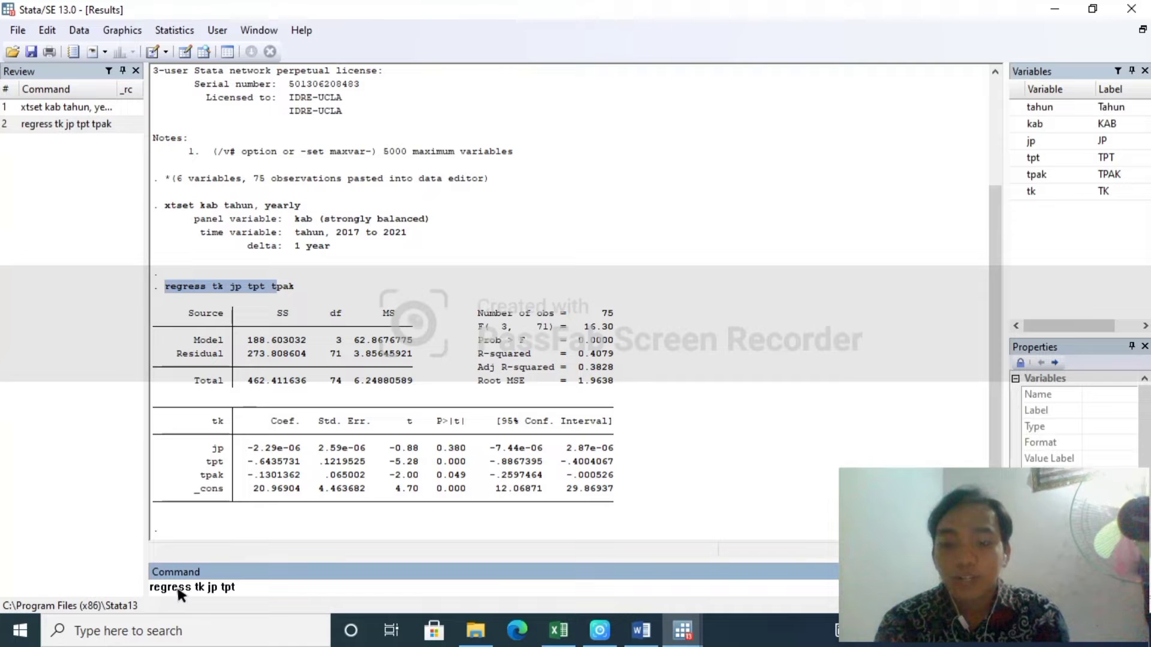
pyautogui.write(' tpak')
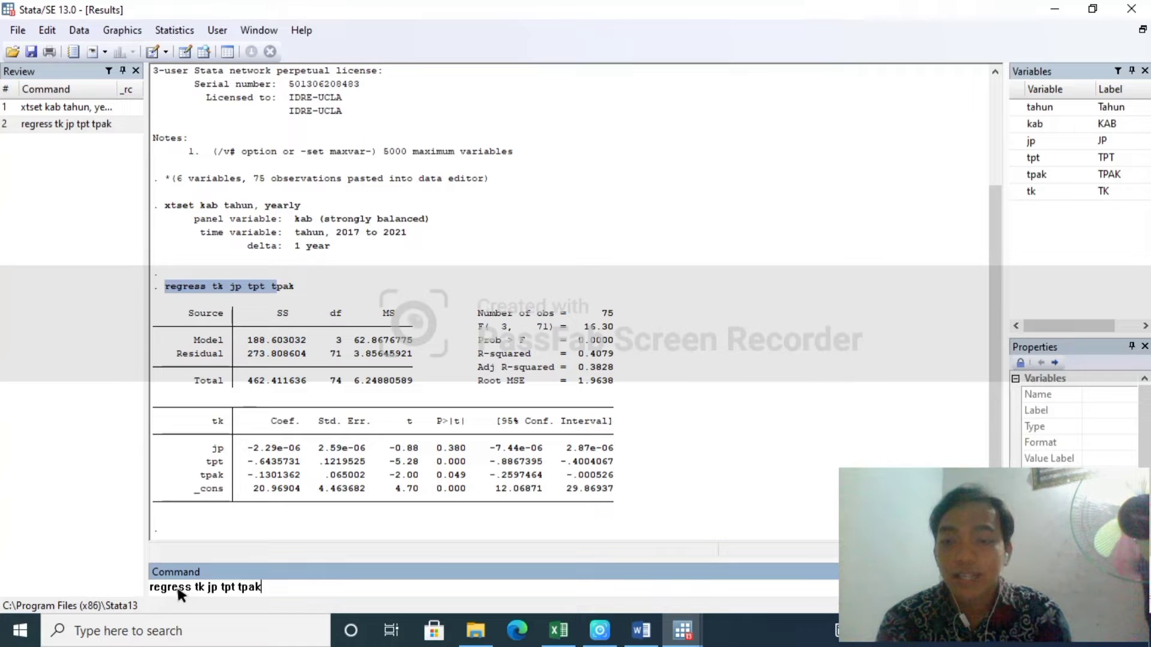
pyautogui.press('Return')
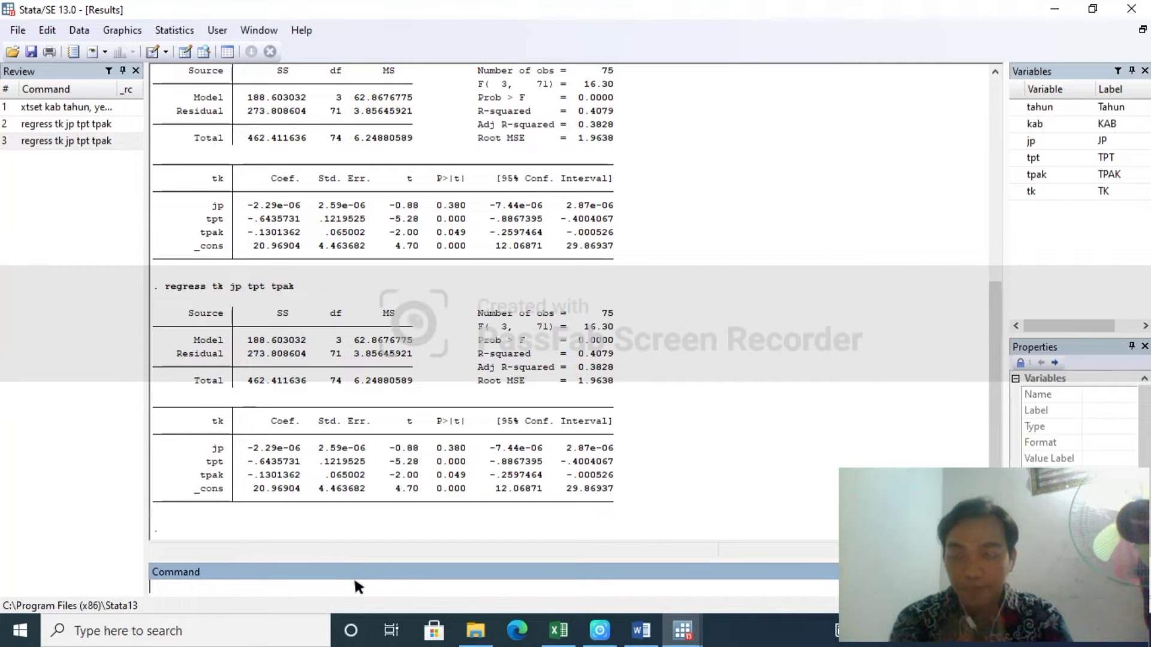
# - Switch to the Word notes and copy the UJI CHOW heading with its regress and testparm command lines
pyautogui.click(556, 636)
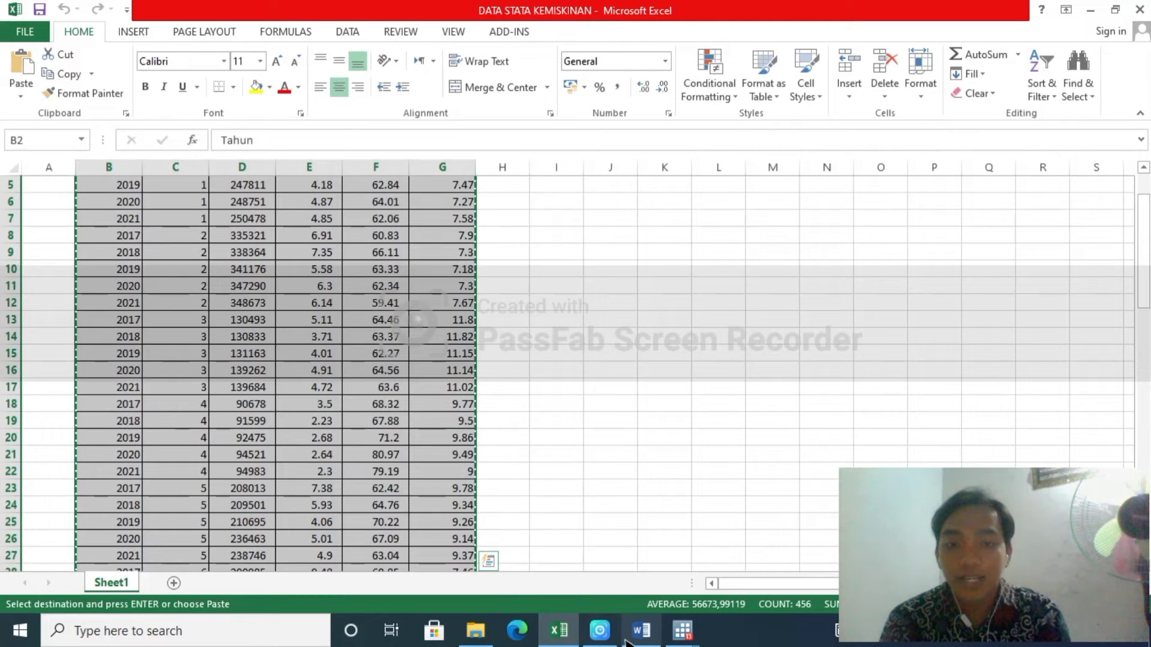
pyautogui.click(643, 635)
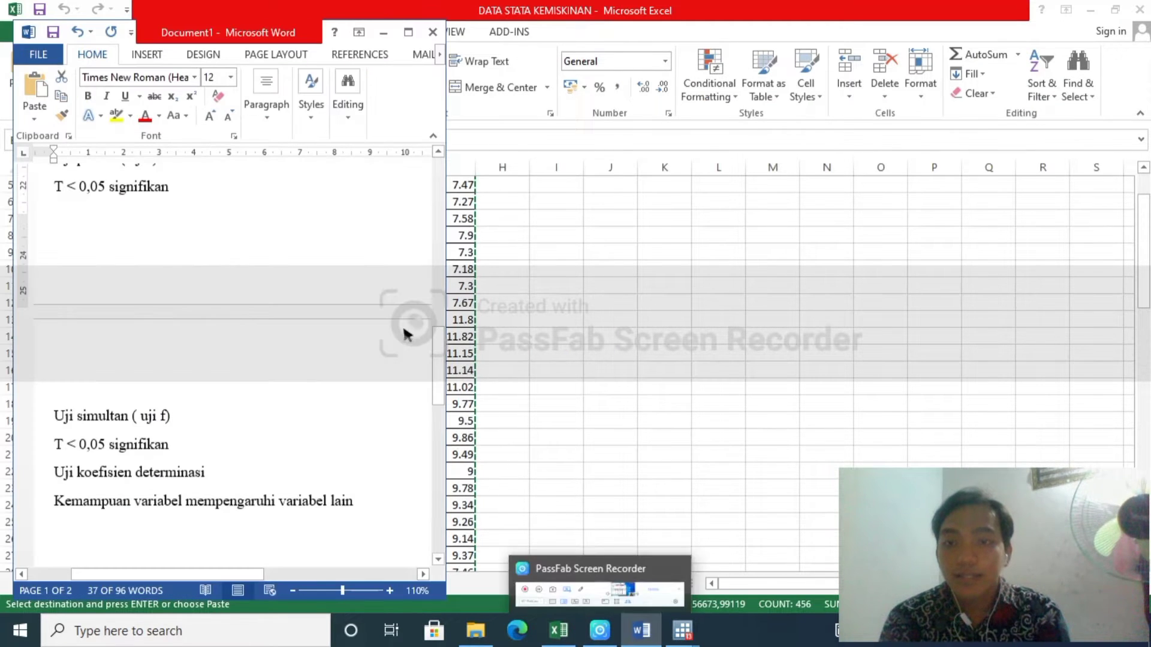
pyautogui.moveTo(436, 354); pyautogui.dragTo(436, 180)
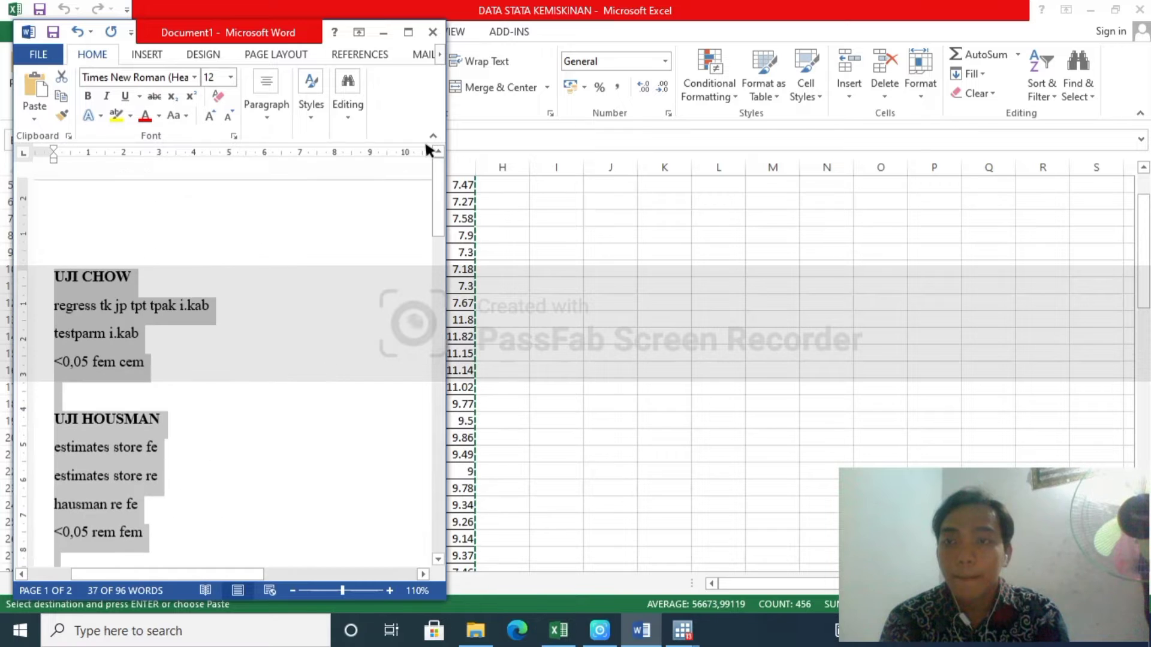
pyautogui.moveTo(166, 301); pyautogui.dragTo(103, 305)
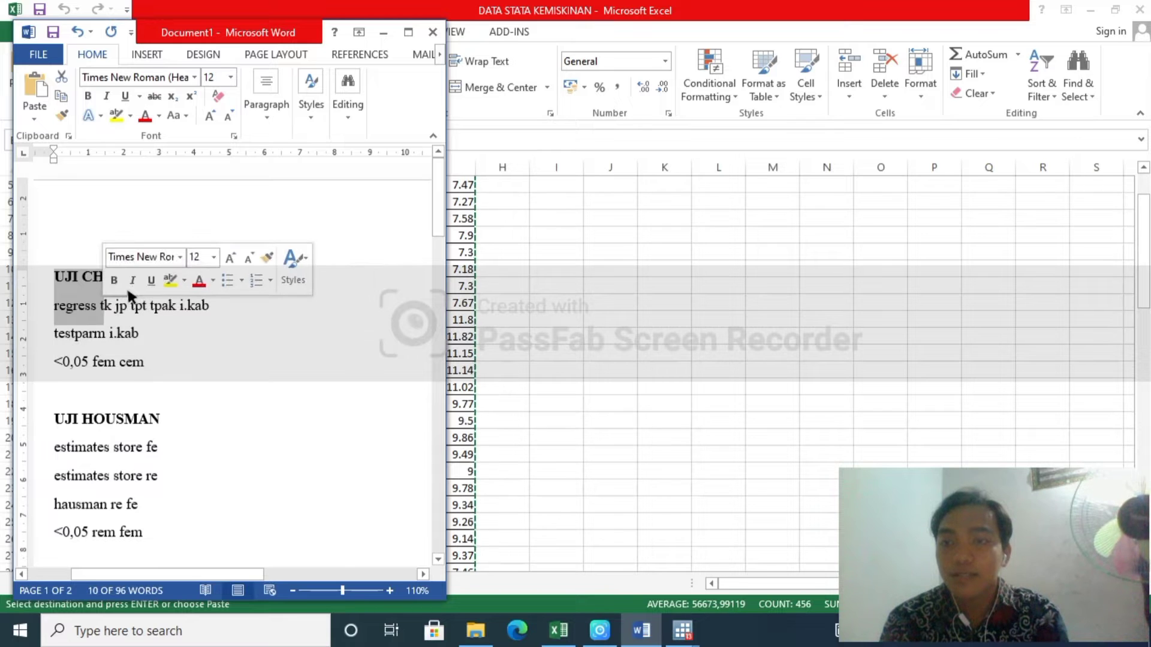
pyautogui.click(48, 287)
pyautogui.hotkey('shift', 'Down')
pyautogui.hotkey('shift', 'Down')
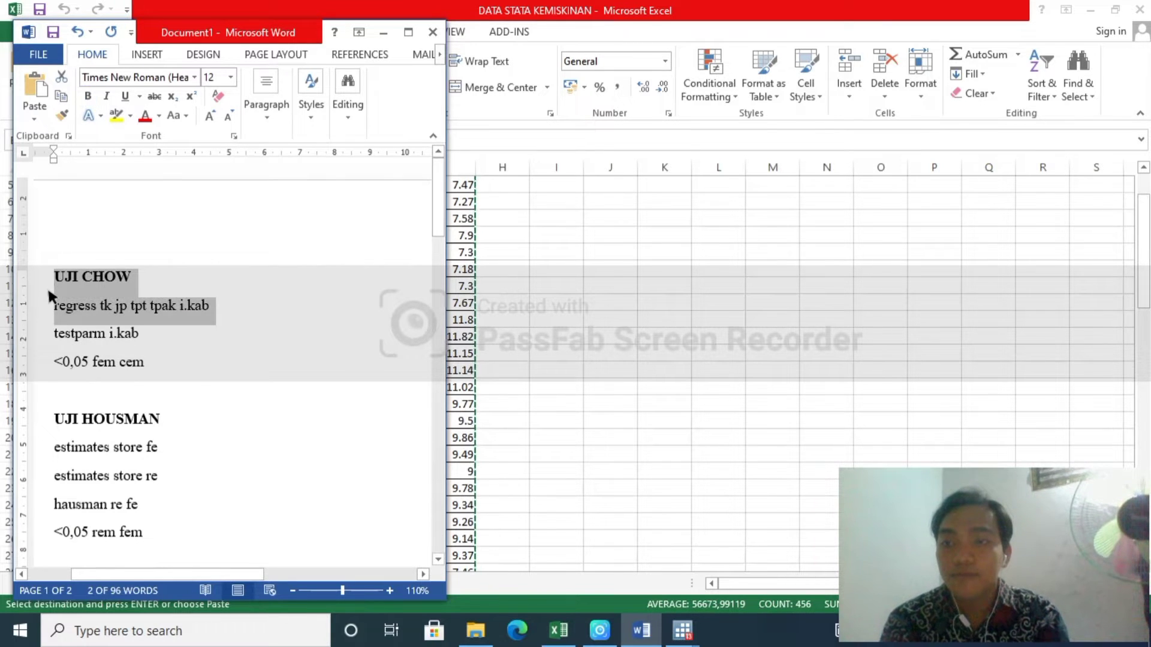
pyautogui.moveTo(48, 286); pyautogui.dragTo(135, 328)
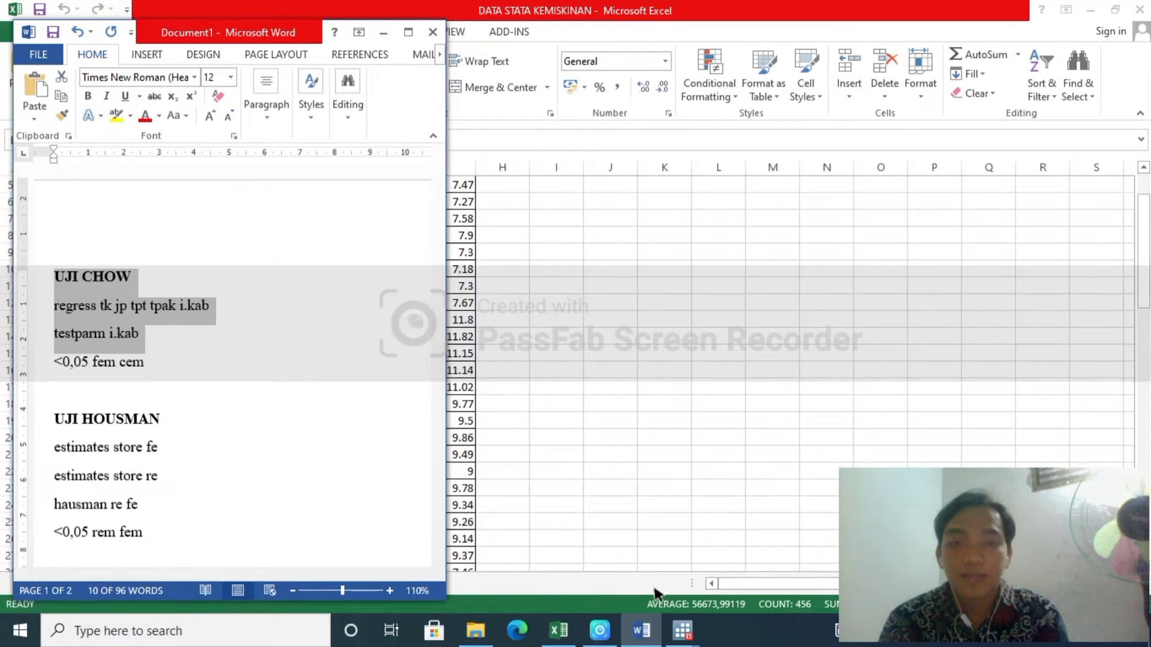
# - Switch back to Stata, paste the copied Chow test block into the command line and enlarge the command area to show every line
pyautogui.moveTo(682, 631)
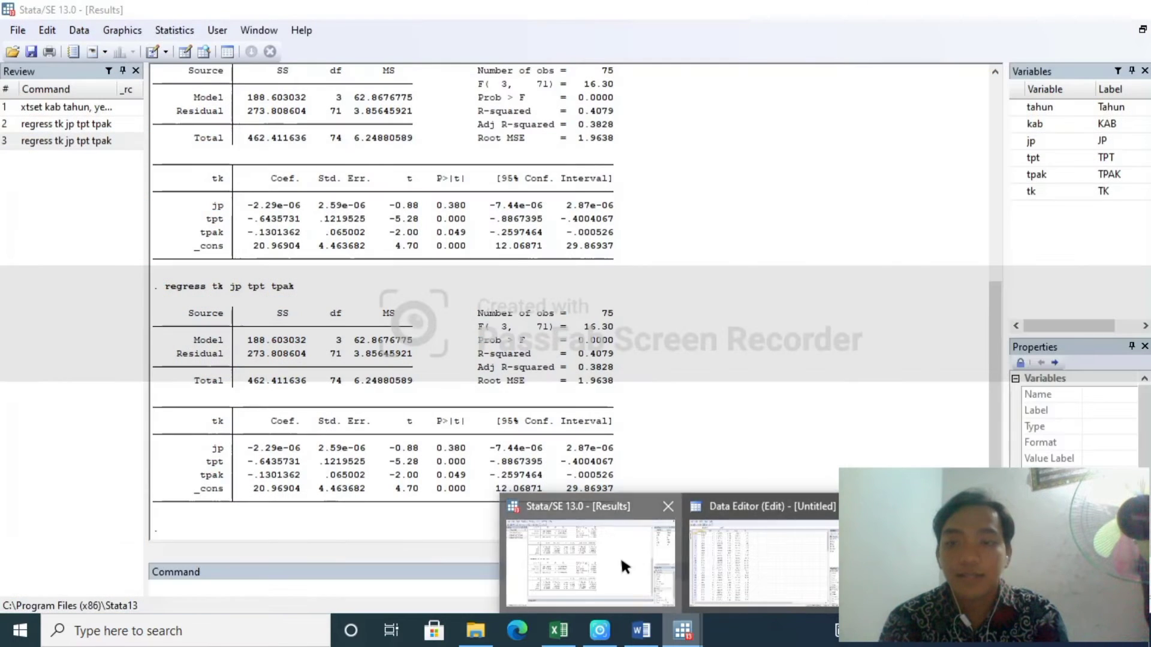
pyautogui.click(620, 555)
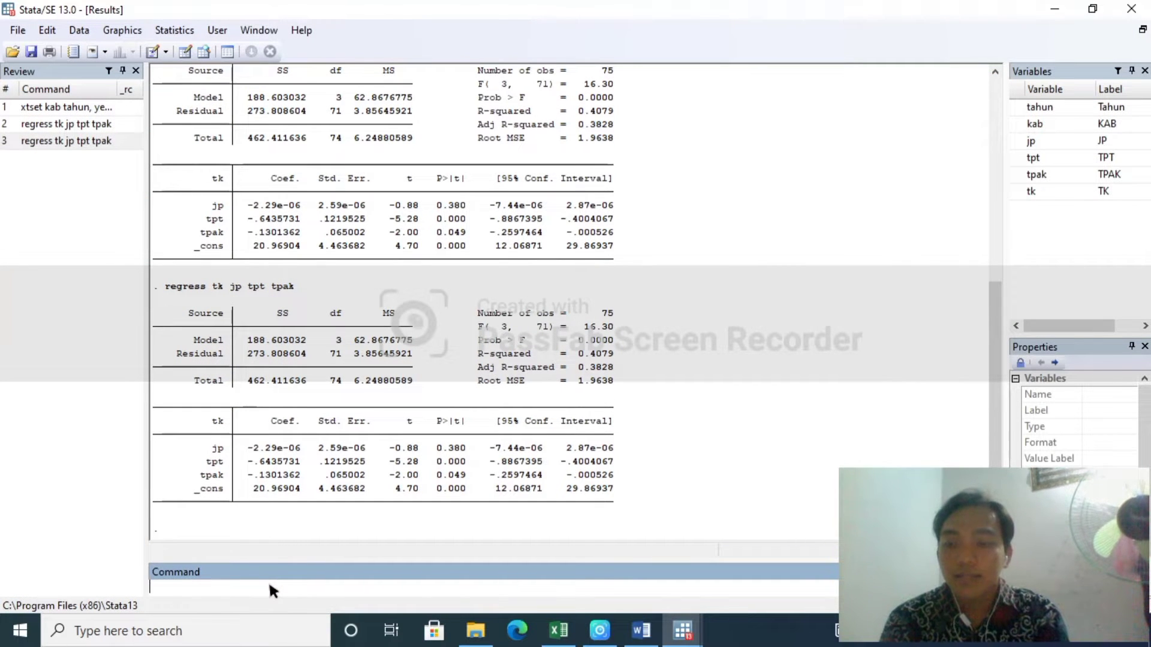
pyautogui.hotkey('ctrl', 'v')
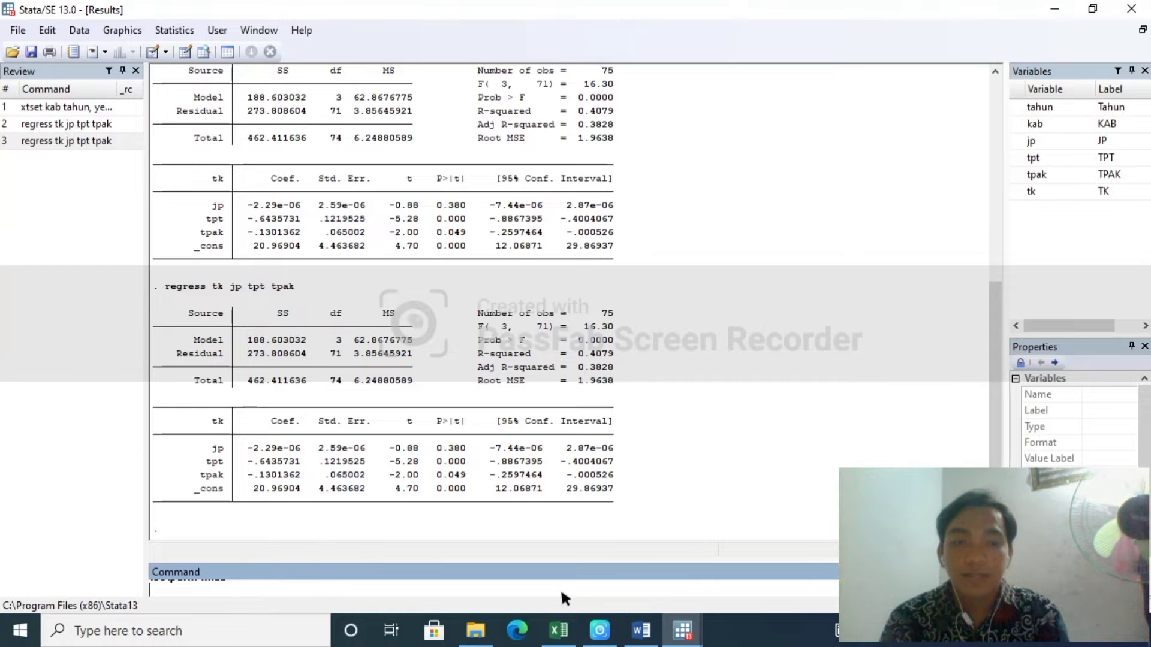
pyautogui.moveTo(476, 560); pyautogui.dragTo(481, 522)
pyautogui.press('Up')
pyautogui.press('Up')
pyautogui.press('Up')
pyautogui.press('Up')
pyautogui.press('Up')
pyautogui.press('Up')
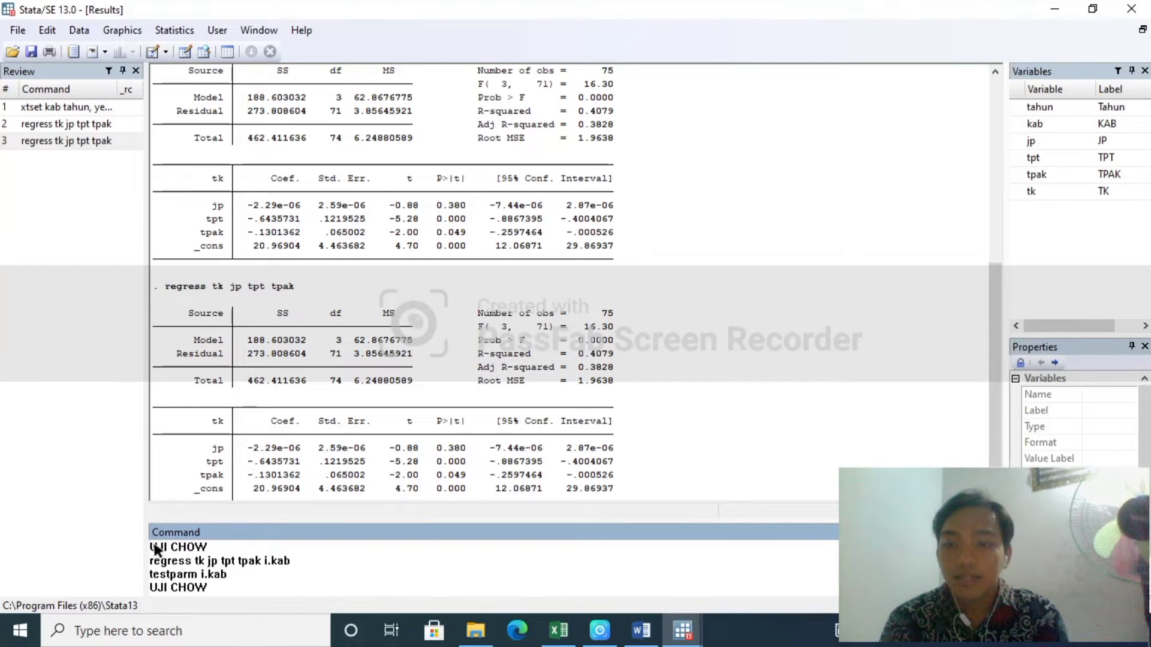
# - Delete the UJI CHOW headings and duplicate lines, and run "regress tk jp tpt tpak i.kab" and "testparm i.kab"
pyautogui.moveTo(150, 547); pyautogui.dragTo(209, 585)
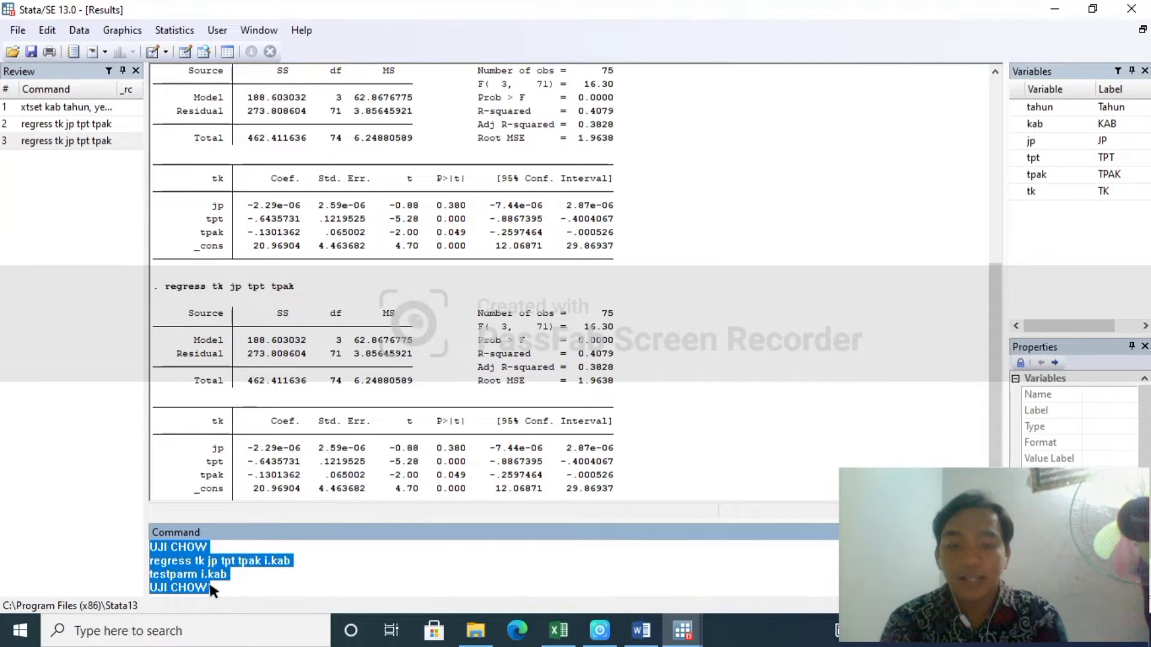
pyautogui.press('BackSpace')
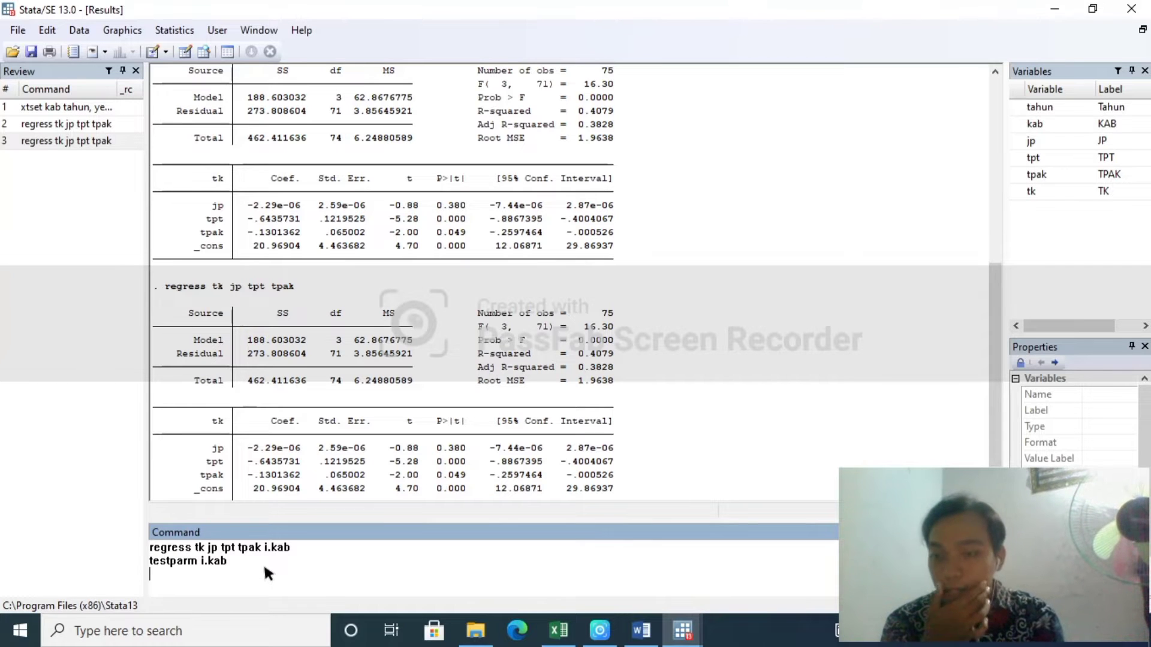
pyautogui.press('Return')
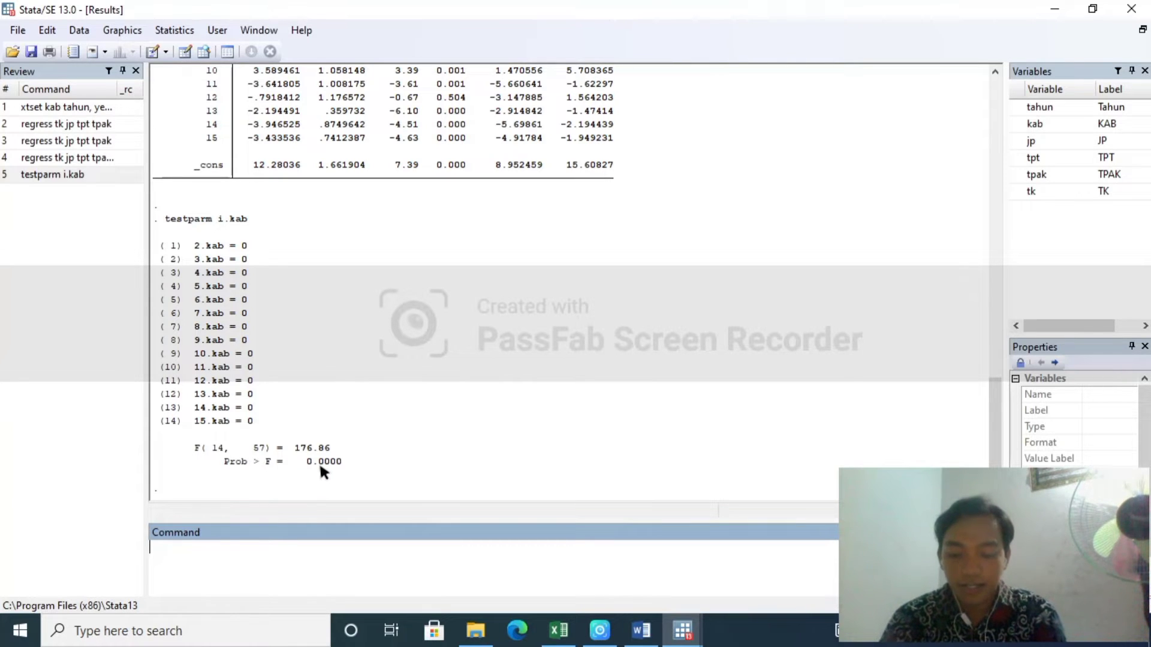
# - Record the chosen model as FEM on a new line below "<0,05 fem cem" in the Word notes
pyautogui.click(636, 631)
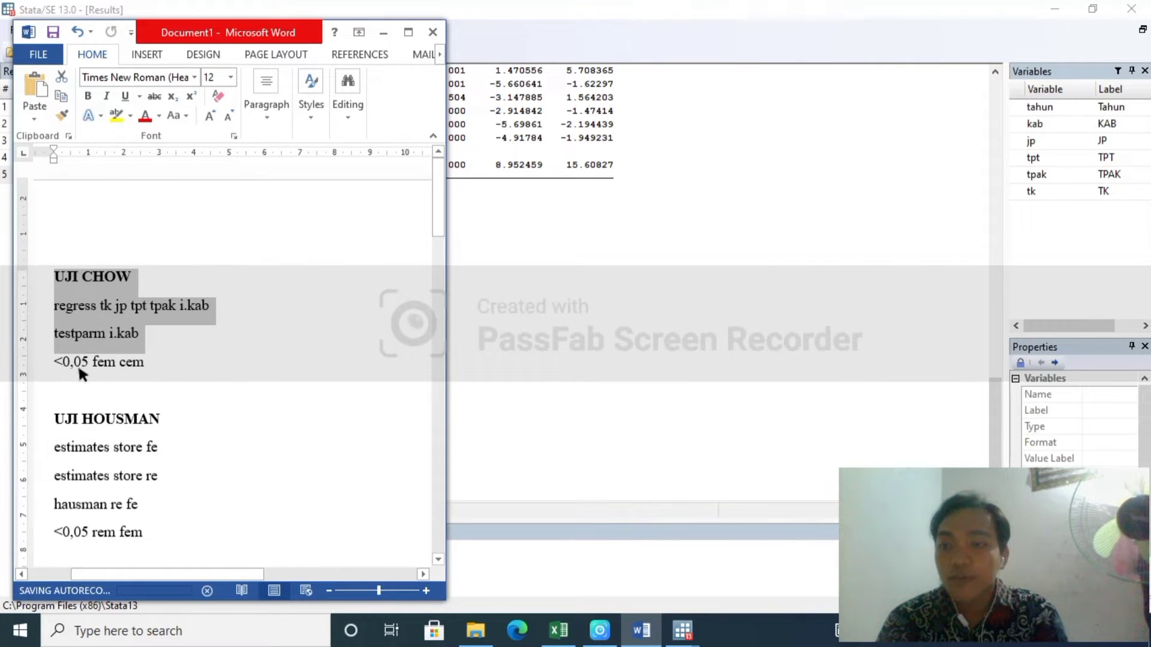
pyautogui.click(154, 358)
pyautogui.press('Return')
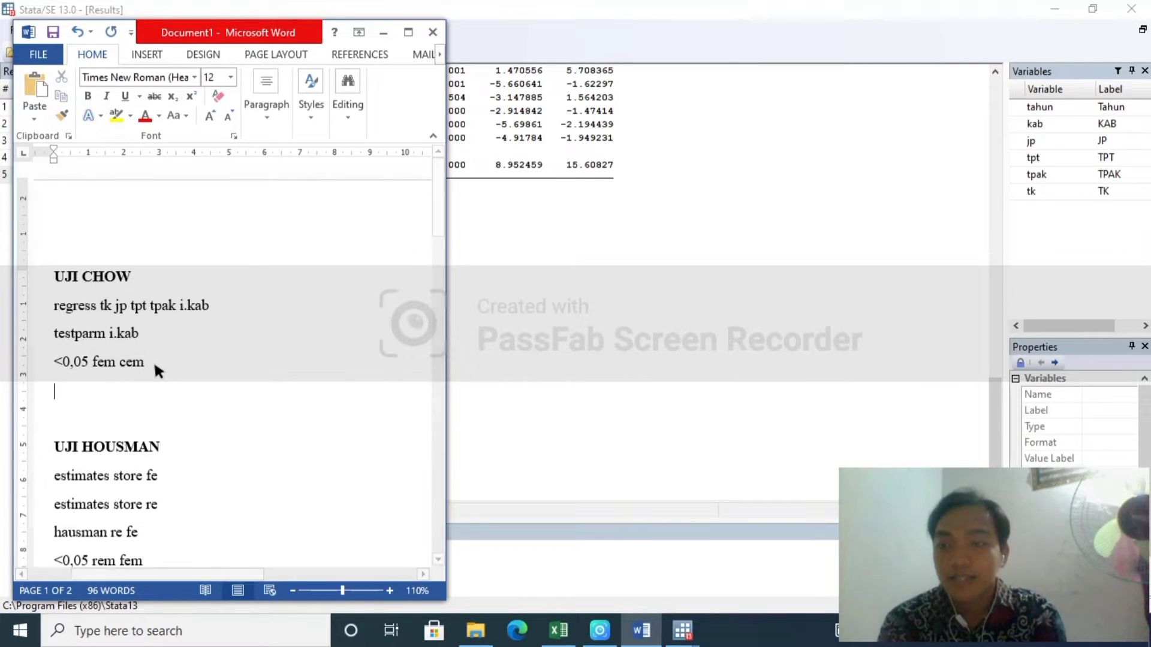
pyautogui.write('FE')
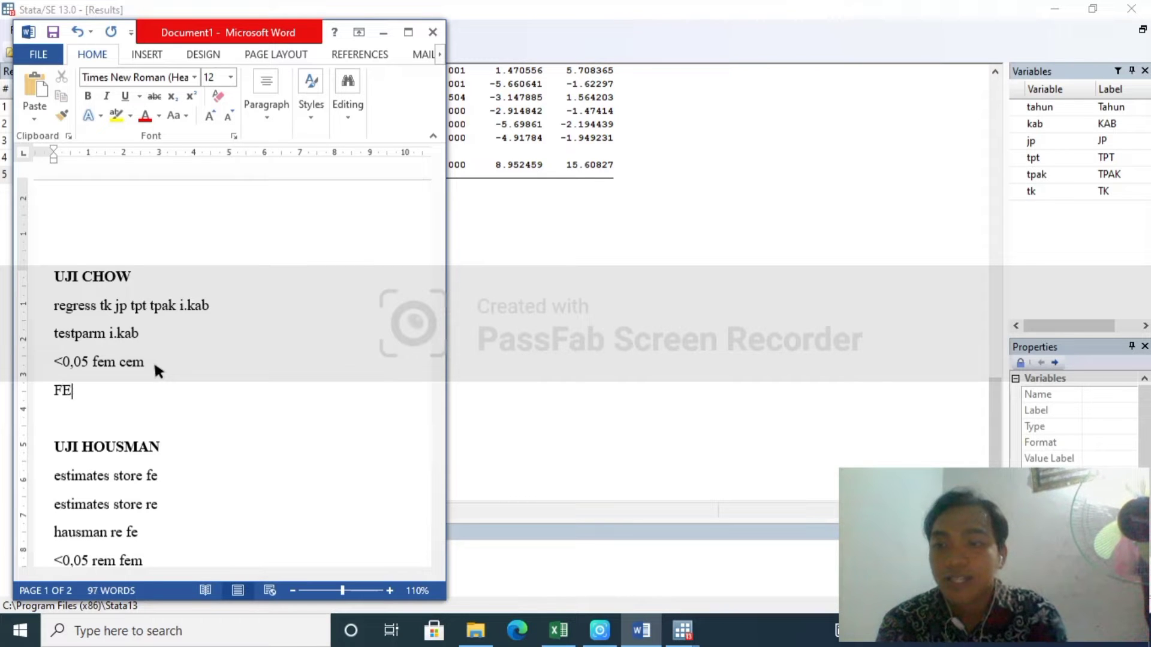
pyautogui.write('M')
# - Return to Stata, open the xtreg linear panel regression dialog and set tk as the dependent variable
pyautogui.click(566, 253)
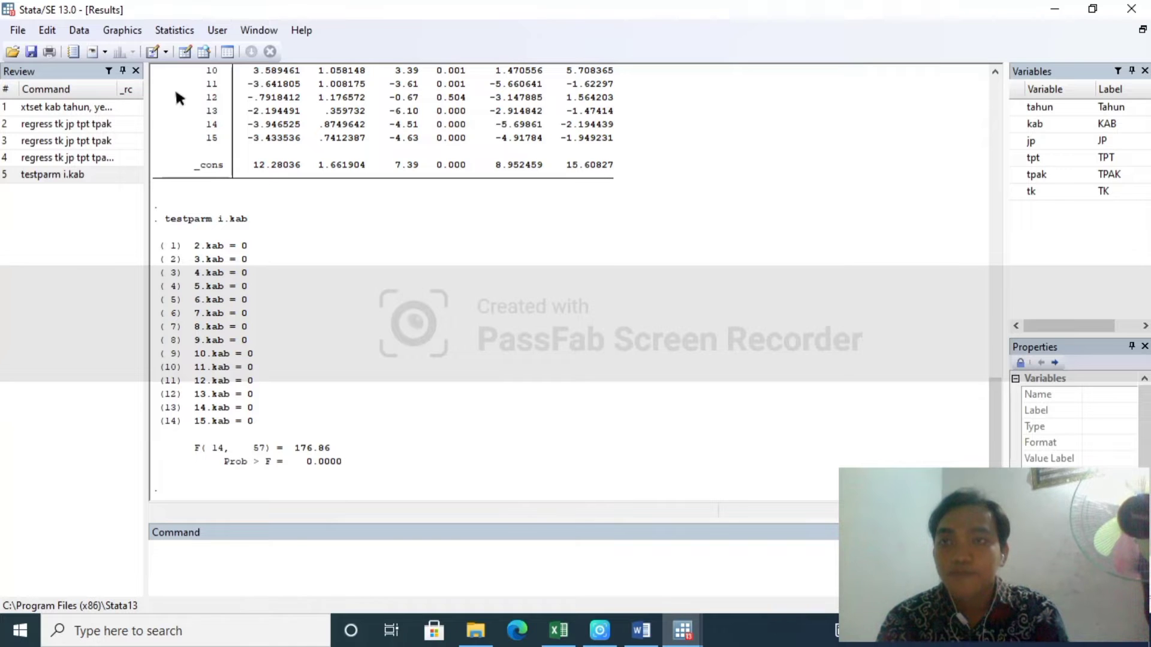
pyautogui.click(178, 27)
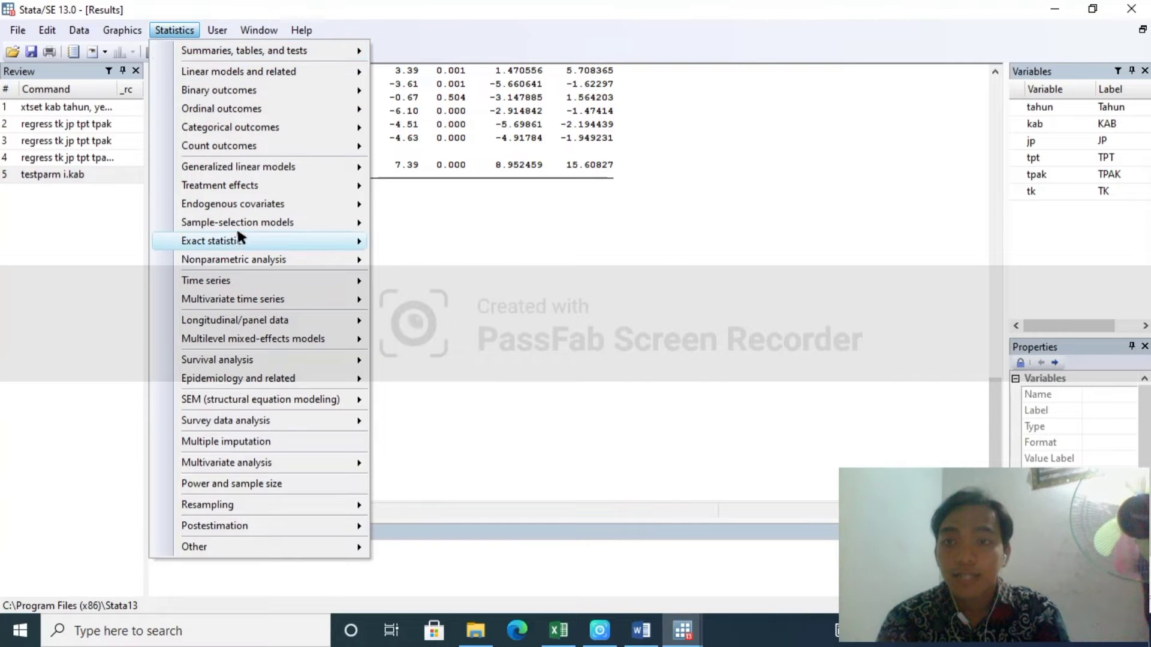
pyautogui.moveTo(264, 321)
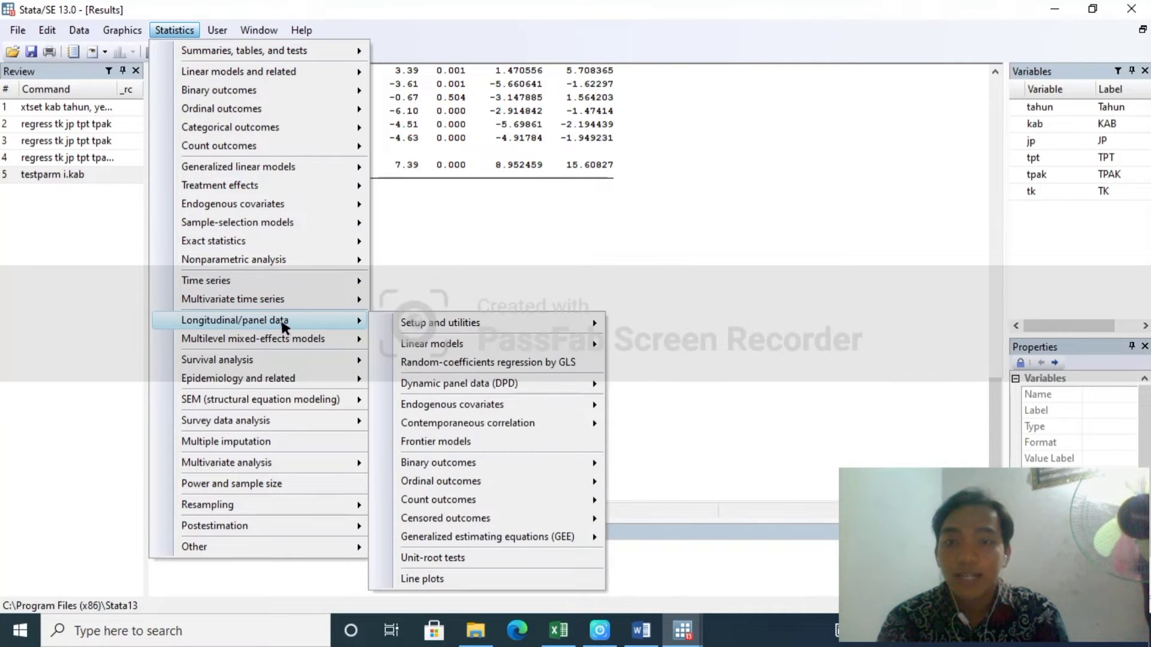
pyautogui.moveTo(409, 345)
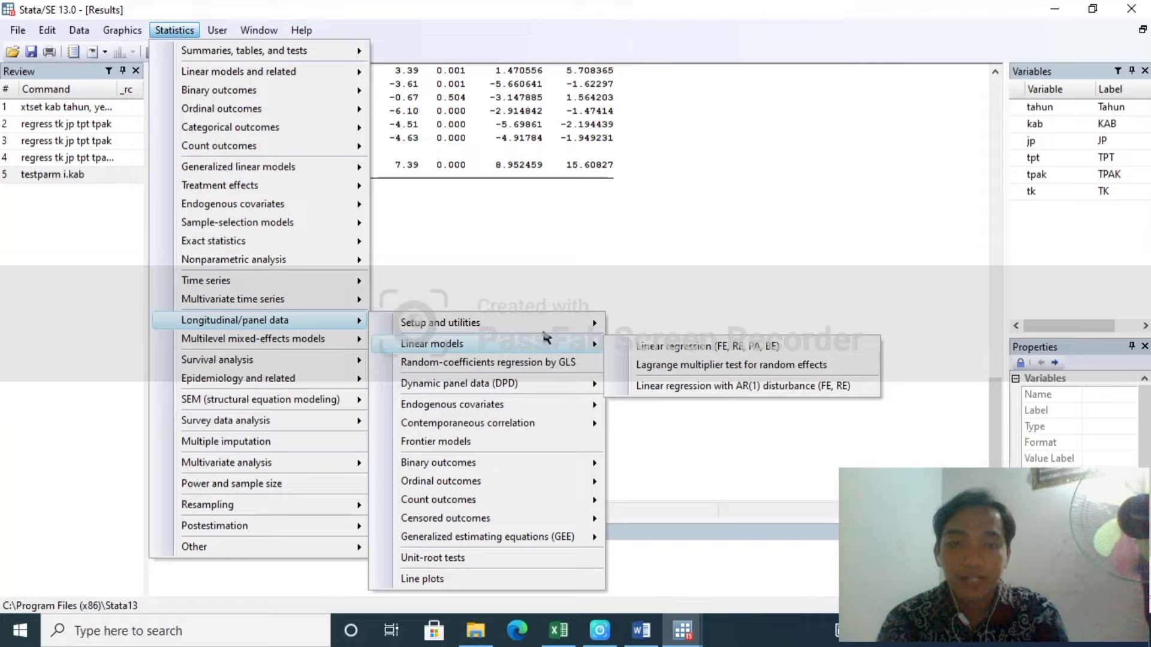
pyautogui.click(661, 347)
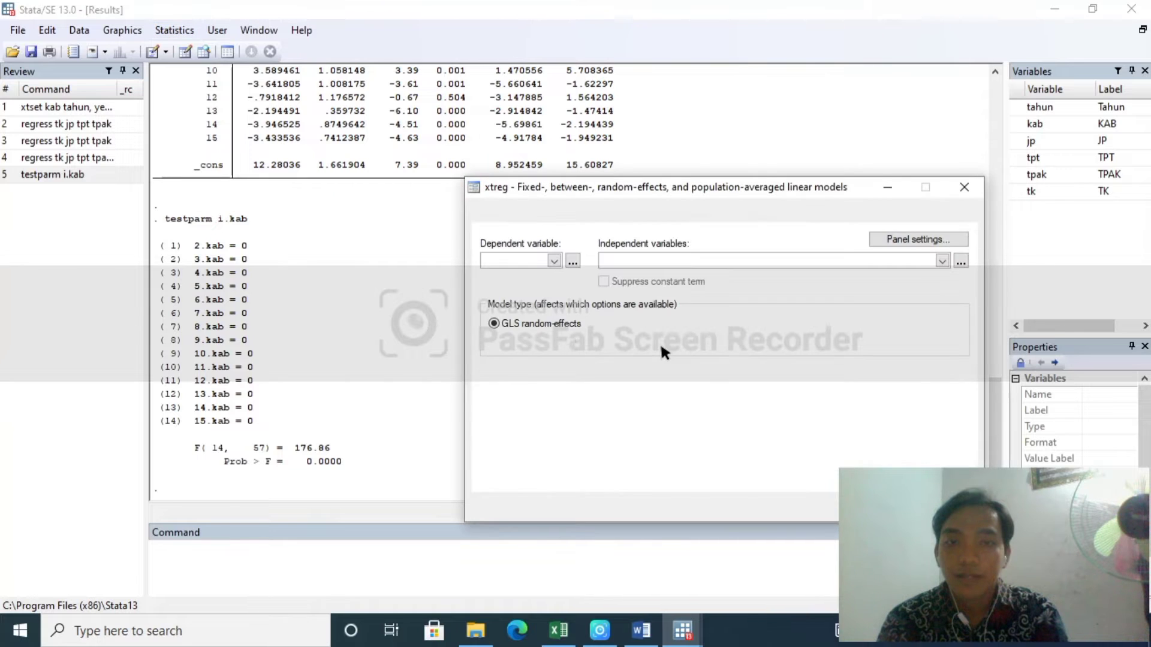
pyautogui.click(552, 262)
pyautogui.click(497, 331)
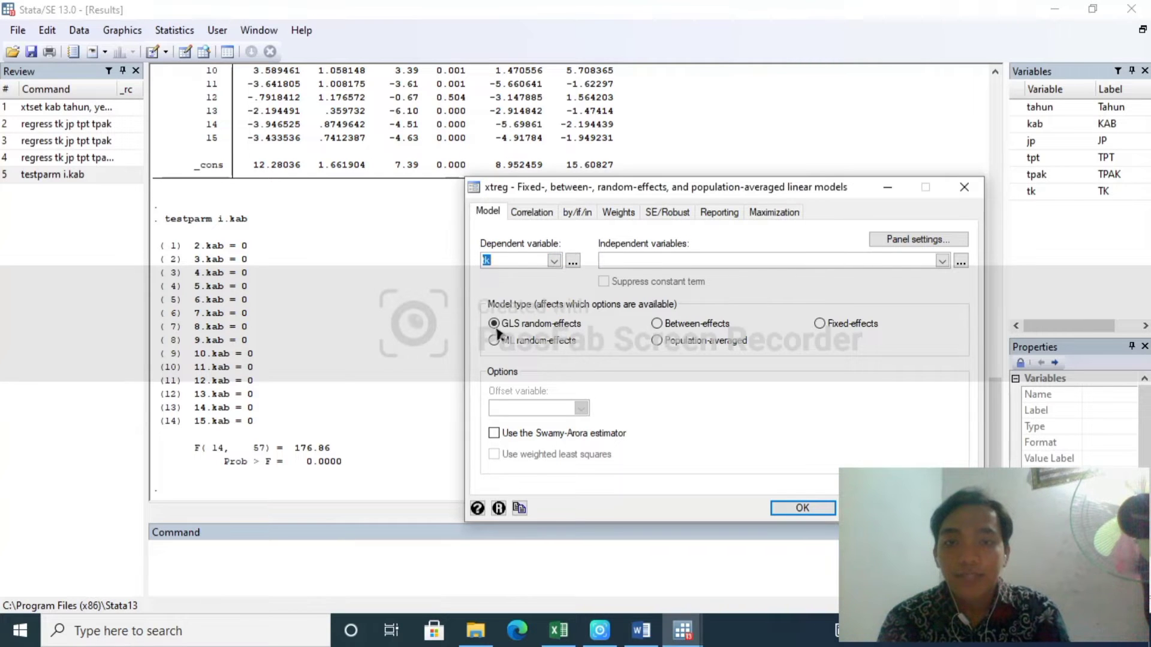
# - Add jp, tpt and tpak as independent variables, choose the fixed-effects model type and run the panel regression
pyautogui.click(944, 258)
pyautogui.click(785, 298)
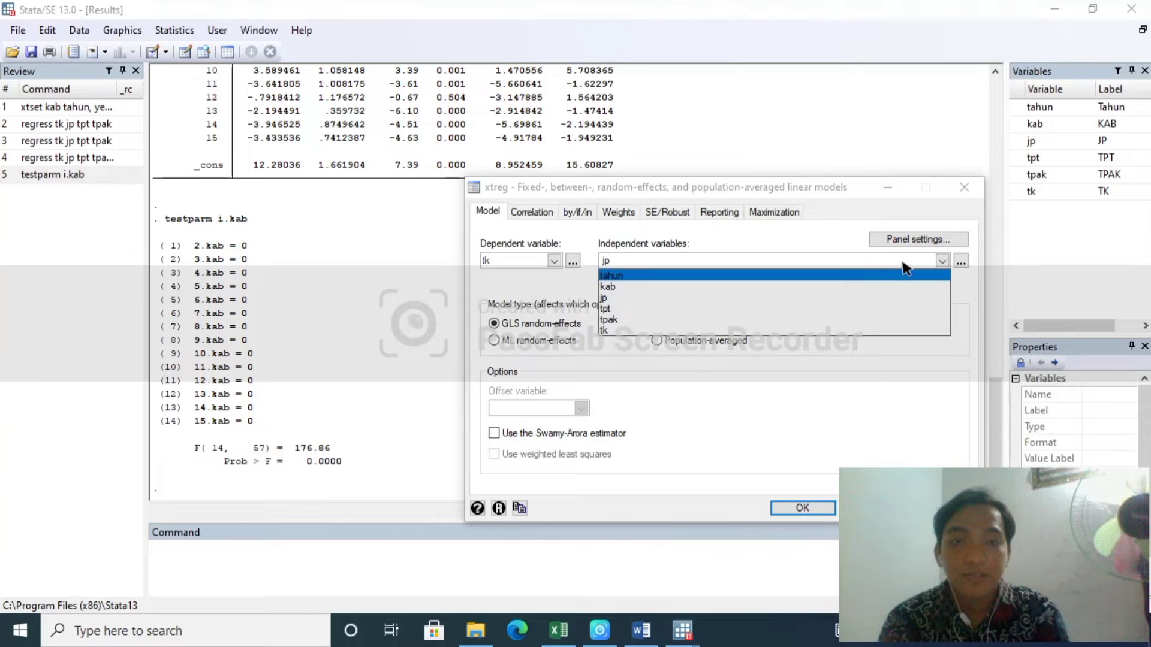
pyautogui.click(799, 309)
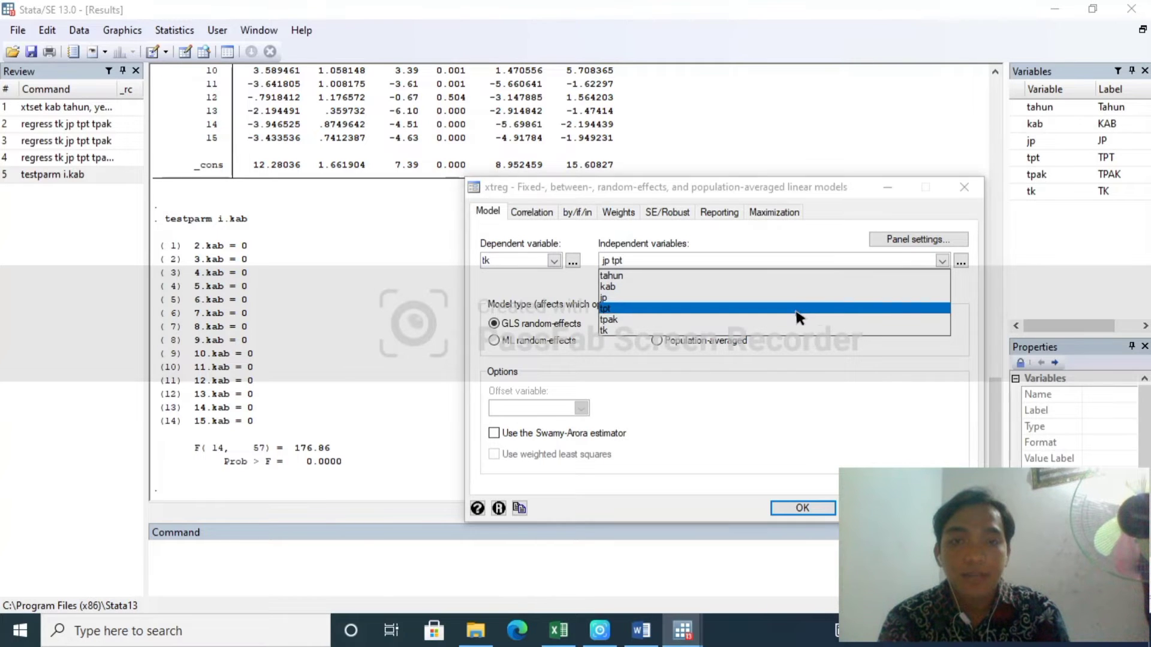
pyautogui.click(785, 321)
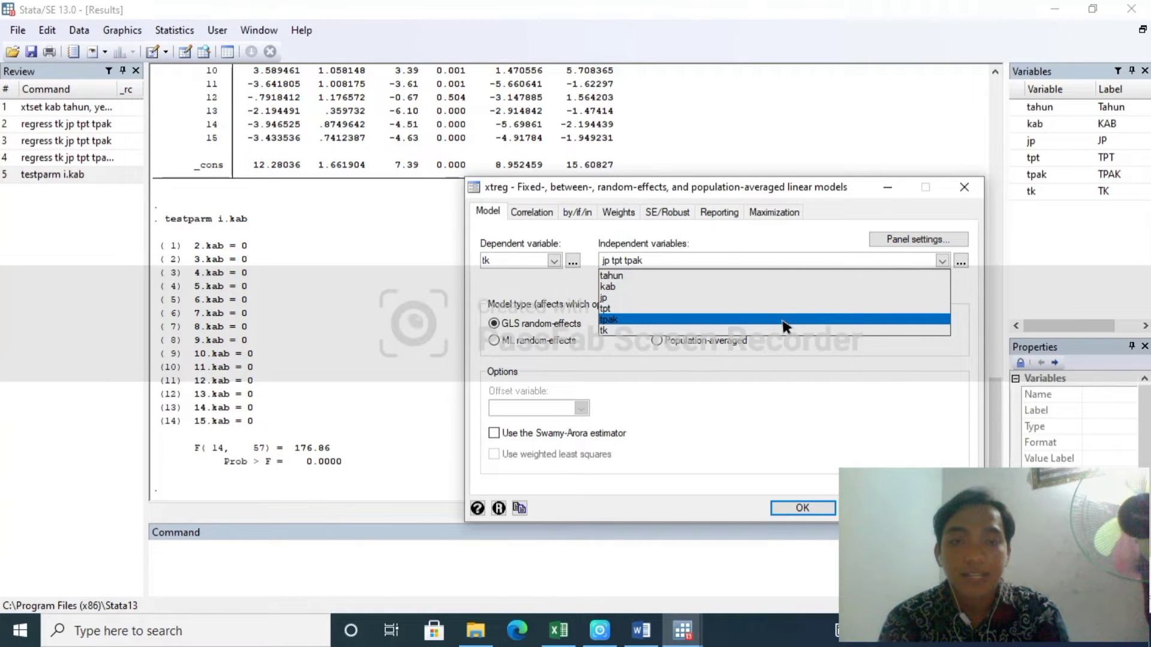
pyautogui.click(763, 387)
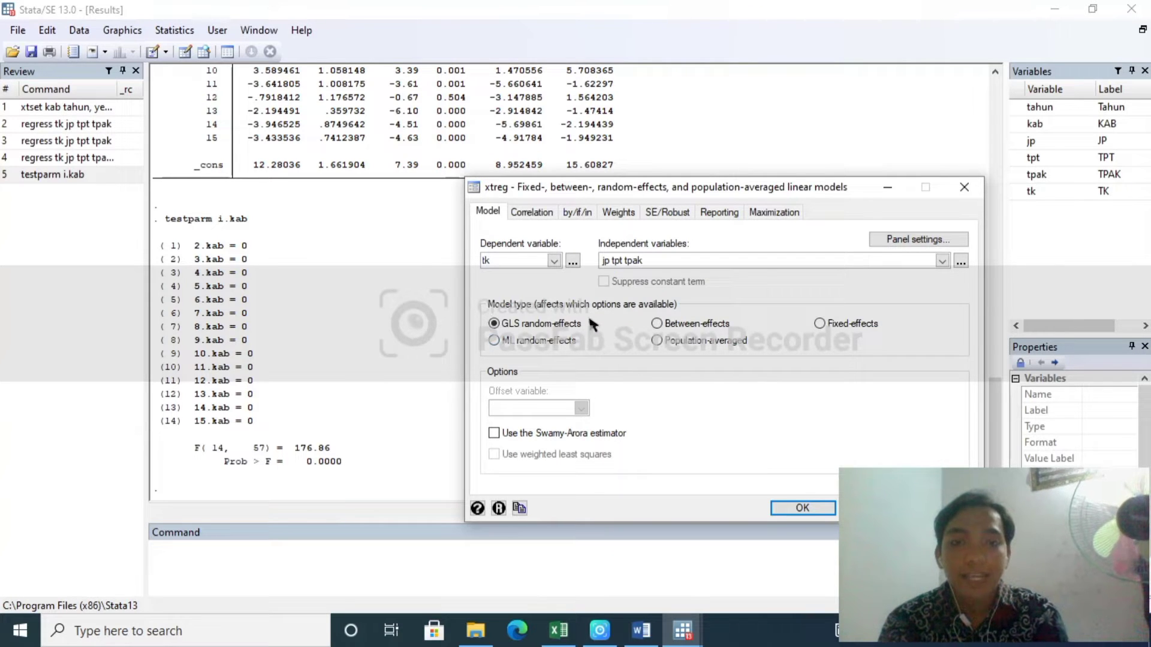
pyautogui.click(821, 324)
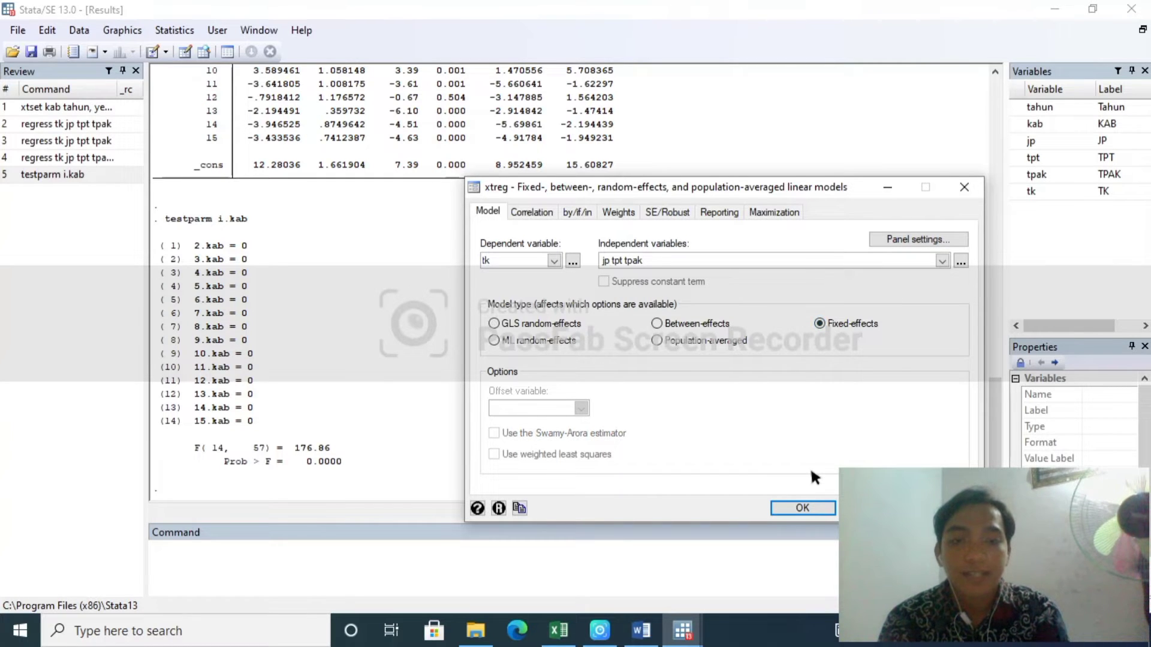
pyautogui.click(803, 508)
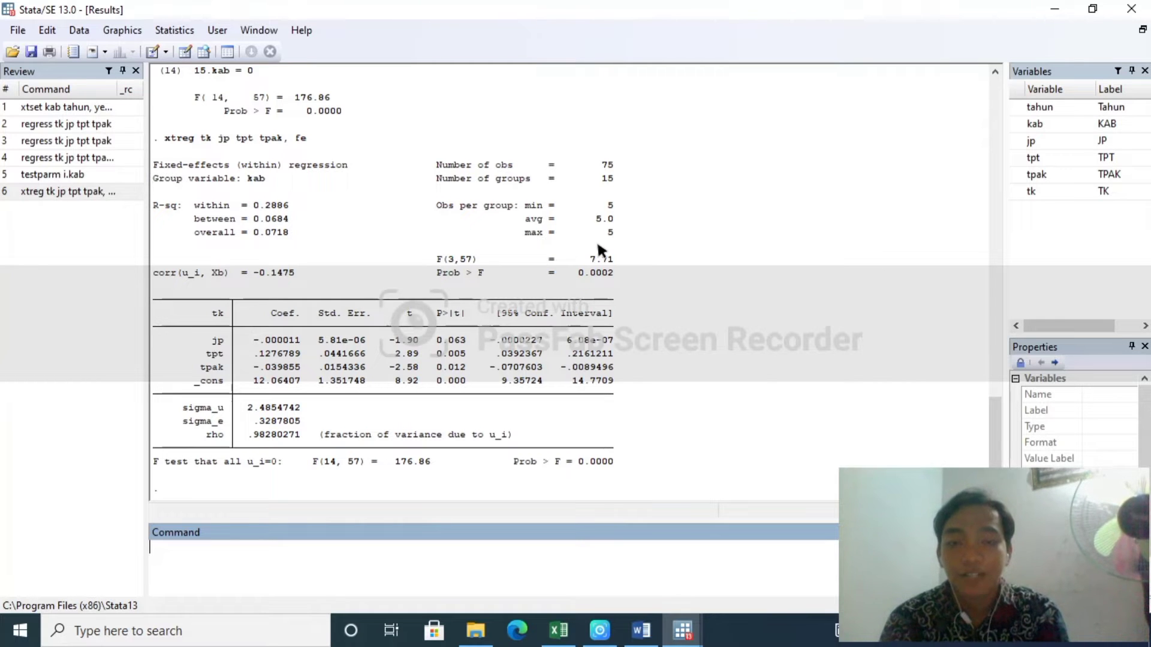
# - Copy "estimates store fe" from the UJI HOUSMAN section of the Word notes and run it in Stata
pyautogui.moveTo(641, 636)
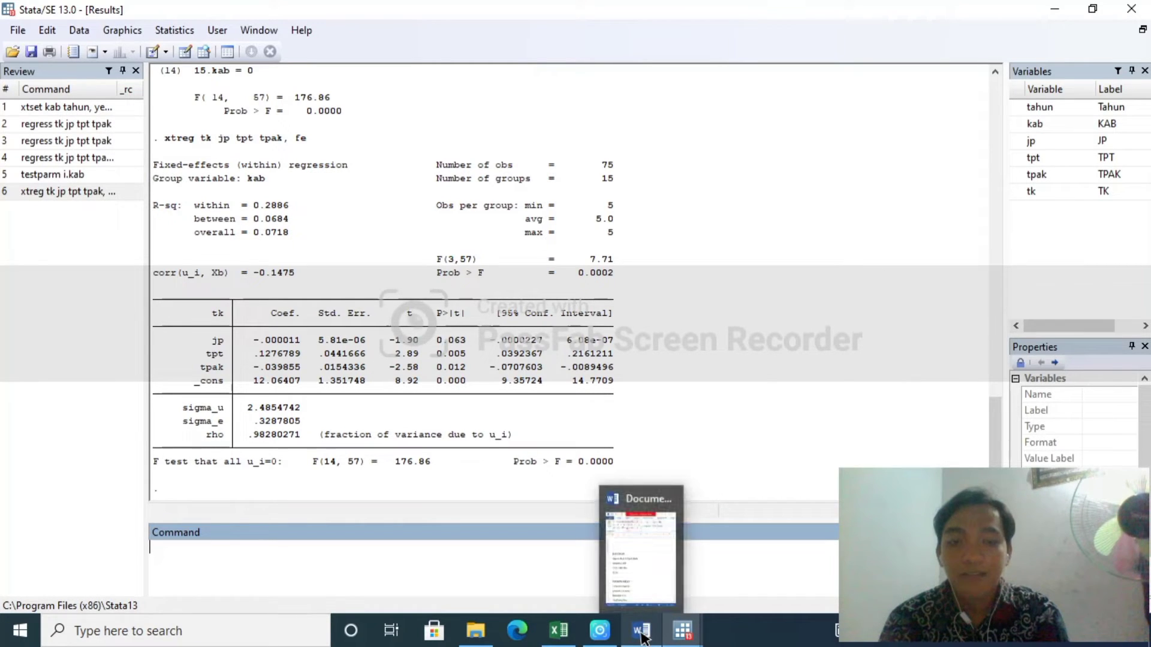
pyautogui.click(642, 545)
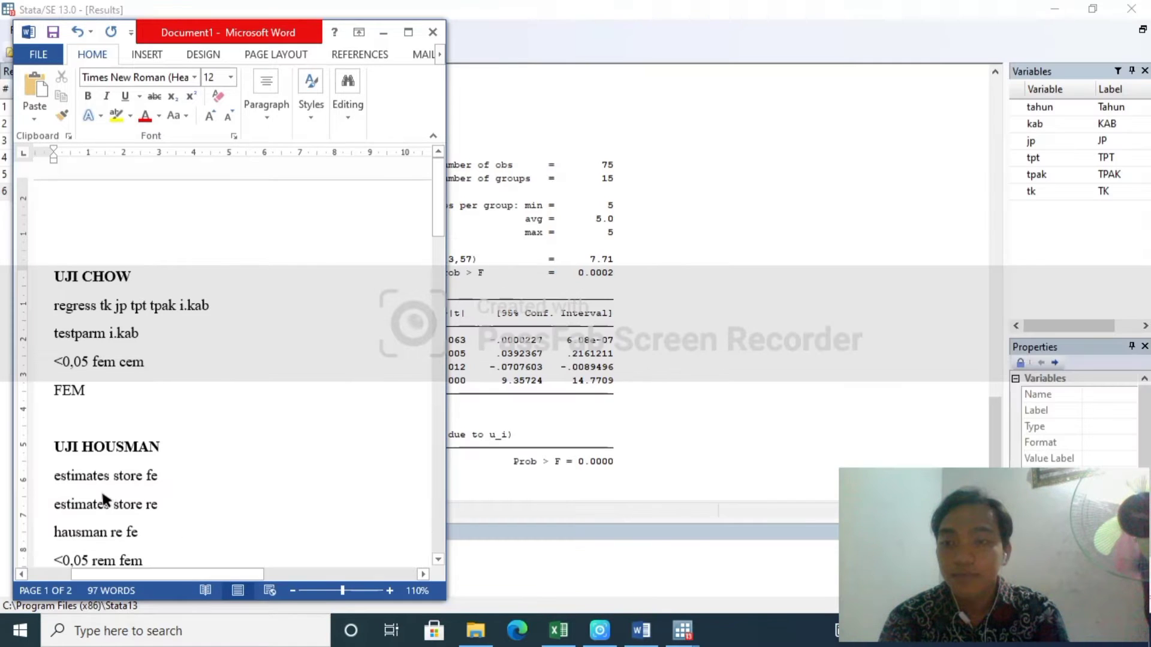
pyautogui.moveTo(53, 476); pyautogui.dragTo(158, 480)
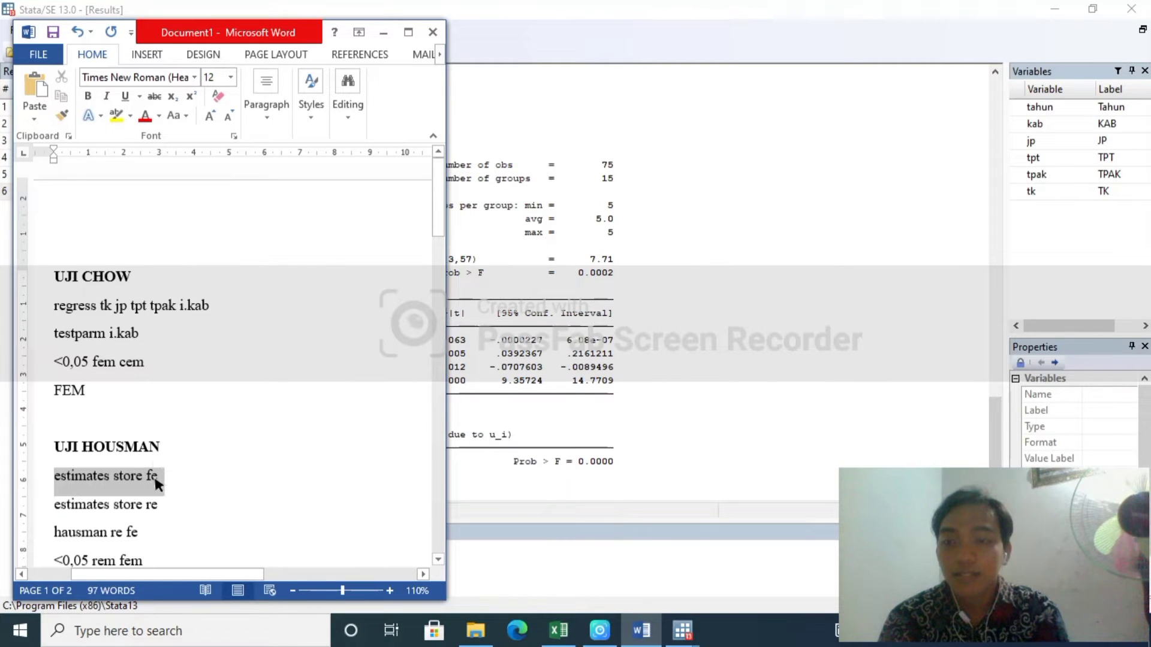
pyautogui.hotkey('ctrl', 'c')
pyautogui.click(537, 553)
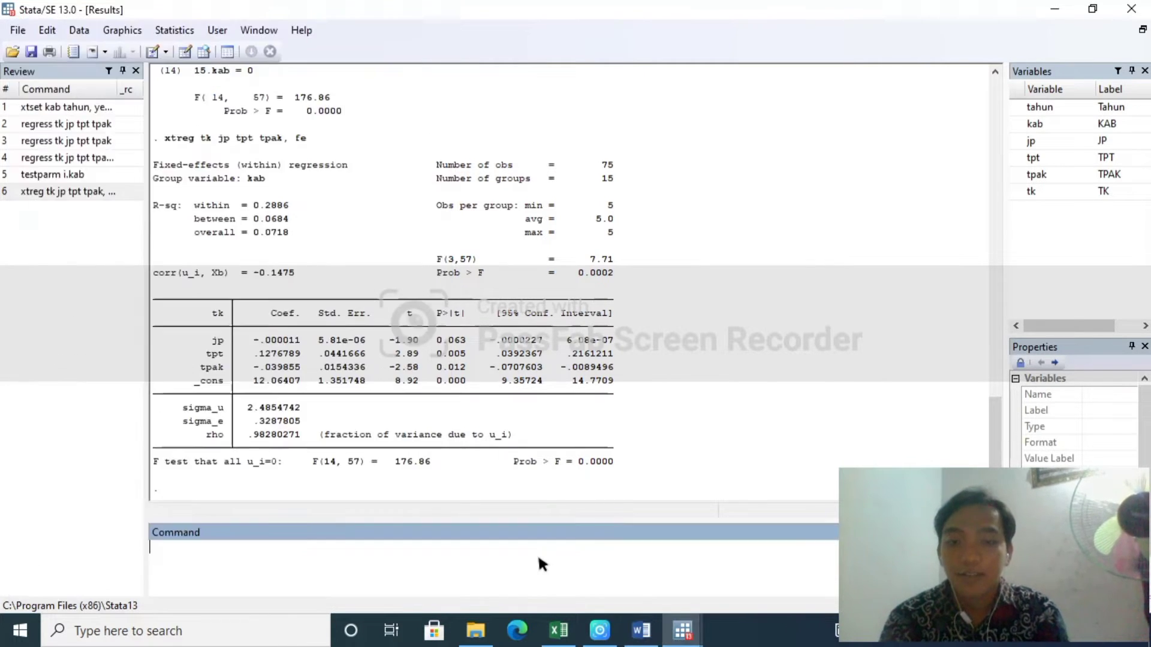
pyautogui.hotkey('ctrl', 'v')
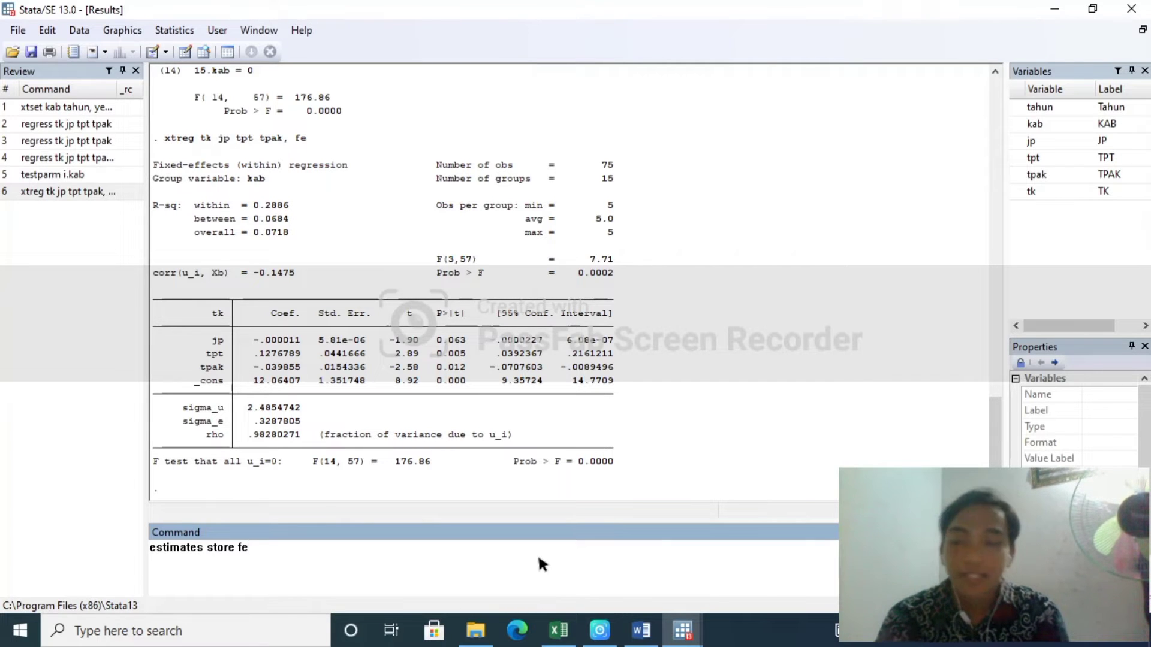
pyautogui.press('Return')
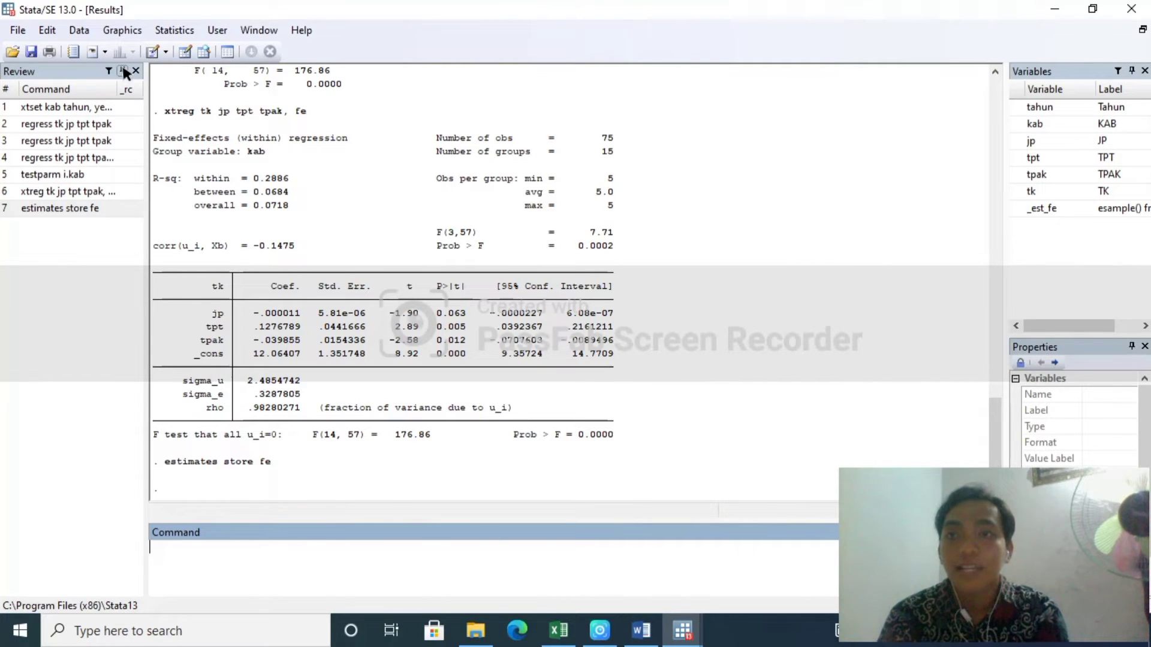
# - Run the xtreg panel regression of tk on jp, tpt and tpak again with the GLS random-effects model type
pyautogui.click(174, 31)
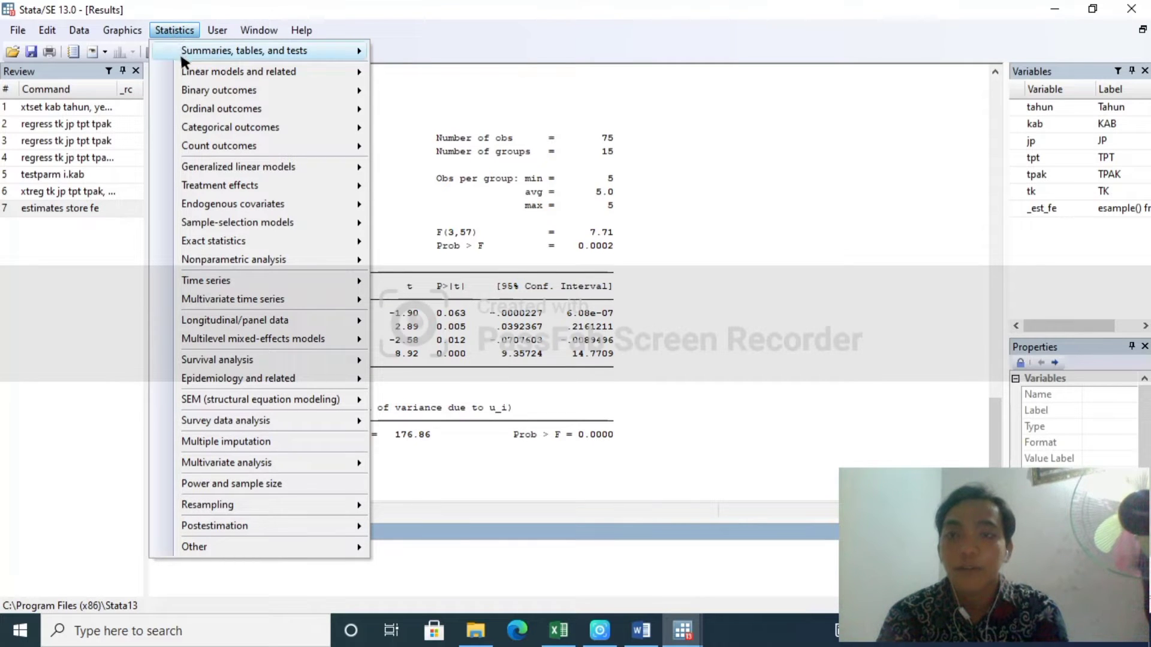
pyautogui.moveTo(276, 307)
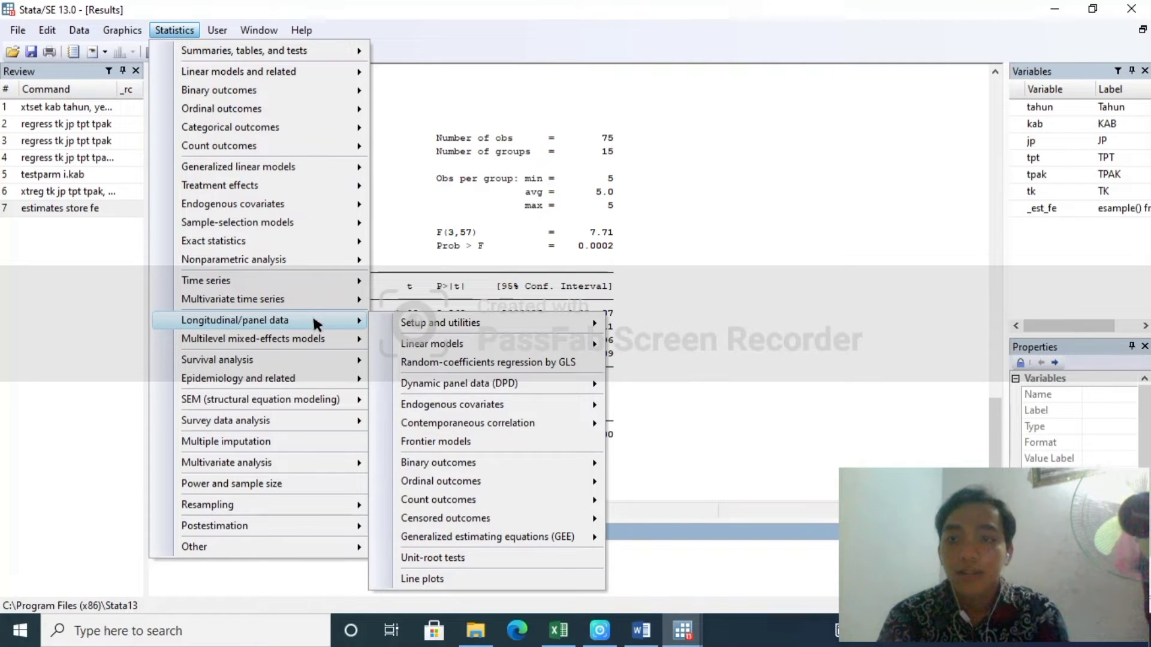
pyautogui.moveTo(399, 344)
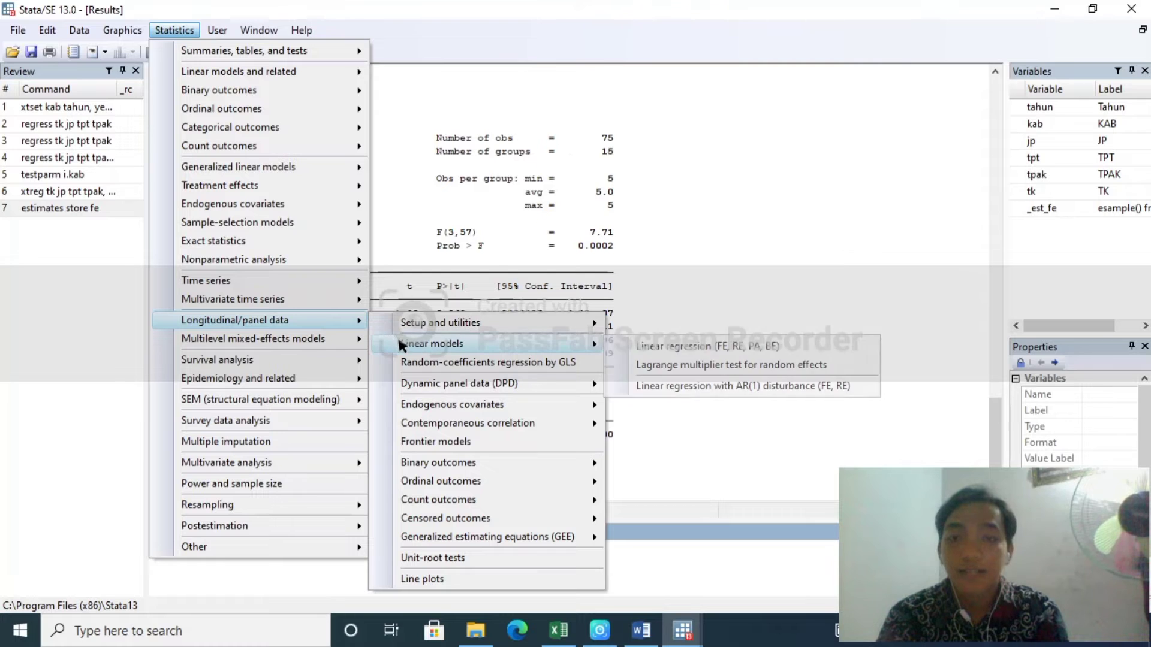
pyautogui.click(664, 346)
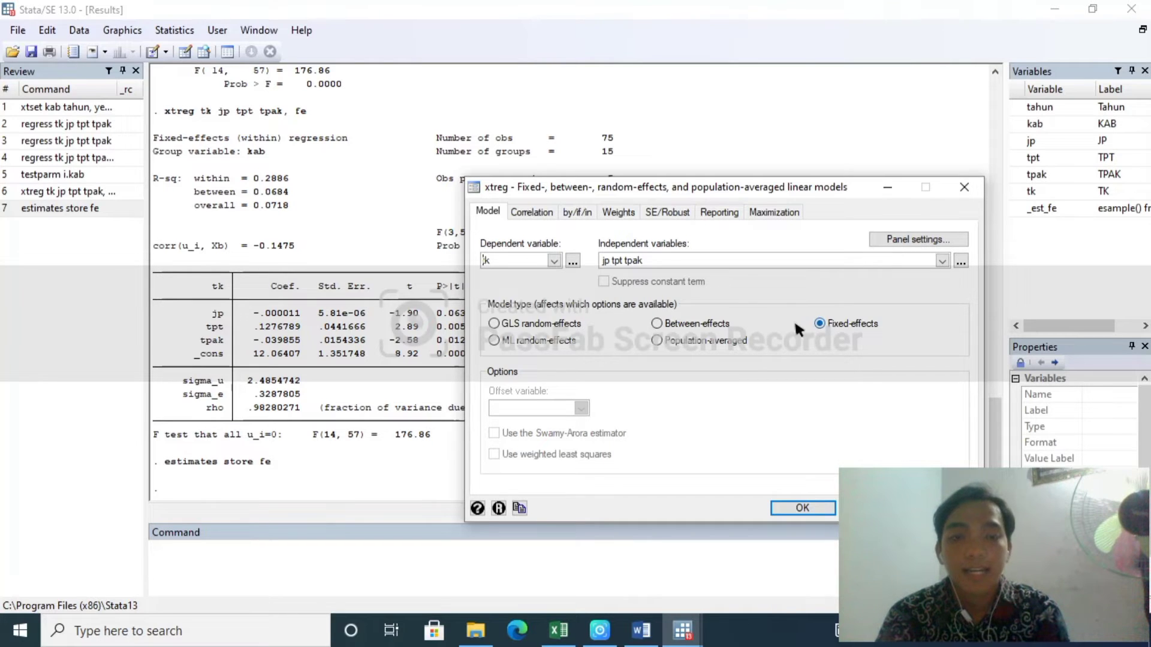
pyautogui.click(538, 324)
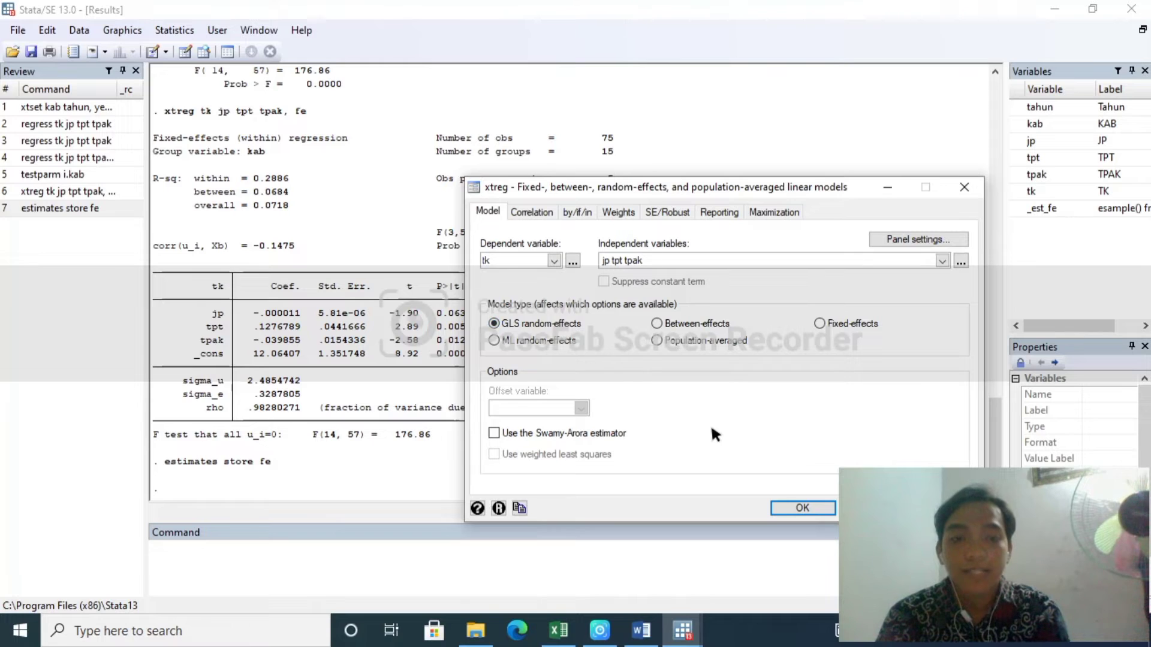
pyautogui.click(788, 508)
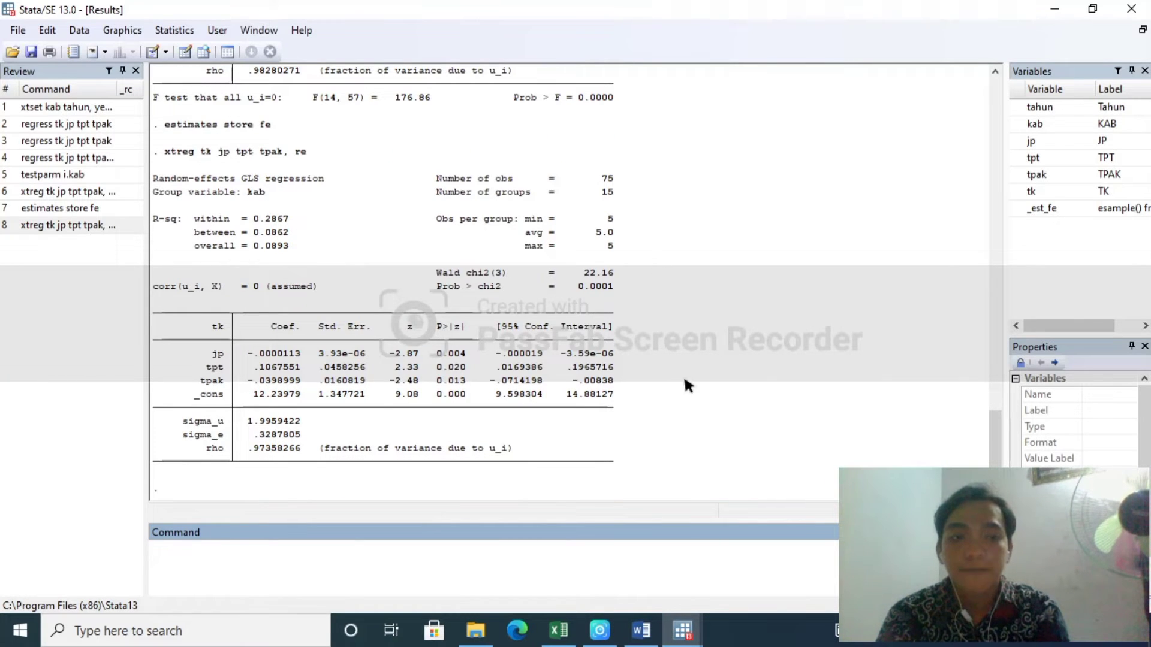
# - Store the random-effects results by running the command "estimates store re"
pyautogui.moveTo(994, 430); pyautogui.dragTo(996, 455)
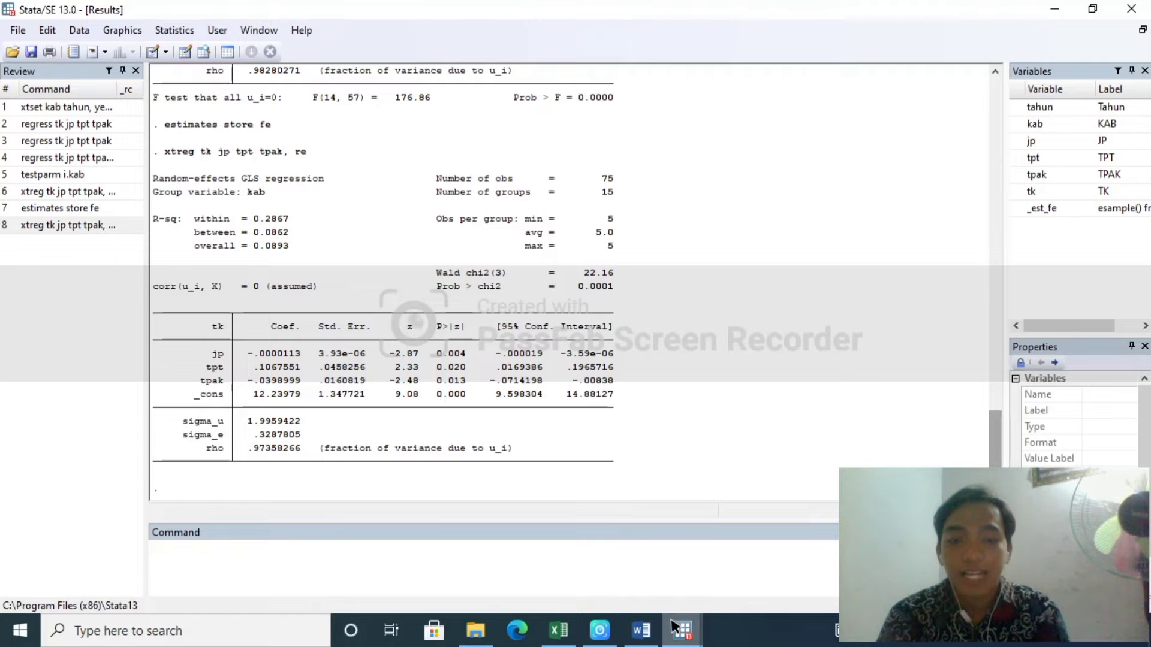
pyautogui.moveTo(659, 631)
pyautogui.moveTo(643, 598)
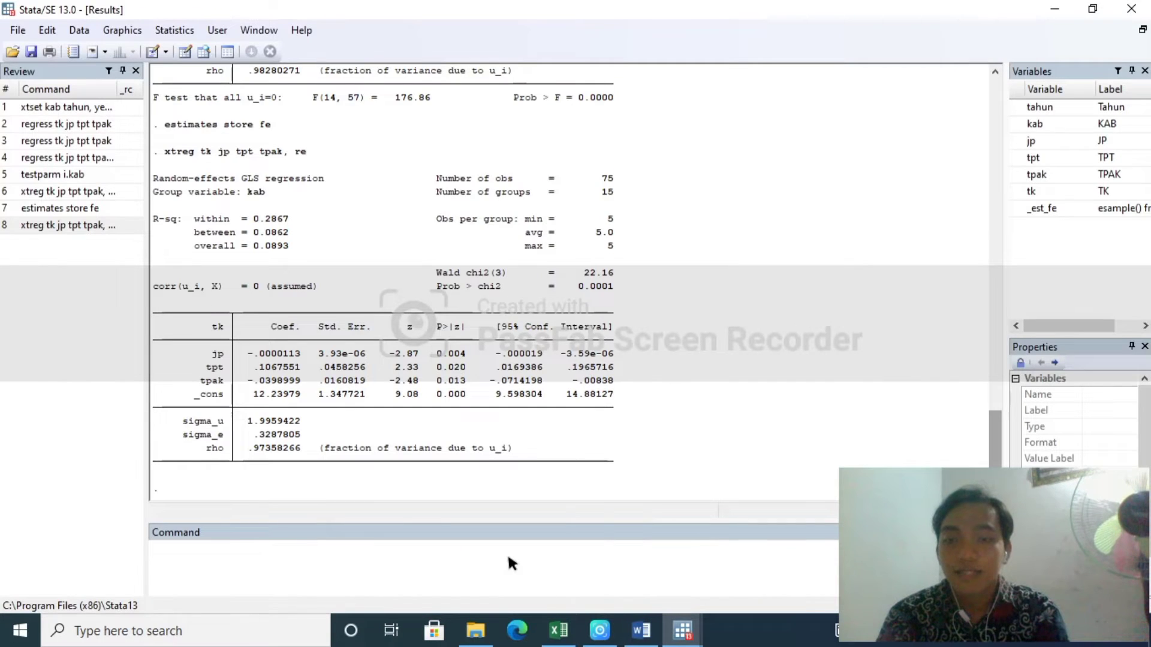
pyautogui.click(220, 549)
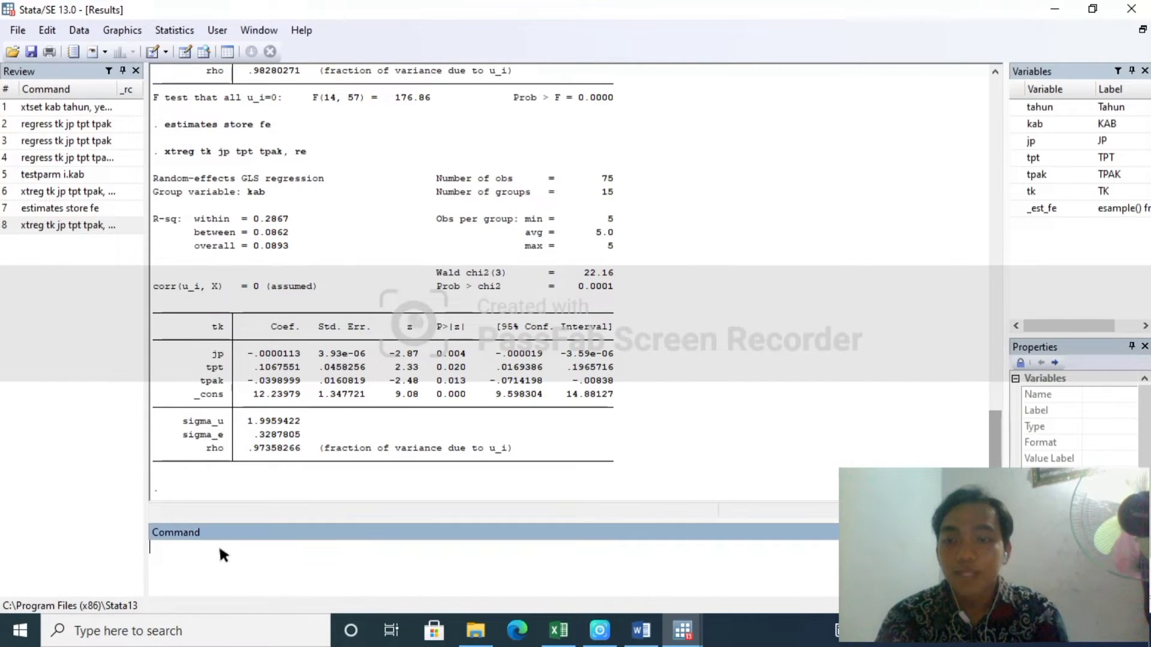
pyautogui.write('es')
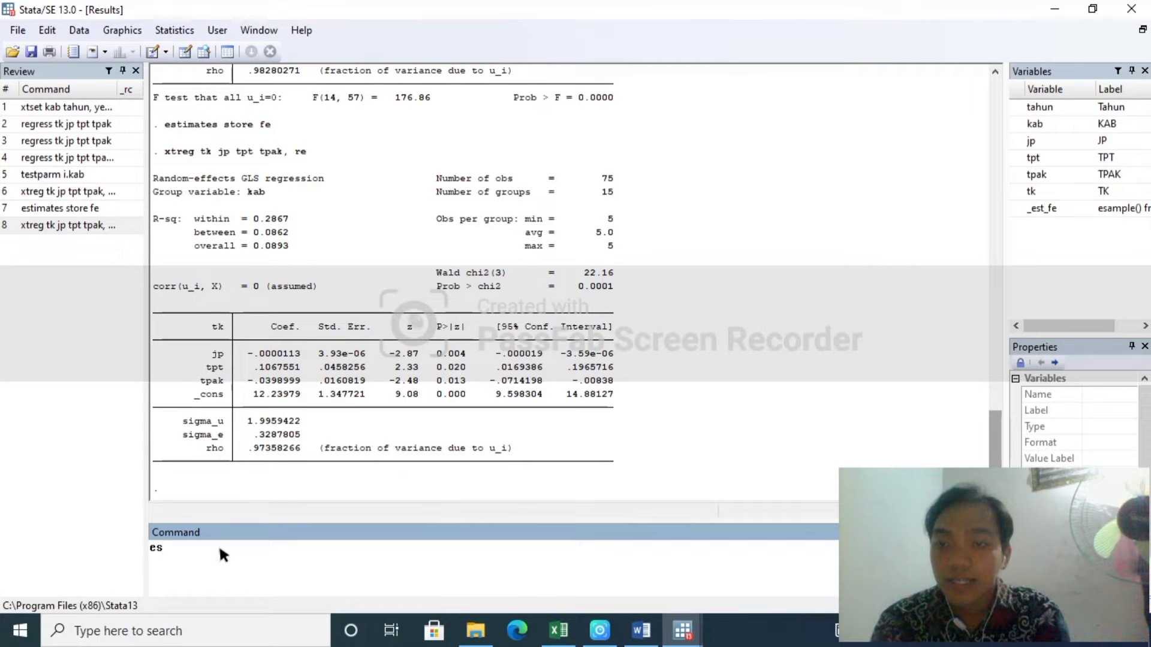
pyautogui.write('tima')
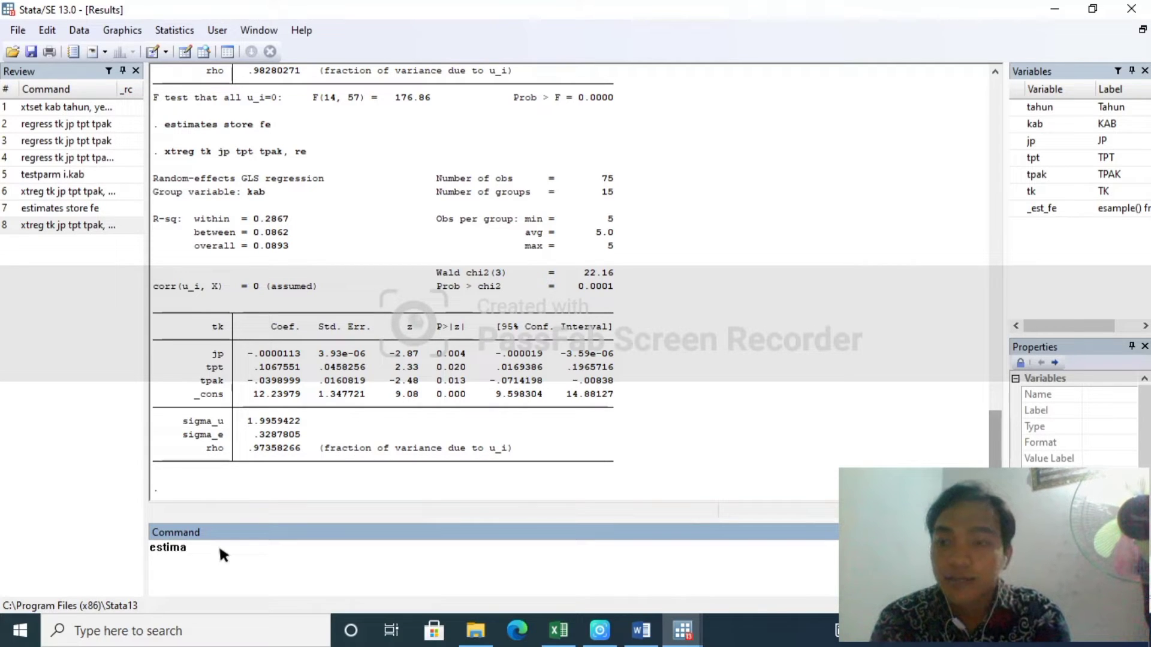
pyautogui.write('tes ')
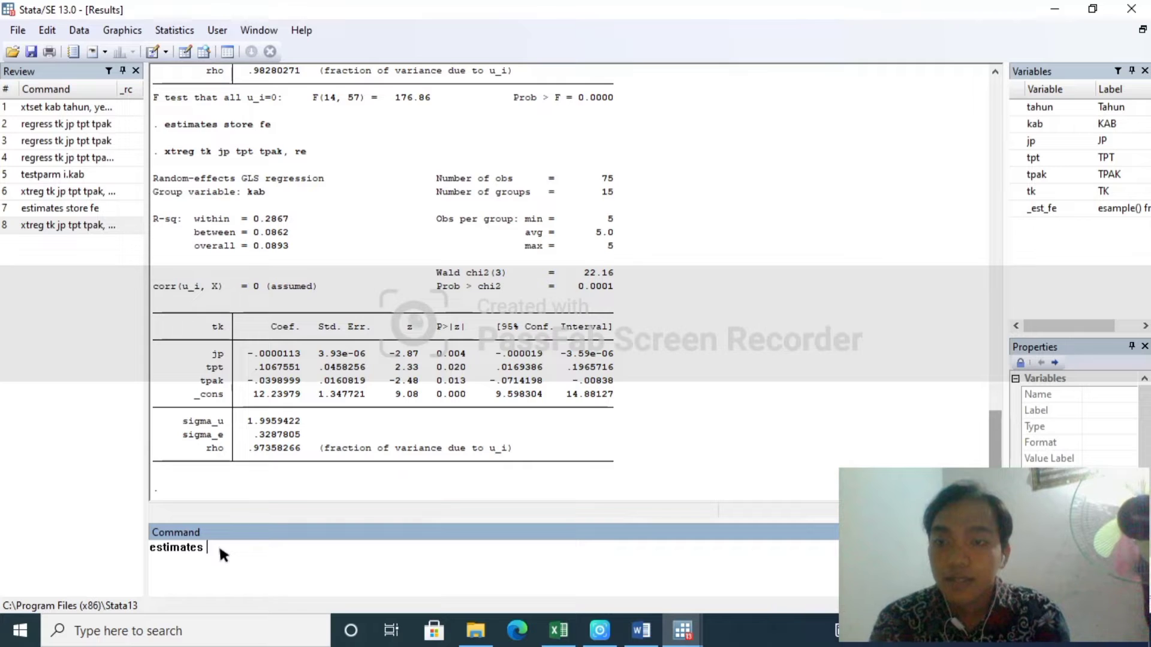
pyautogui.write('store')
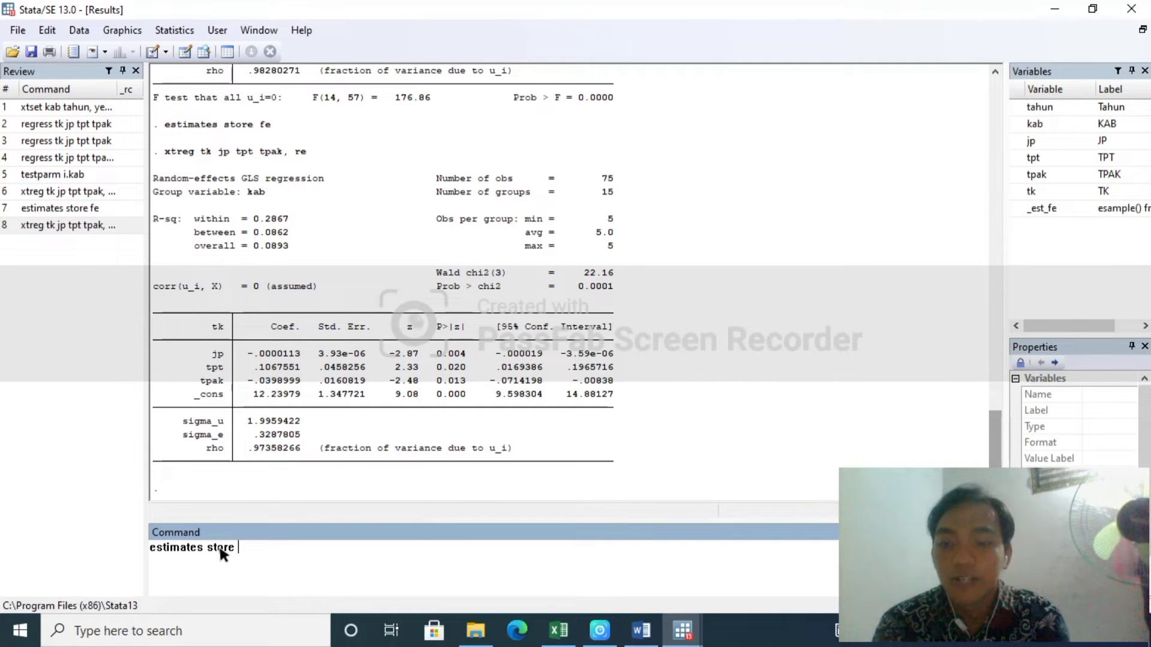
pyautogui.write(' r')
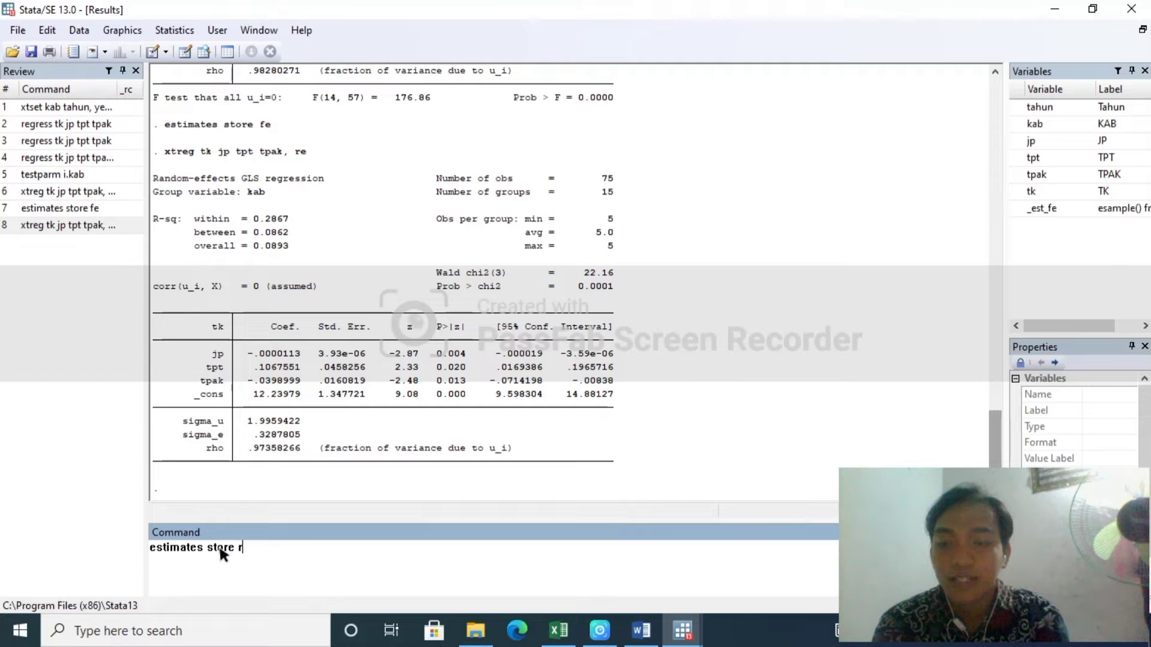
pyautogui.write('e')
pyautogui.press('Return')
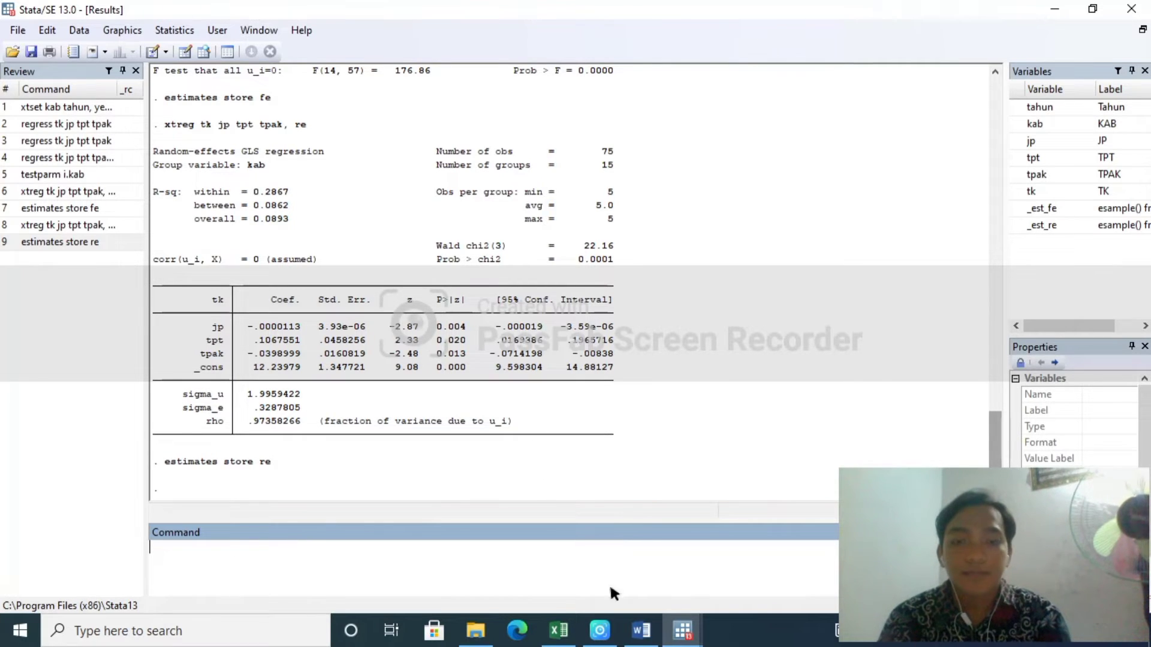
# - Consult the UJI HOUSMAN section of the Word notes and run "hausman re fe" in Stata
pyautogui.click(639, 578)
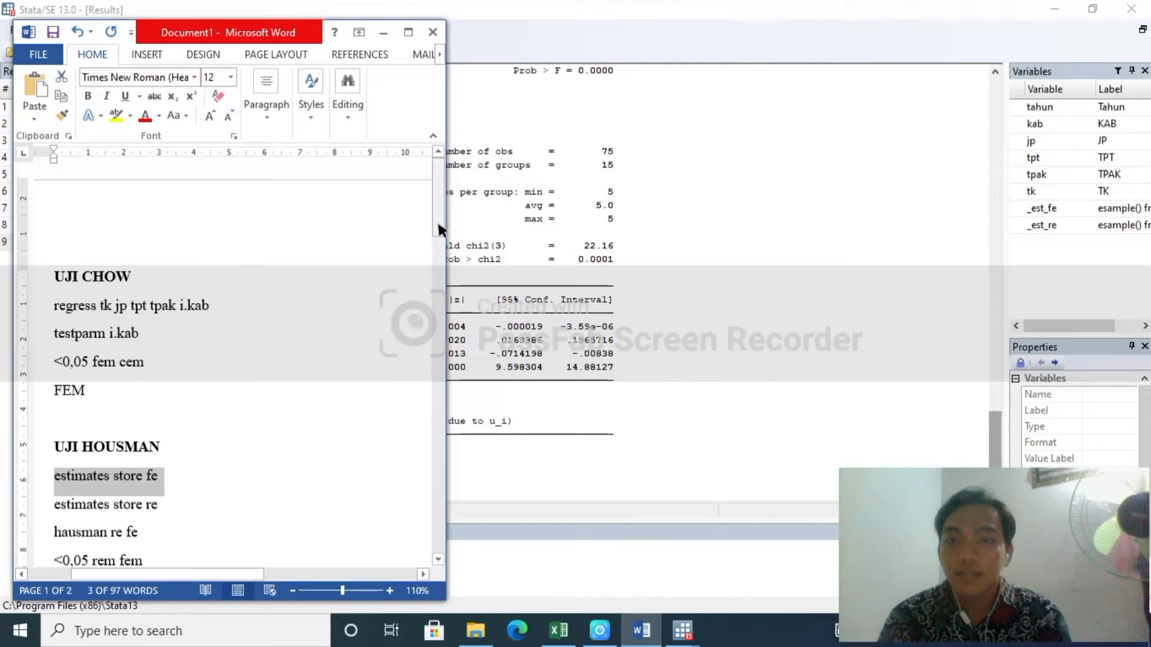
pyautogui.moveTo(439, 222); pyautogui.dragTo(439, 225)
pyautogui.click(384, 30)
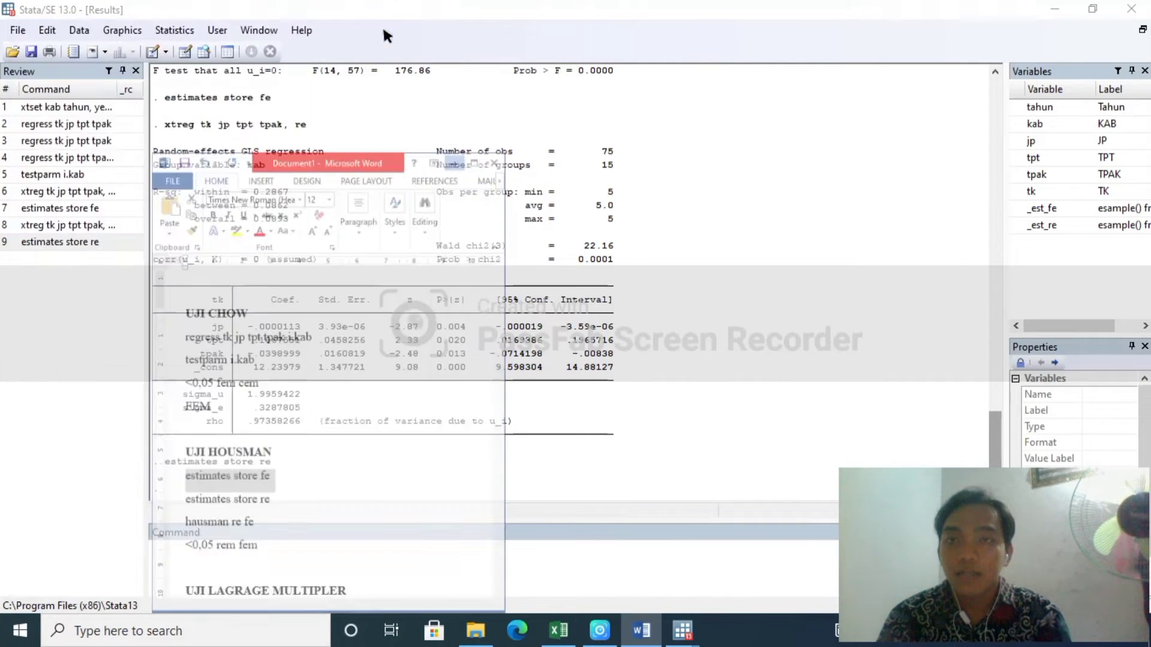
pyautogui.write('hau')
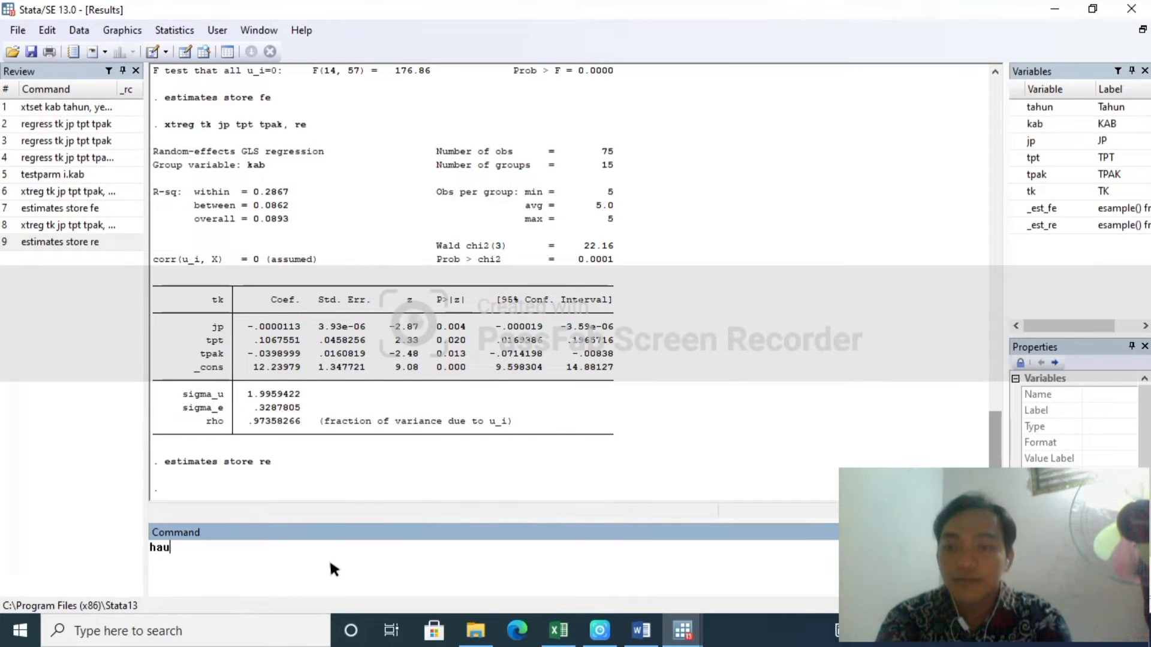
pyautogui.write('sman')
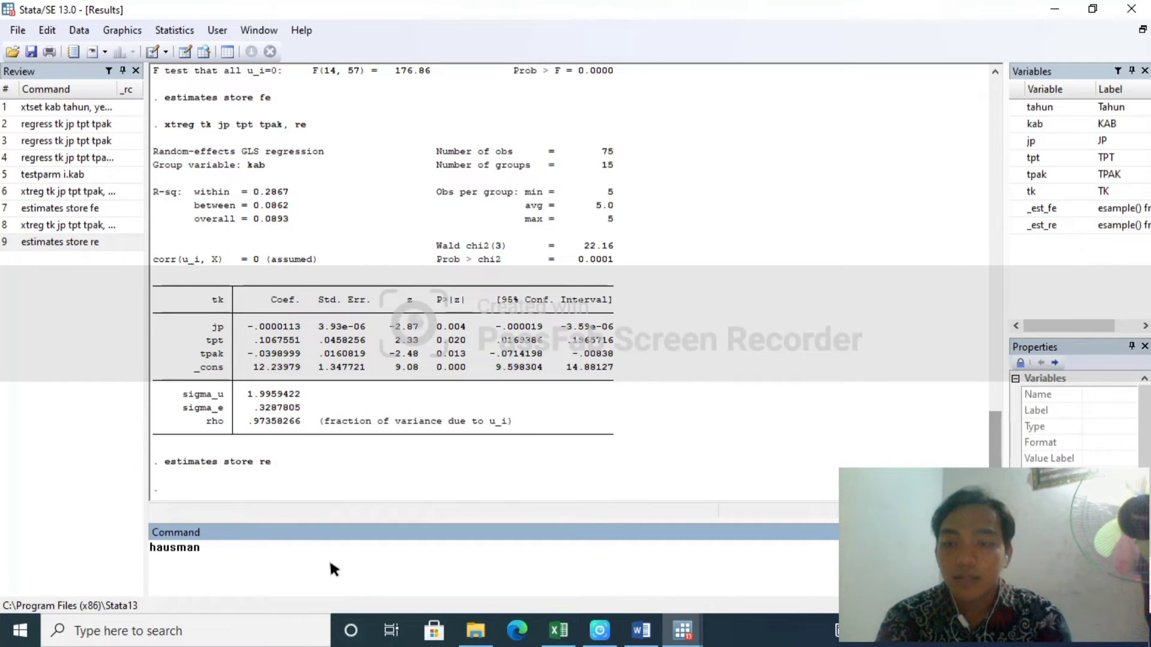
pyautogui.write(' r')
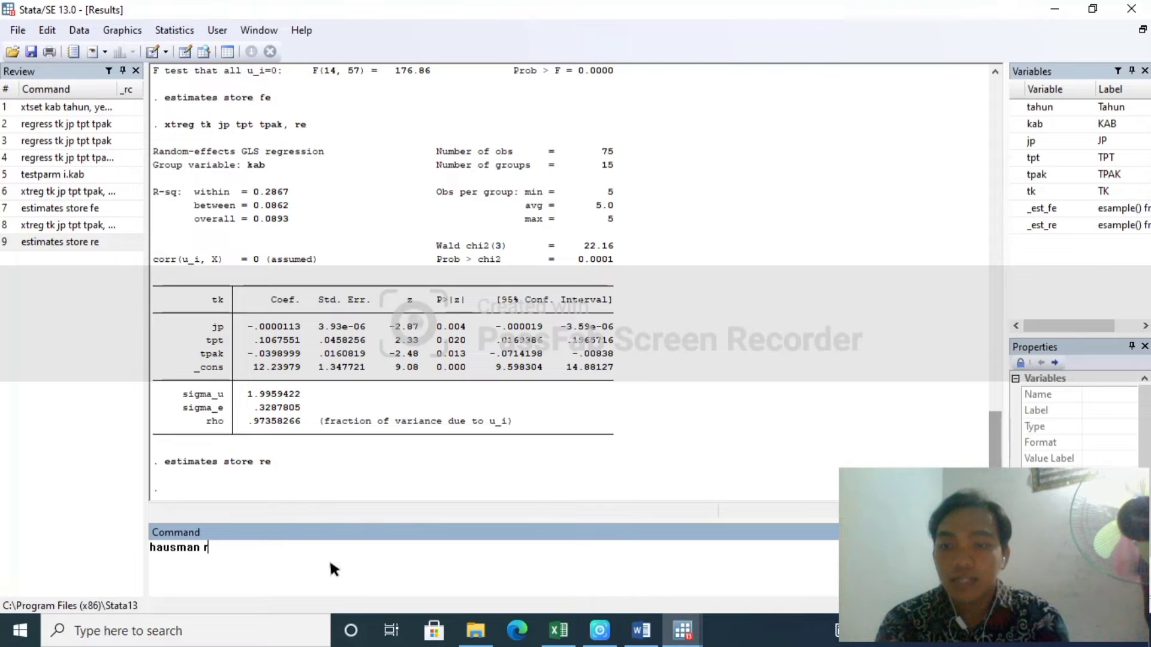
pyautogui.write('e')
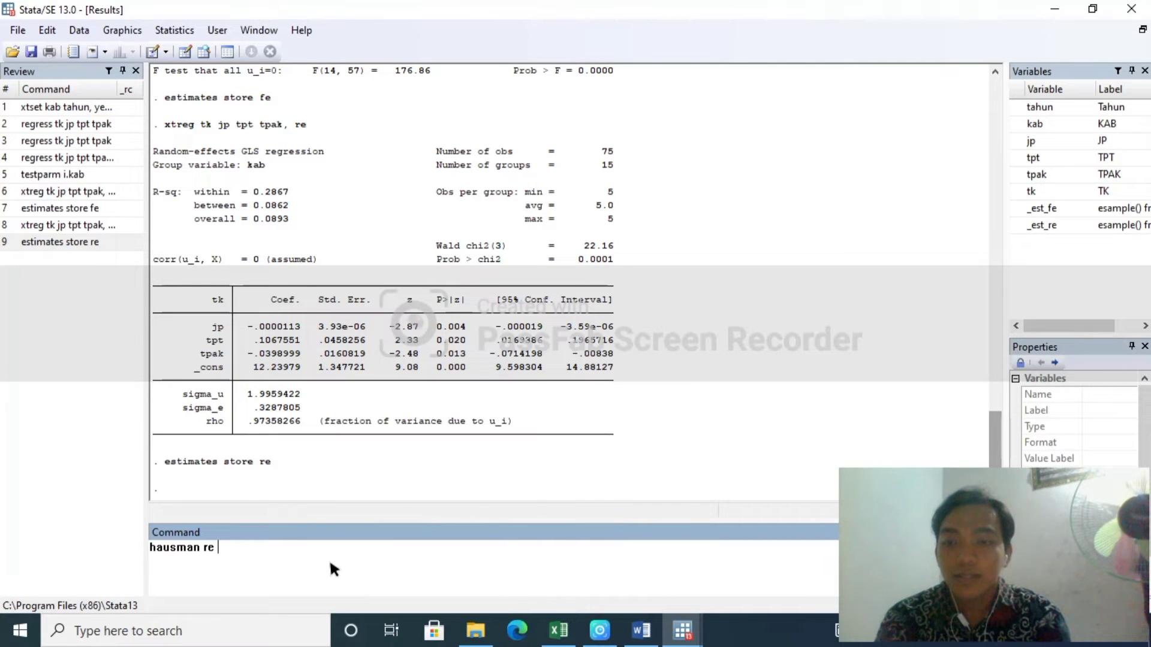
pyautogui.write(' f')
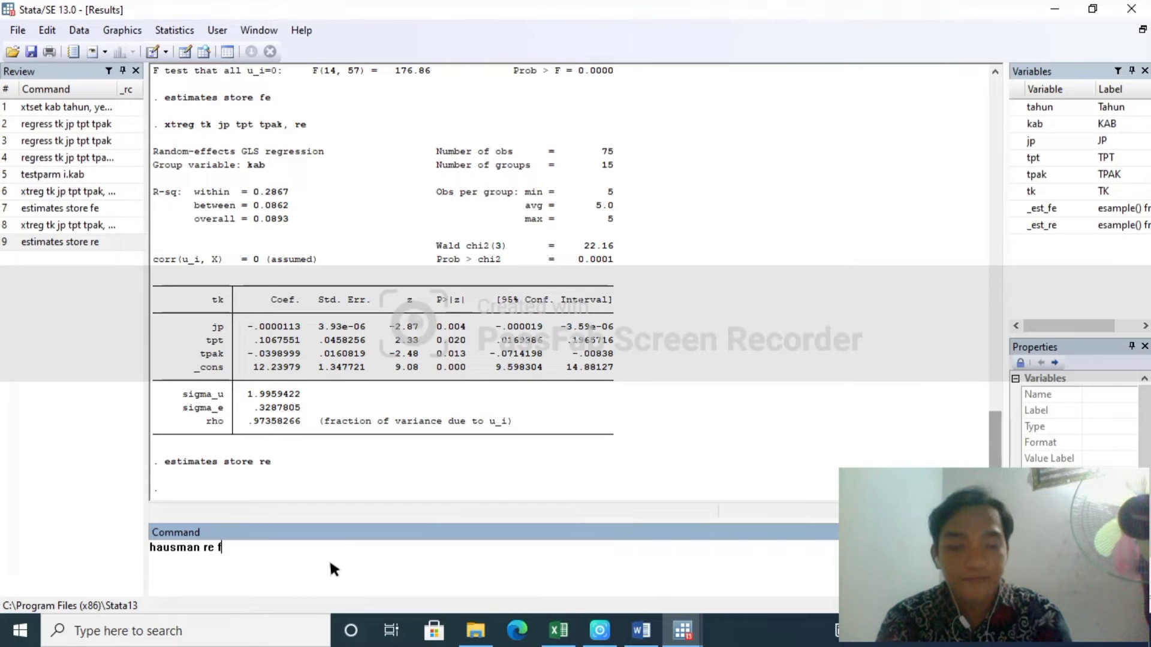
pyautogui.write('e')
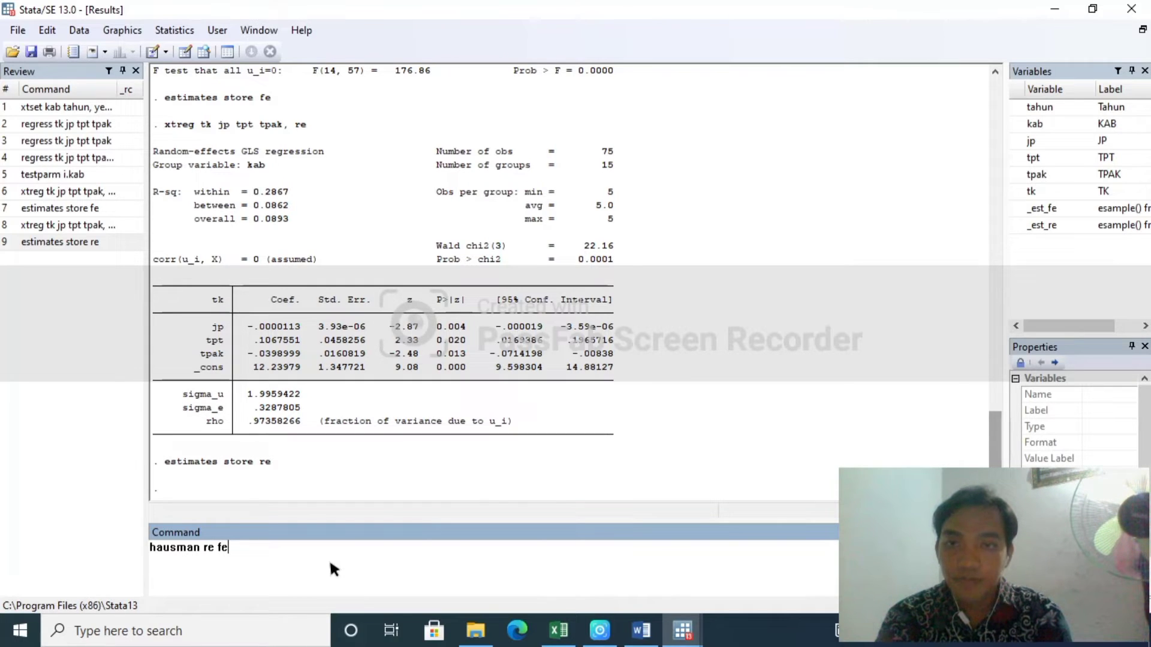
pyautogui.press('Return')
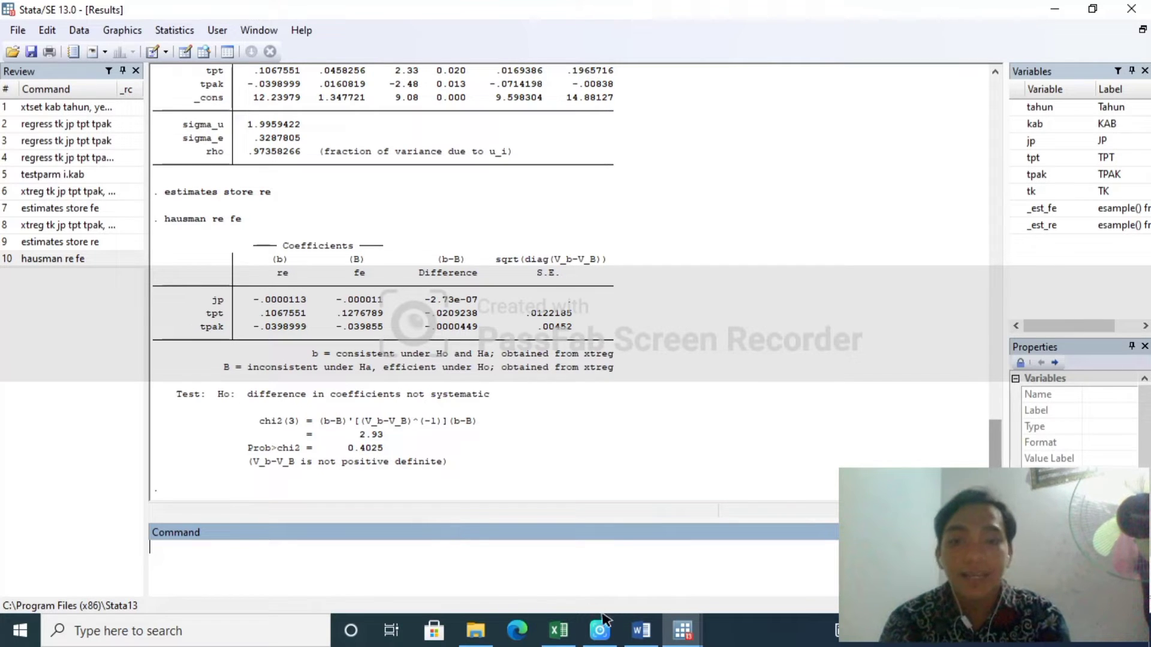
# - Compare Stata's Hausman output with the Word notes and record "fem" on the empty line below "<0,05 rem fem"
pyautogui.moveTo(628, 633)
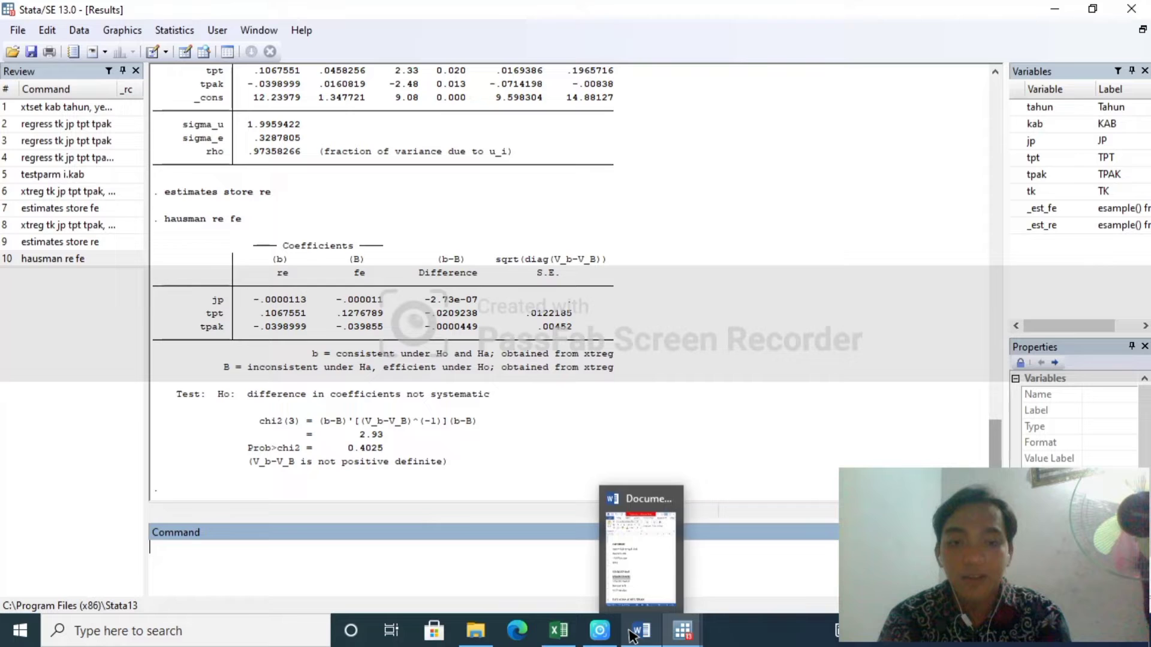
pyautogui.click(632, 560)
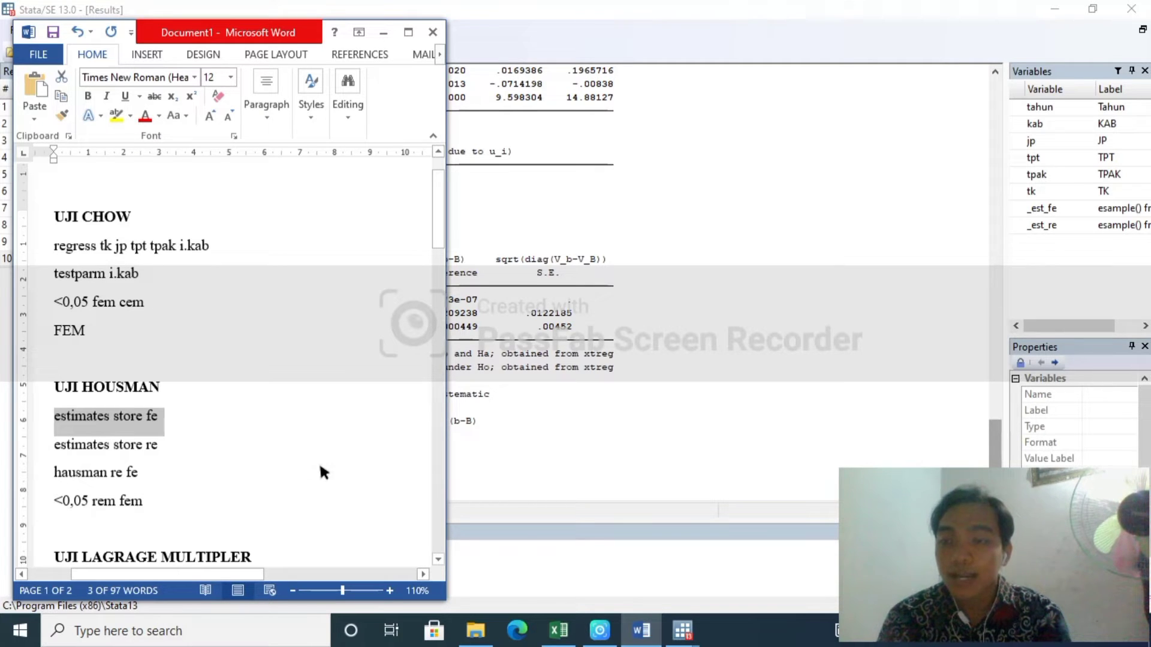
pyautogui.click(502, 451)
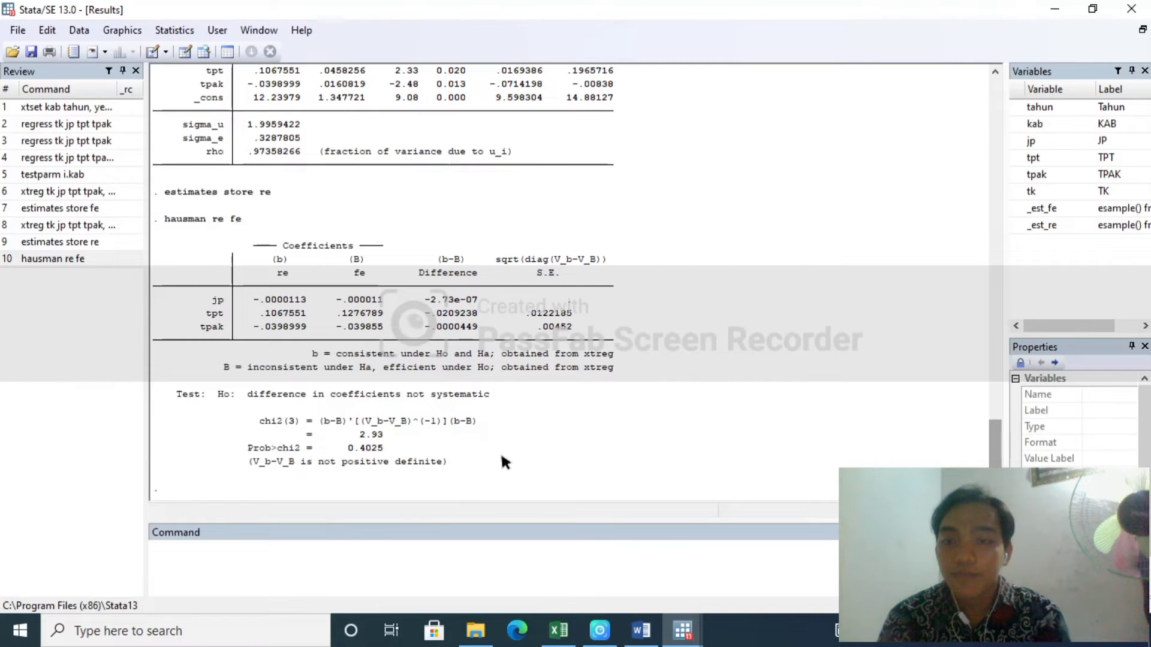
pyautogui.moveTo(683, 629)
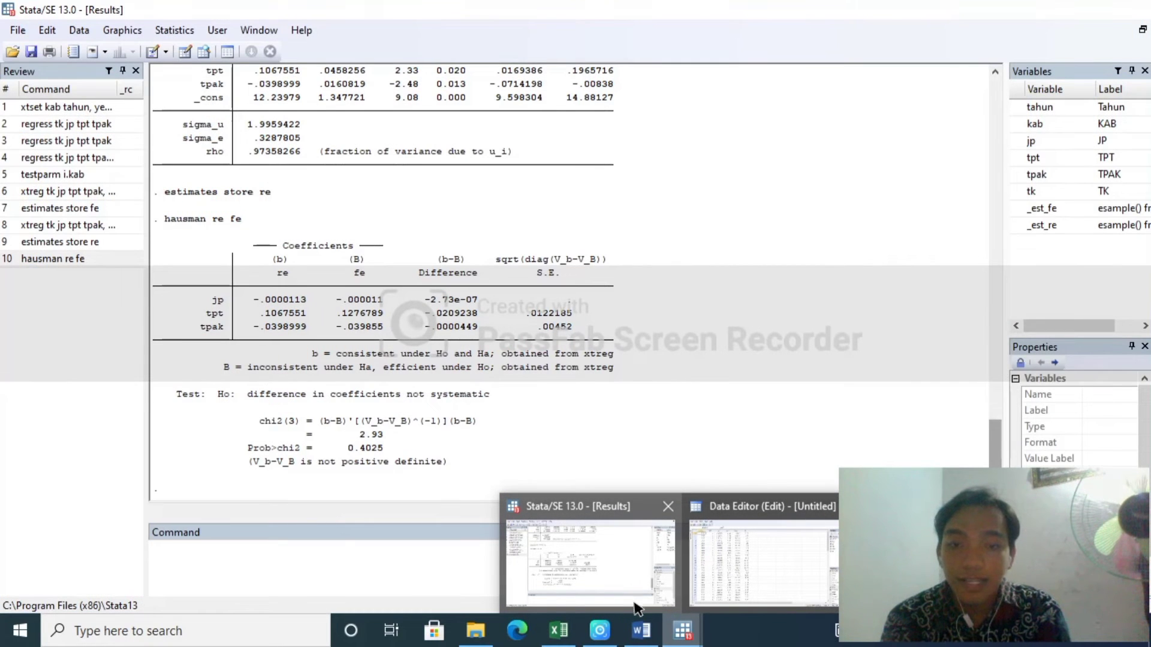
pyautogui.moveTo(641, 629)
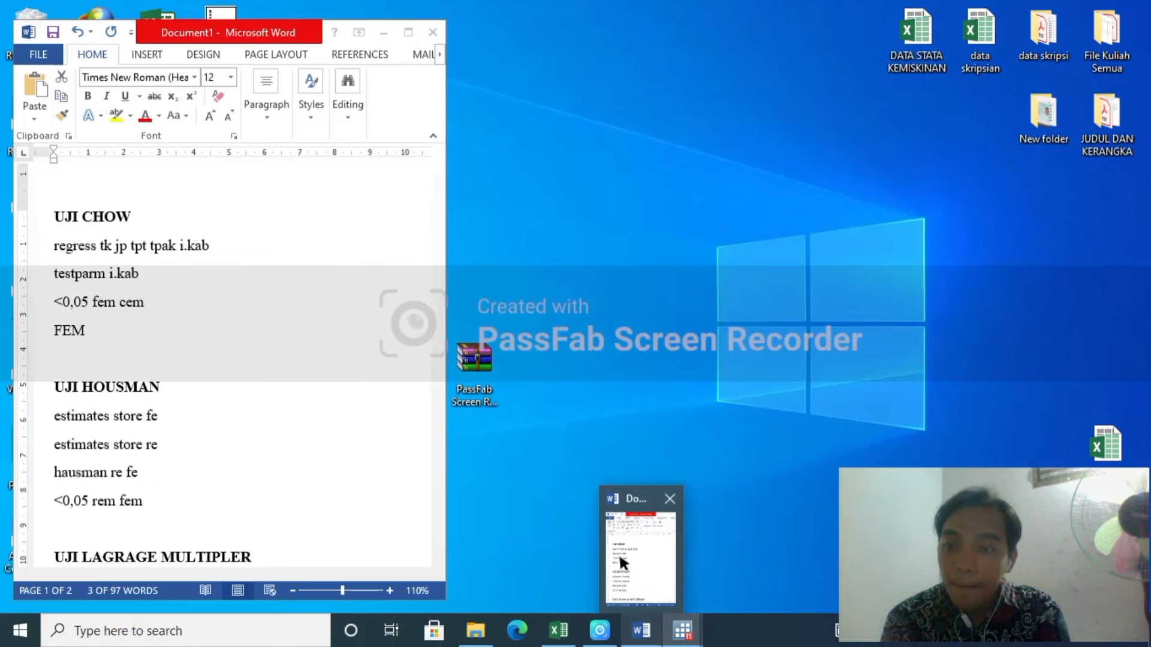
pyautogui.click(622, 562)
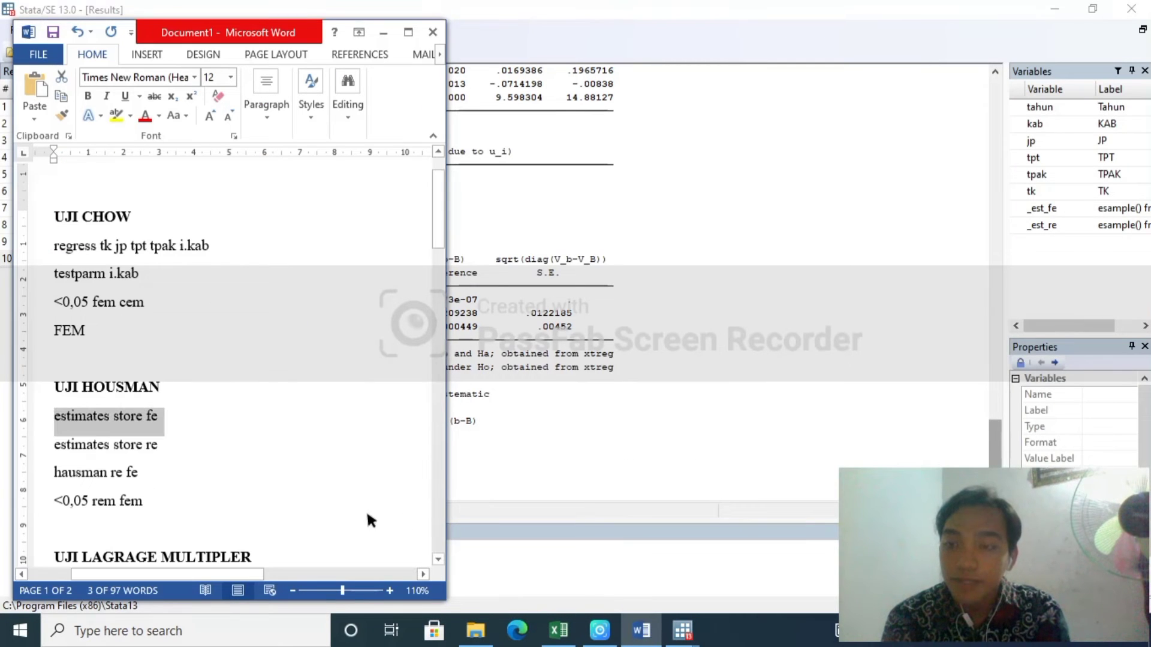
pyautogui.click(527, 462)
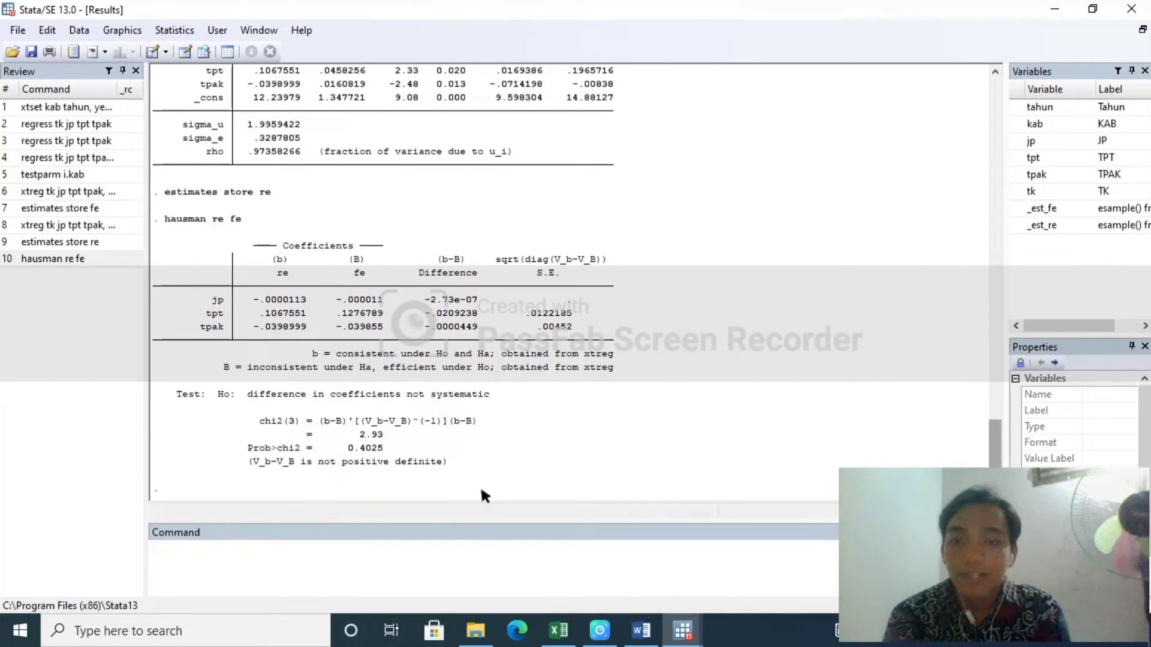
pyautogui.moveTo(641, 629)
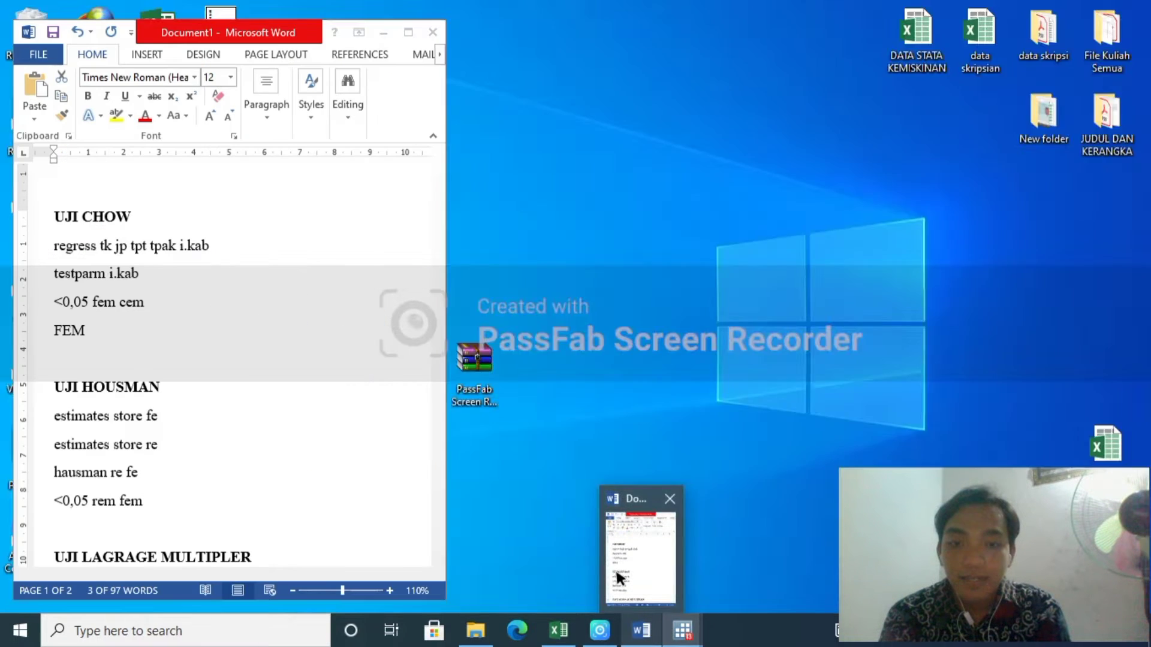
pyautogui.click(619, 577)
pyautogui.click(109, 526)
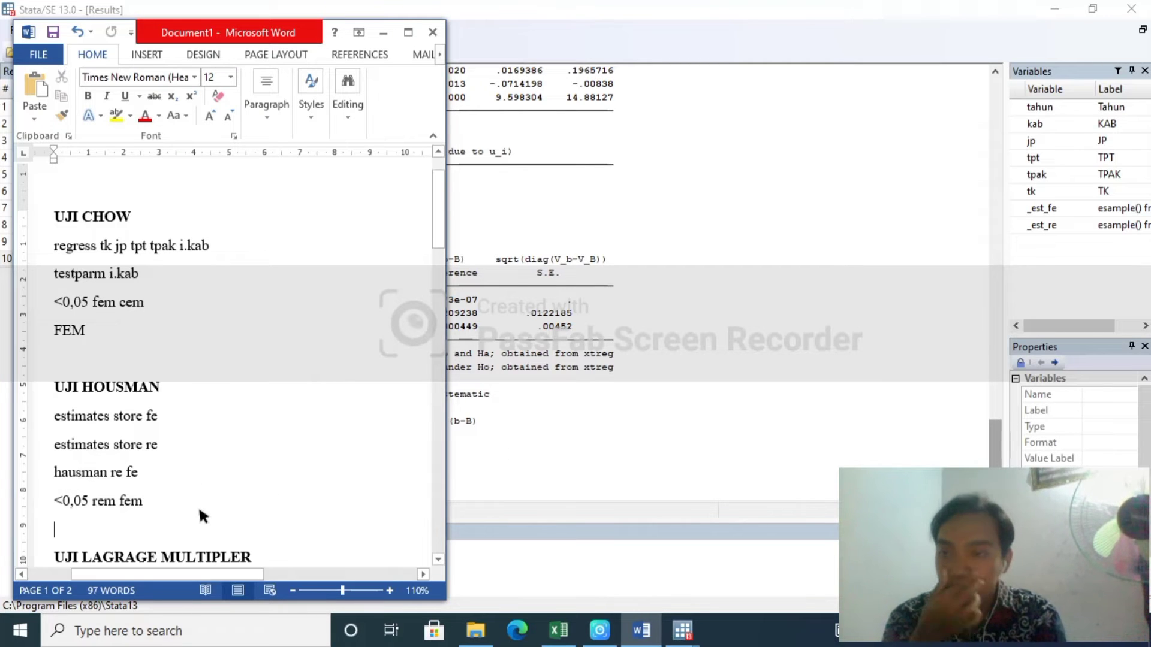
pyautogui.write('fem')
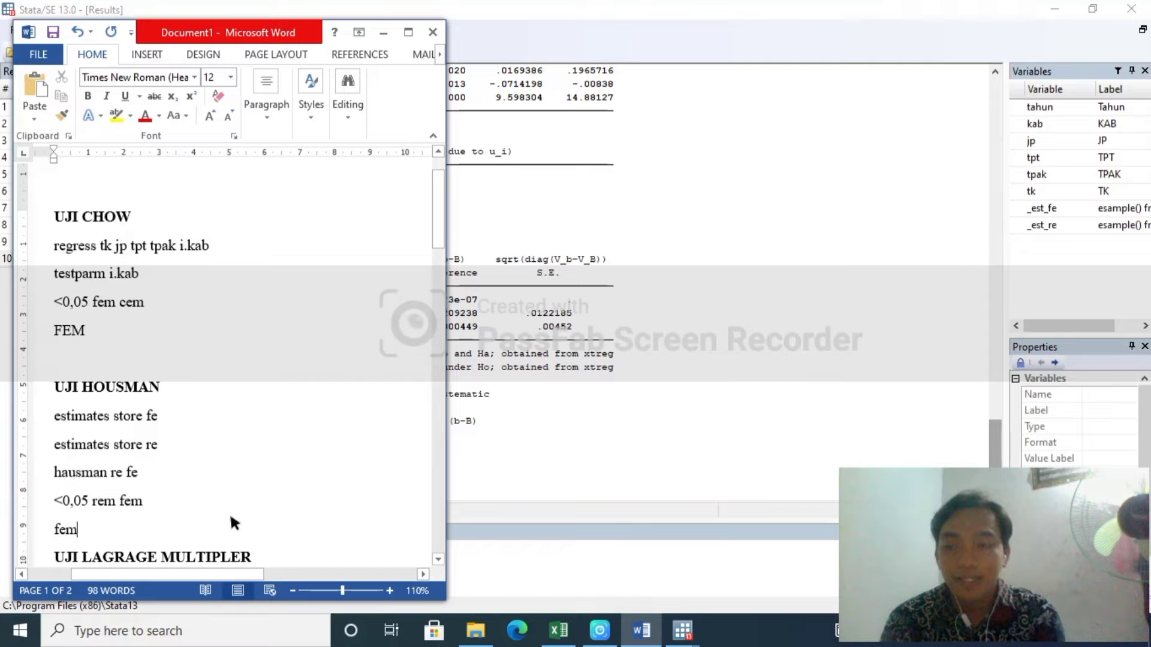
# - Write "Model terbaik adalah model FEM ( Fixed effect model)" on a new line below "< 0,05 rem cem" in the UJI LAGRAGE MULTIPLER section
pyautogui.moveTo(438, 187); pyautogui.dragTo(439, 241)
pyautogui.click(120, 460)
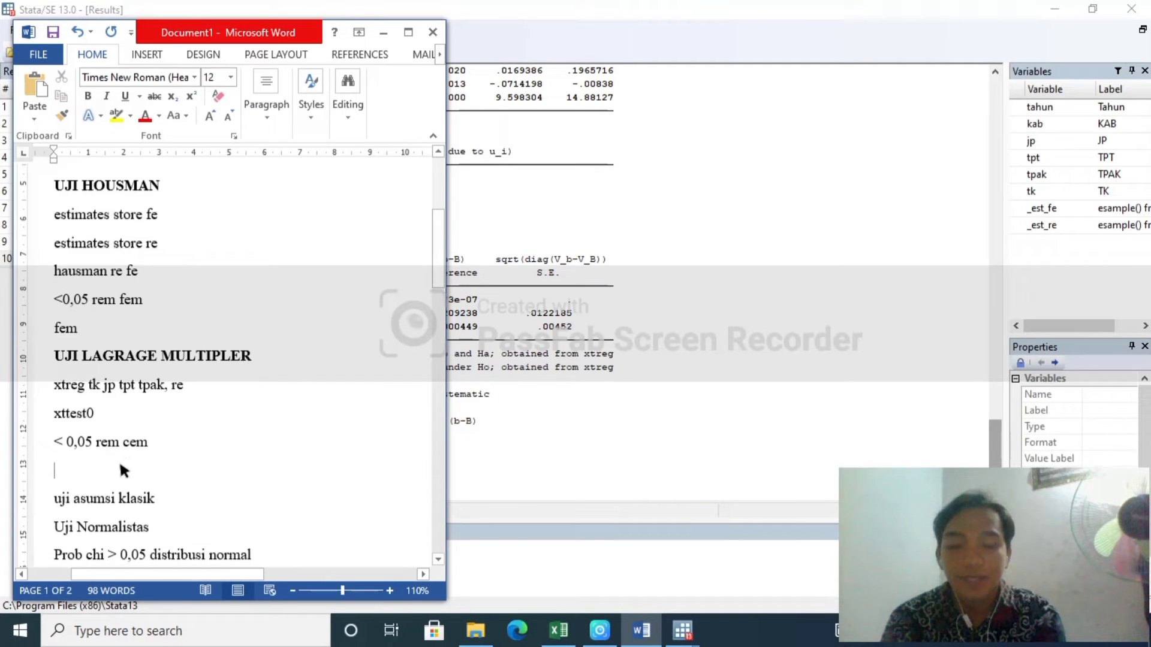
pyautogui.press('Return')
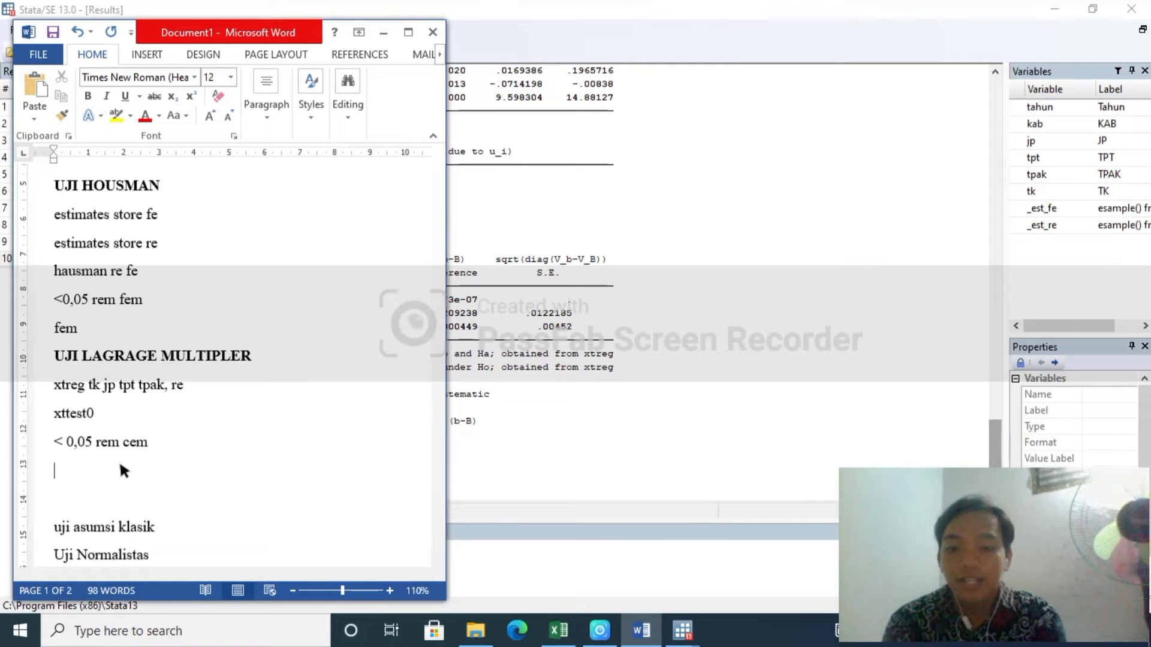
pyautogui.write('Model terbaik')
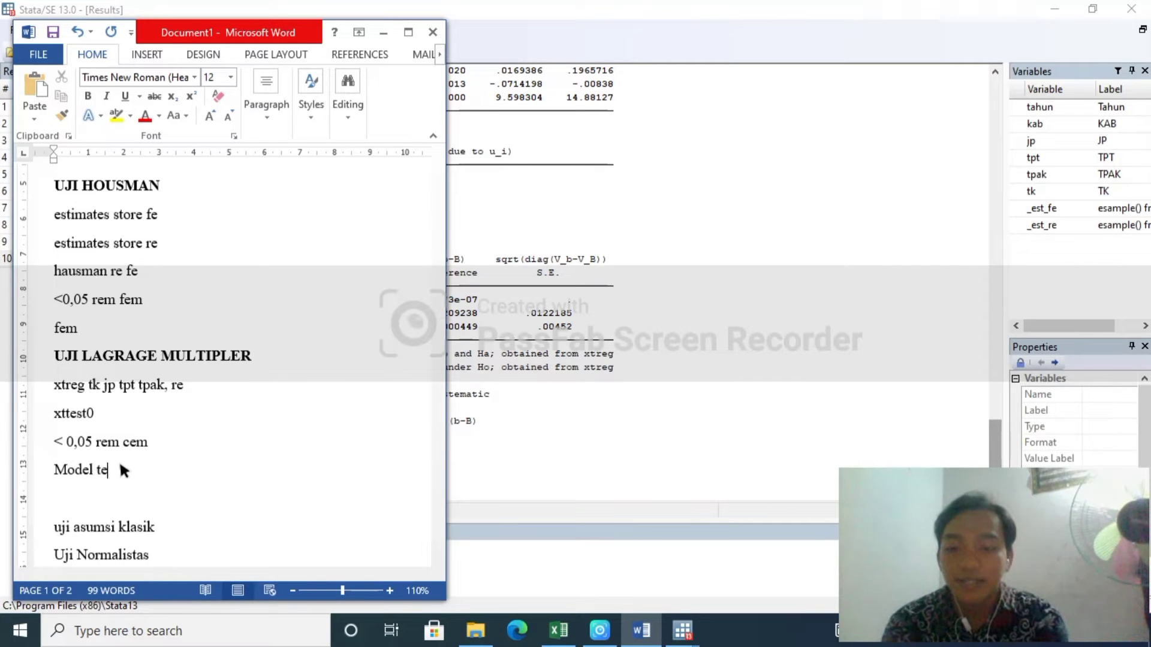
pyautogui.write('ah uj')
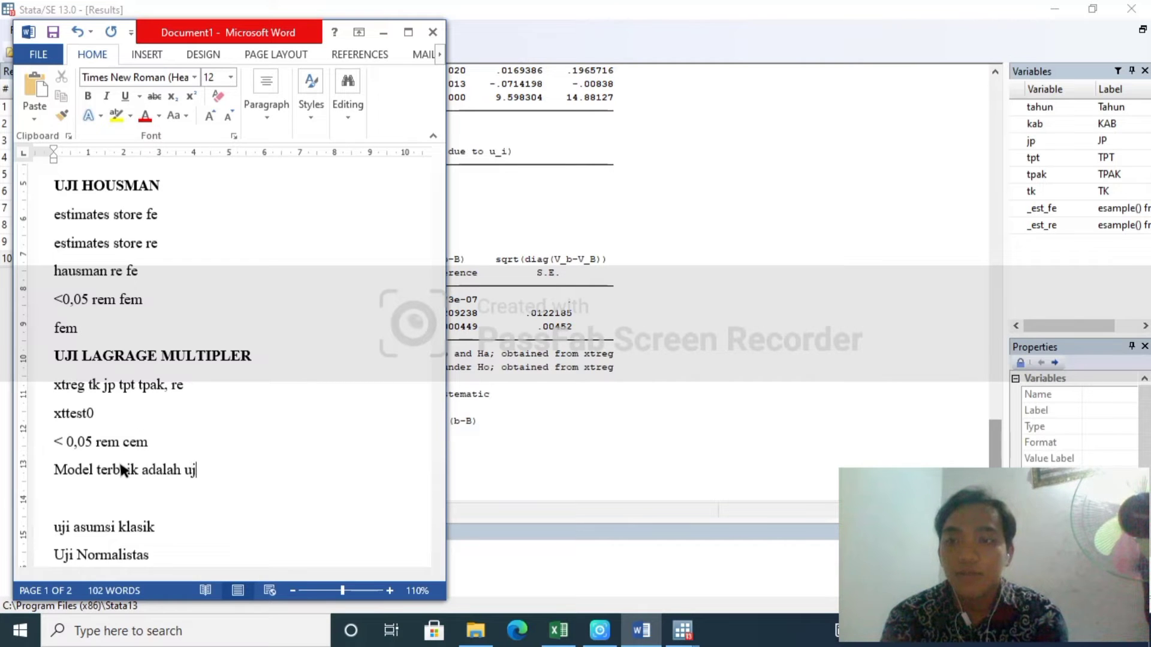
pyautogui.press('BackSpace')
pyautogui.press('BackSpace')
pyautogui.write('mod')
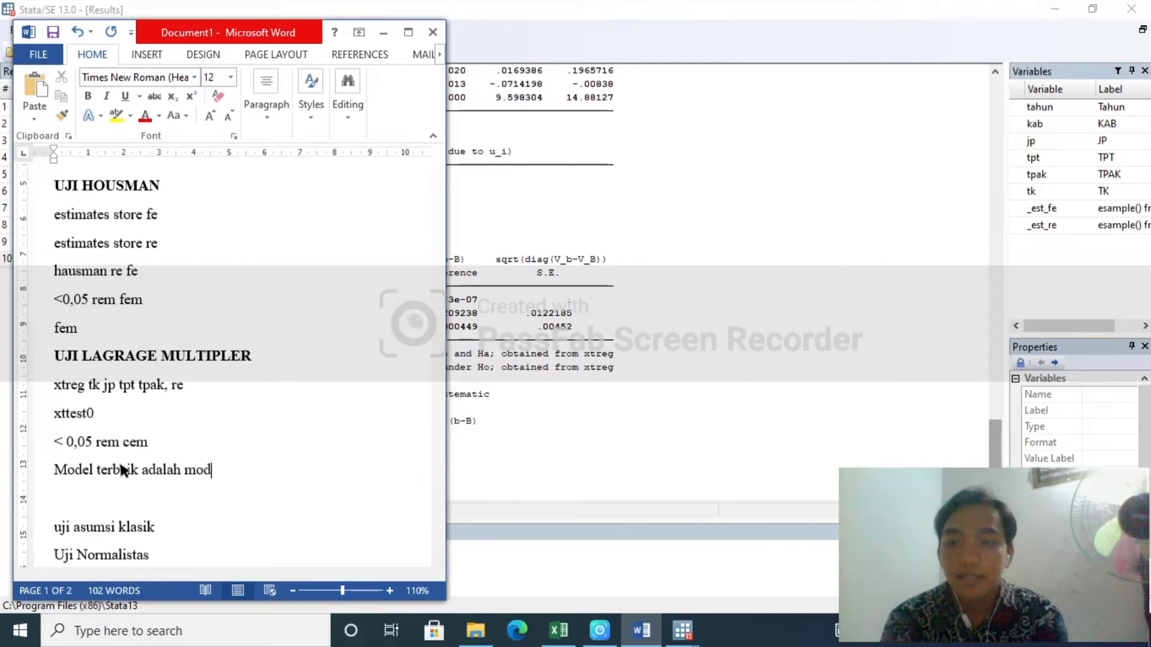
pyautogui.write('el FEm')
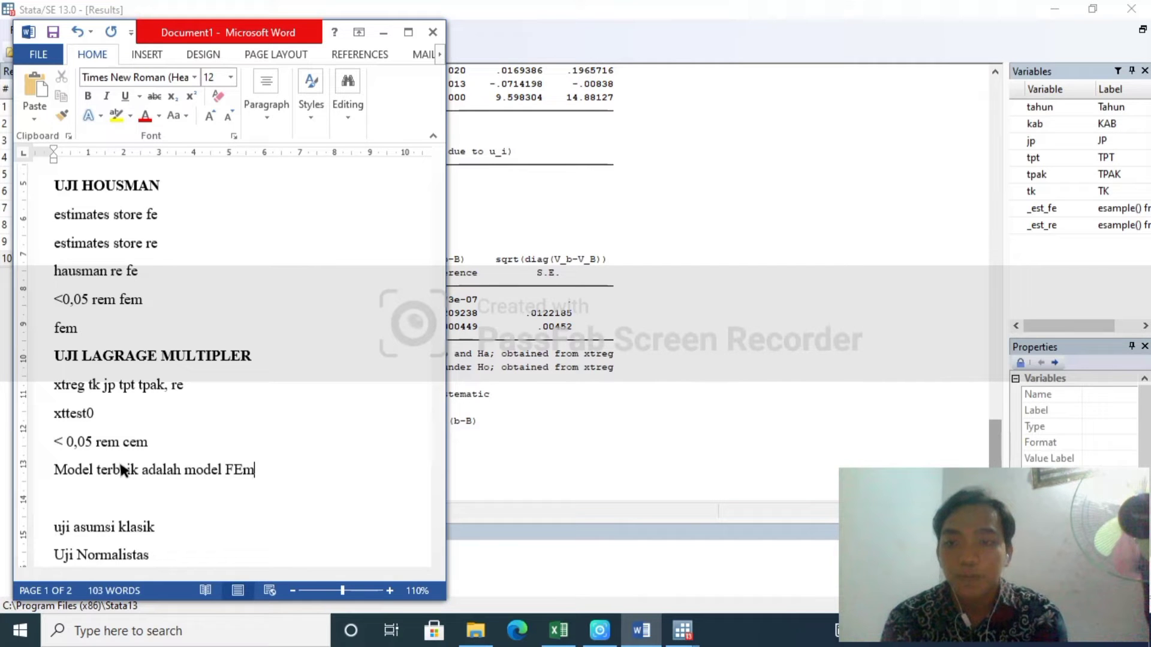
pyautogui.press('BackSpace')
pyautogui.write('M ')
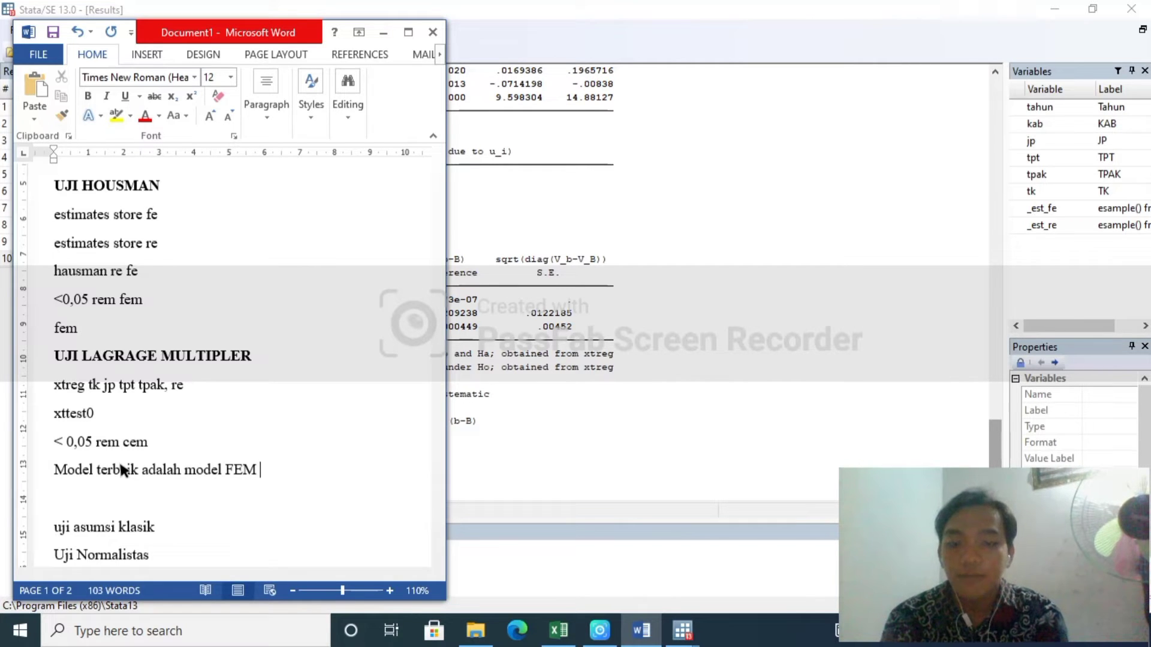
pyautogui.write('( Fixe')
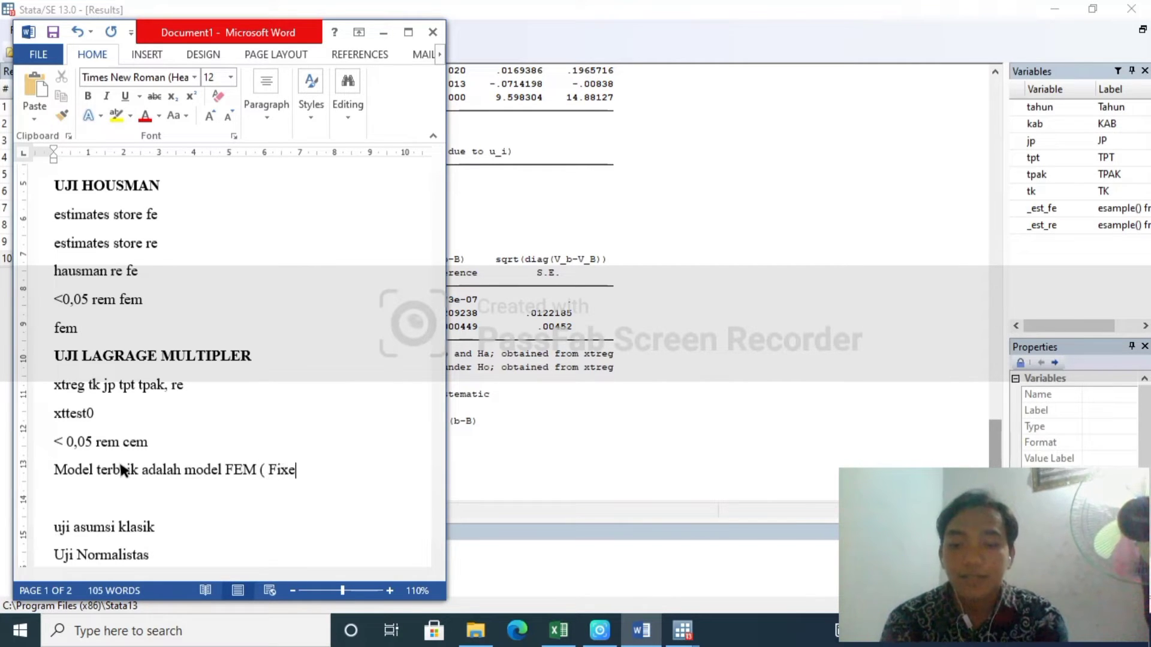
pyautogui.write('d effect model')
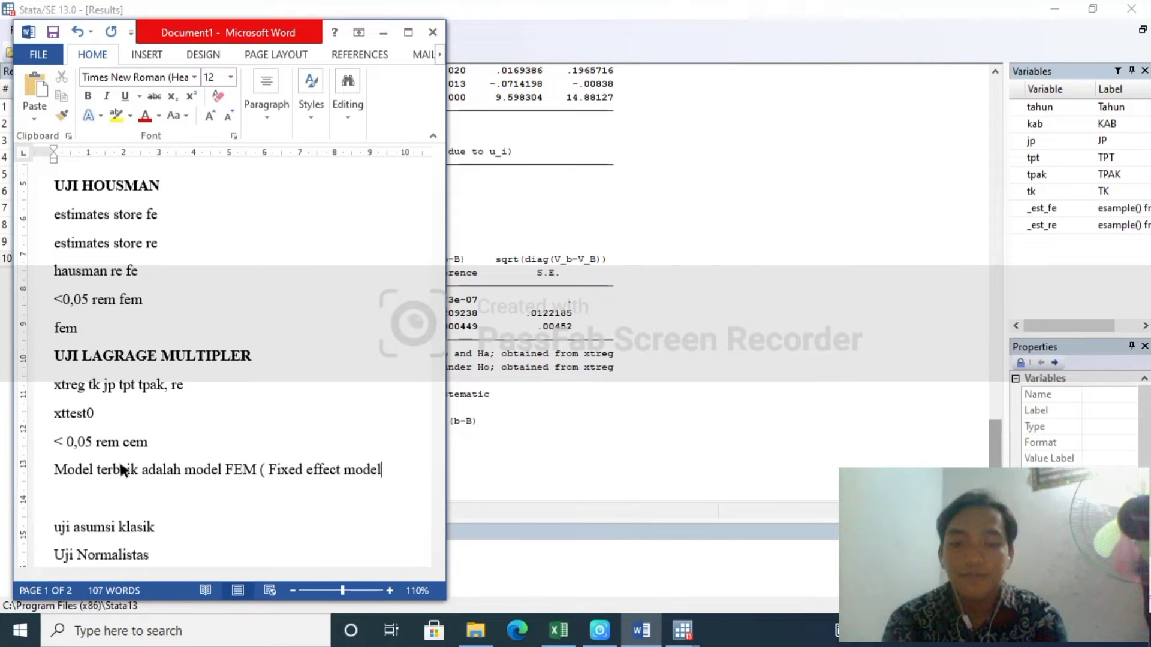
pyautogui.write(')')
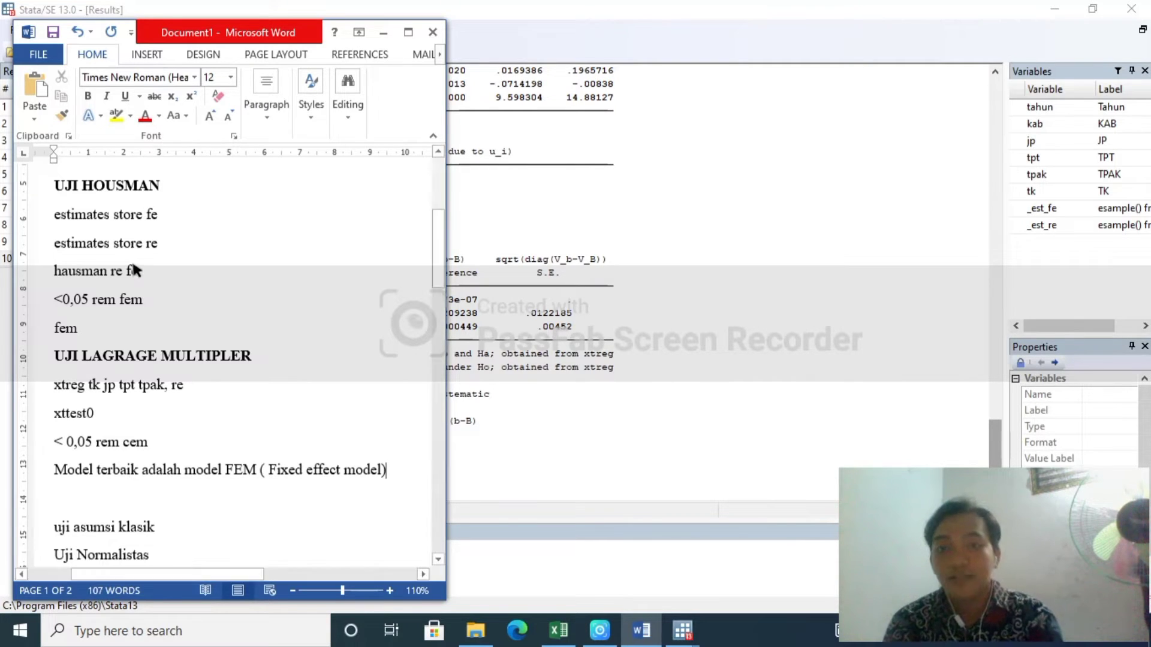
pyautogui.moveTo(434, 266); pyautogui.dragTo(434, 311)
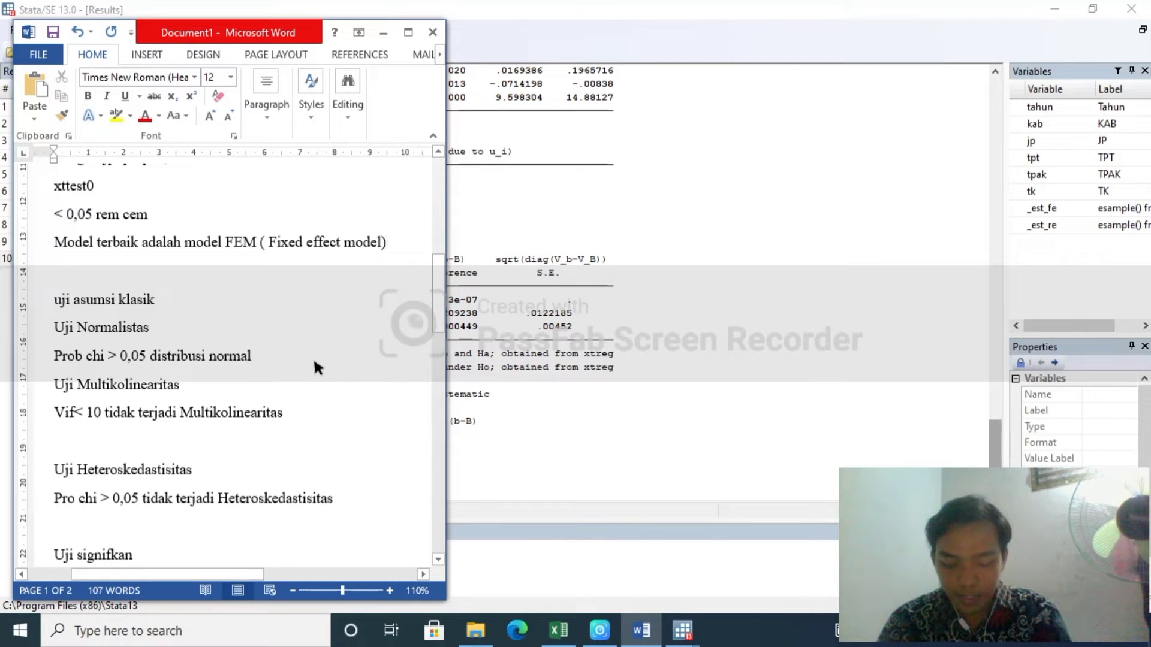
pyautogui.click(539, 462)
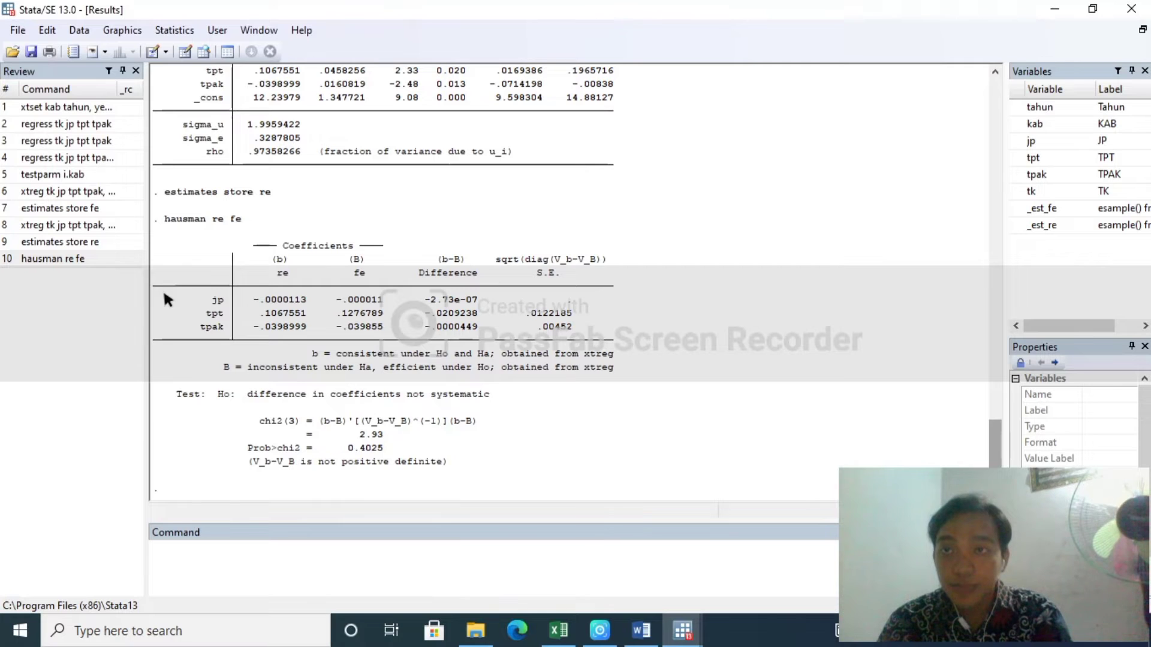
pyautogui.click(177, 33)
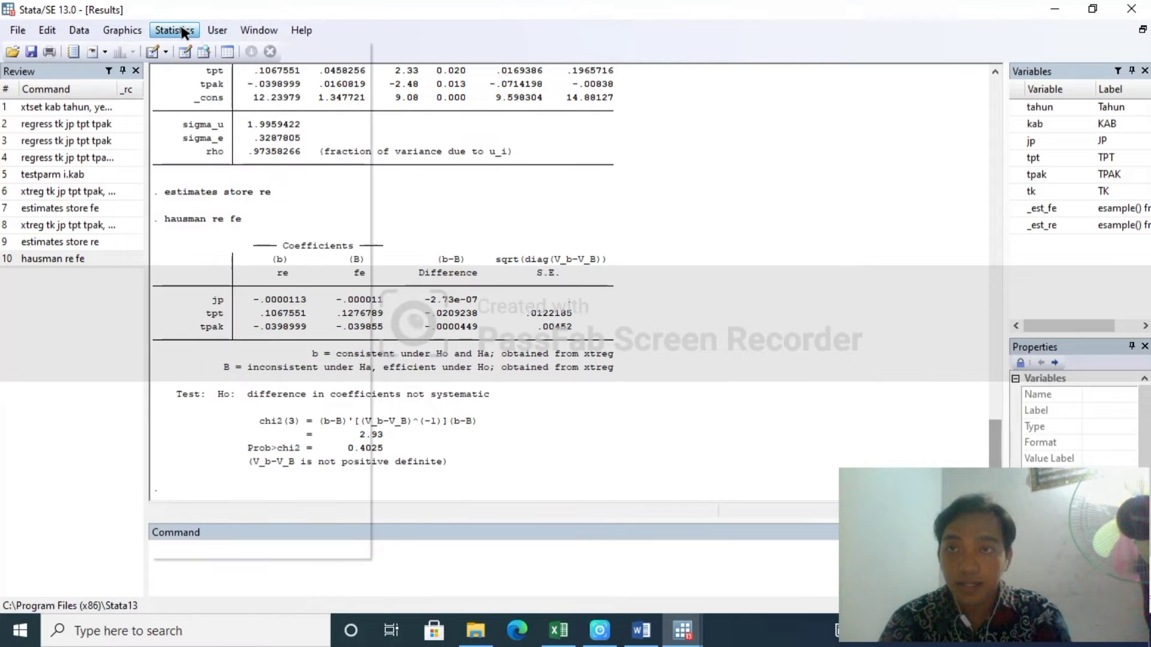
pyautogui.moveTo(200, 57)
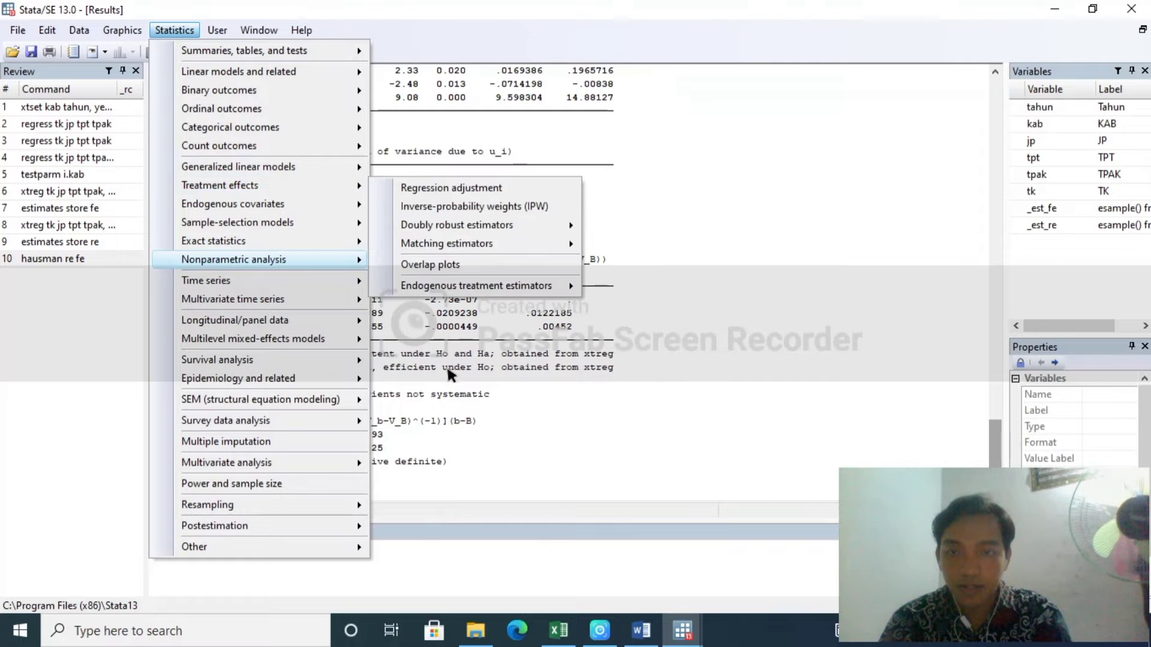
pyautogui.moveTo(348, 260)
pyautogui.click(469, 477)
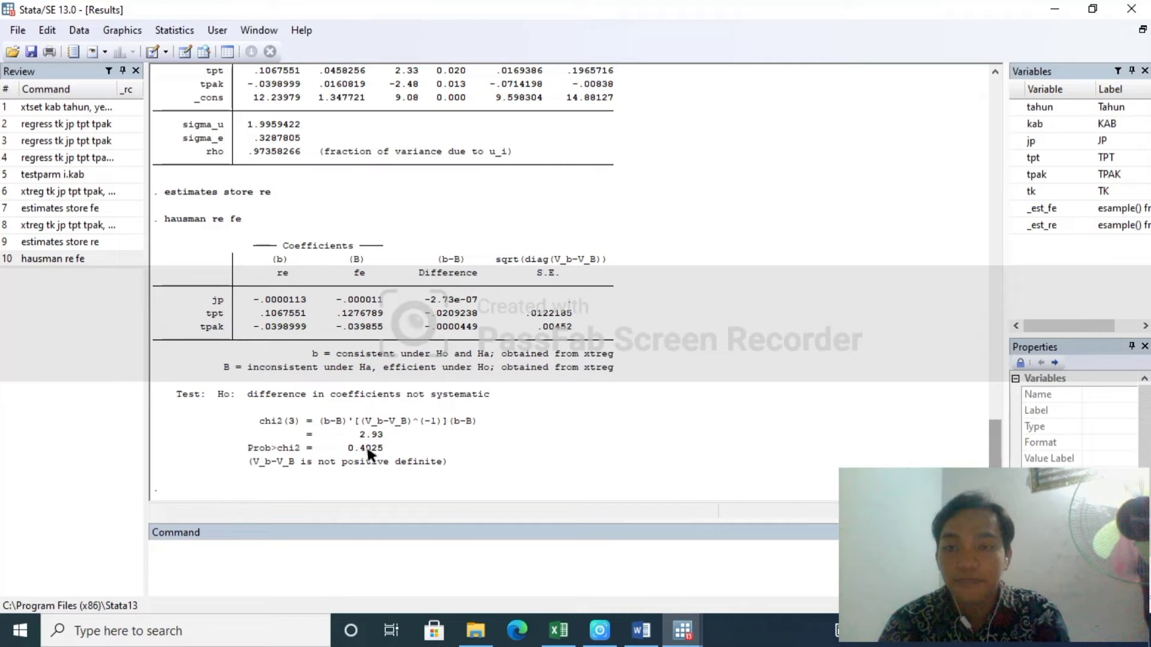
pyautogui.click(262, 553)
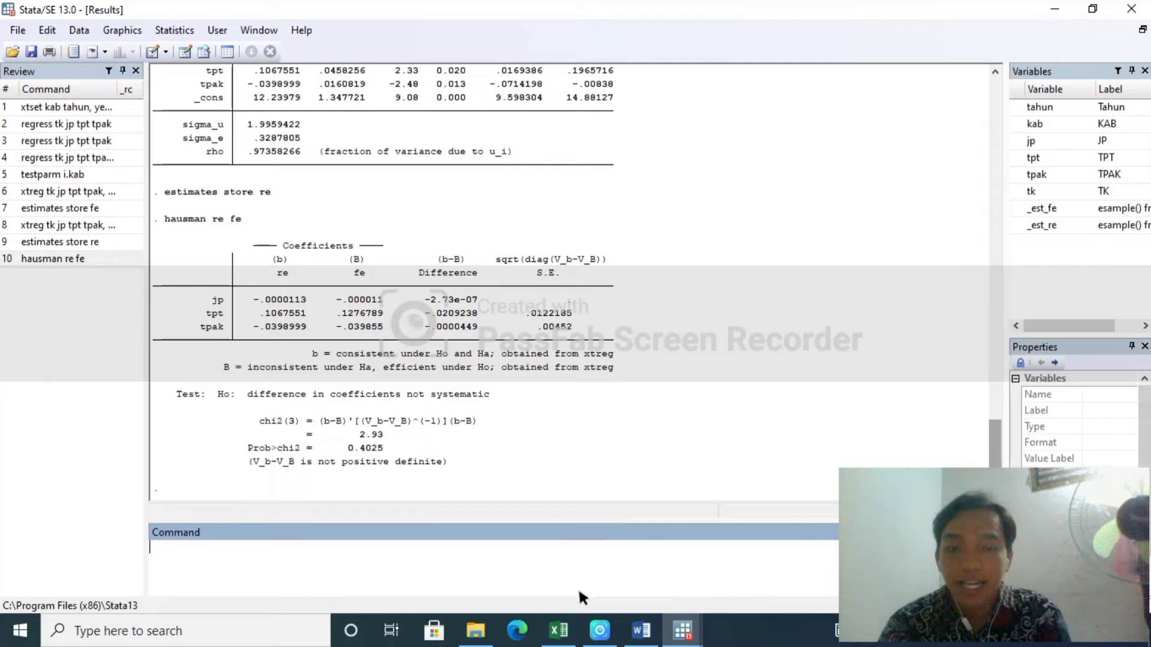
# - Copy "xtreg tk jp tpt tpak, re" and "xttest0" from the Lagrange multiplier section of the Word notes and run both commands in Stata
pyautogui.click(641, 630)
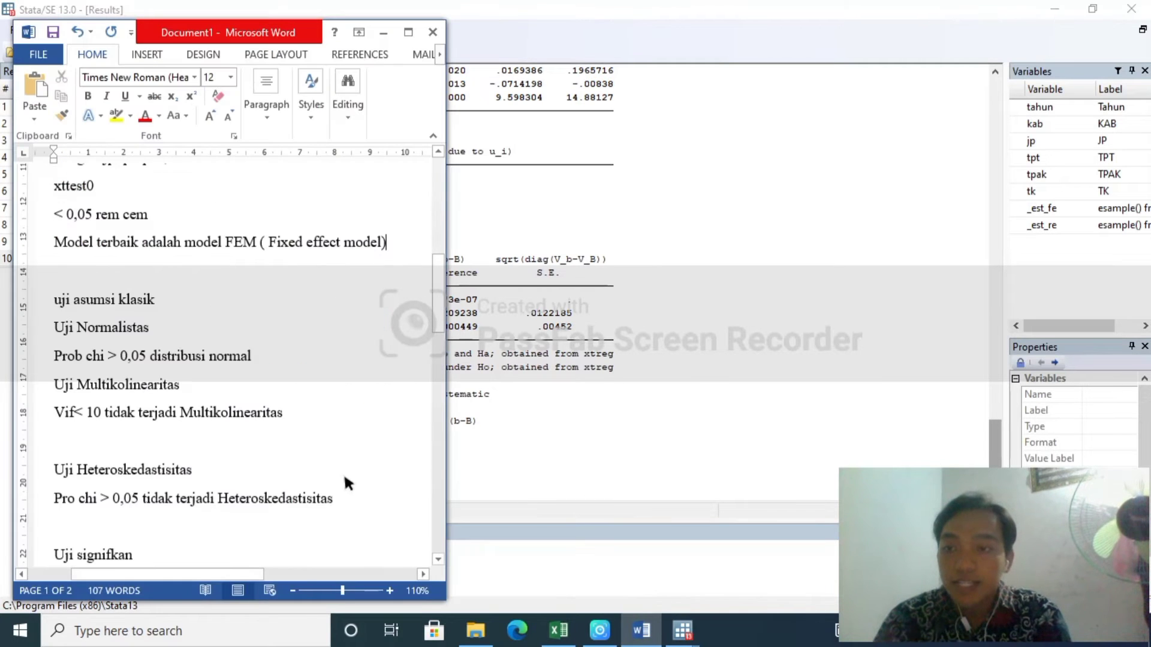
pyautogui.moveTo(439, 275); pyautogui.dragTo(436, 253)
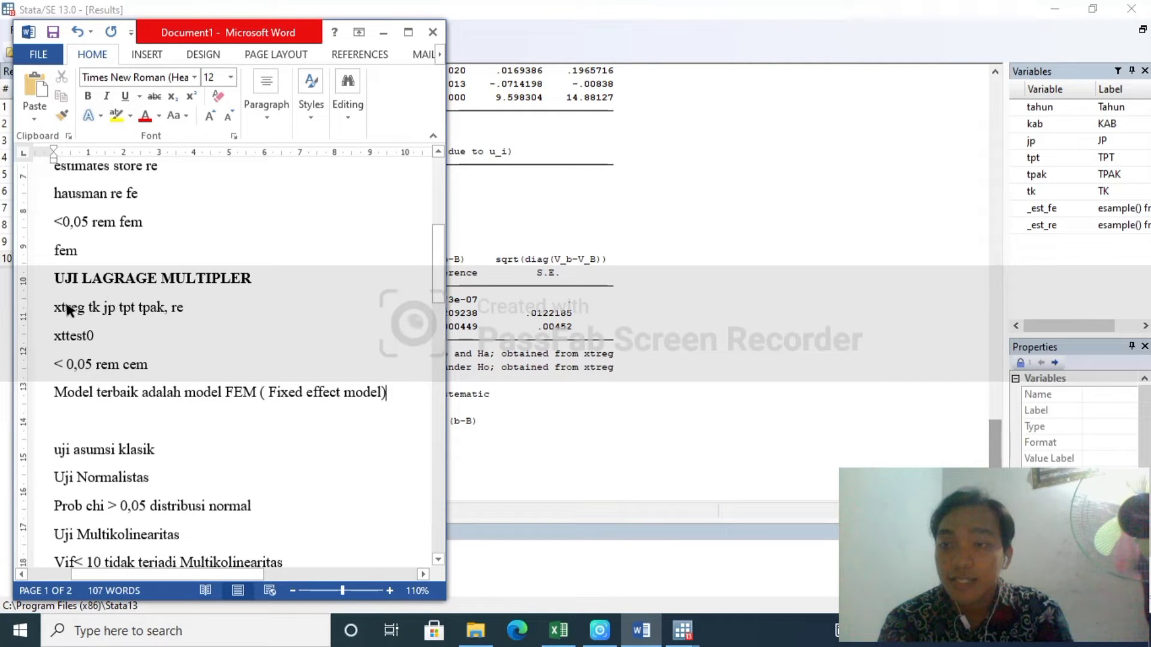
pyautogui.moveTo(54, 307); pyautogui.dragTo(91, 331)
pyautogui.hotkey('ctrl', 'c')
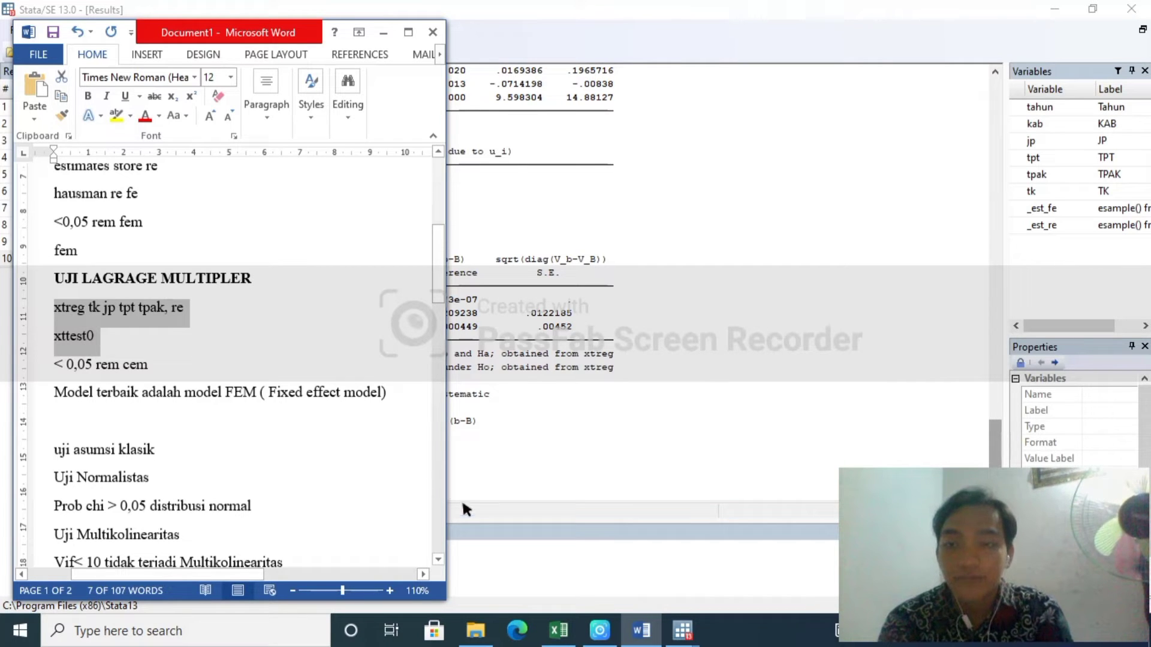
pyautogui.click(488, 540)
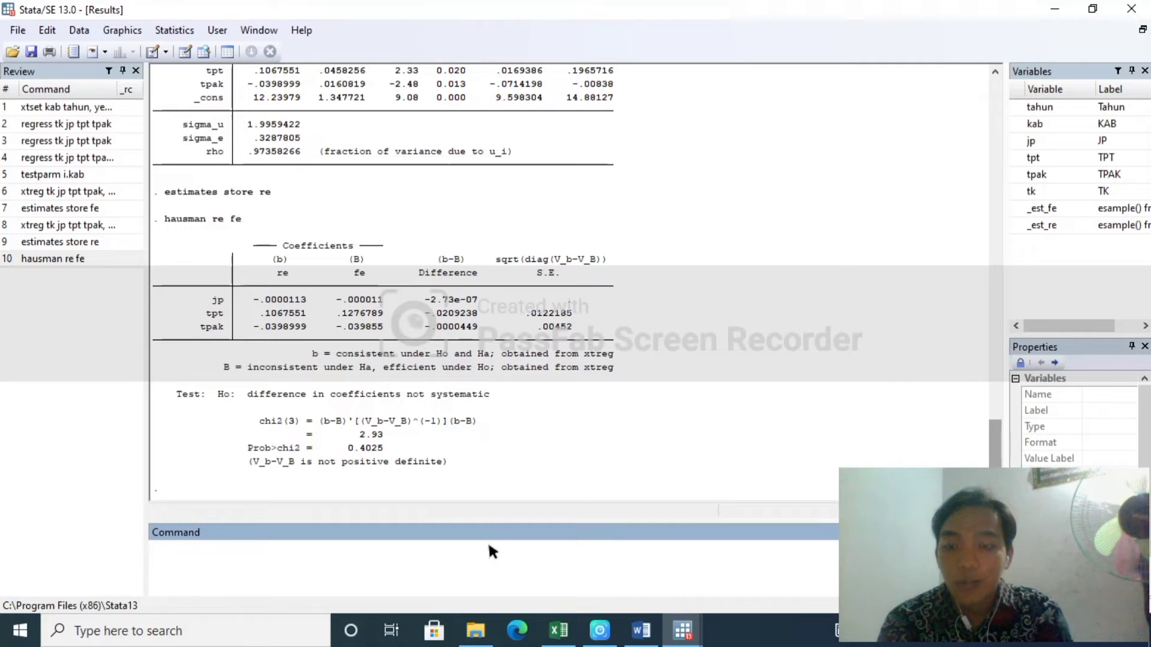
pyautogui.hotkey('ctrl', 'v')
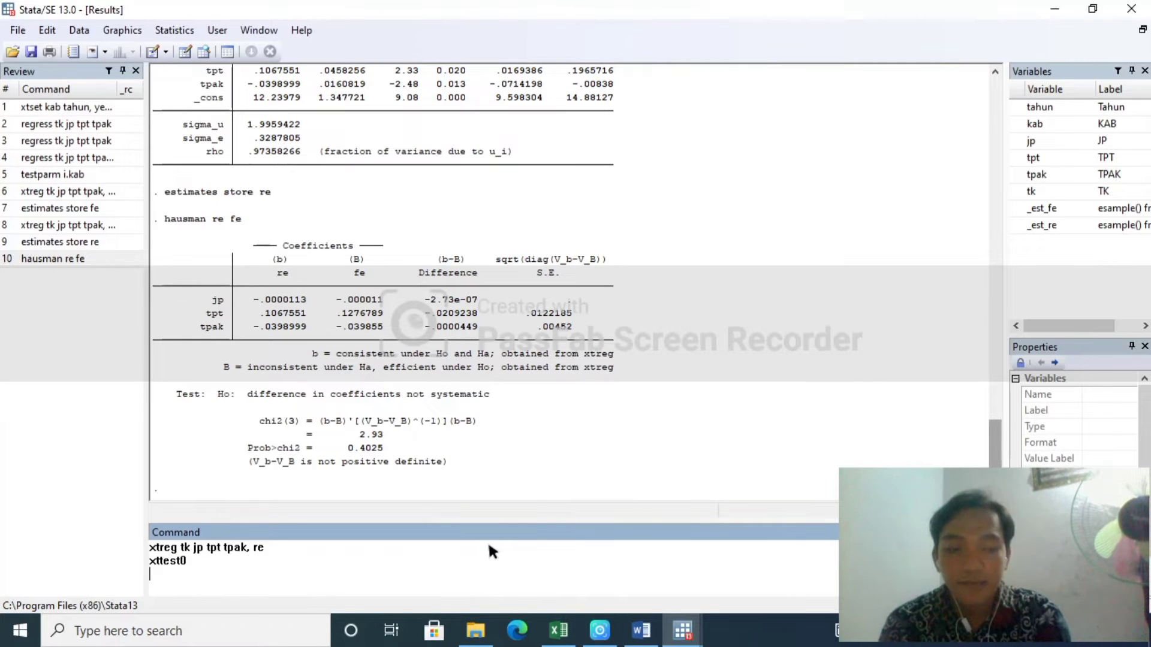
pyautogui.press('Return')
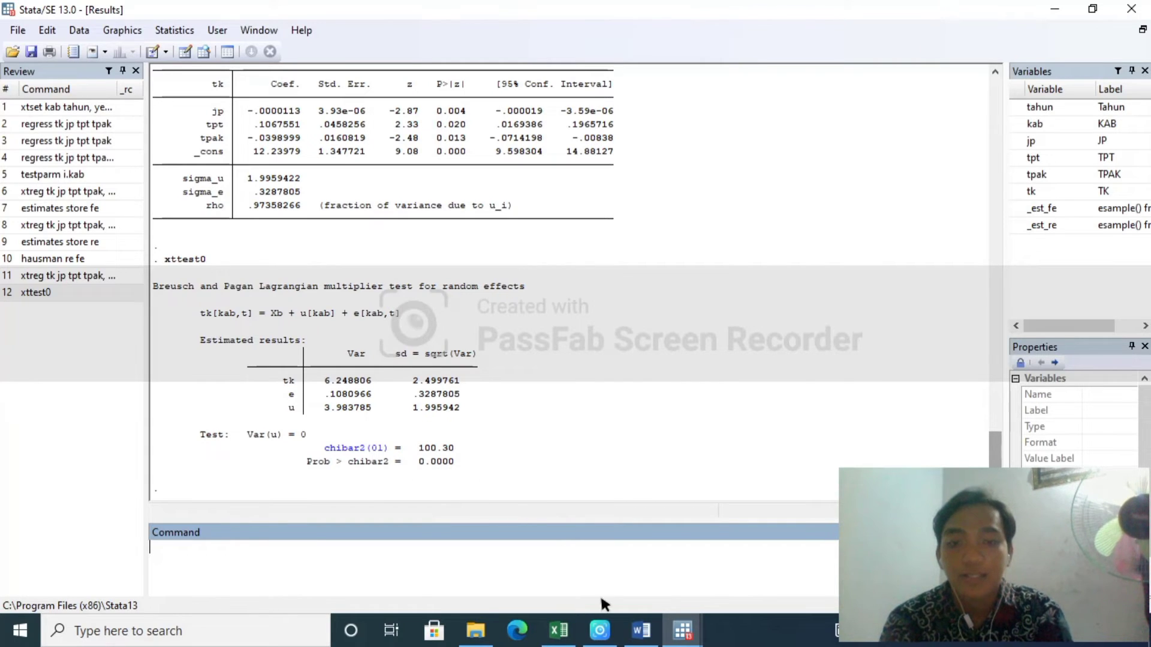
# - Switch to the Word notes and colour "rem" red in the line "< 0,05 rem cem"
pyautogui.click(641, 630)
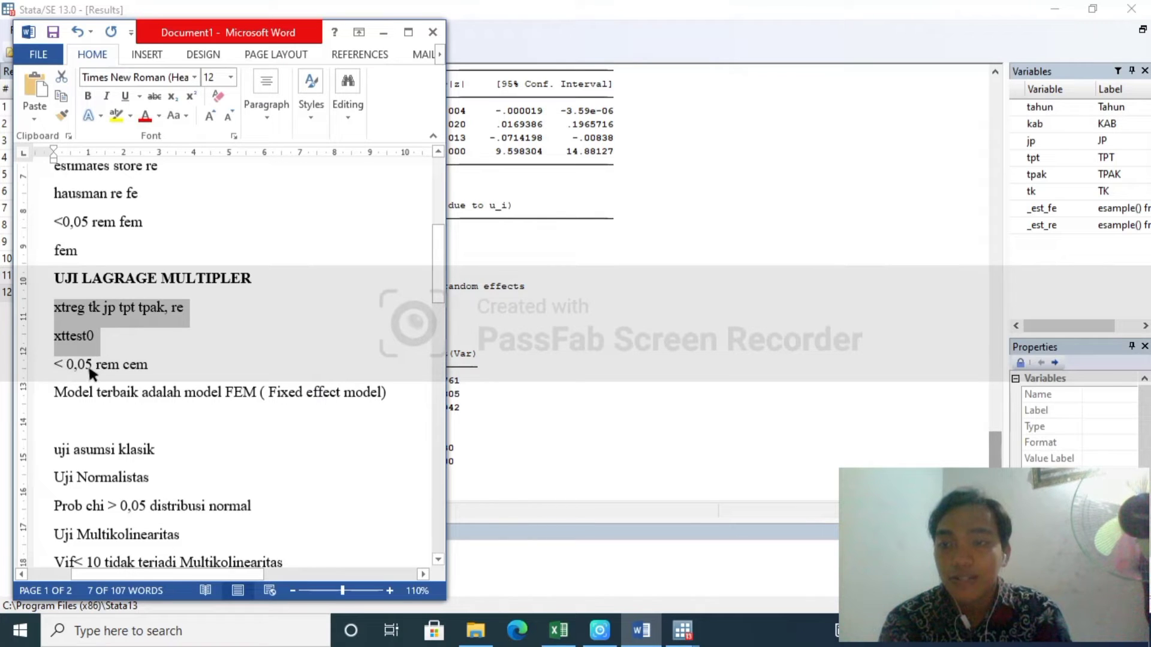
pyautogui.click(120, 367)
pyautogui.moveTo(119, 367); pyautogui.dragTo(96, 367)
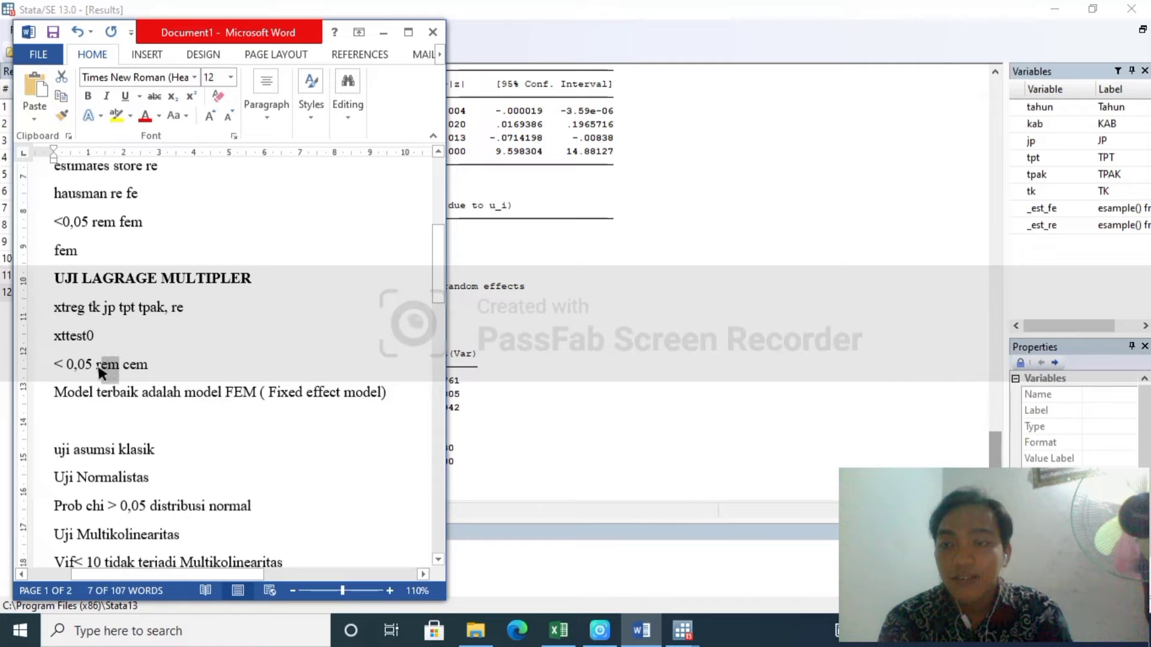
pyautogui.click(145, 115)
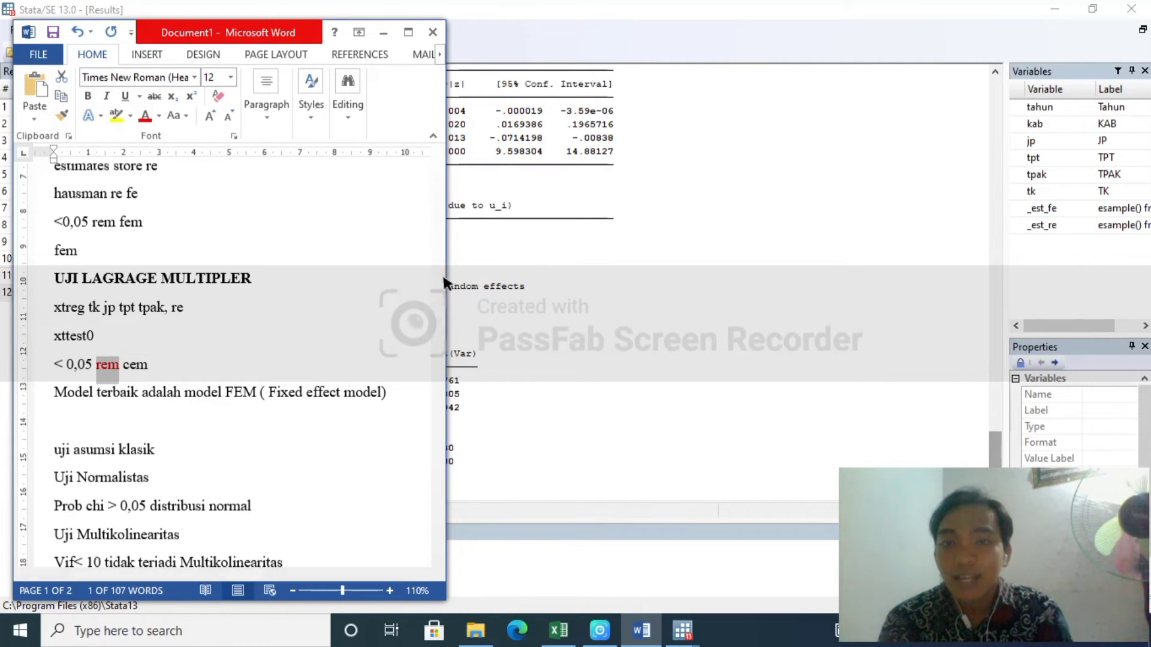
# - Change the best-model line to read "Model terbaik adalah model REM ( Random effect model)"
pyautogui.moveTo(438, 264)
pyautogui.mouseDown()
pyautogui.moveTo(436, 205)
pyautogui.moveTo(436, 251)
pyautogui.mouseUp()
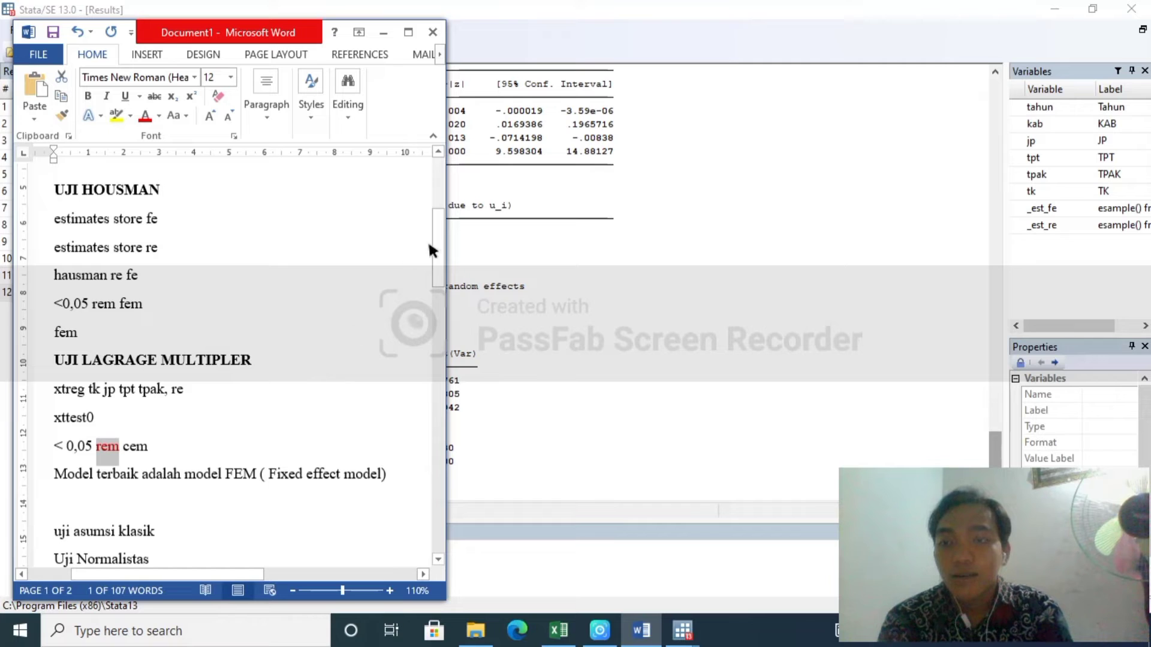
pyautogui.moveTo(444, 246); pyautogui.dragTo(419, 295)
pyautogui.doubleClick(235, 263)
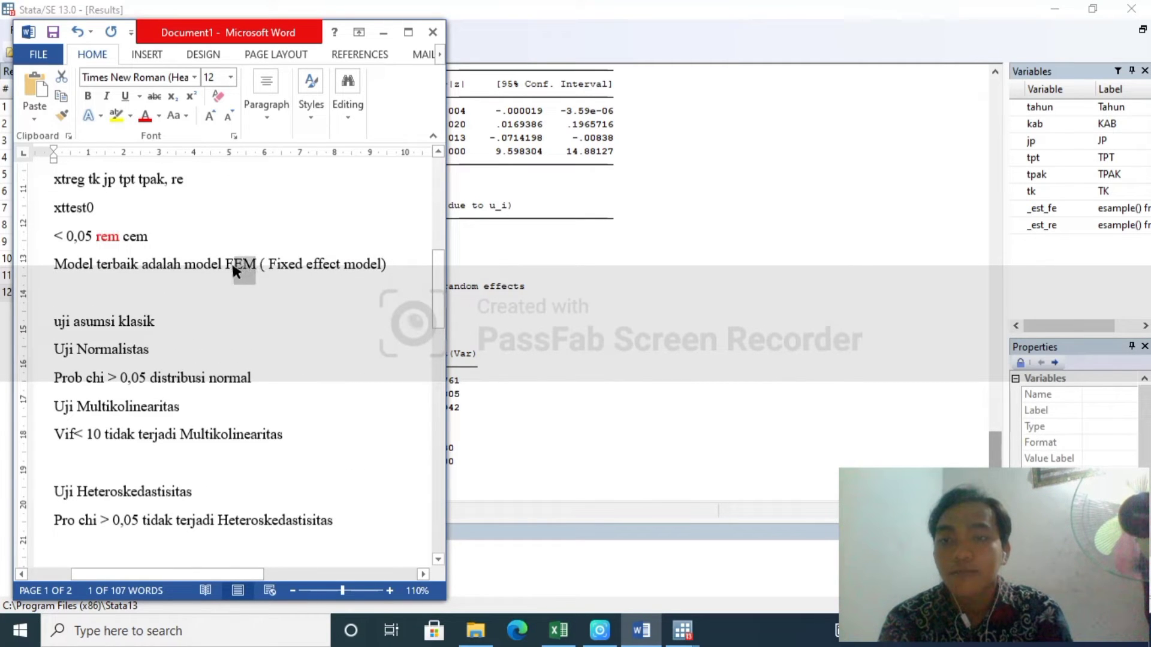
pyautogui.write('REM')
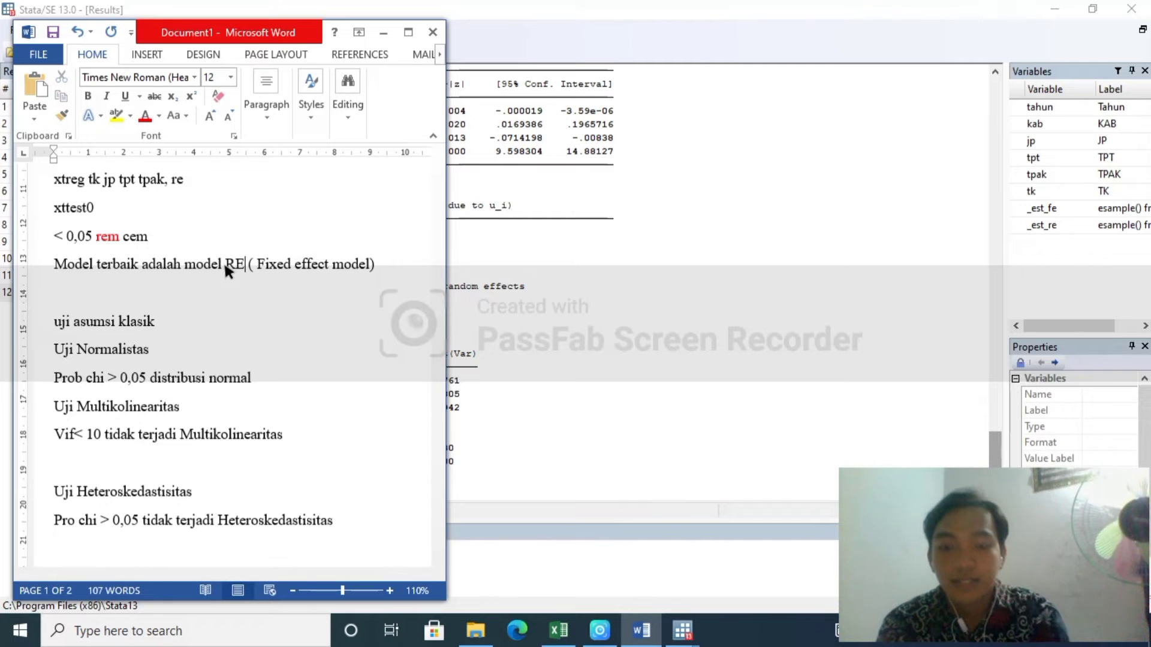
pyautogui.click(303, 265)
pyautogui.press('BackSpace')
pyautogui.press('BackSpace')
pyautogui.press('BackSpace')
pyautogui.press('BackSpace')
pyautogui.press('BackSpace')
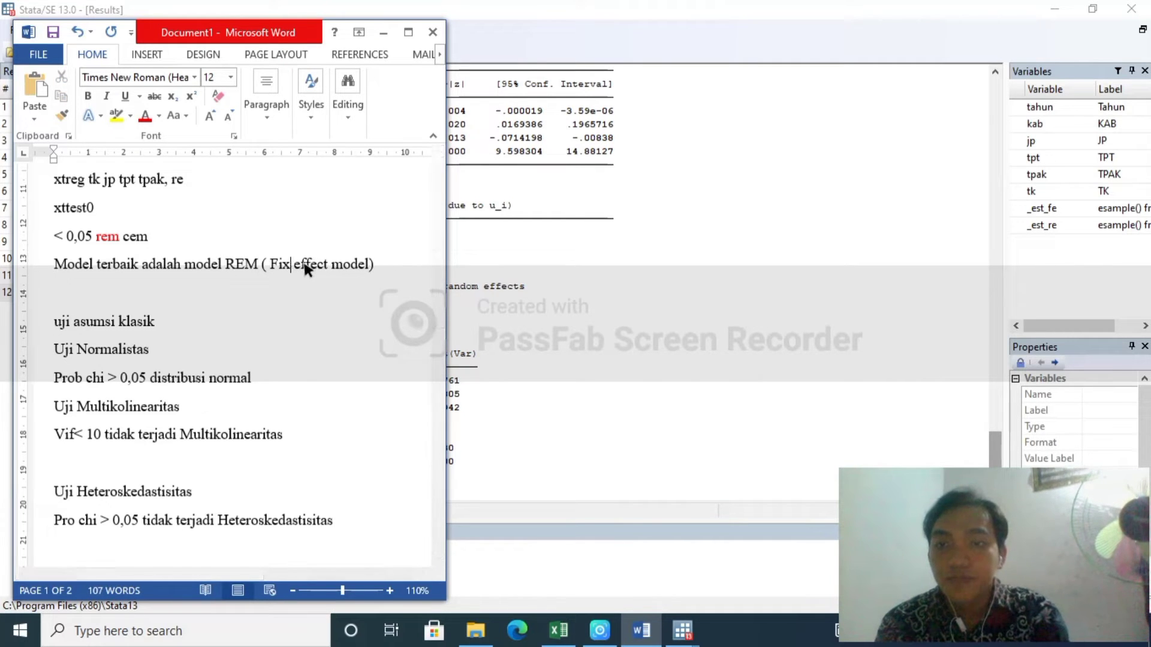
pyautogui.write('Random')
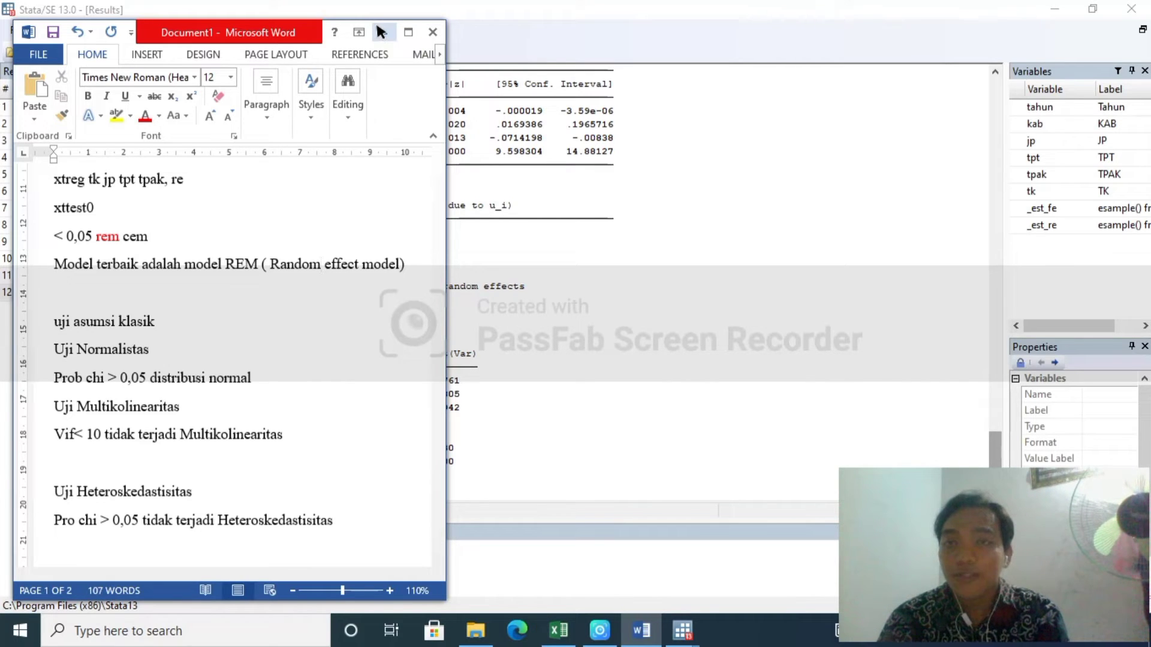
# - Switch to Stata and run the skewness and kurtosis normality test on the variables tk jp tpt tpak
pyautogui.click(381, 32)
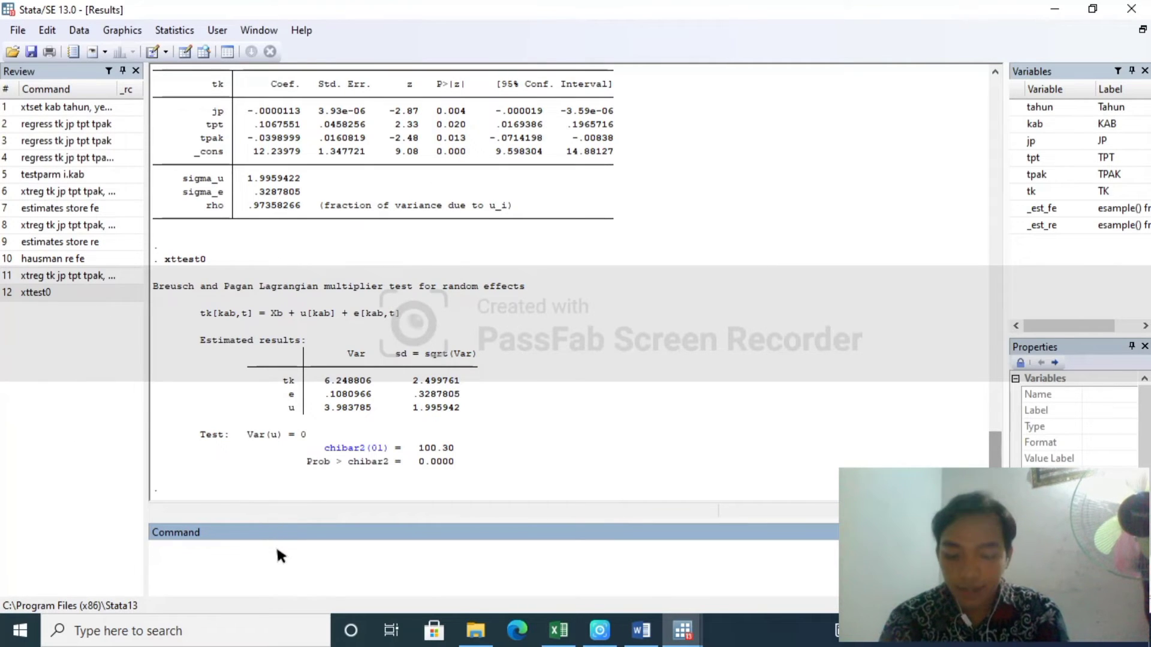
pyautogui.click(179, 33)
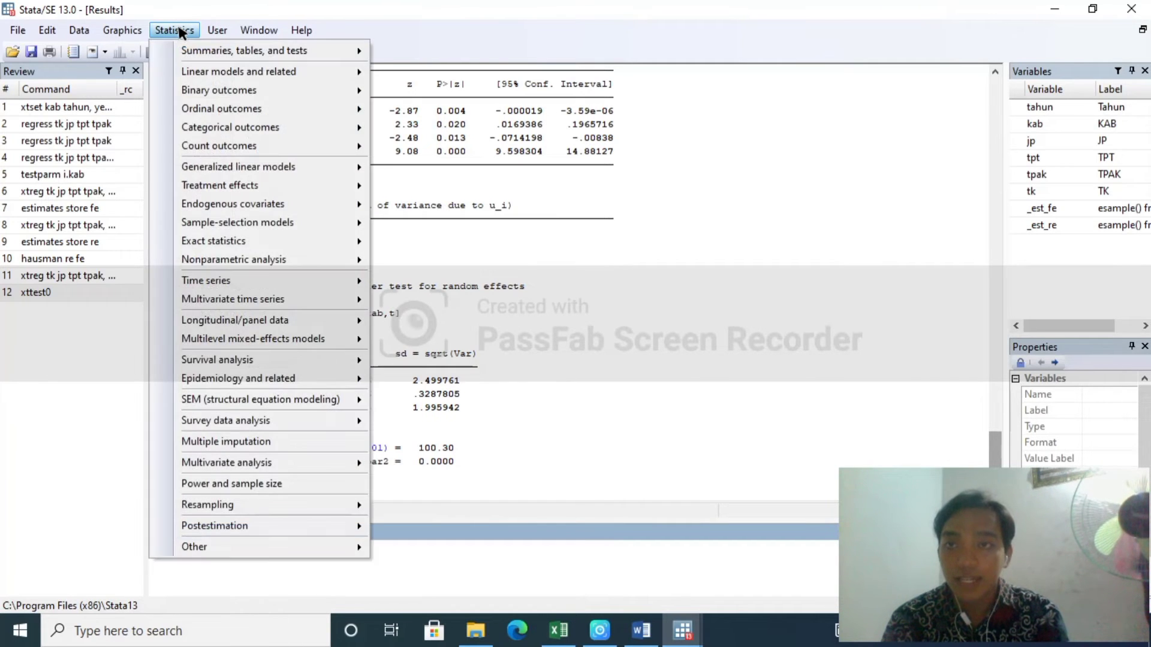
pyautogui.moveTo(199, 51)
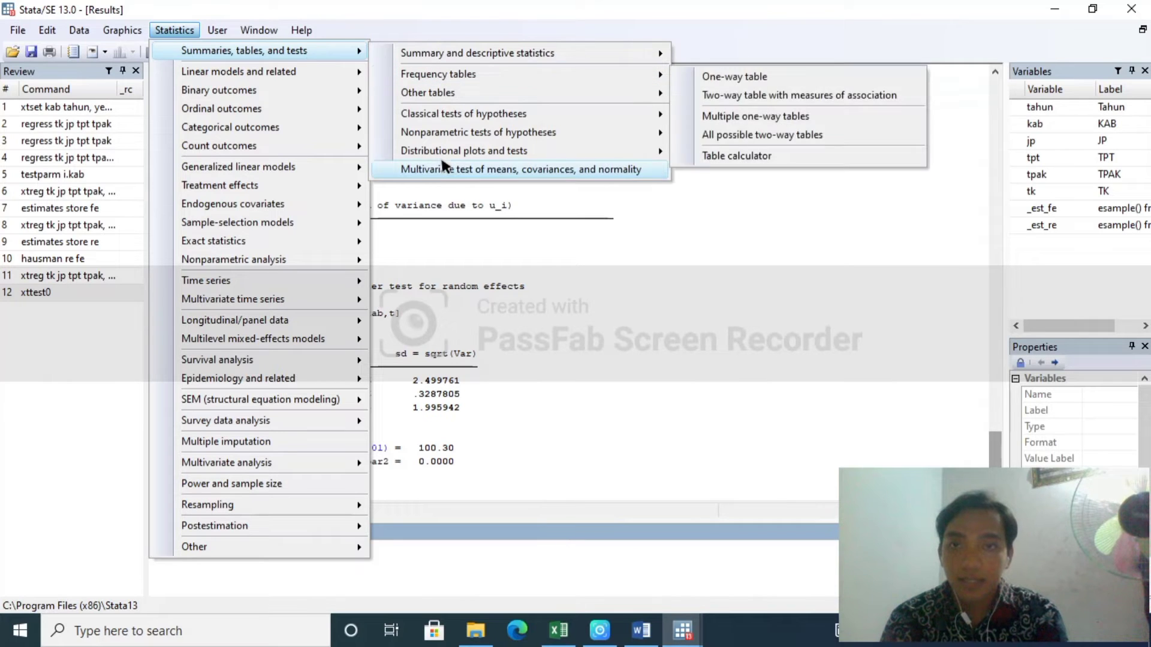
pyautogui.moveTo(447, 156)
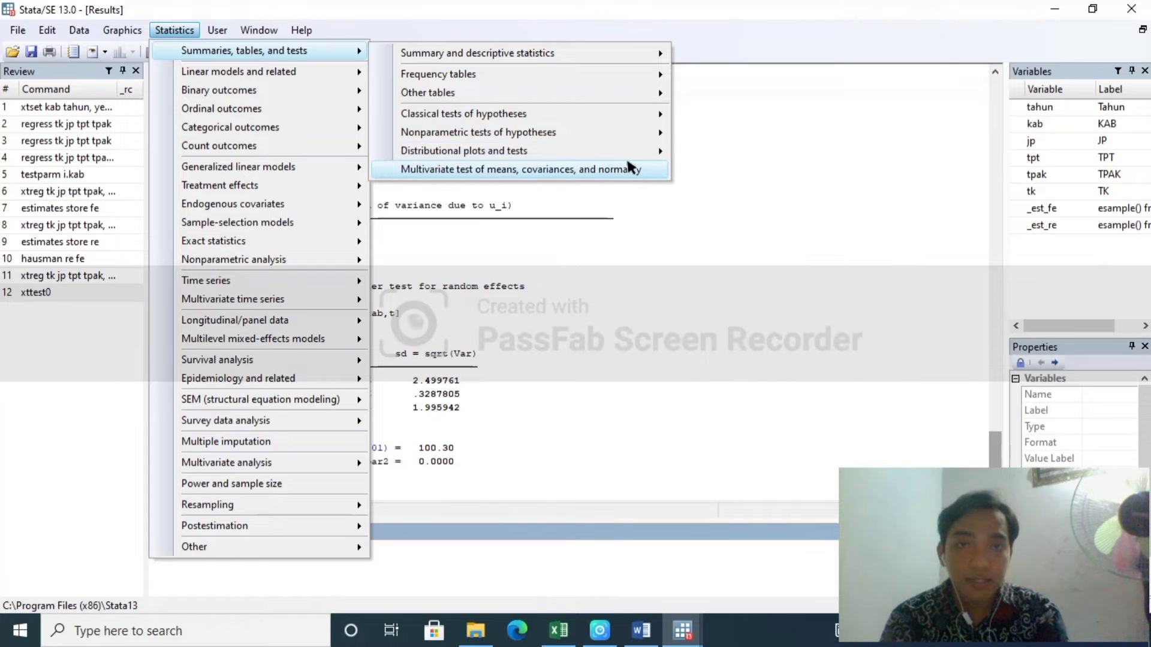
pyautogui.moveTo(624, 152)
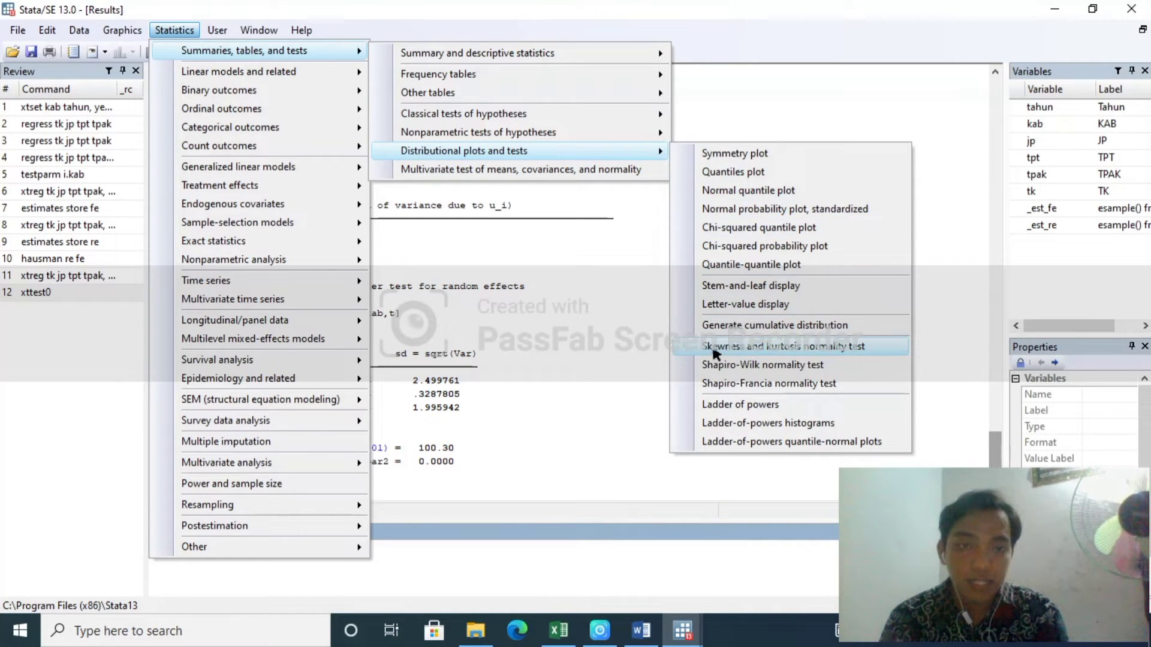
pyautogui.click(814, 351)
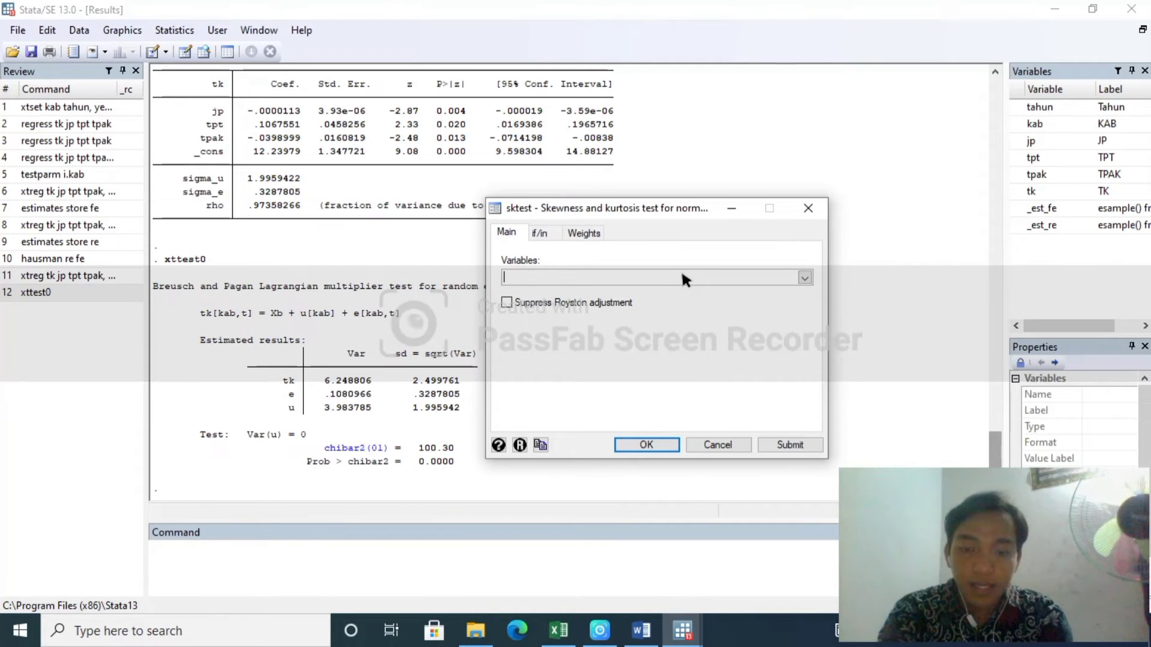
pyautogui.write('tk')
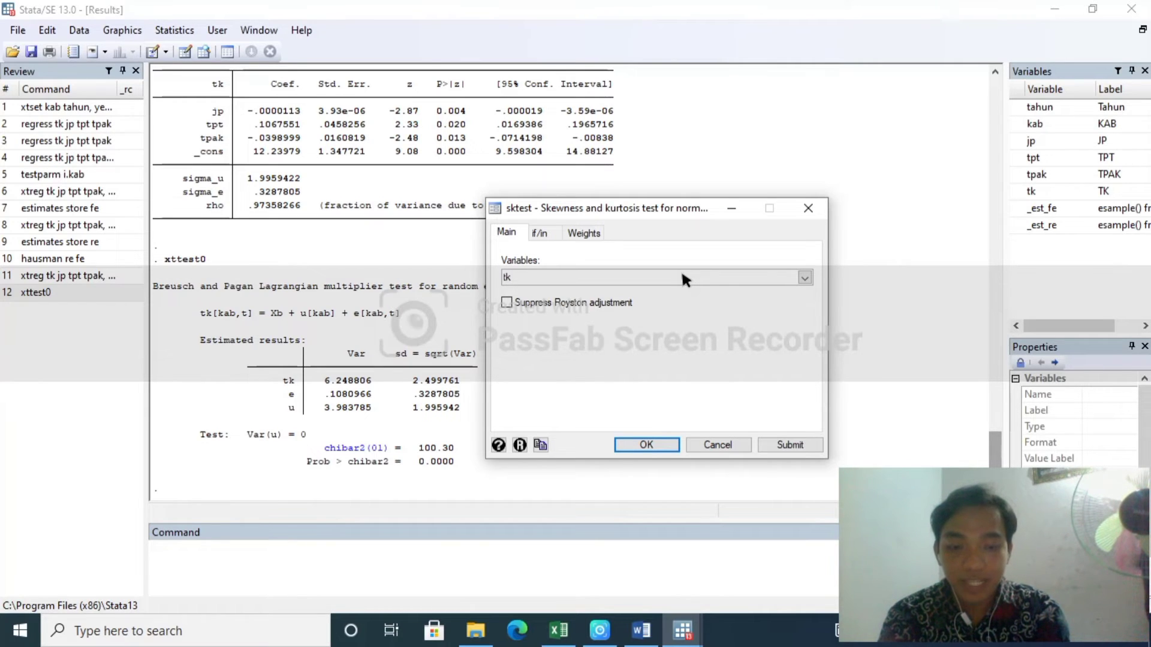
pyautogui.write(' jp tp')
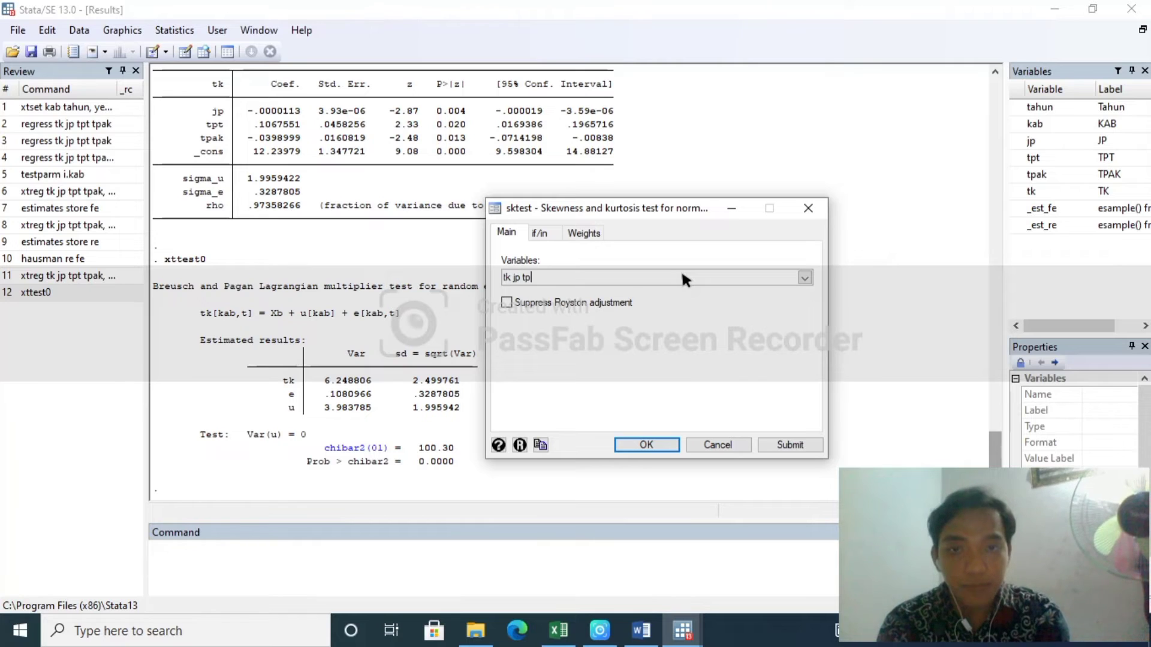
pyautogui.write('t tpak')
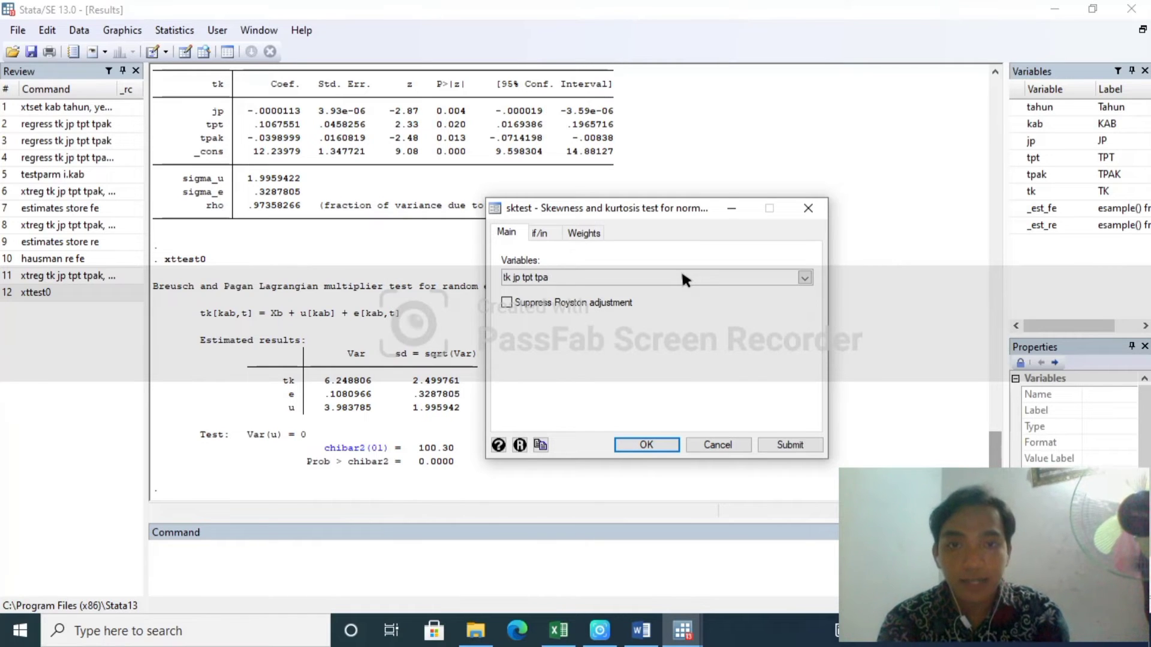
pyautogui.click(642, 445)
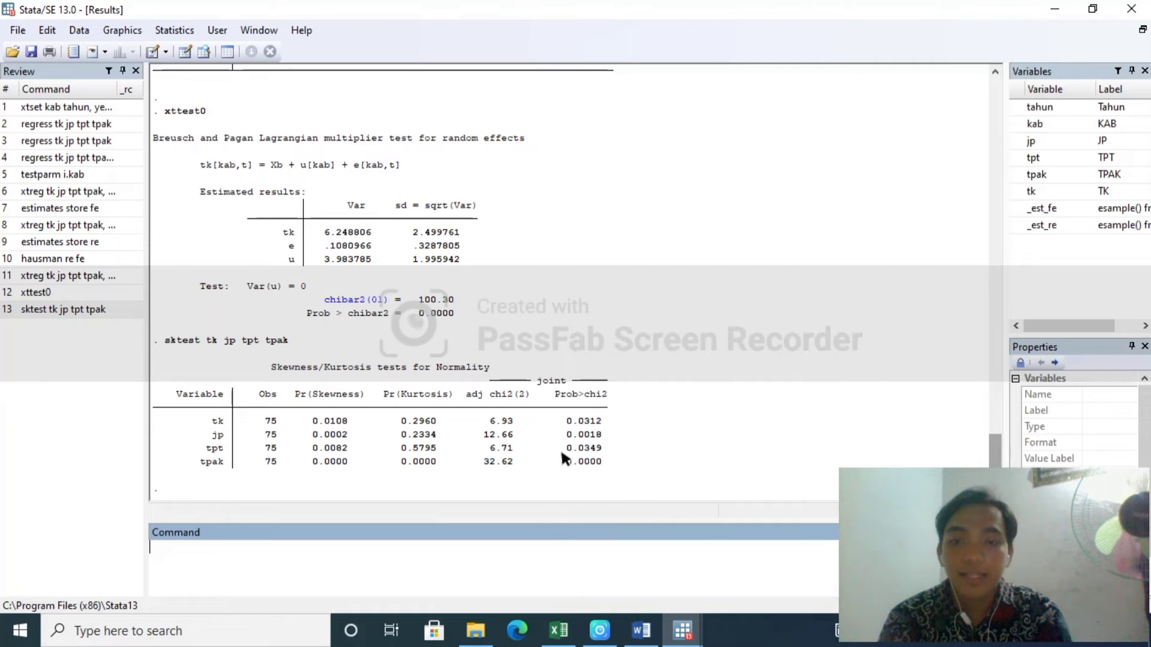
# - Compare the "Prob chi > 0,05 distribusi normal" rule in the Word notes with the Prob>chi2 values of Stata's normality test
pyautogui.moveTo(641, 635)
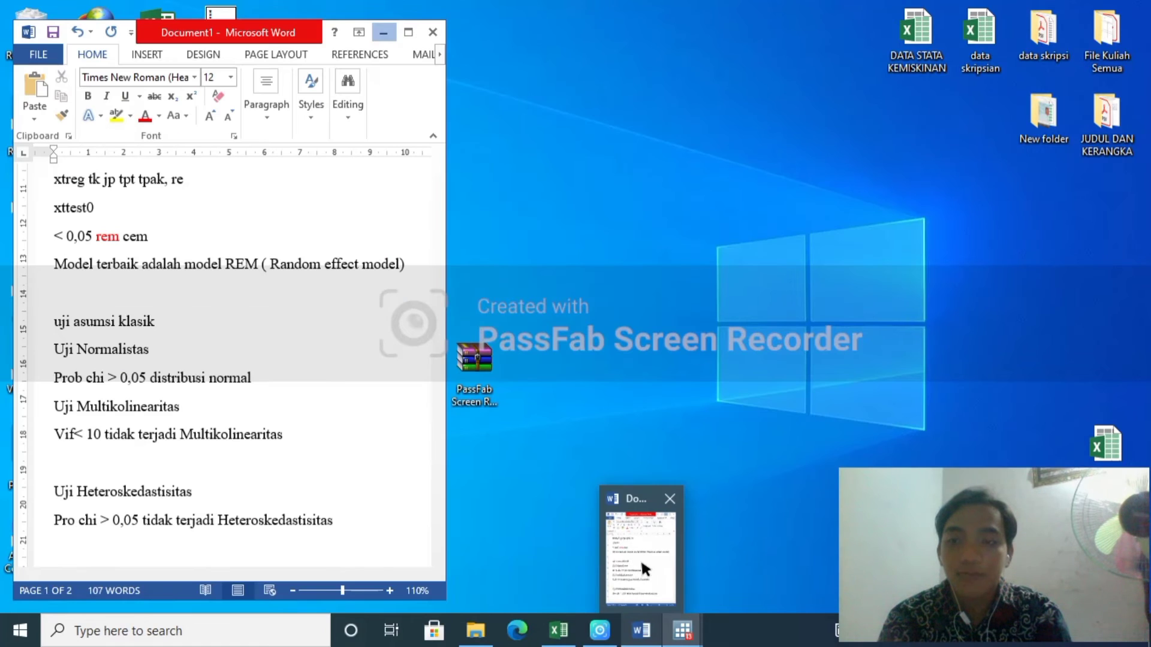
pyautogui.click(641, 559)
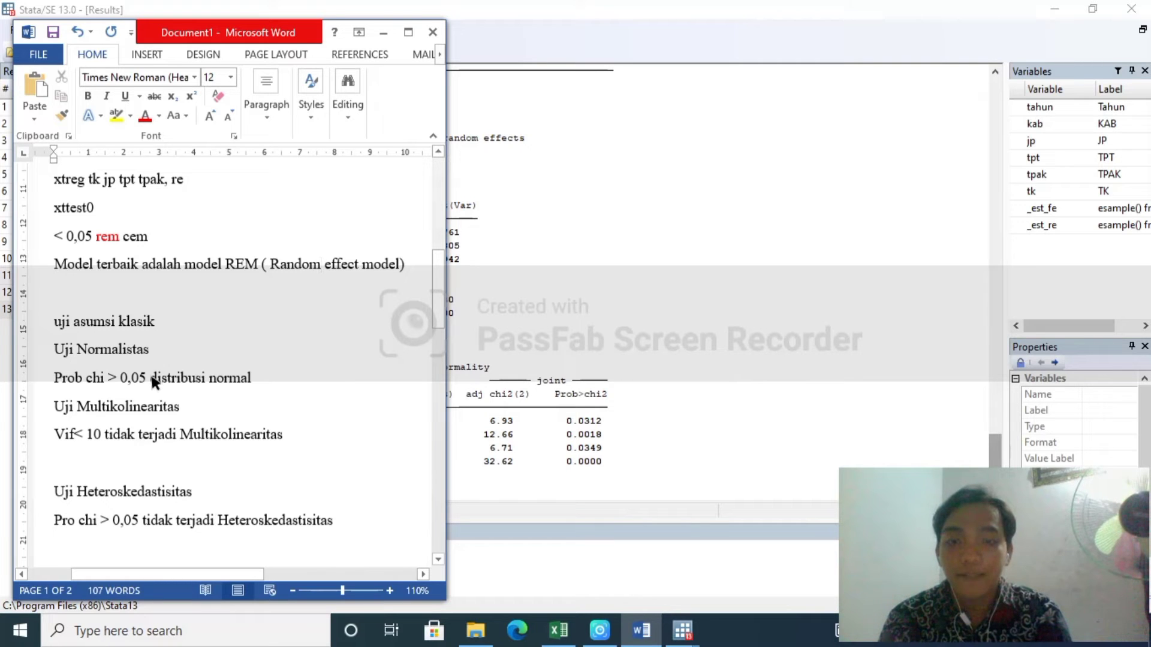
pyautogui.click(268, 382)
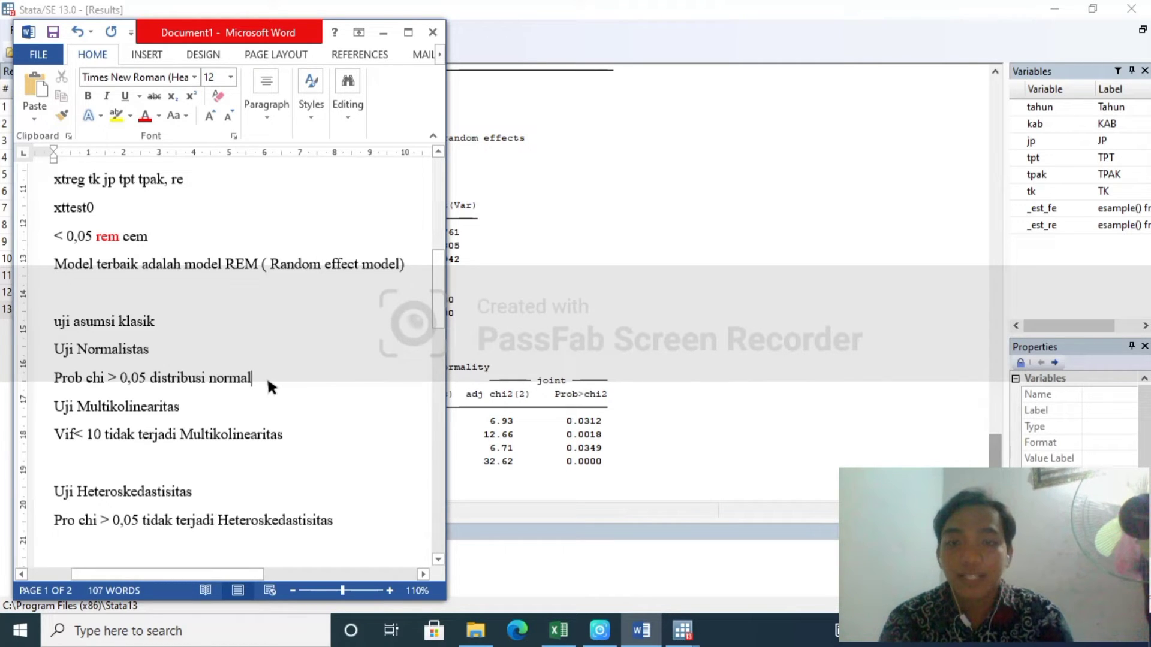
pyautogui.click(719, 343)
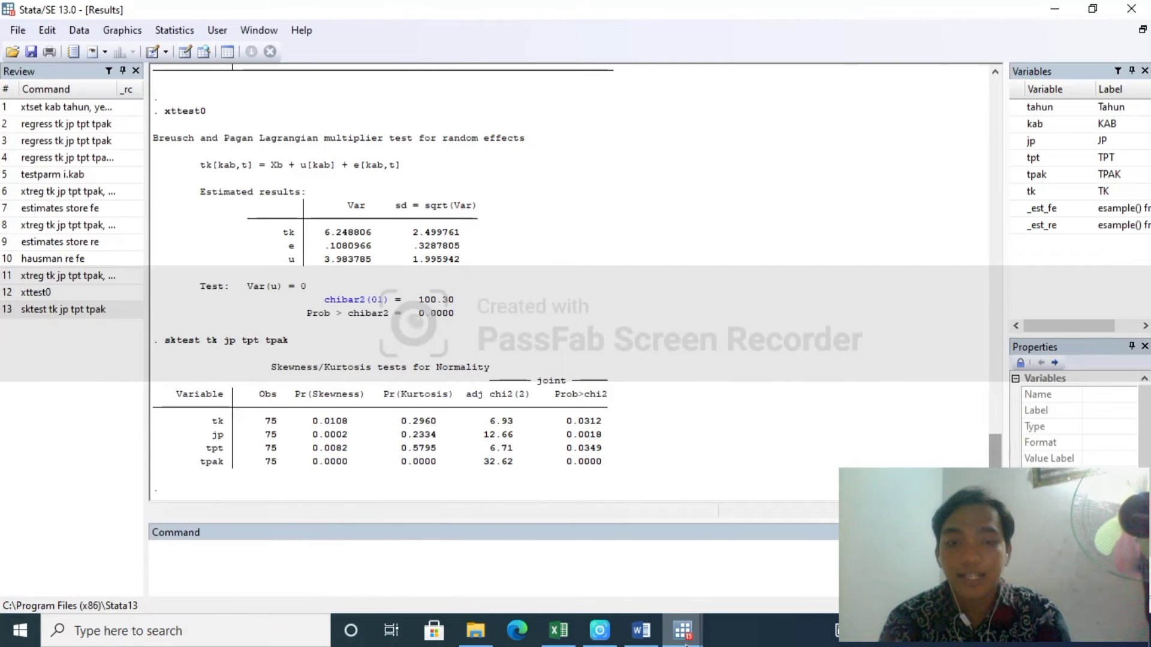
pyautogui.moveTo(652, 639)
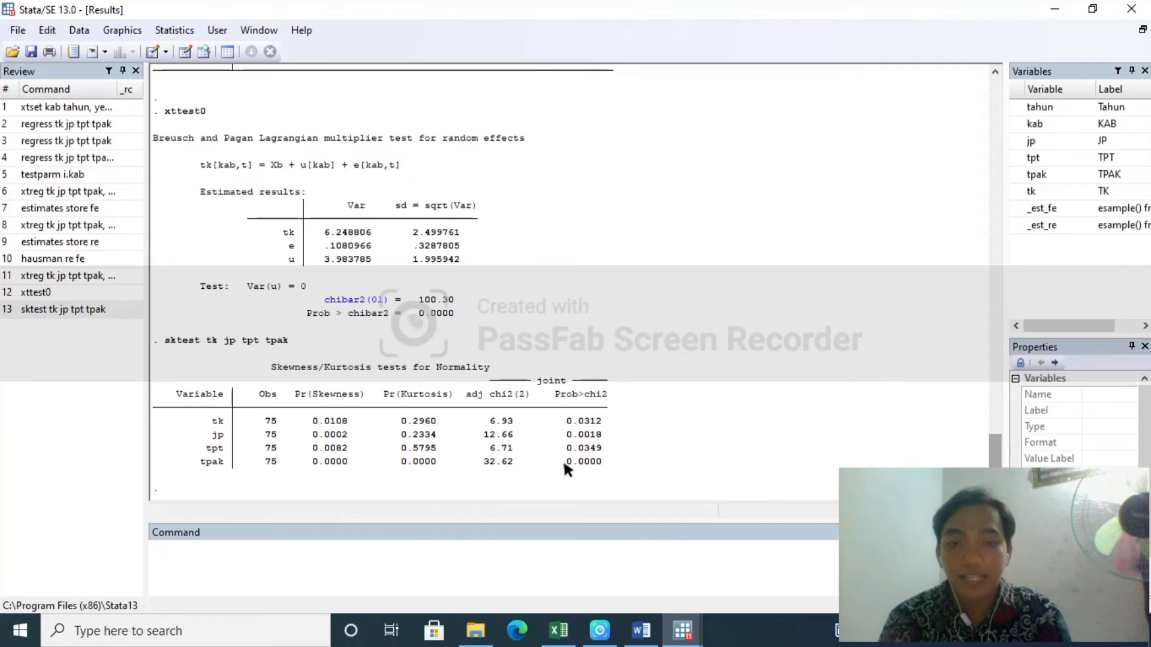
# - In the Word notes, write "Distribusi dari Tk,JP,Tpt,Tpak tidak terdistribusi secara normal" below the normality rule, followed by a blank line
pyautogui.click(641, 630)
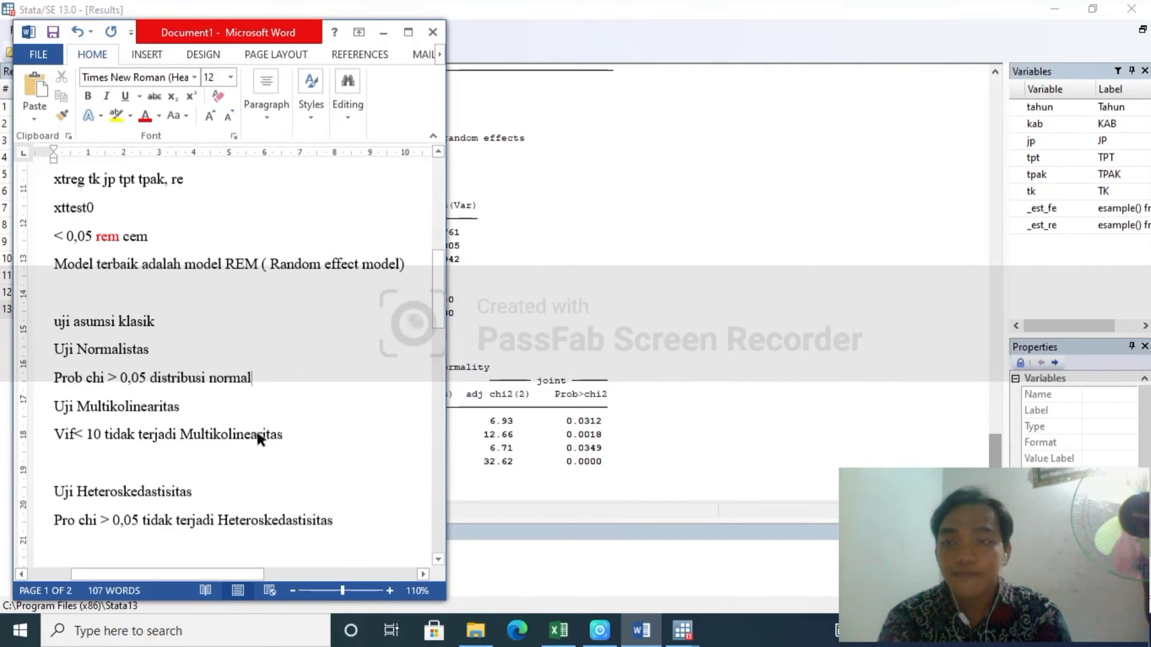
pyautogui.press('Return')
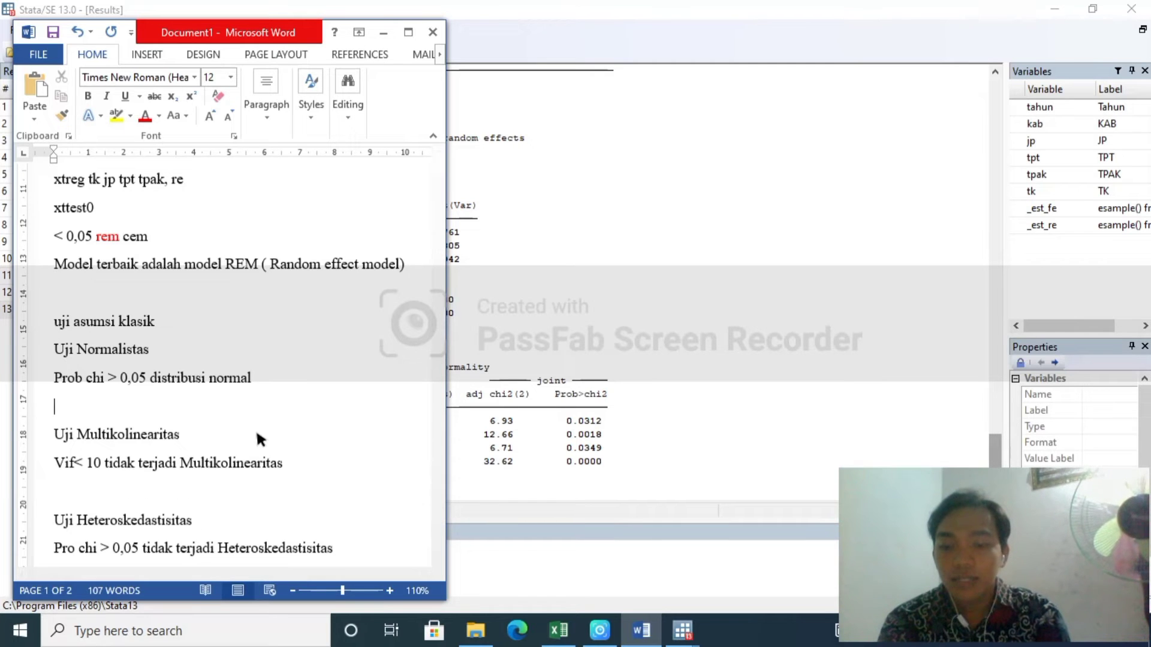
pyautogui.write('Distu')
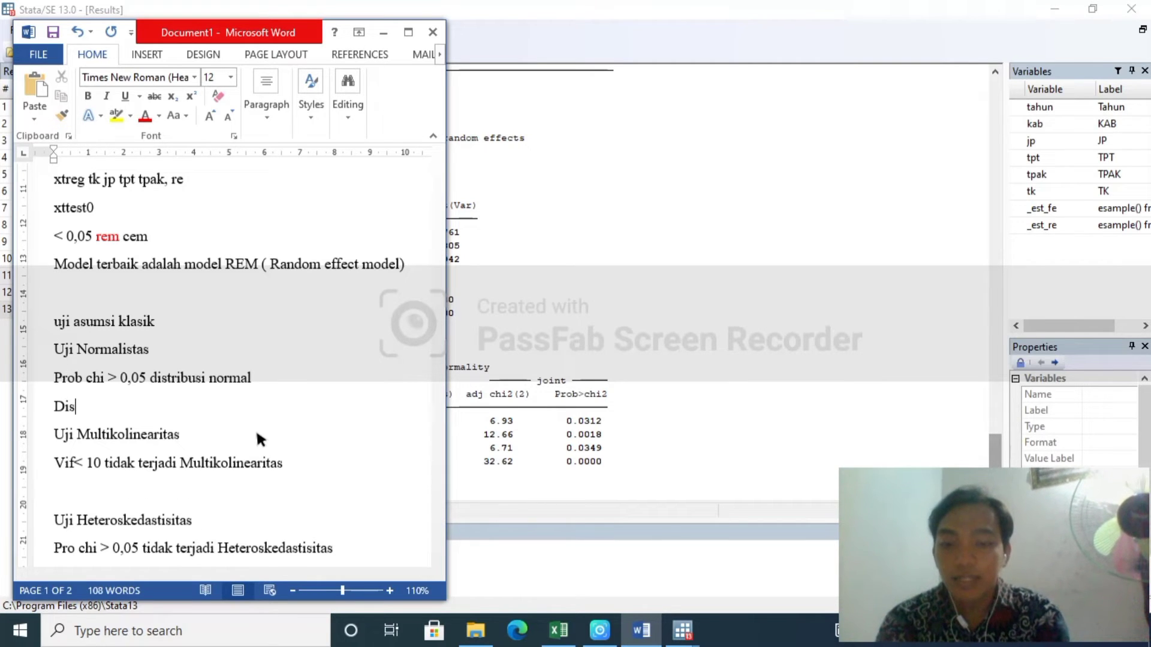
pyautogui.press('BackSpace')
pyautogui.press('BackSpace')
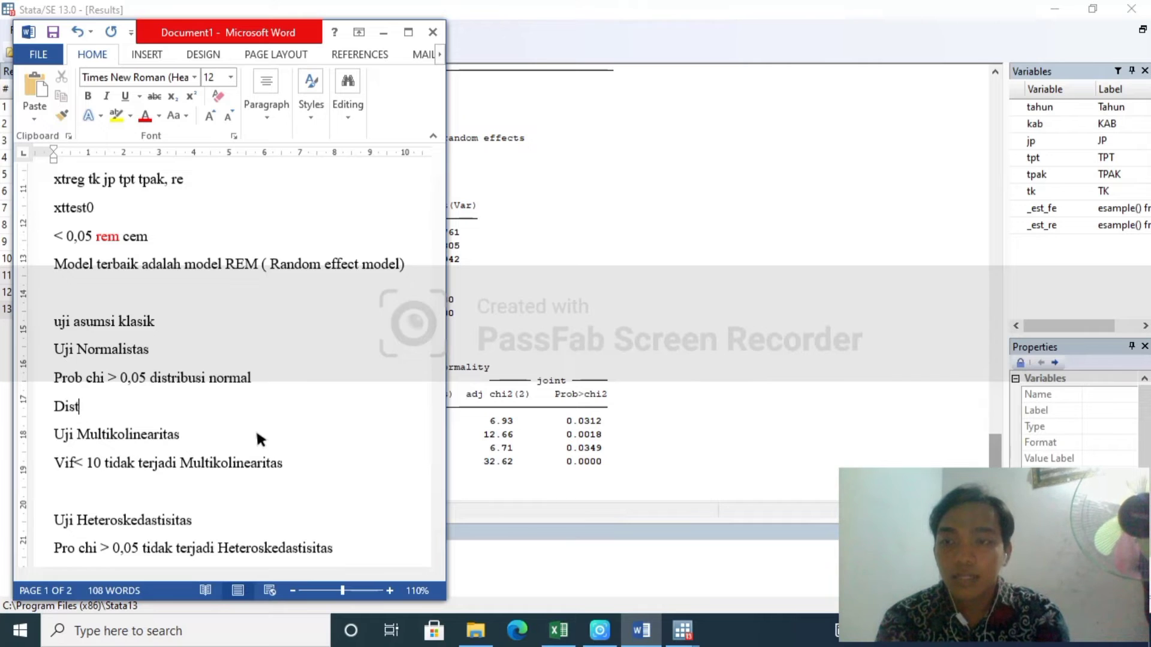
pyautogui.write('tribusi')
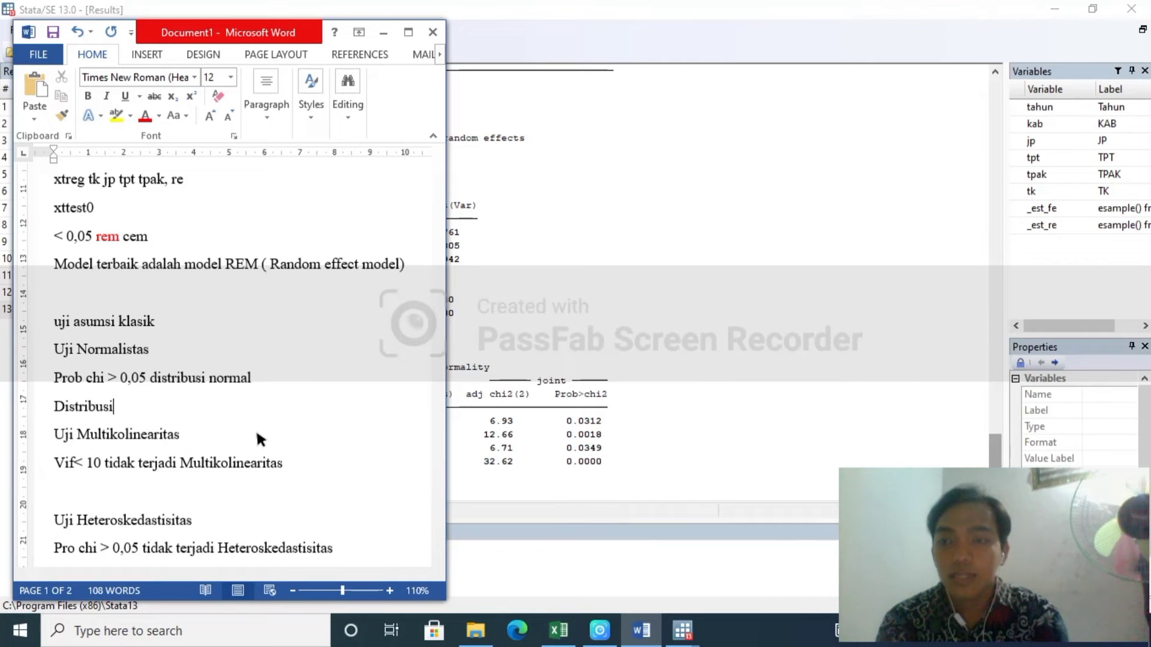
pyautogui.write(' dari Y')
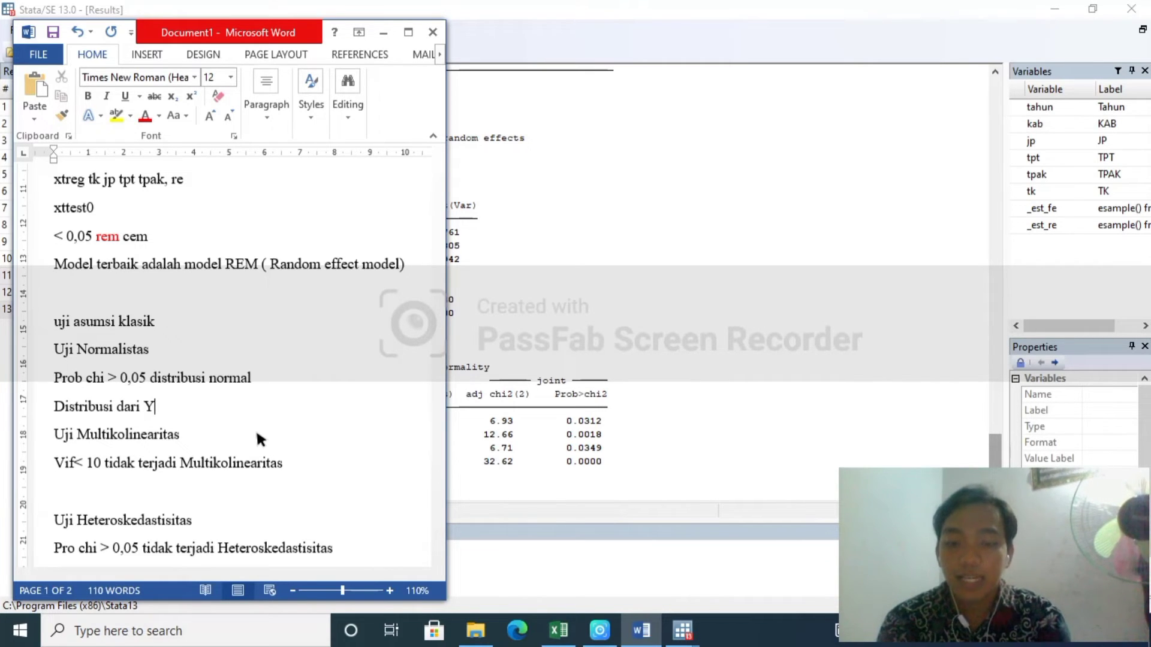
pyautogui.write(',X')
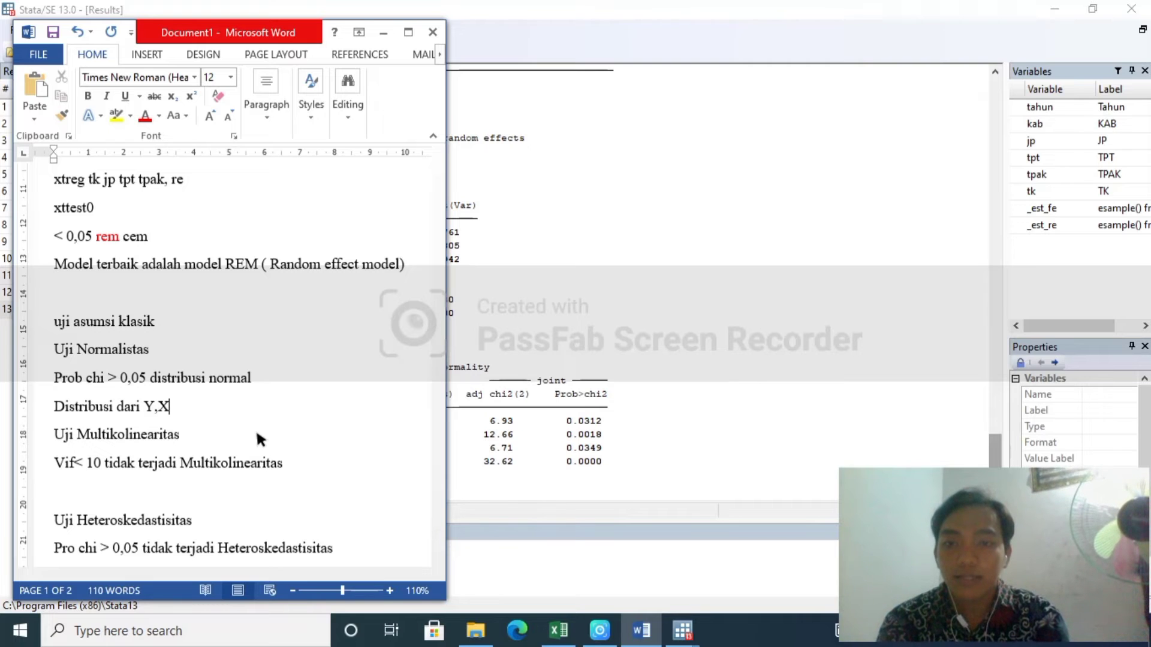
pyautogui.press('BackSpace')
pyautogui.press('BackSpace')
pyautogui.press('BackSpace')
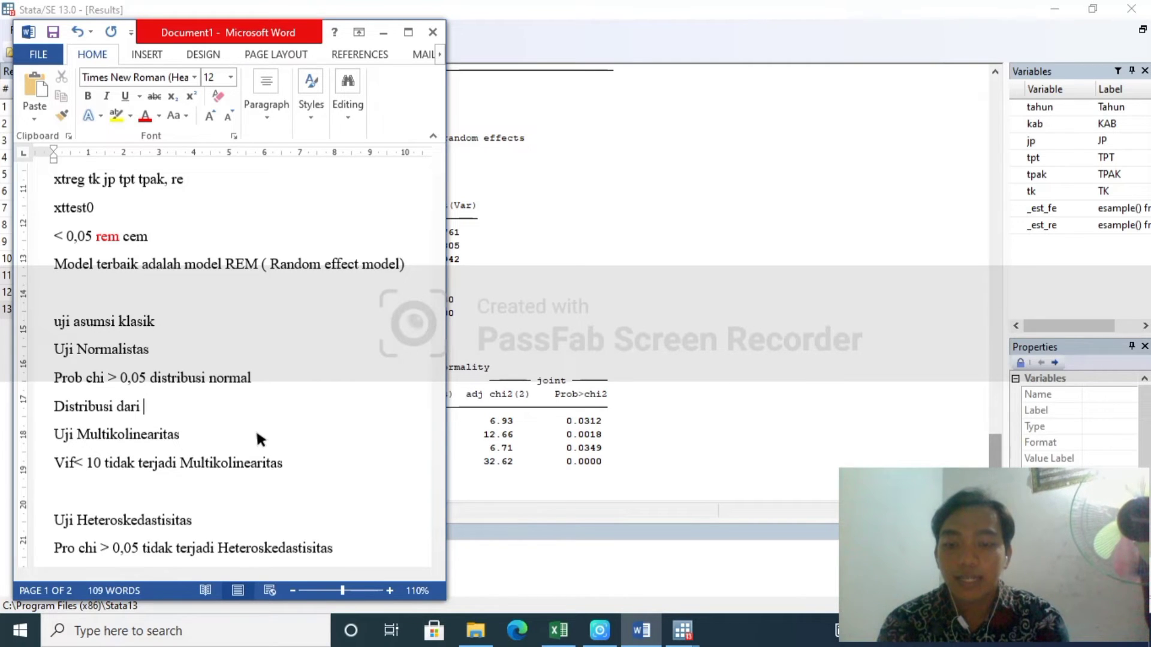
pyautogui.write('Tk,T')
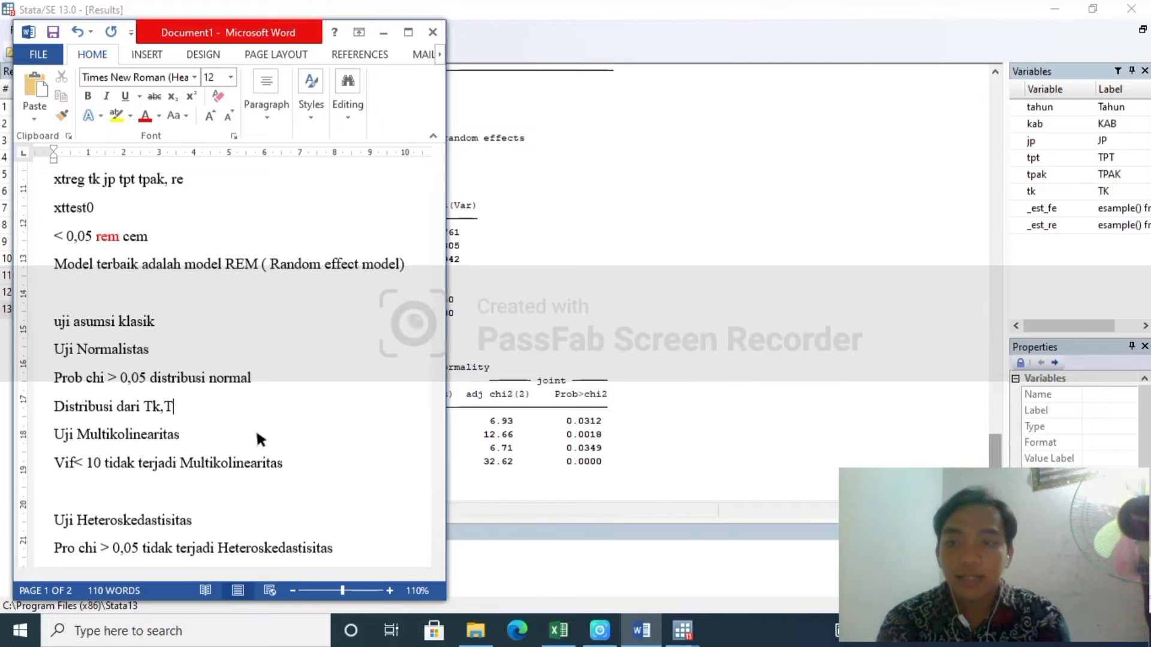
pyautogui.press('BackSpace')
pyautogui.write('JP,')
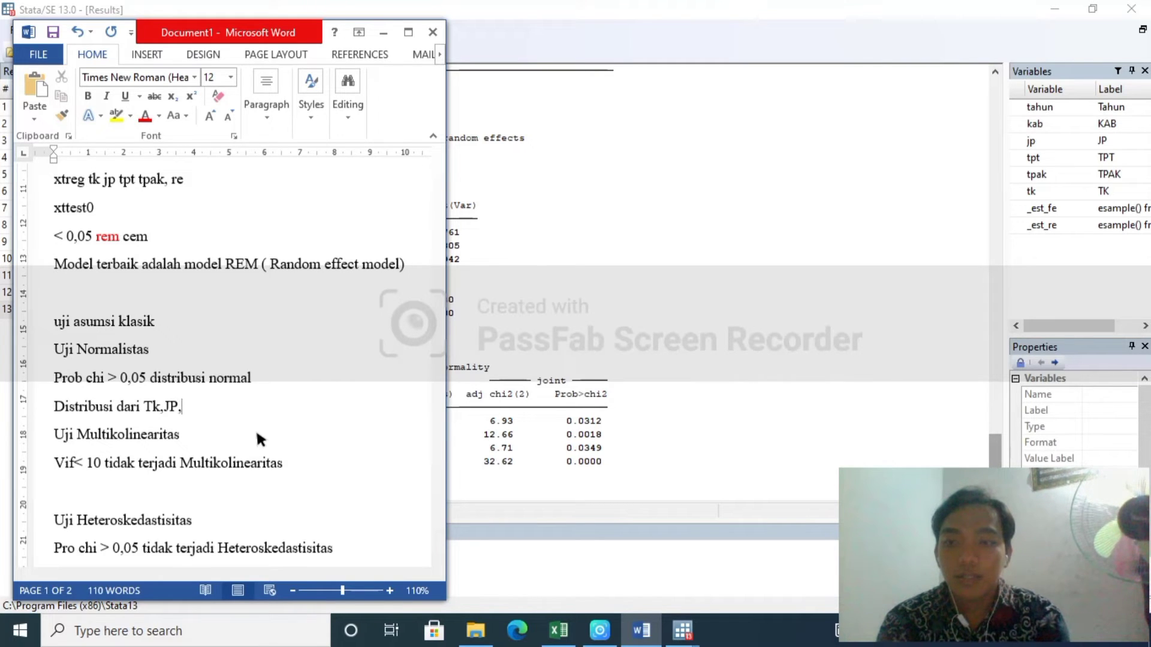
pyautogui.write('Tpt,Tpa')
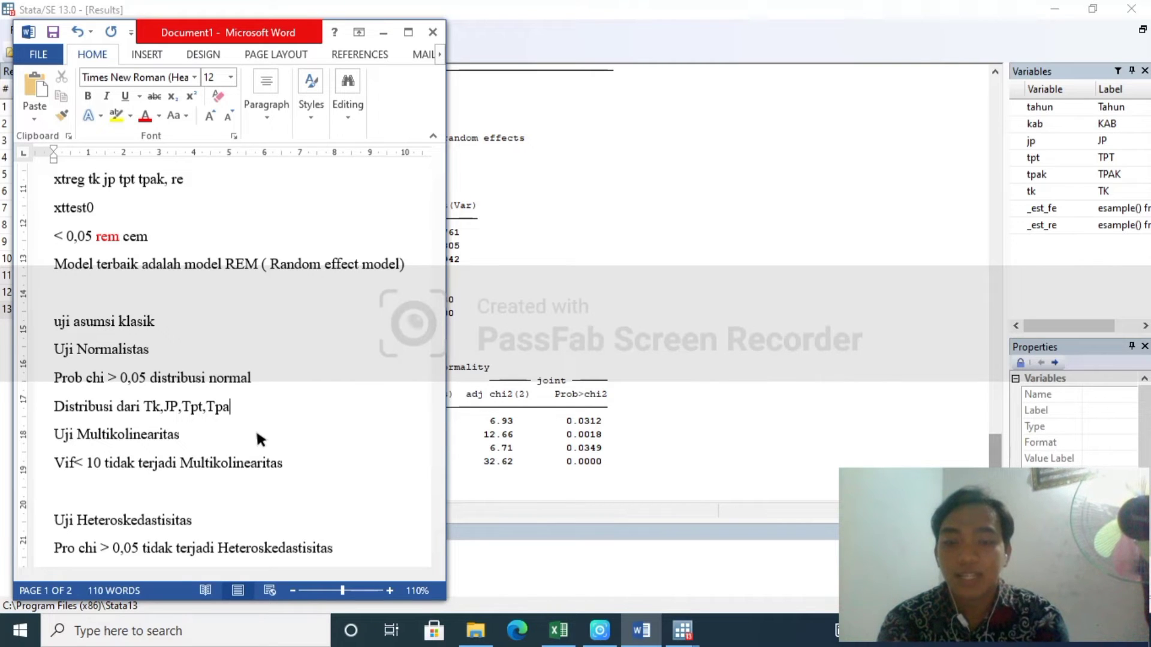
pyautogui.write('k tidak ')
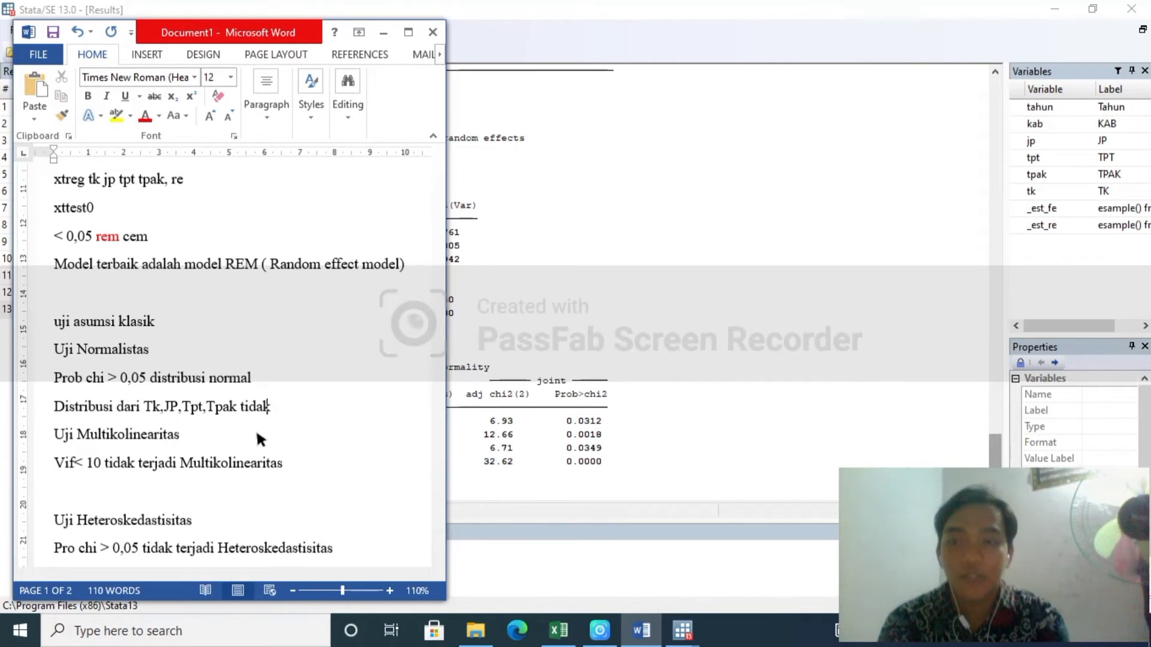
pyautogui.write('terd')
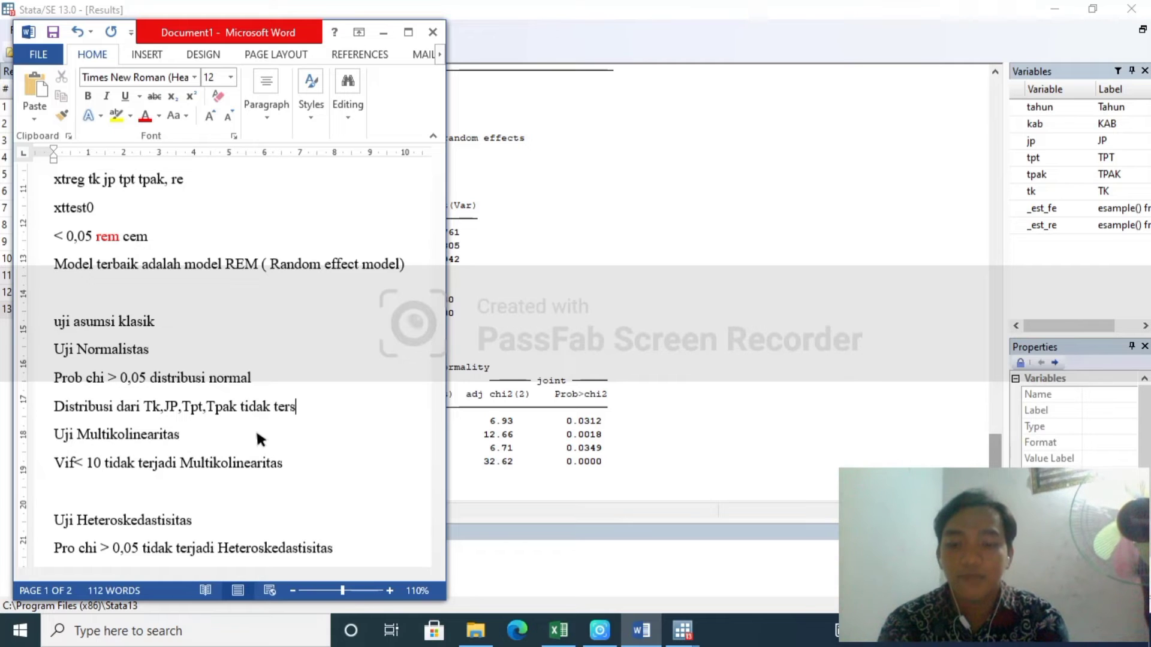
pyautogui.write('istribu')
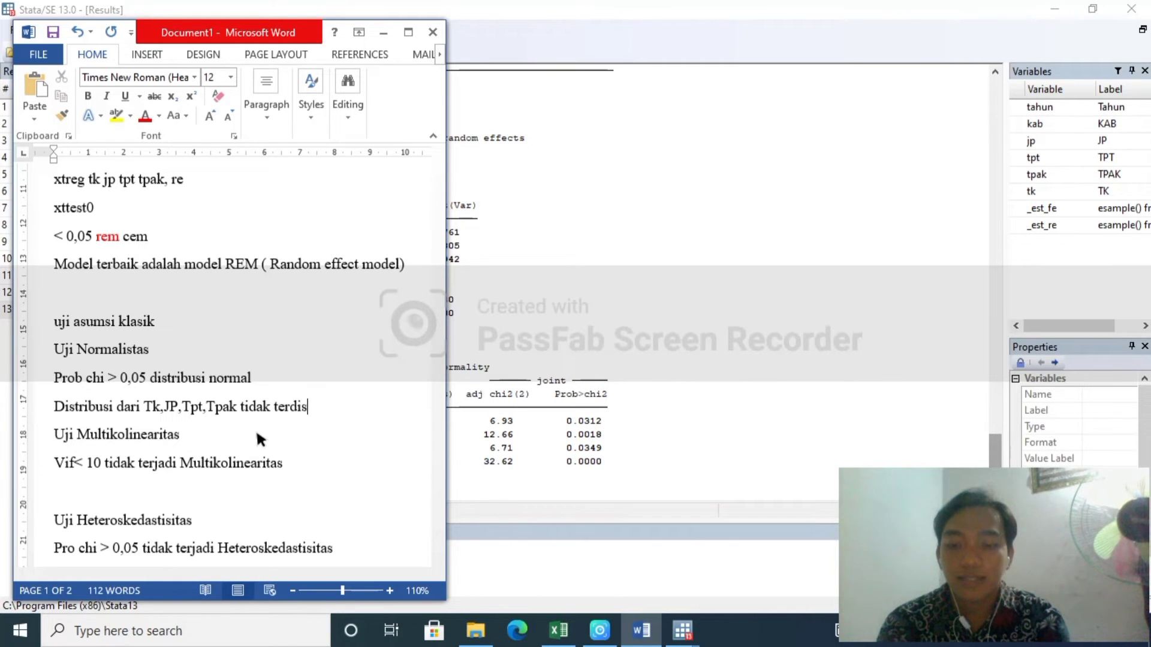
pyautogui.write('si secaa')
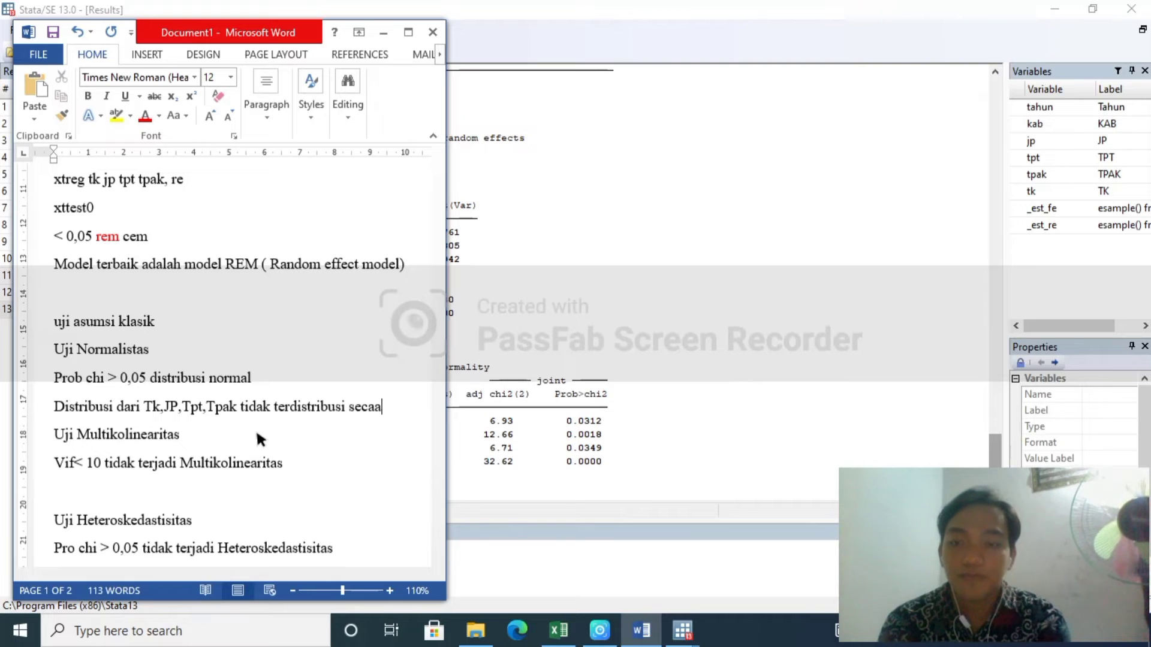
pyautogui.press('BackSpace')
pyautogui.write('ra ')
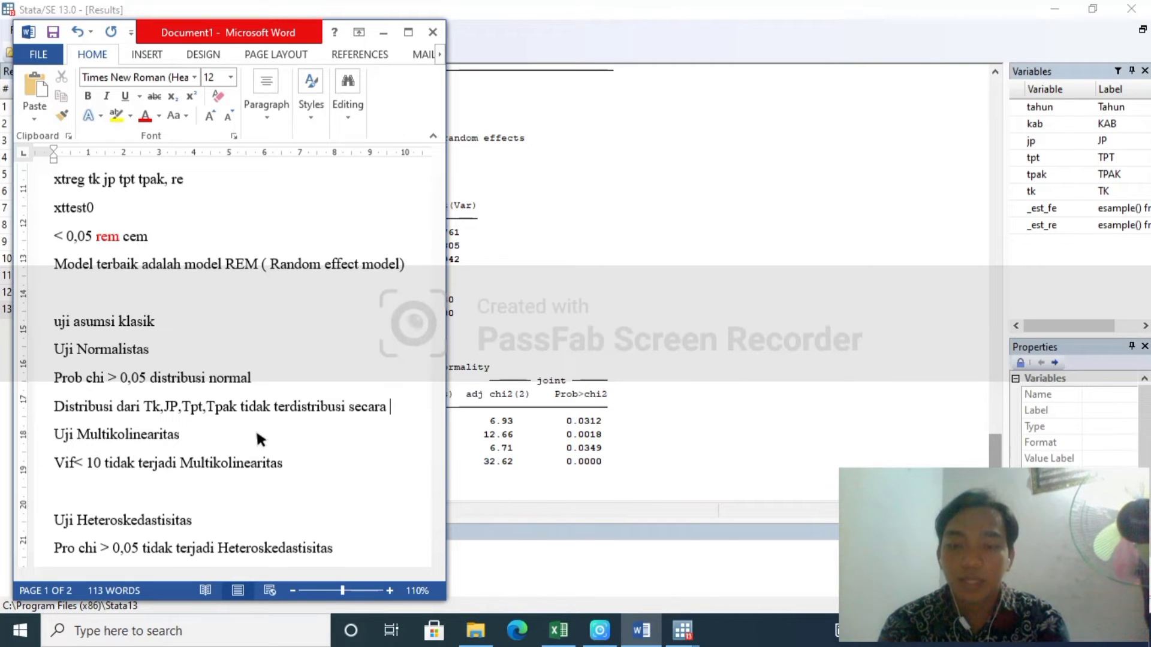
pyautogui.write('normal')
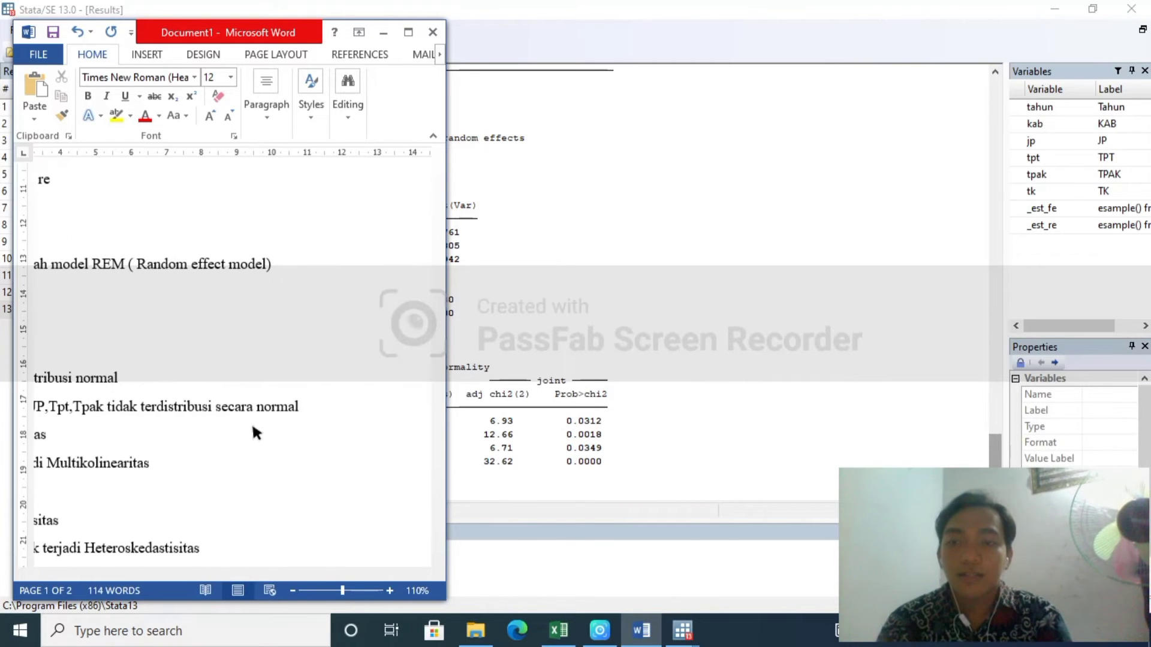
pyautogui.moveTo(294, 579); pyautogui.dragTo(211, 579)
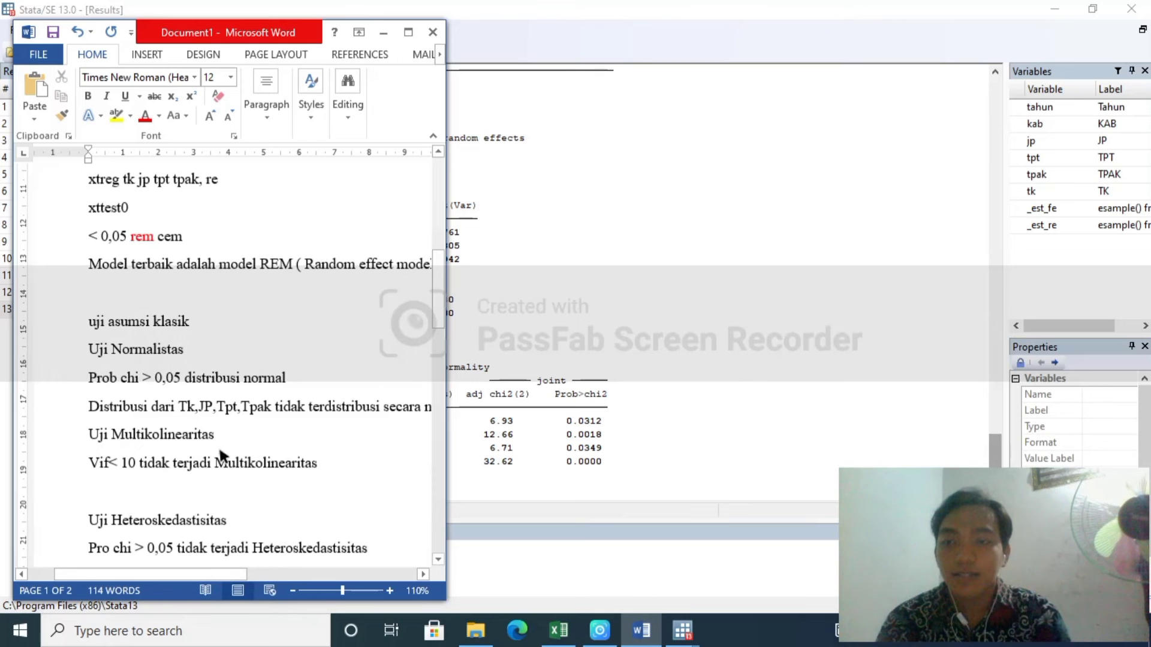
pyautogui.press('Return')
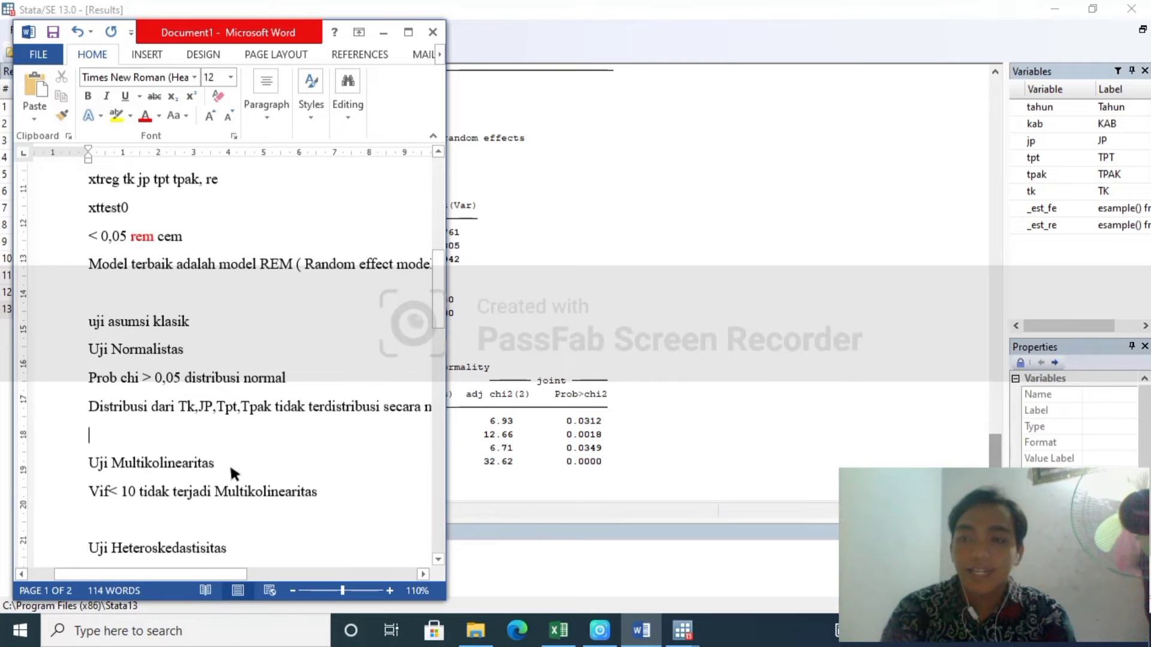
# - Switch to Stata, regress tk on jp, tpt and tpak, and compute the variance inflation factors with vif
pyautogui.click(658, 365)
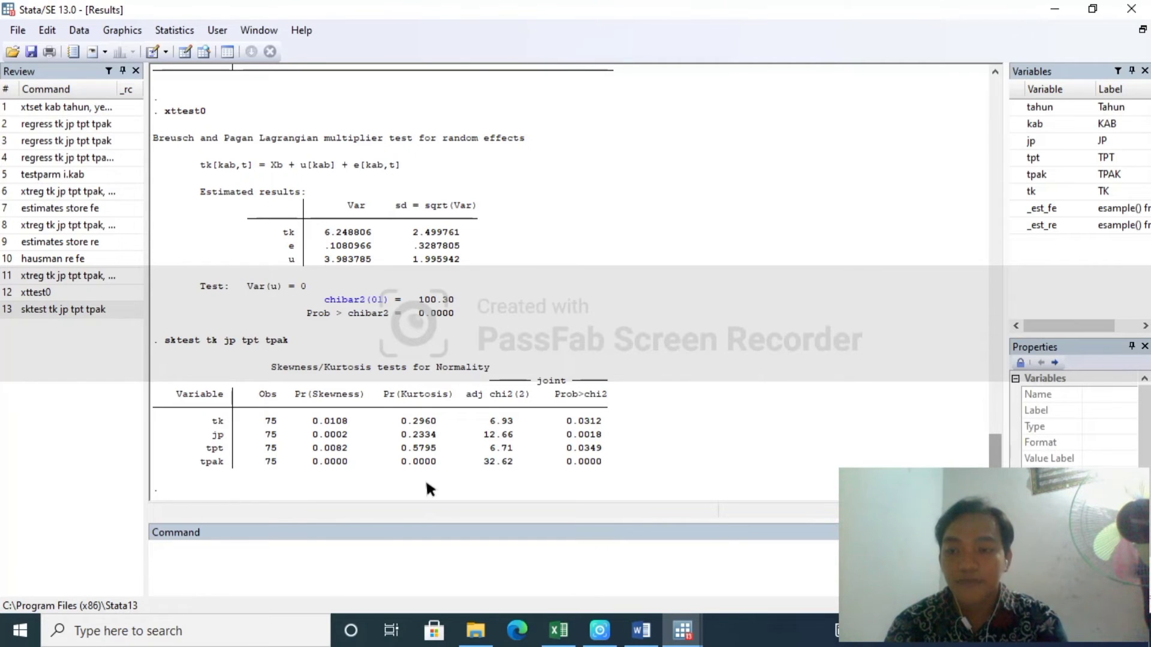
pyautogui.click(387, 546)
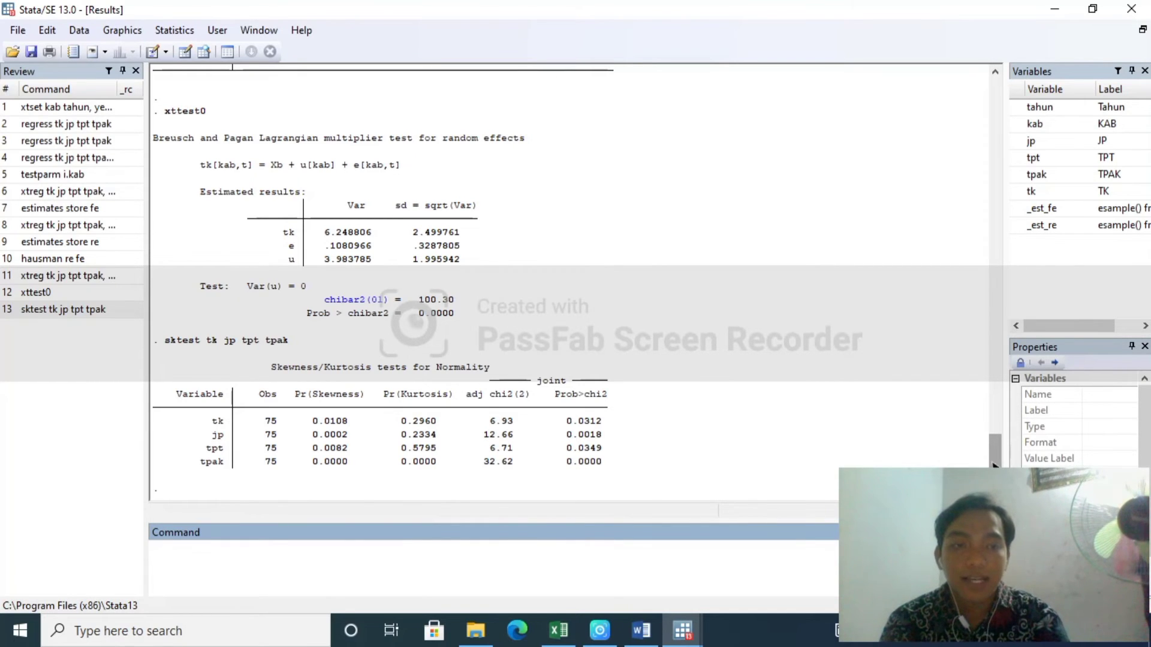
pyautogui.moveTo(994, 466); pyautogui.dragTo(961, 103)
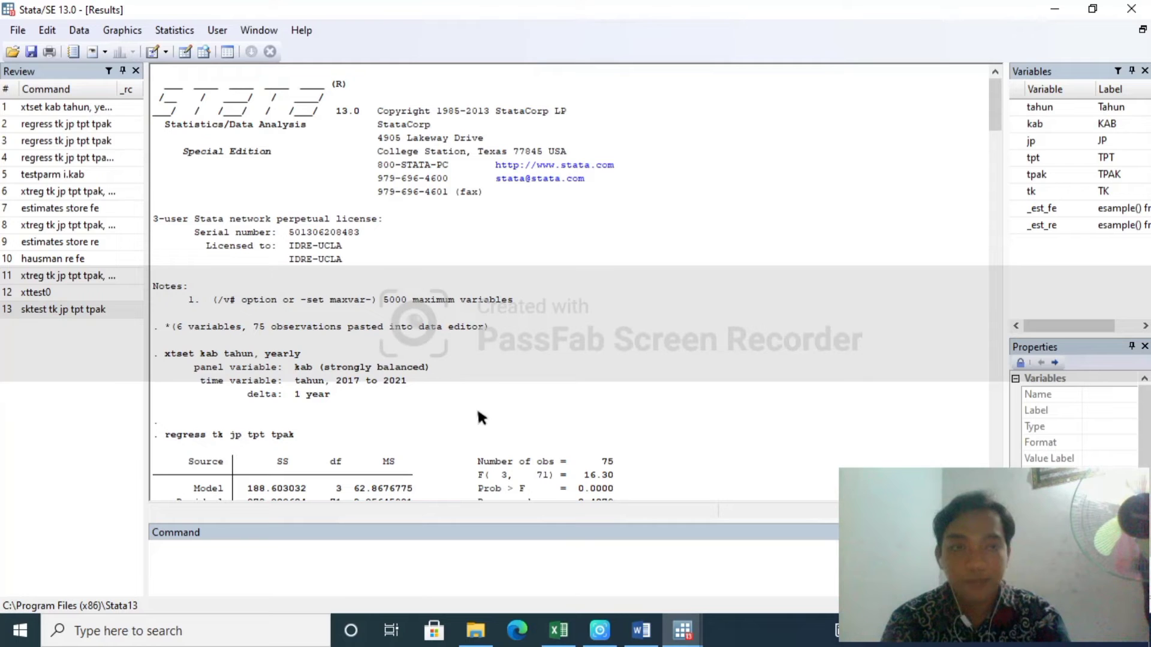
pyautogui.moveTo(995, 94); pyautogui.dragTo(986, 459)
pyautogui.click(205, 544)
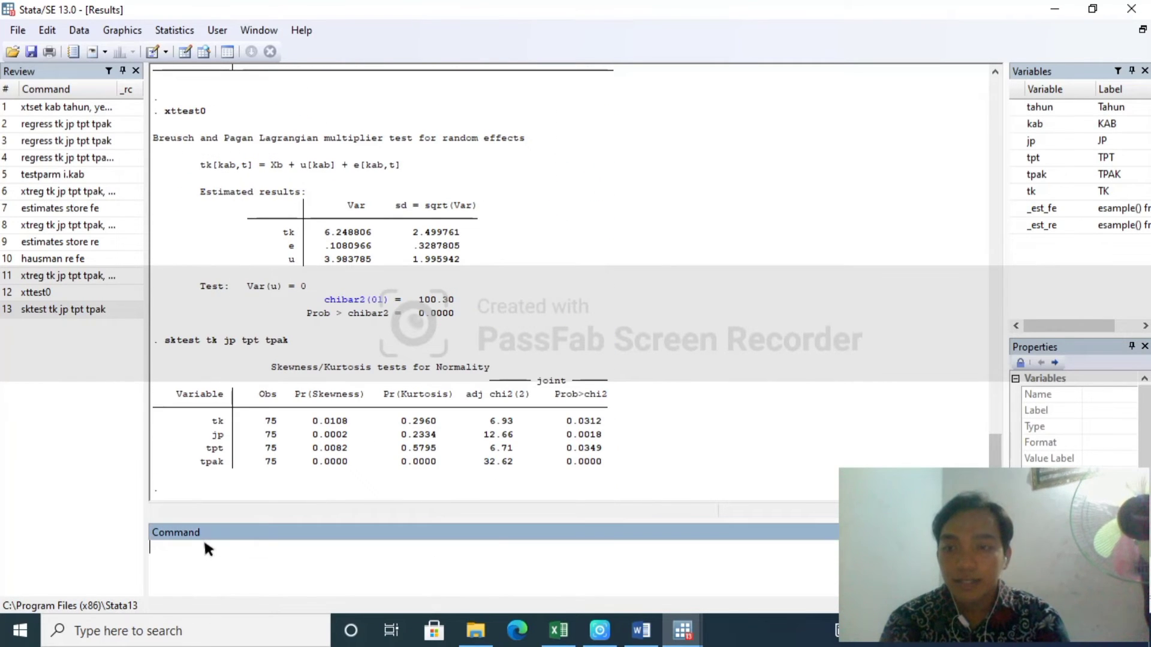
pyautogui.write('regress tk')
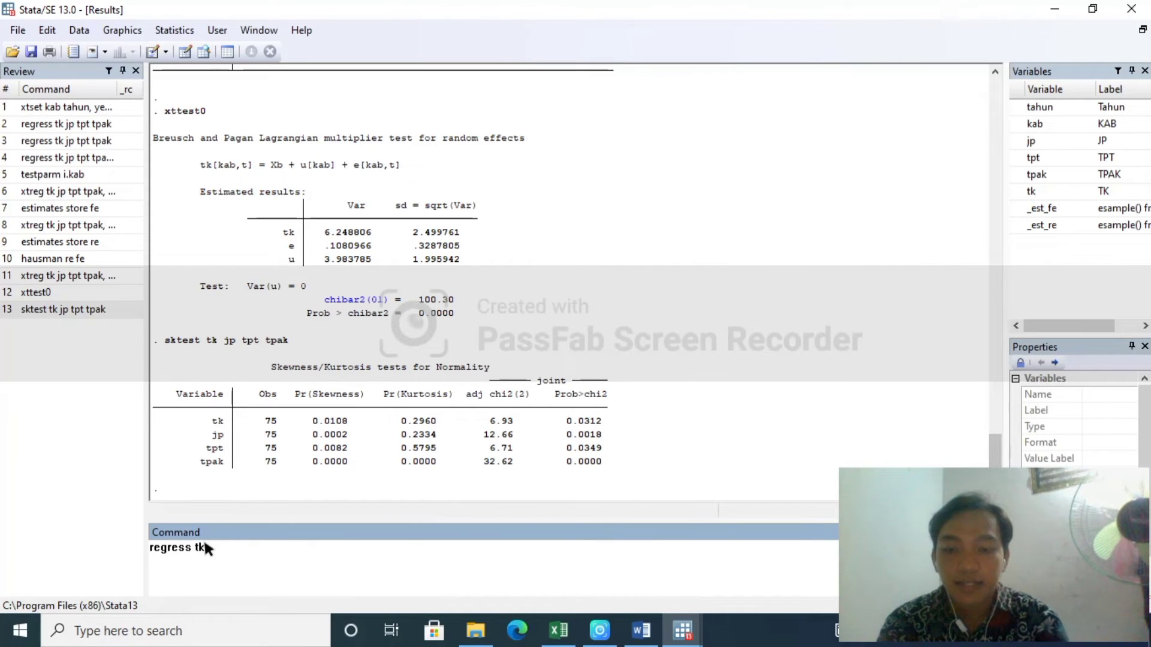
pyautogui.write(' jp t')
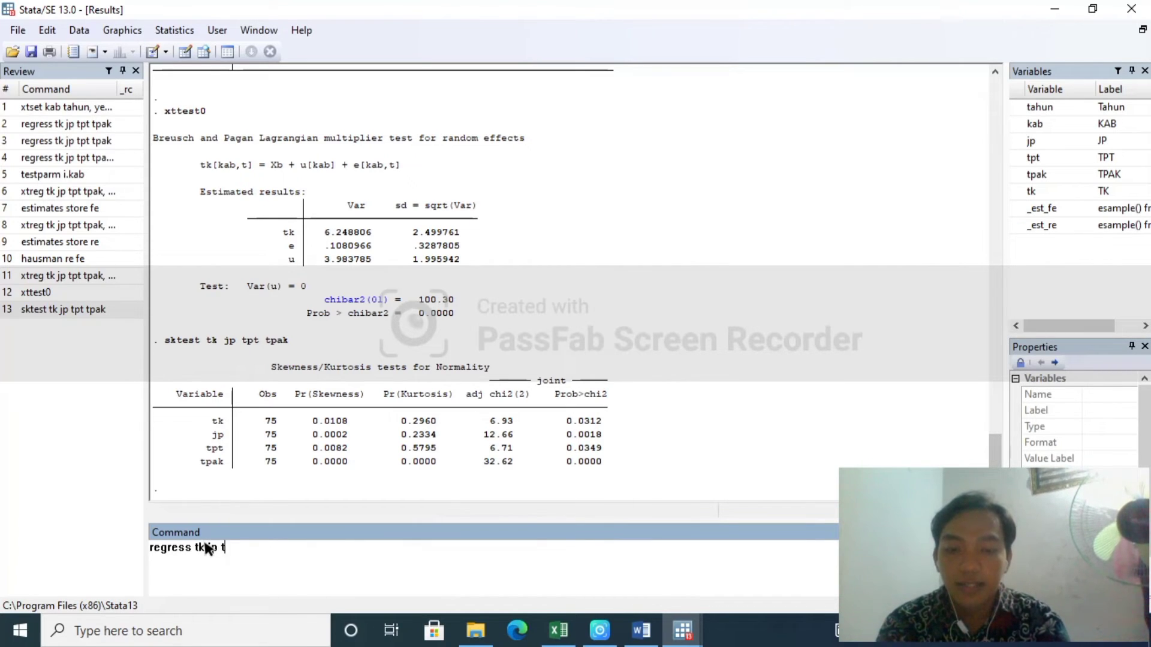
pyautogui.write('pttpak')
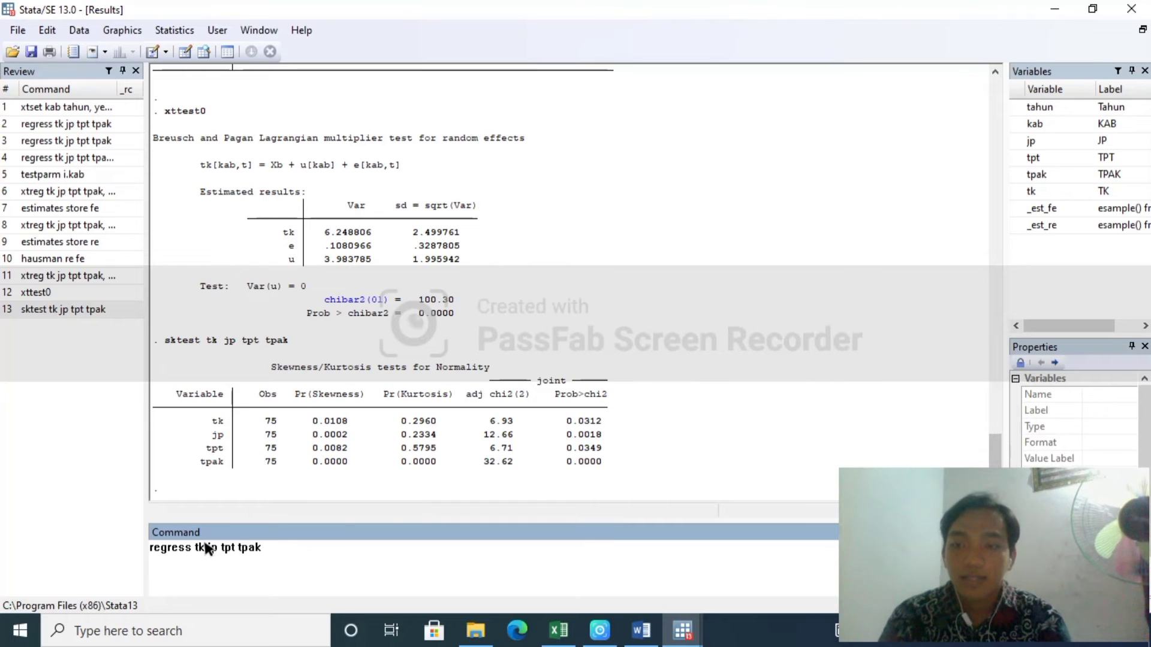
pyautogui.press('Return')
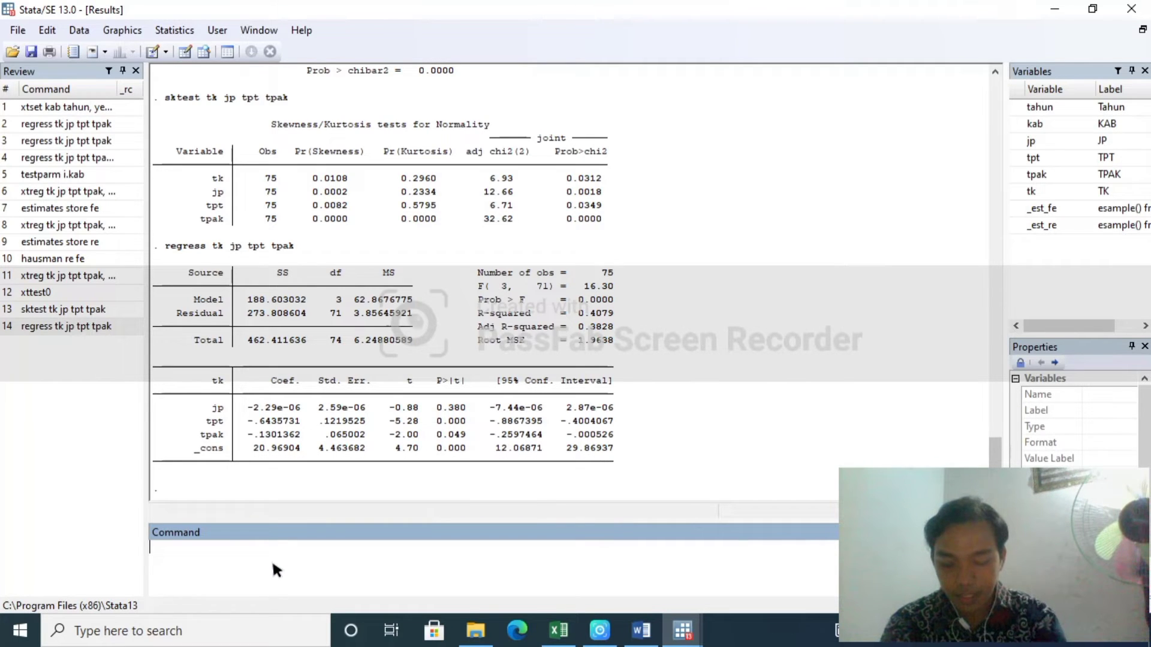
pyautogui.write('vif')
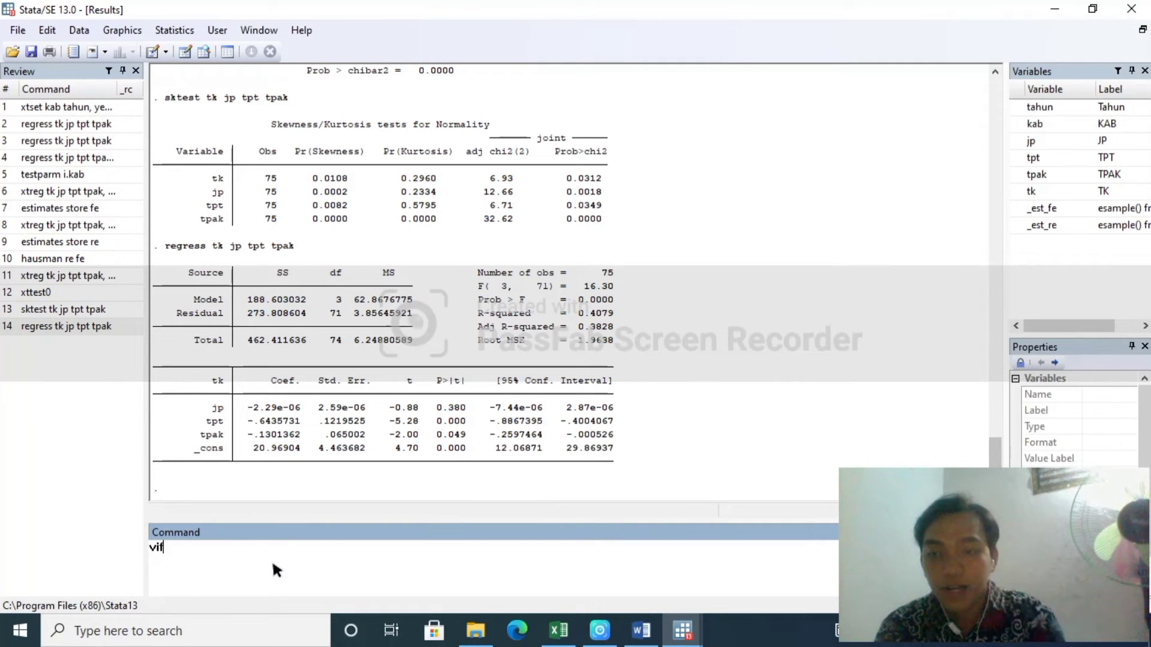
pyautogui.press('Return')
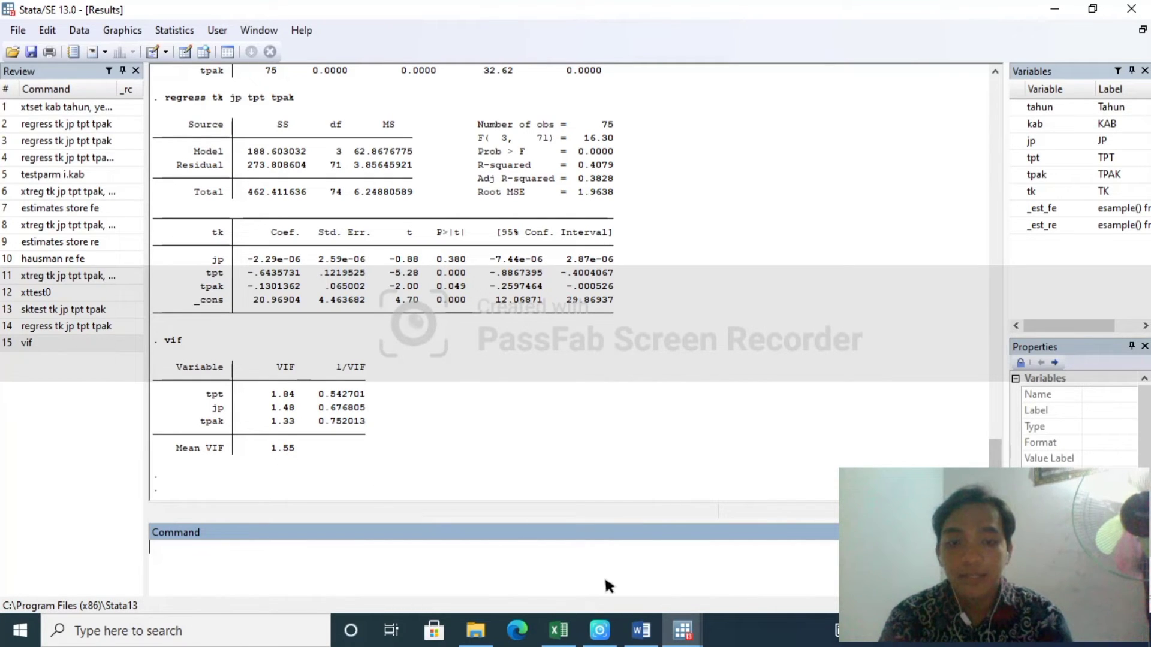
# - In the Word notes, write "Tidak multkolineratas" on a new line below the rule "Vif< 10 tidak terjadi Multikolinearitas"
pyautogui.click(640, 630)
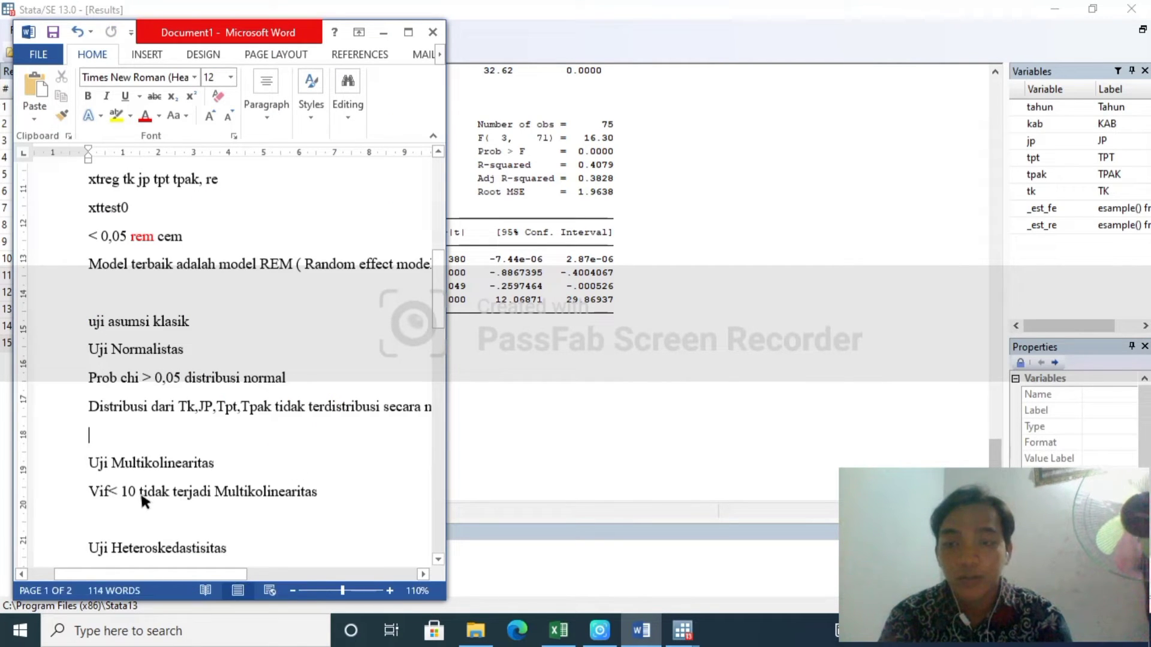
pyautogui.click(321, 495)
pyautogui.press('Return')
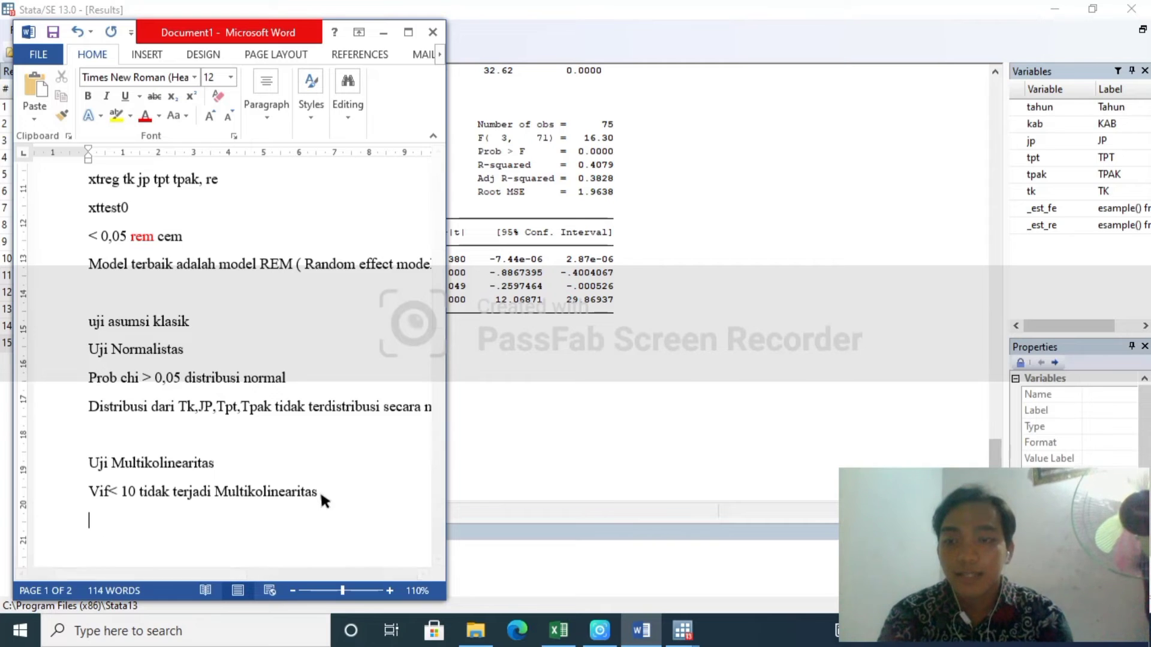
pyautogui.write('tidak mu')
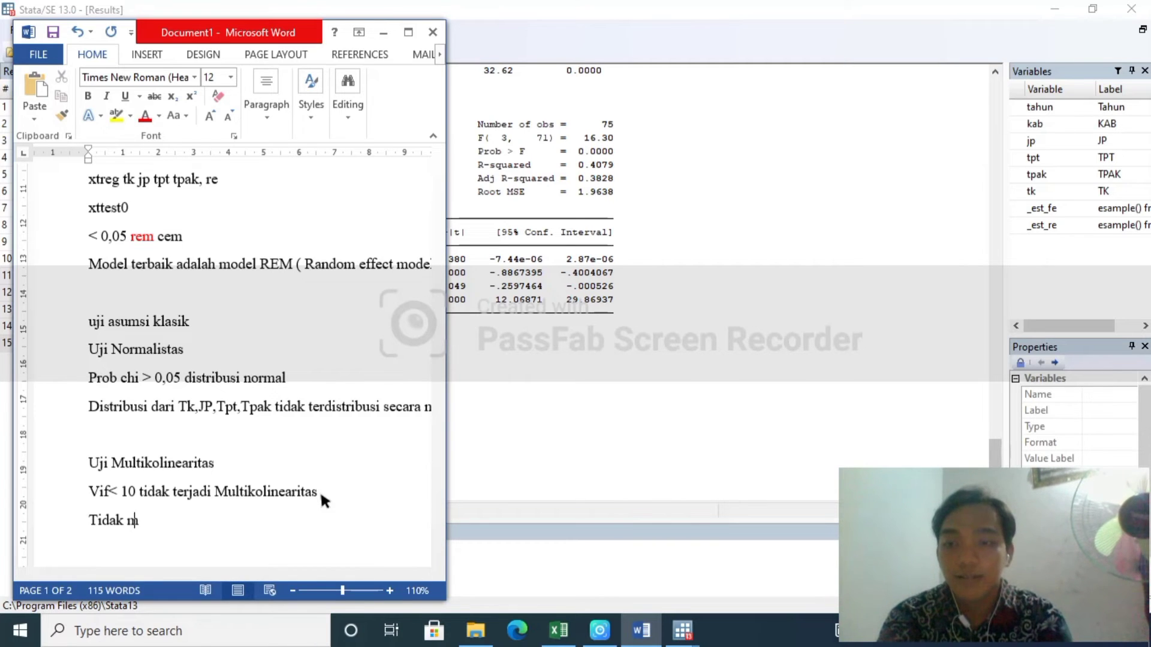
pyautogui.write('lti m')
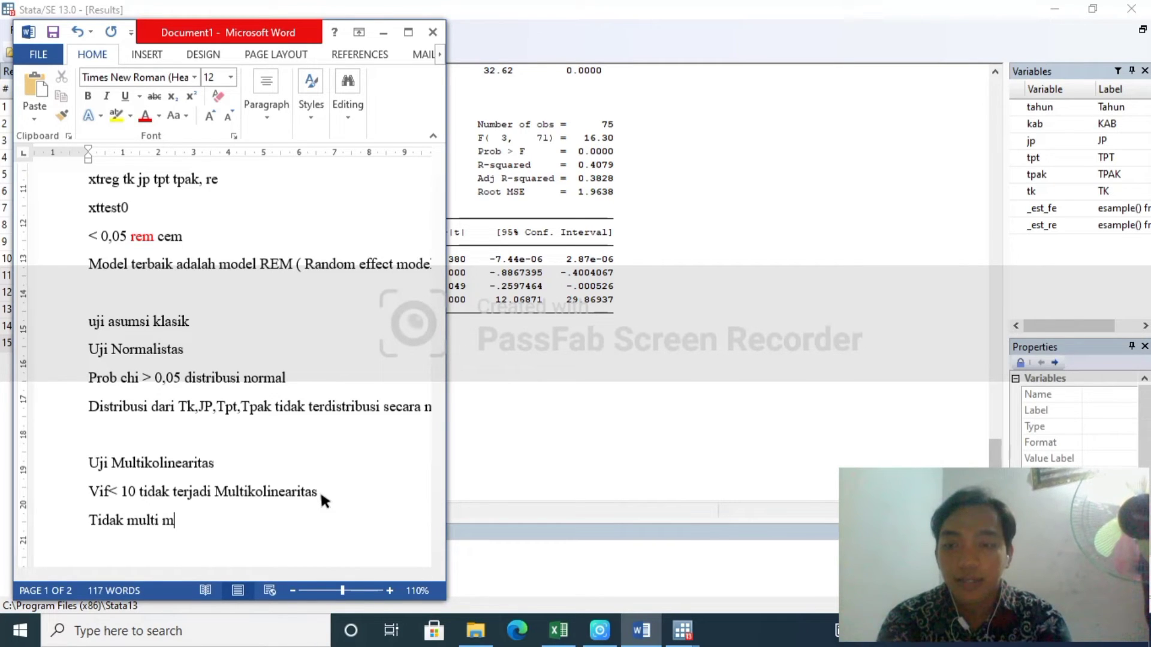
pyautogui.press('BackSpace')
pyautogui.press('BackSpace')
pyautogui.press('BackSpace')
pyautogui.write('koli')
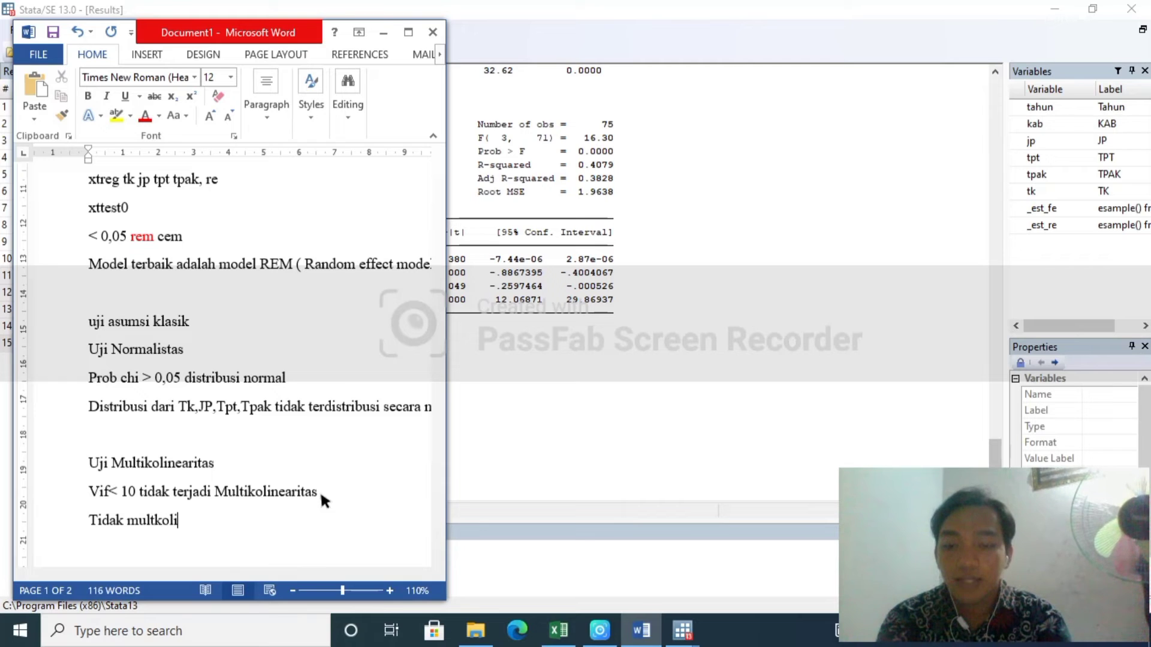
pyautogui.write('neratas')
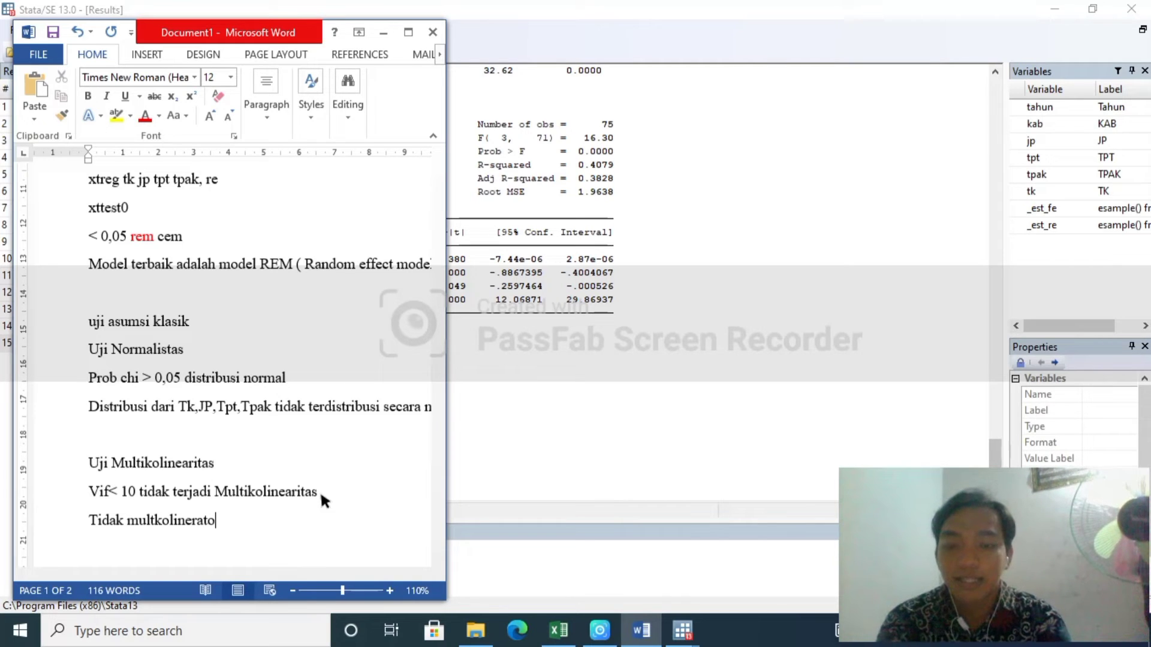
pyautogui.press('BackSpace')
pyautogui.press('BackSpace')
pyautogui.write('as')
pyautogui.press('BackSpace')
pyautogui.press('BackSpace')
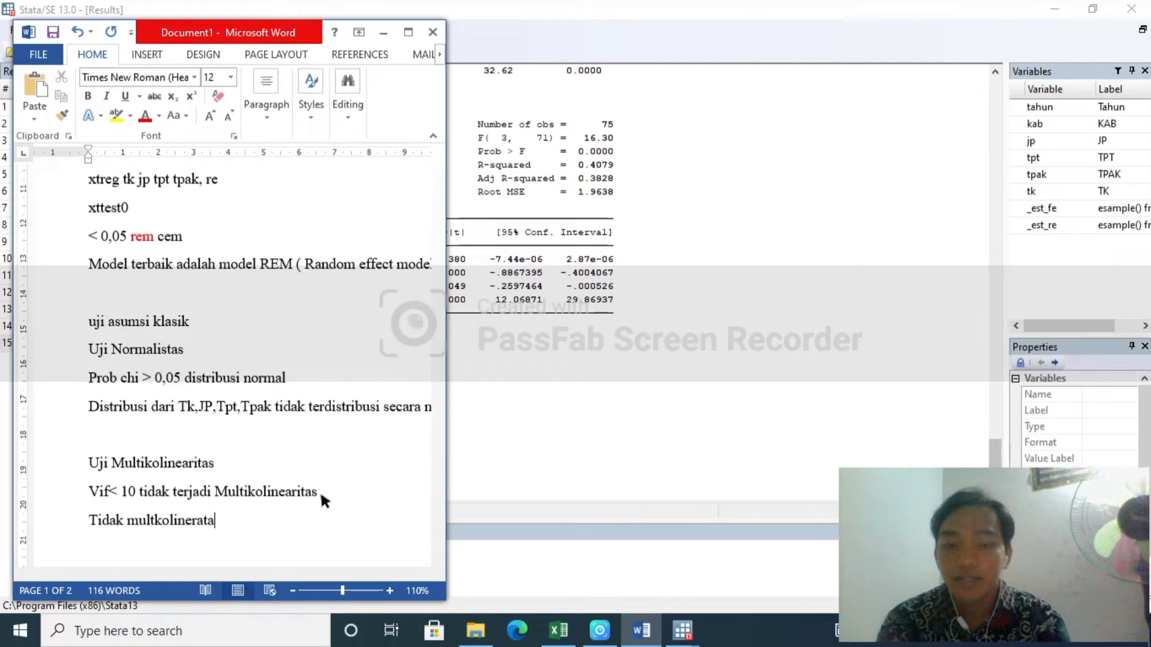
pyautogui.write('i')
pyautogui.press('BackSpace')
pyautogui.write('as')
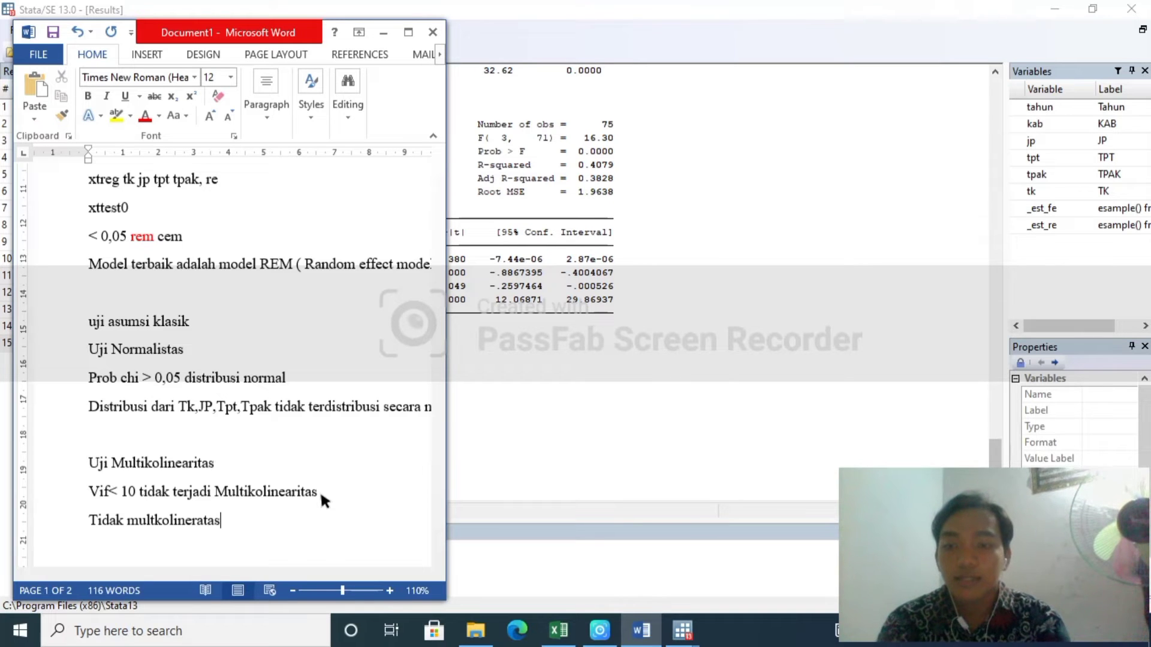
# - Review the VIF table in Stata and read the Uji Heteroskedastisitas rule in the Word notes
pyautogui.click(555, 442)
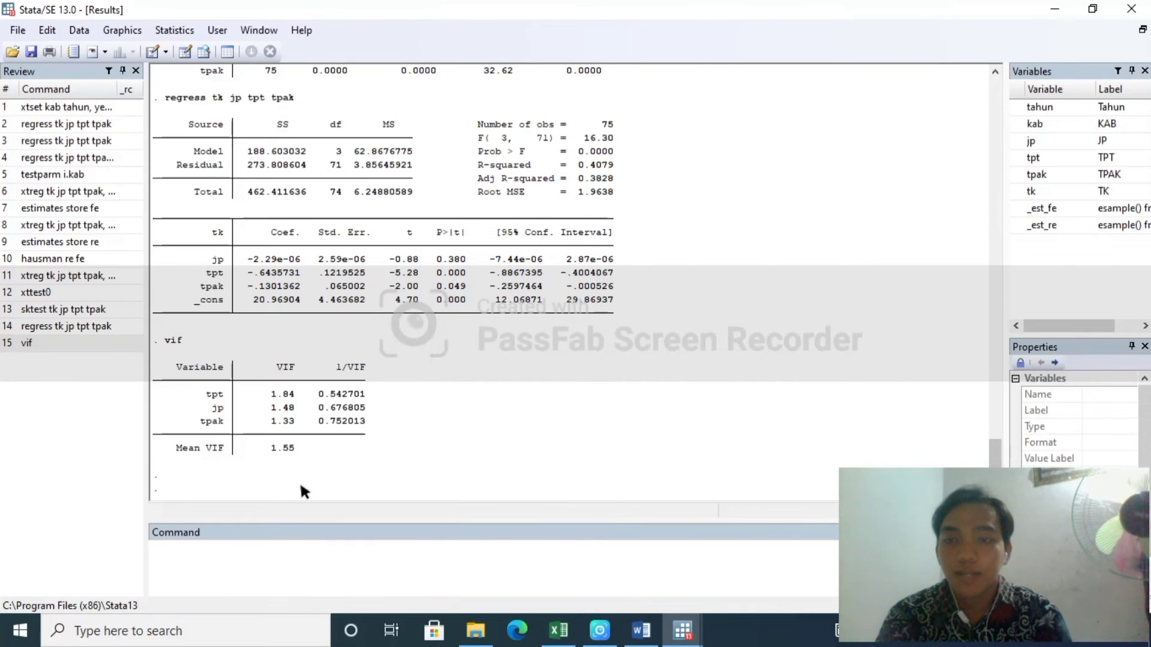
pyautogui.click(644, 634)
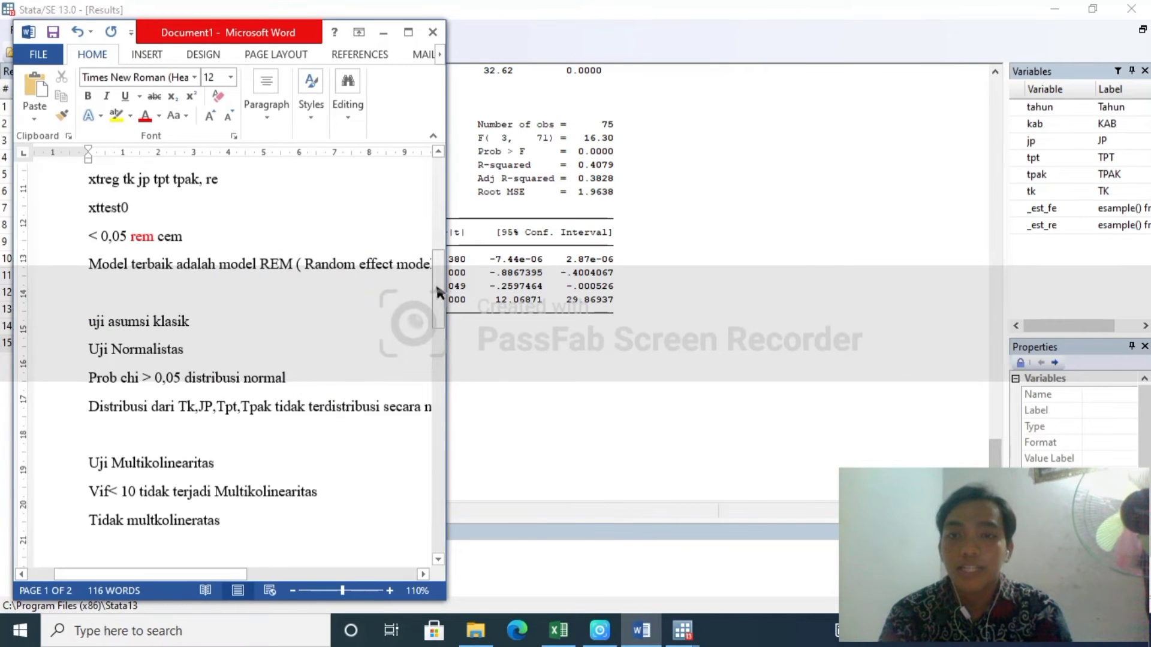
pyautogui.moveTo(438, 294); pyautogui.dragTo(442, 367)
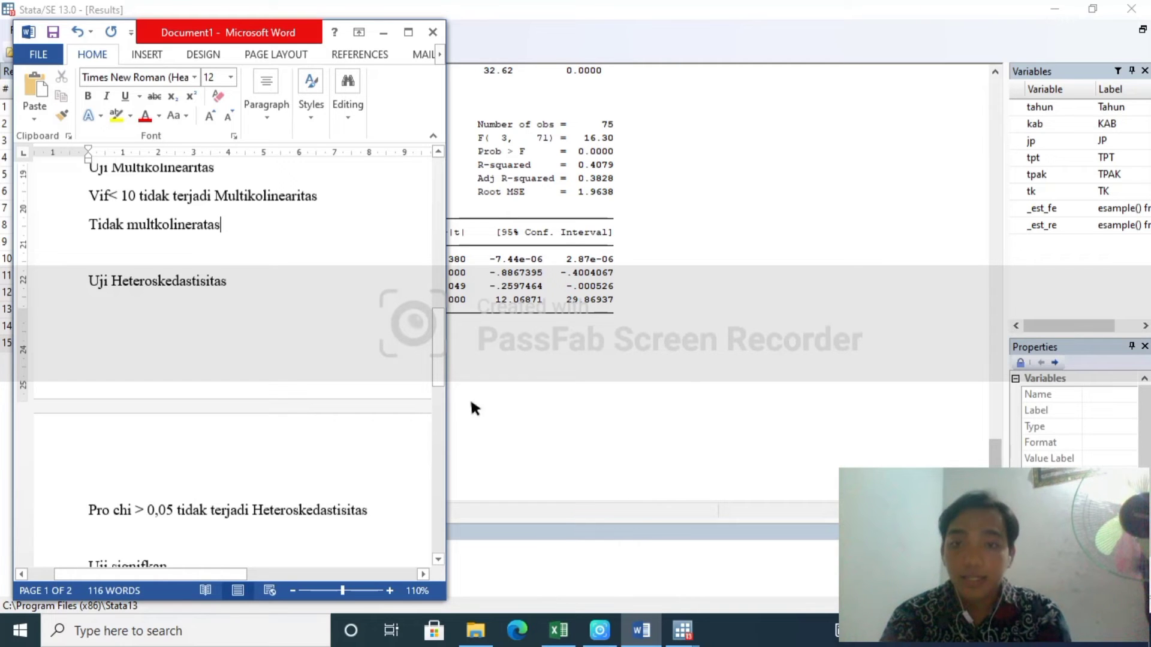
# - In Stata, run the Breusch-Pagan/Cook-Weisberg heteroskedasticity test on the fitted values of the regression
pyautogui.click(546, 440)
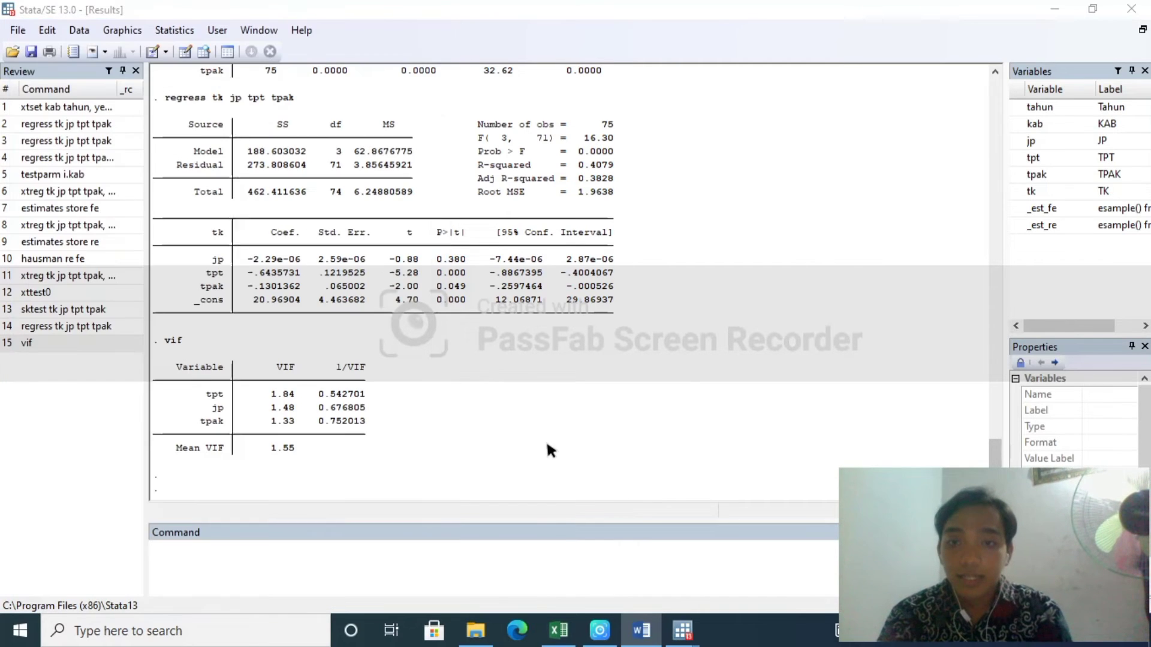
pyautogui.click(176, 31)
pyautogui.moveTo(212, 72)
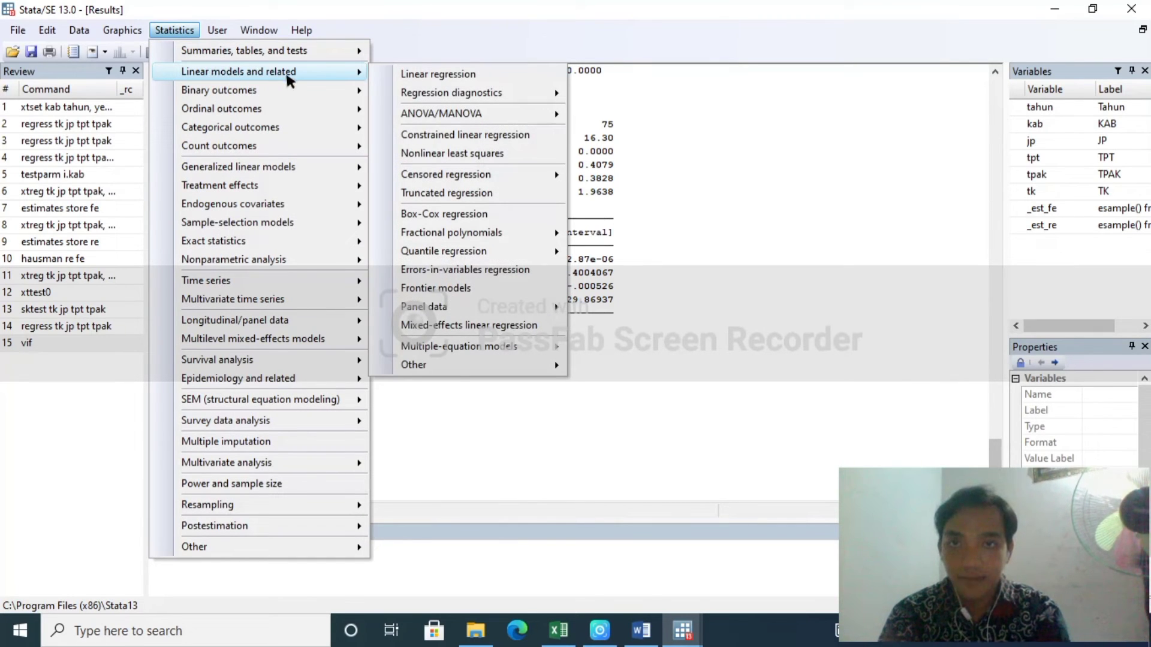
pyautogui.moveTo(430, 95)
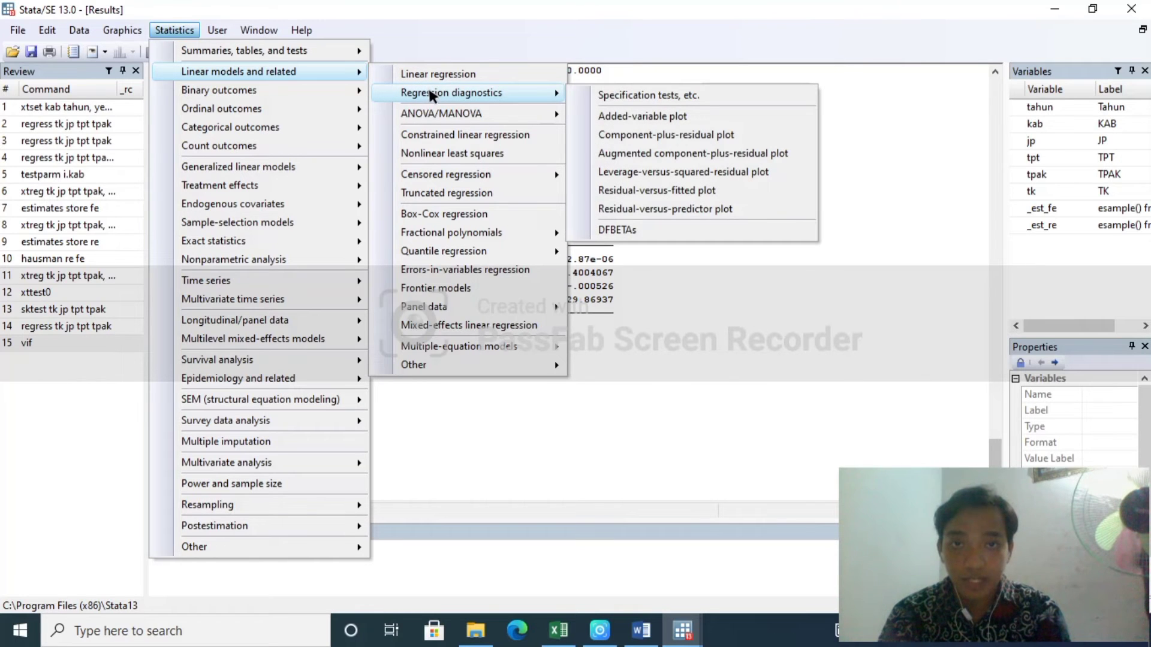
pyautogui.click(621, 99)
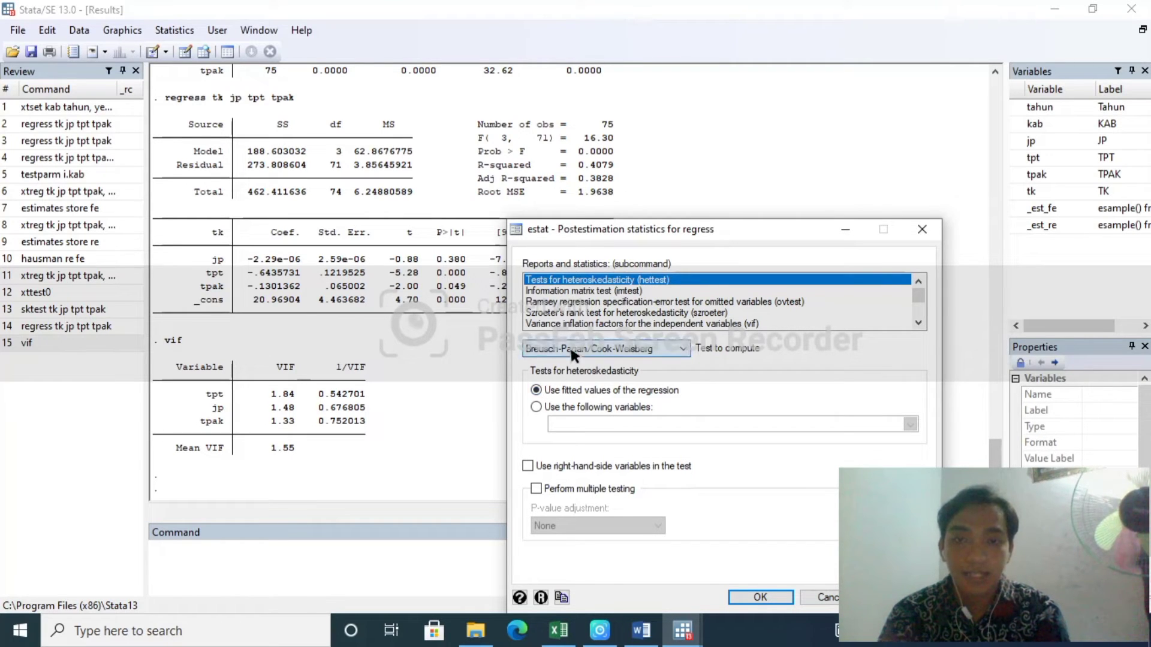
pyautogui.click(555, 347)
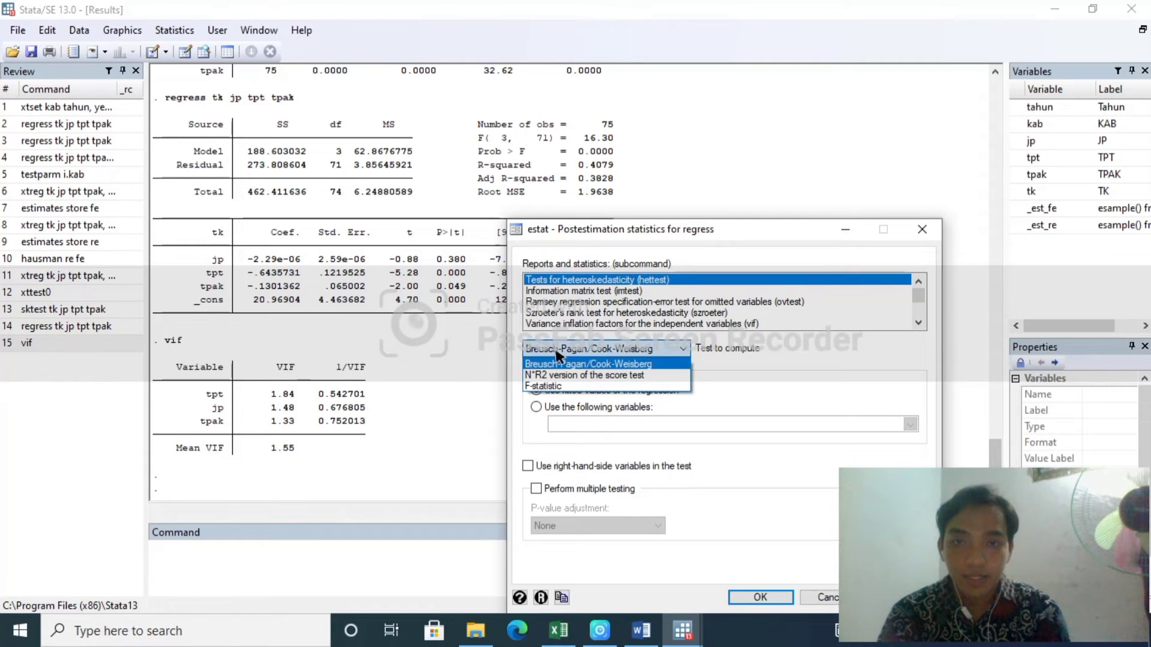
pyautogui.click(557, 360)
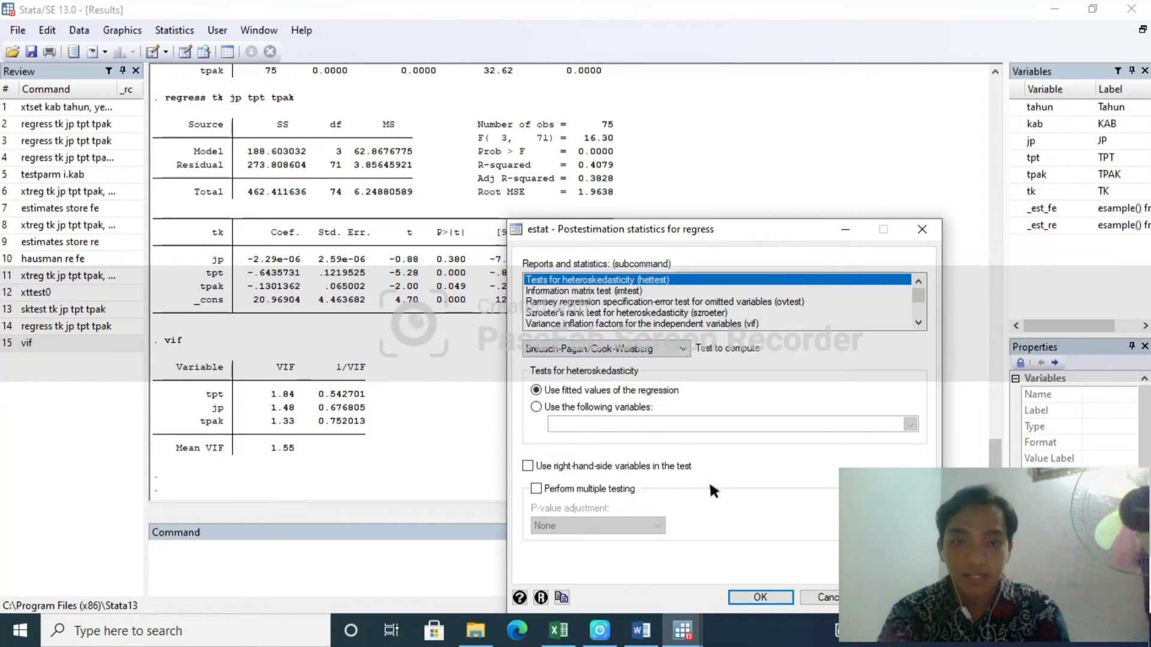
pyautogui.click(748, 598)
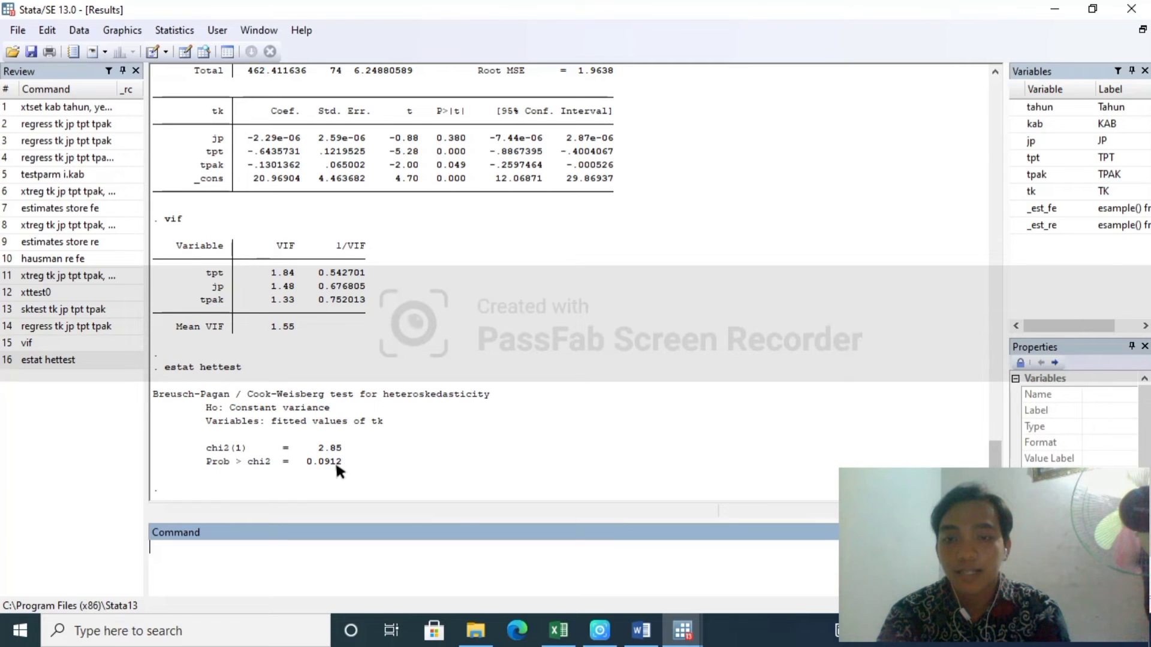
# - Place the Word notes beside Stata's test results and write "Tidak heteroskedasitas" below the "Pro chi > 0,05" heteroskedasticity rule
pyautogui.click(641, 631)
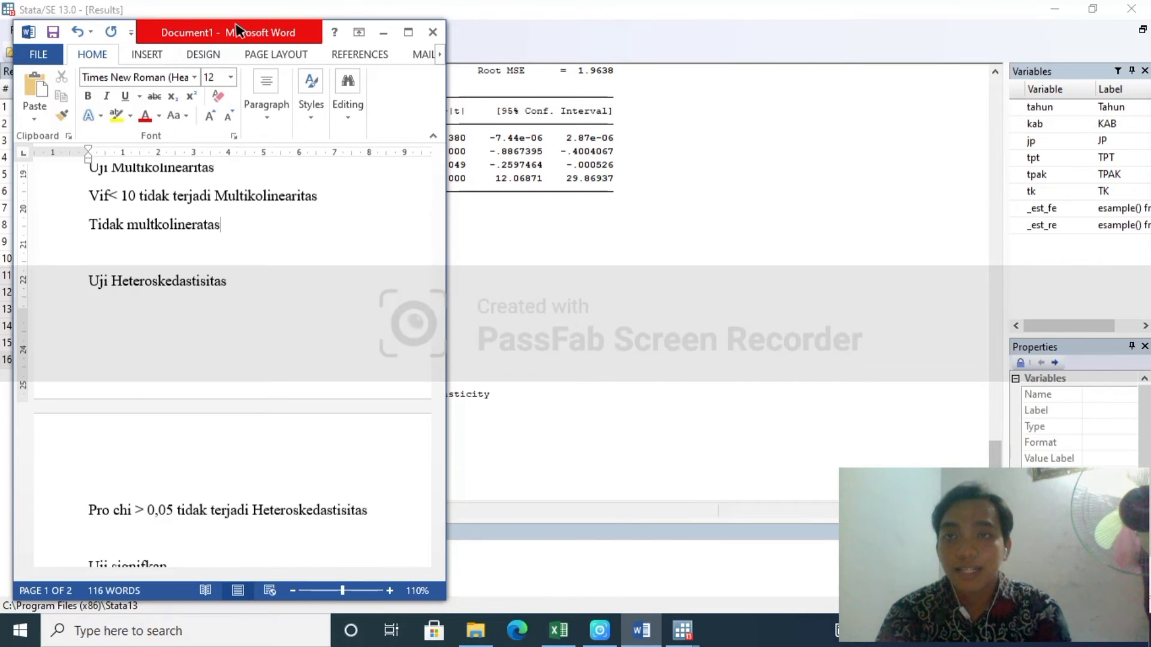
pyautogui.moveTo(238, 27); pyautogui.dragTo(711, 33)
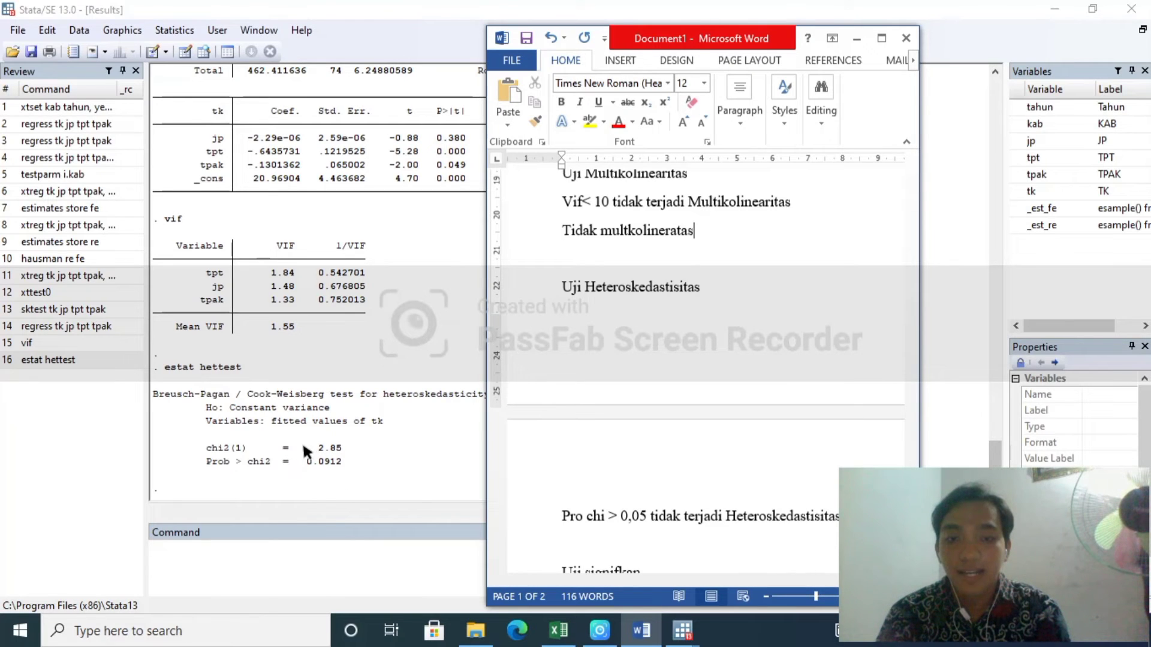
pyautogui.click(582, 541)
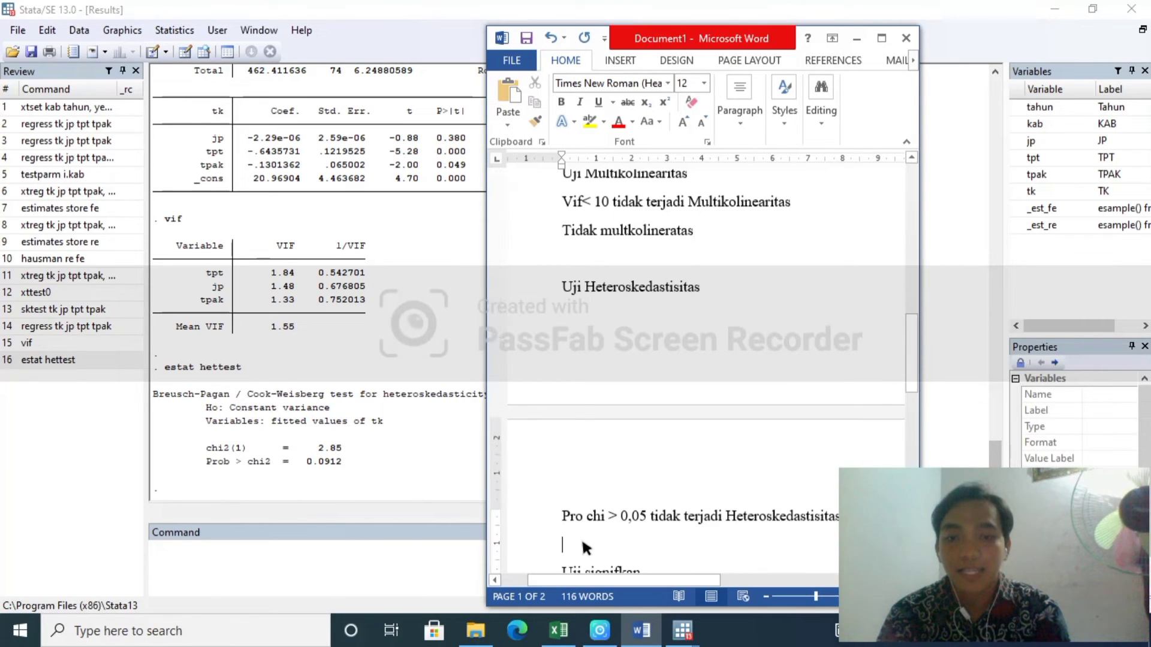
pyautogui.write('Tidka')
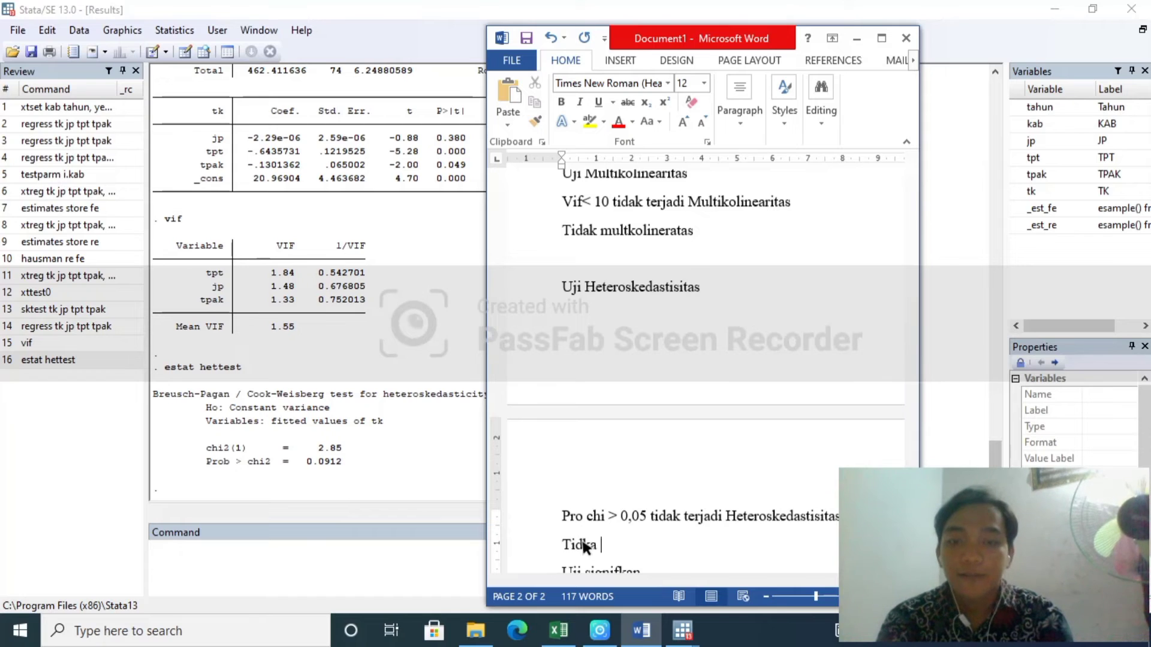
pyautogui.press('BackSpace')
pyautogui.press('BackSpace')
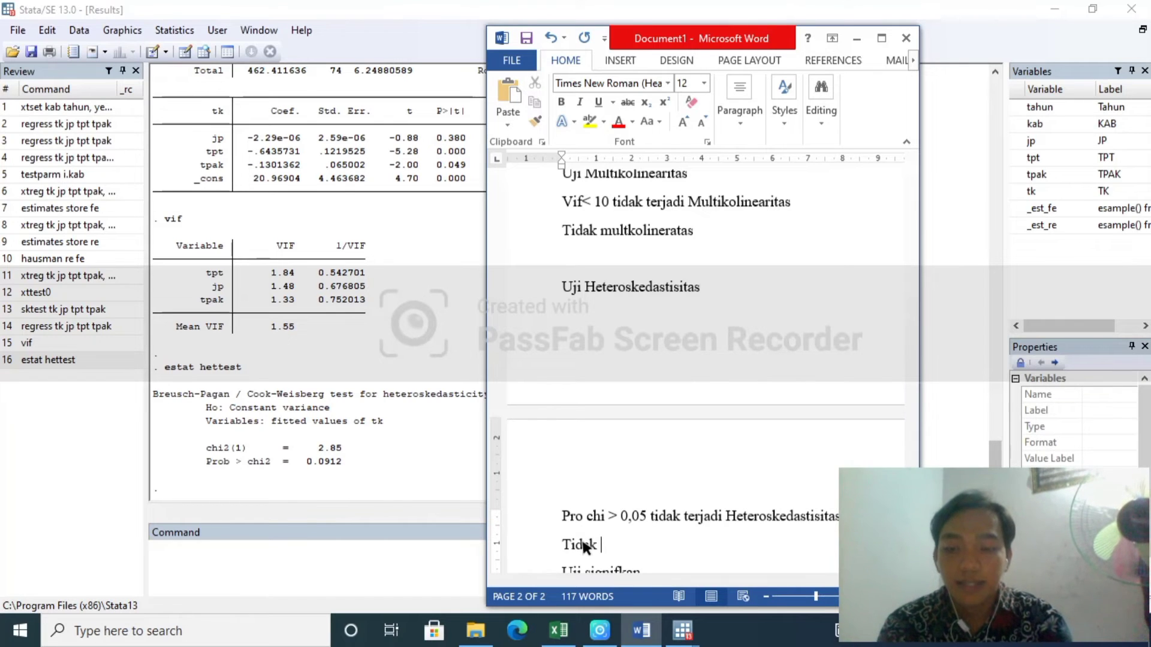
pyautogui.write('ak heteros')
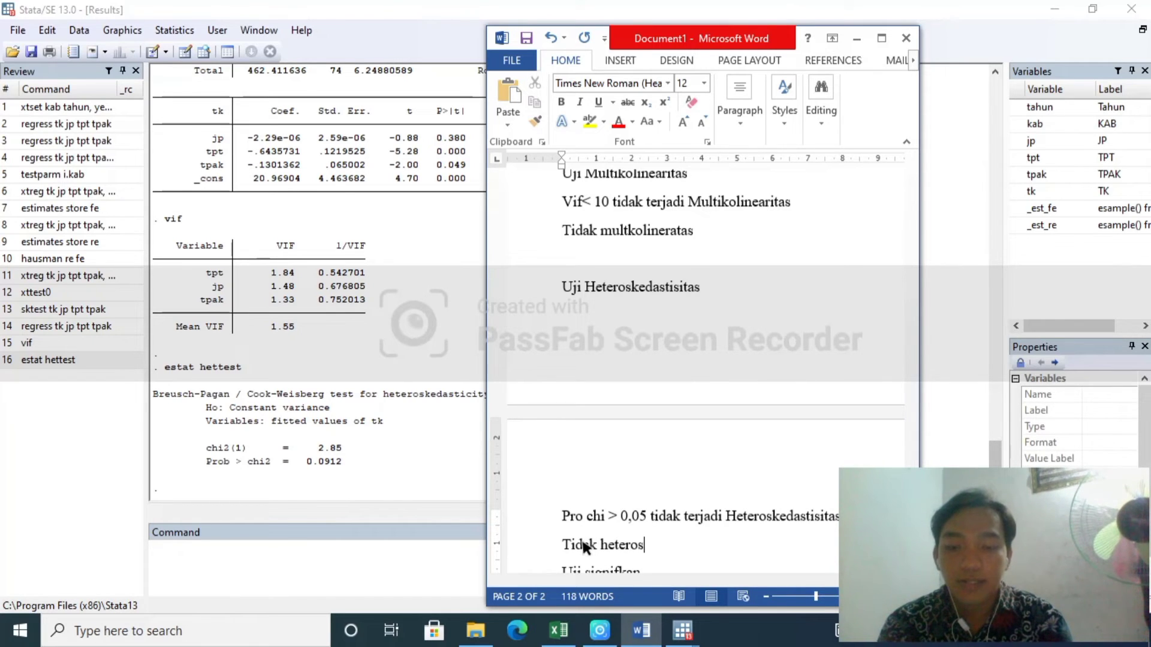
pyautogui.write('kedasitas')
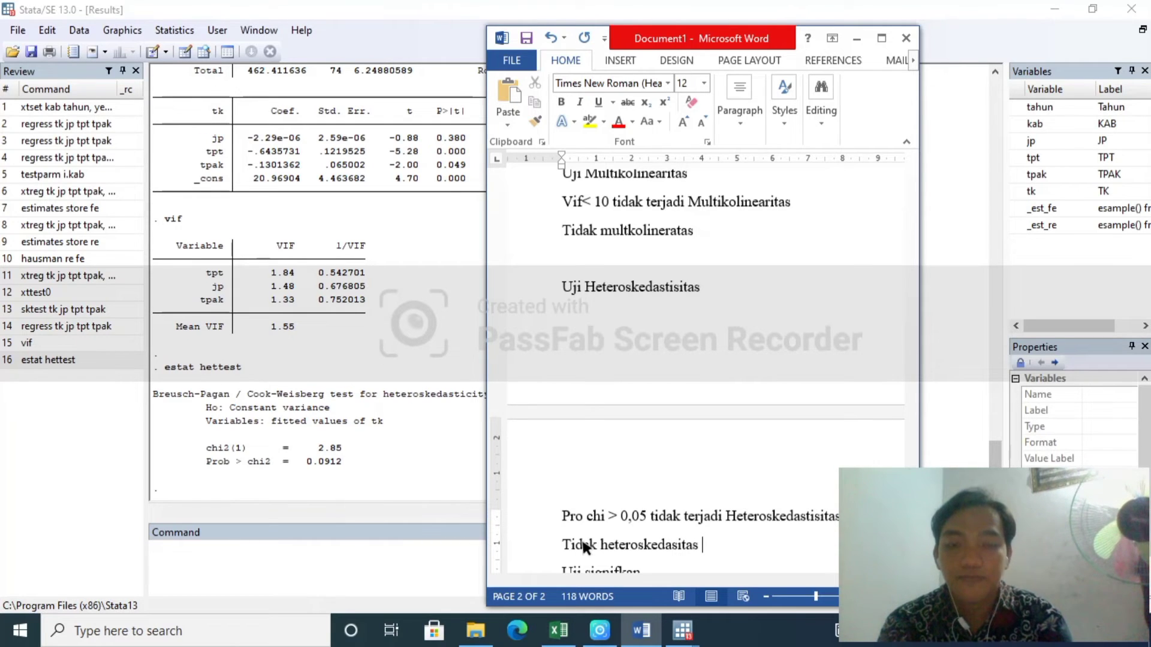
# - Review the Uji signifkan section of the Word notes, covering Uji parsial (uji t), Uji simultan (uji f) and Uji koefisien determinasi
pyautogui.scroll(-1, 583, 542)
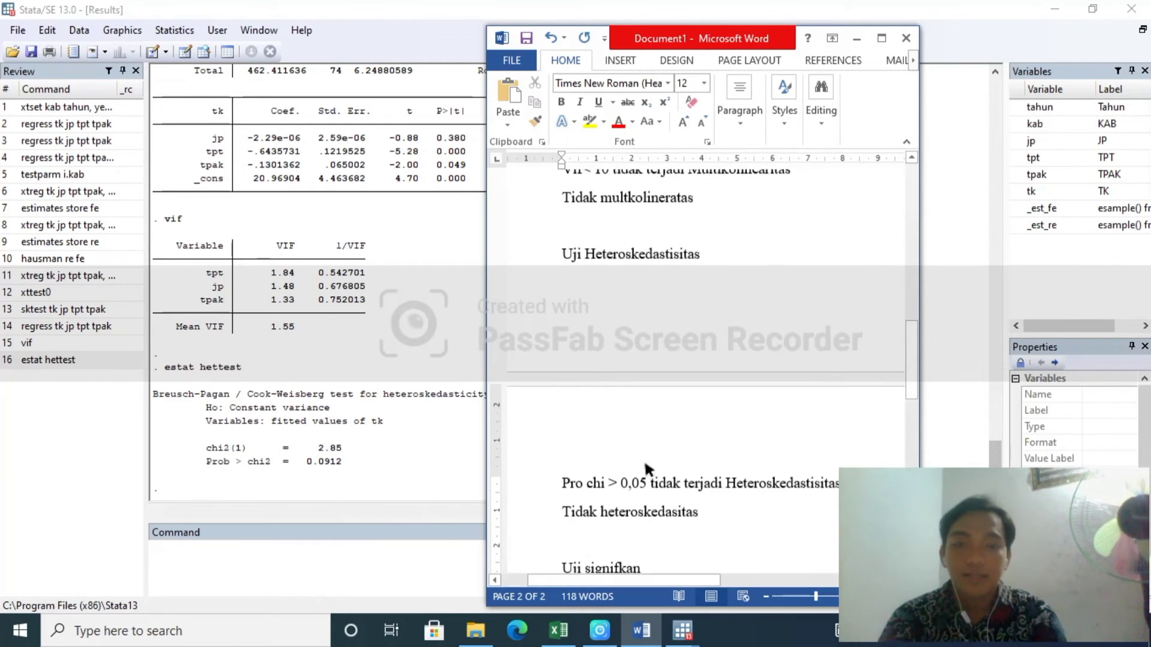
pyautogui.moveTo(910, 365); pyautogui.dragTo(919, 414)
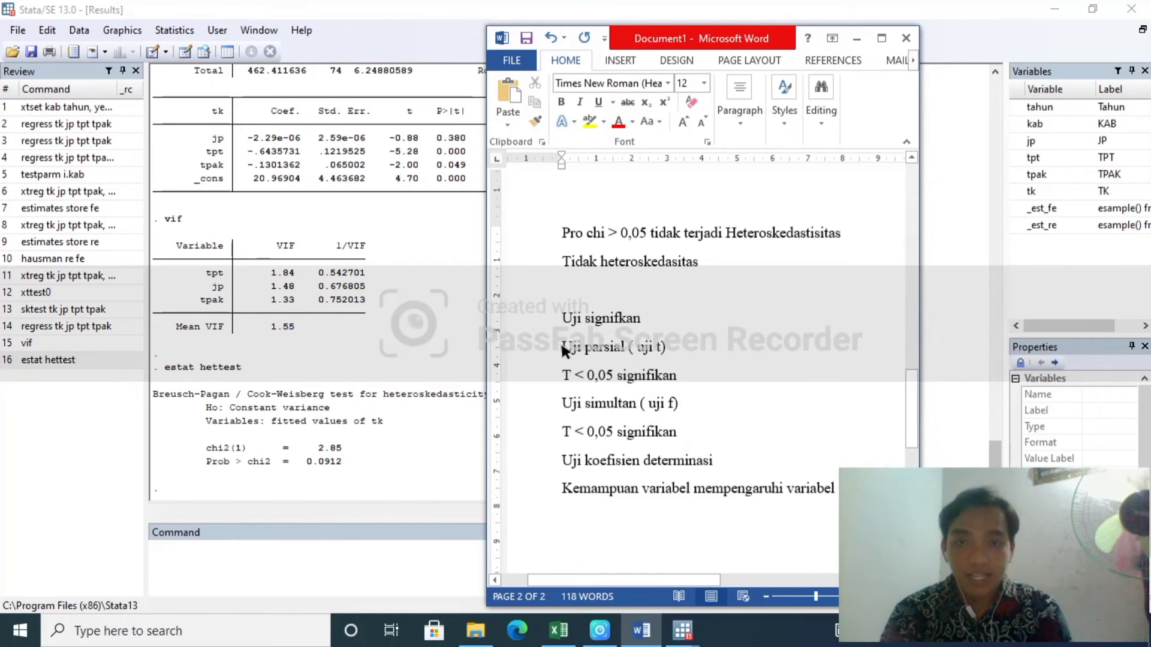
pyautogui.moveTo(564, 351); pyautogui.dragTo(671, 346)
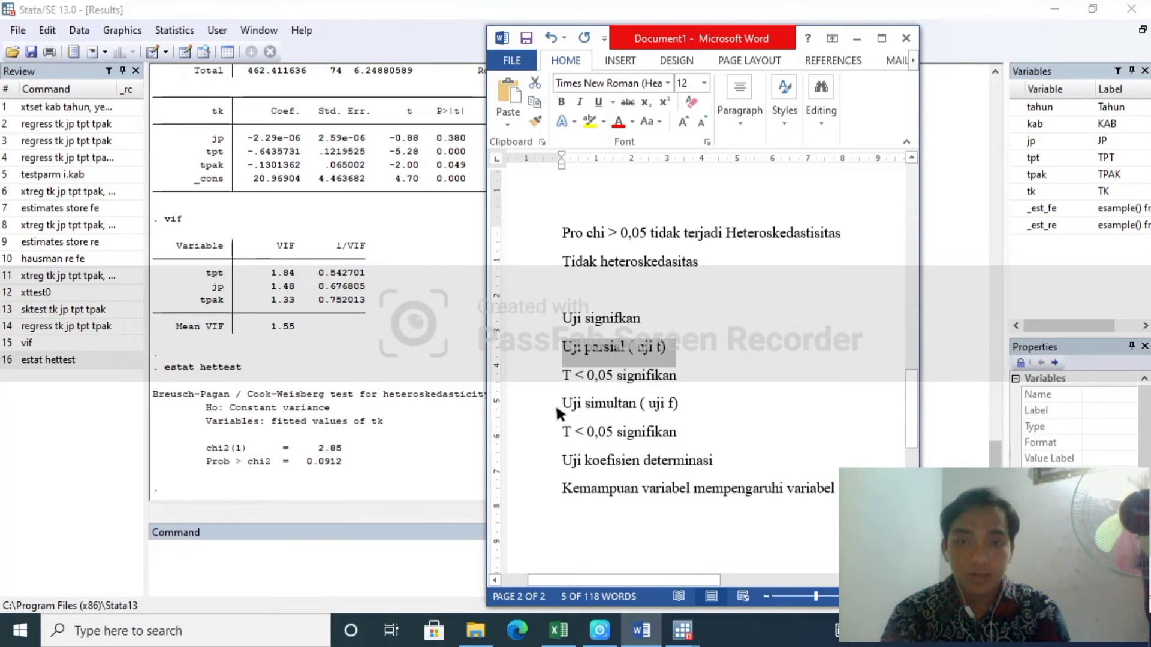
pyautogui.moveTo(562, 404); pyautogui.dragTo(679, 410)
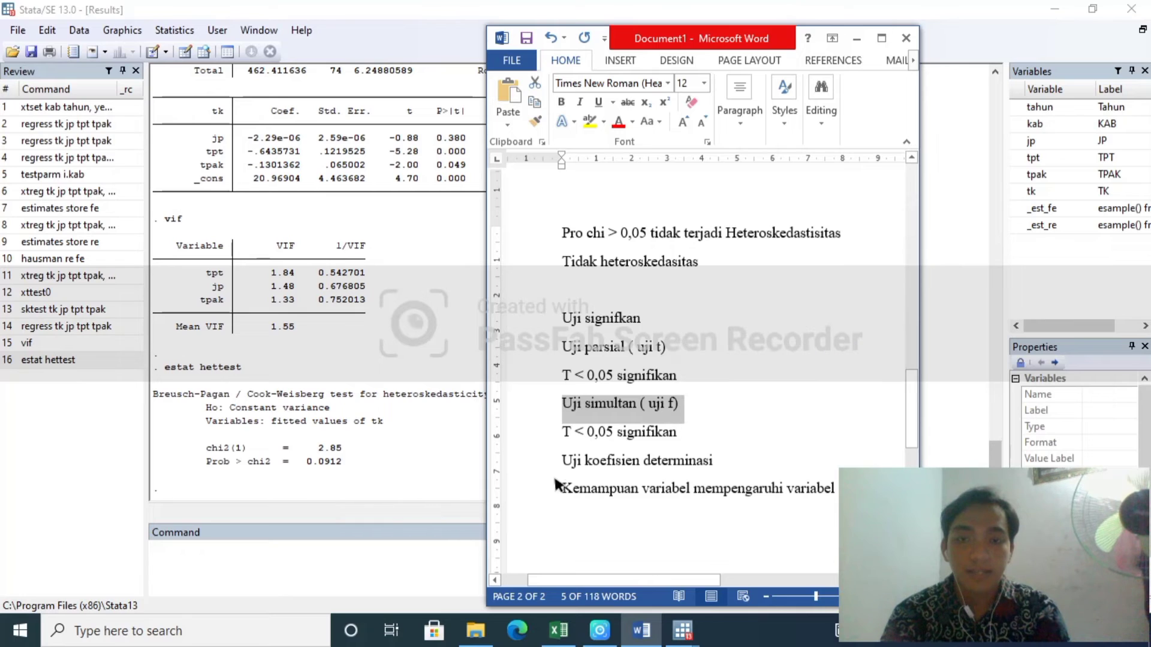
pyautogui.moveTo(563, 460); pyautogui.dragTo(745, 456)
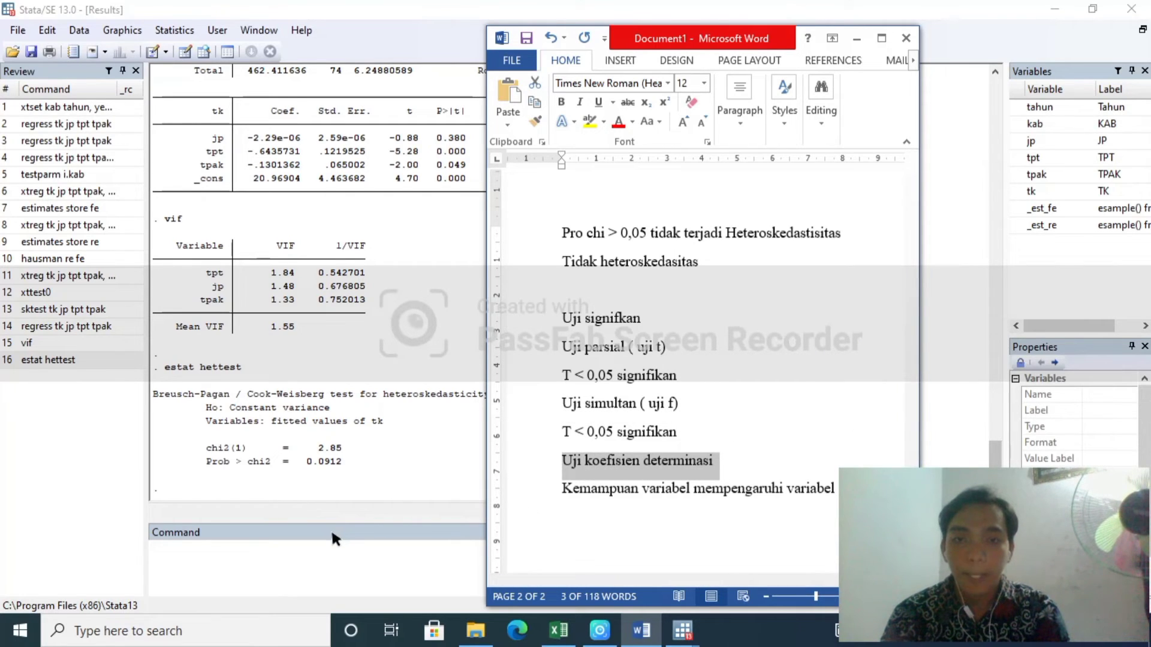
# - In Stata, rerun the regression of tk on jp, tpt and tpak with "regress tk jp tpt tpak"
pyautogui.click(322, 546)
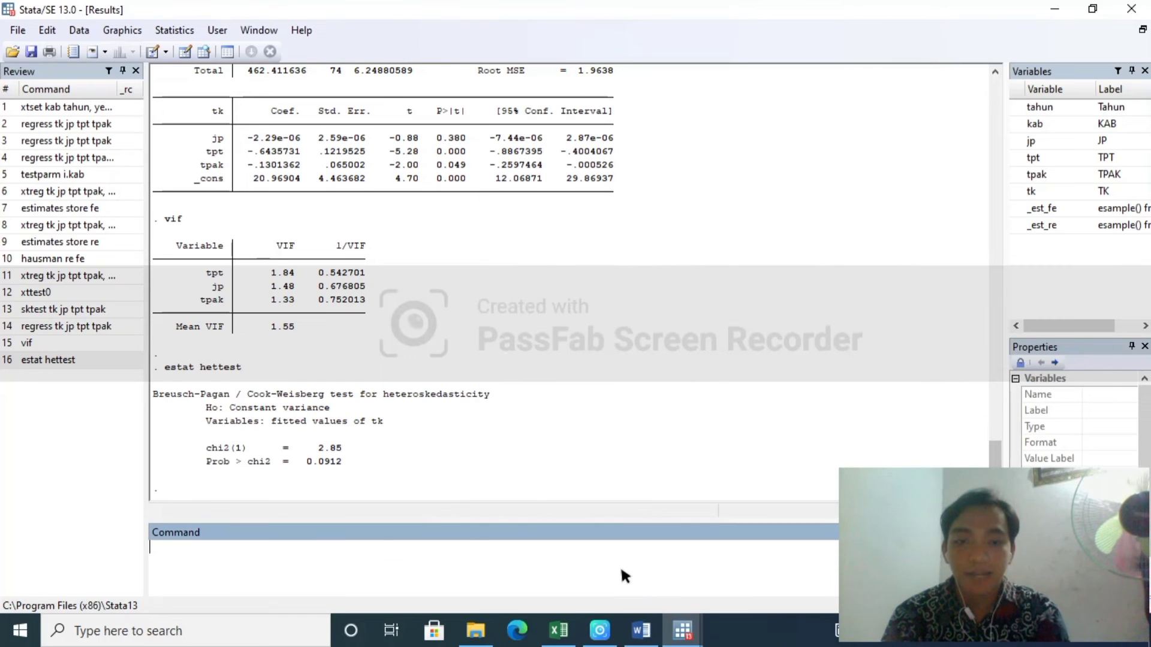
pyautogui.moveTo(639, 629)
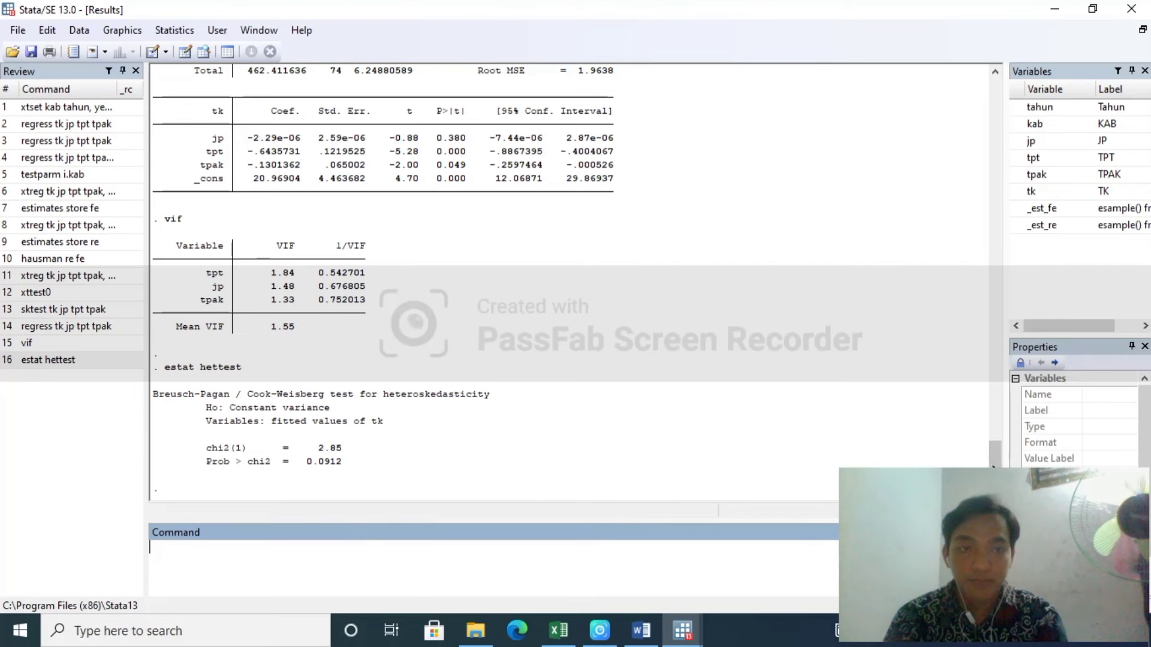
pyautogui.scroll(4, 997, 455)
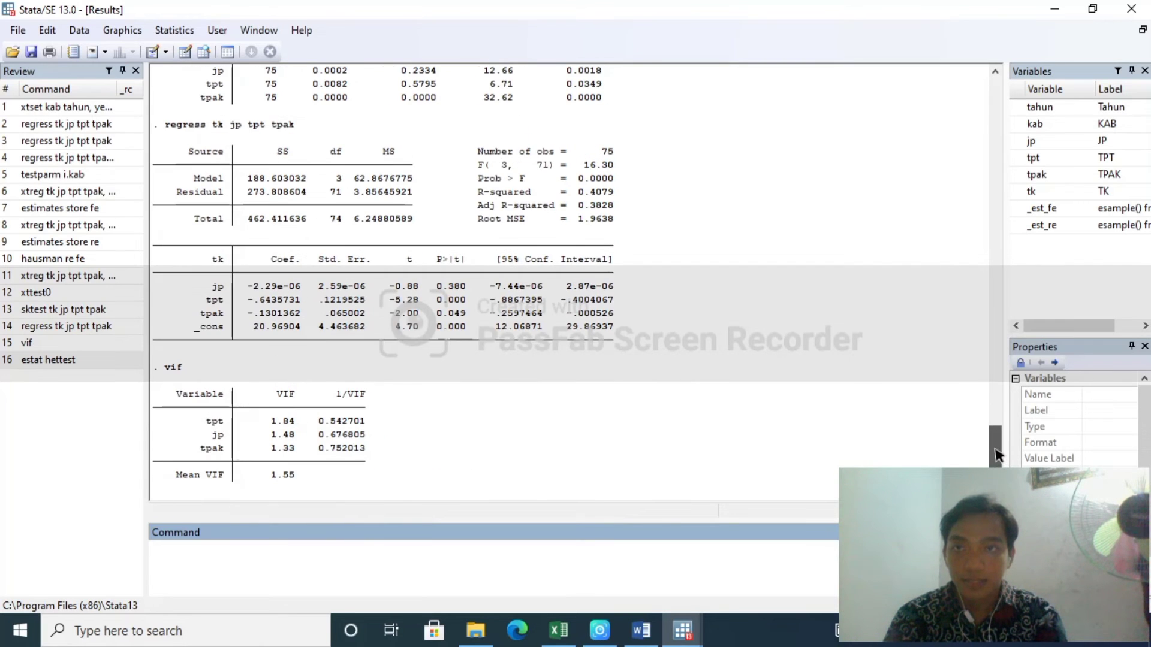
pyautogui.scroll(-4, 996, 456)
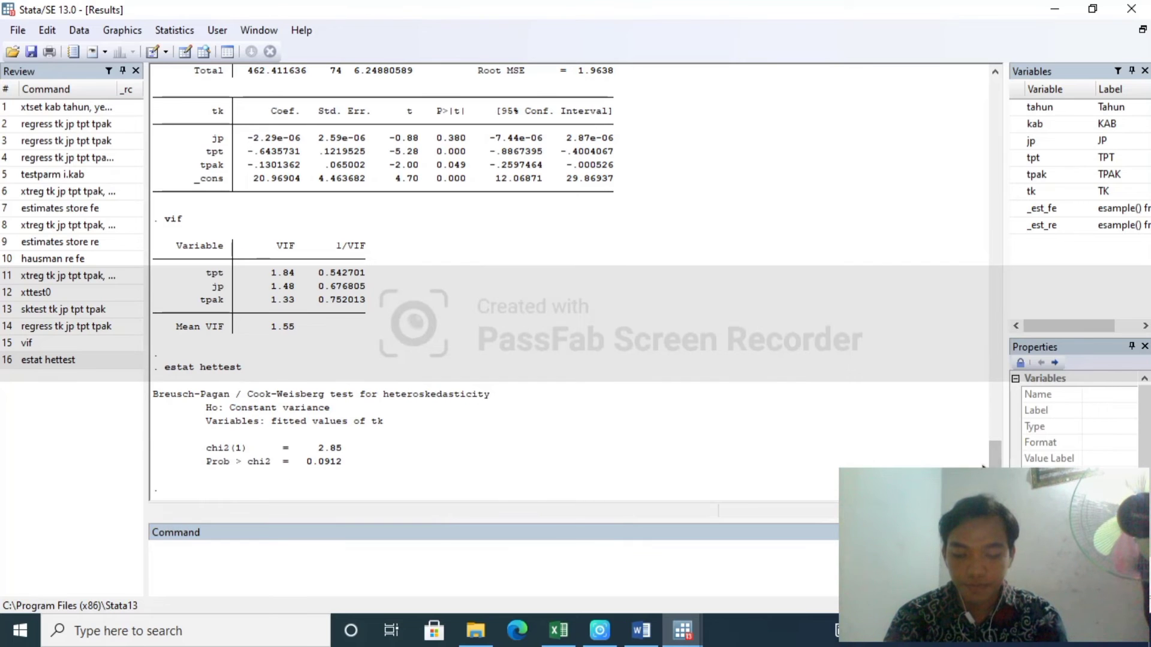
pyautogui.click(316, 577)
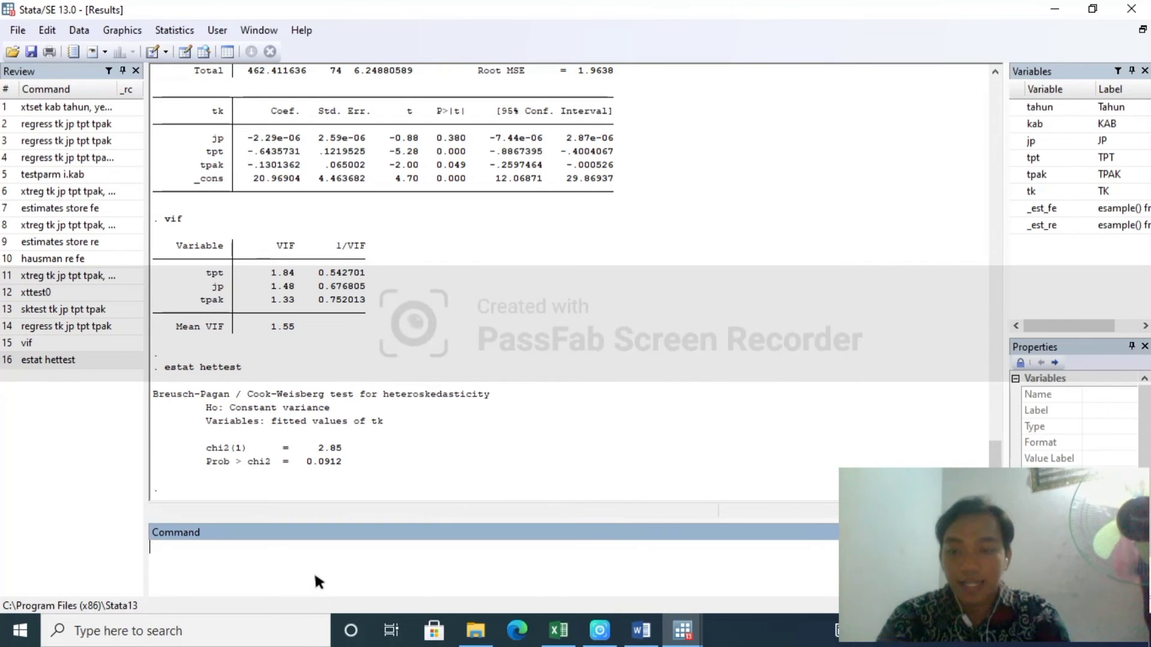
pyautogui.write('regress')
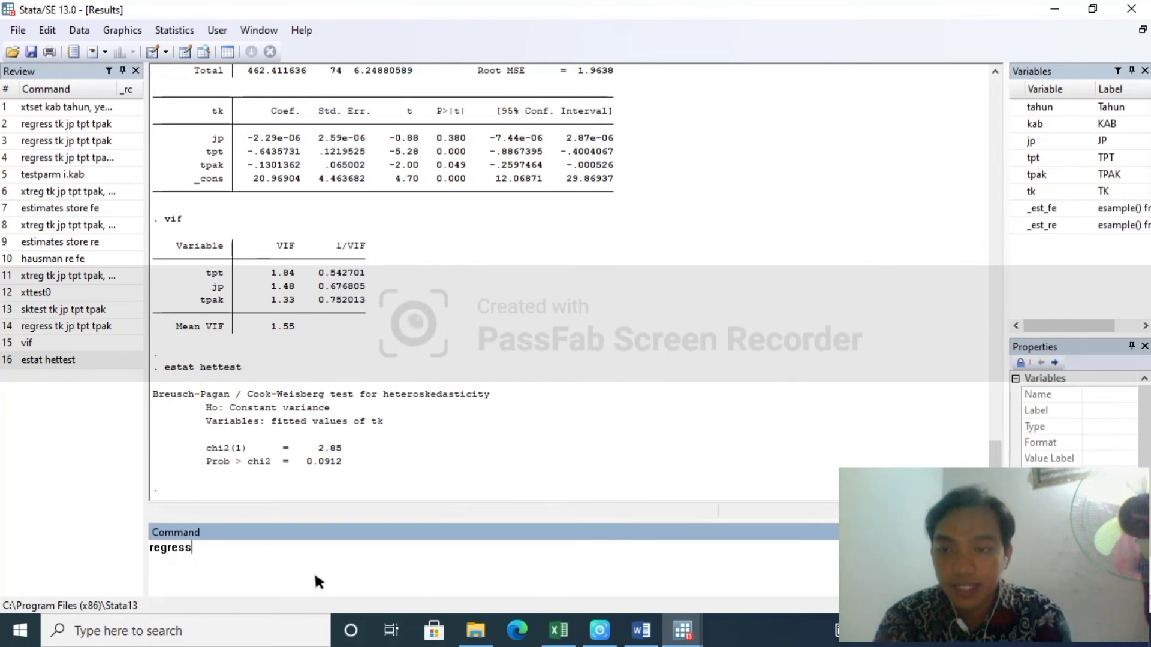
pyautogui.write(' t')
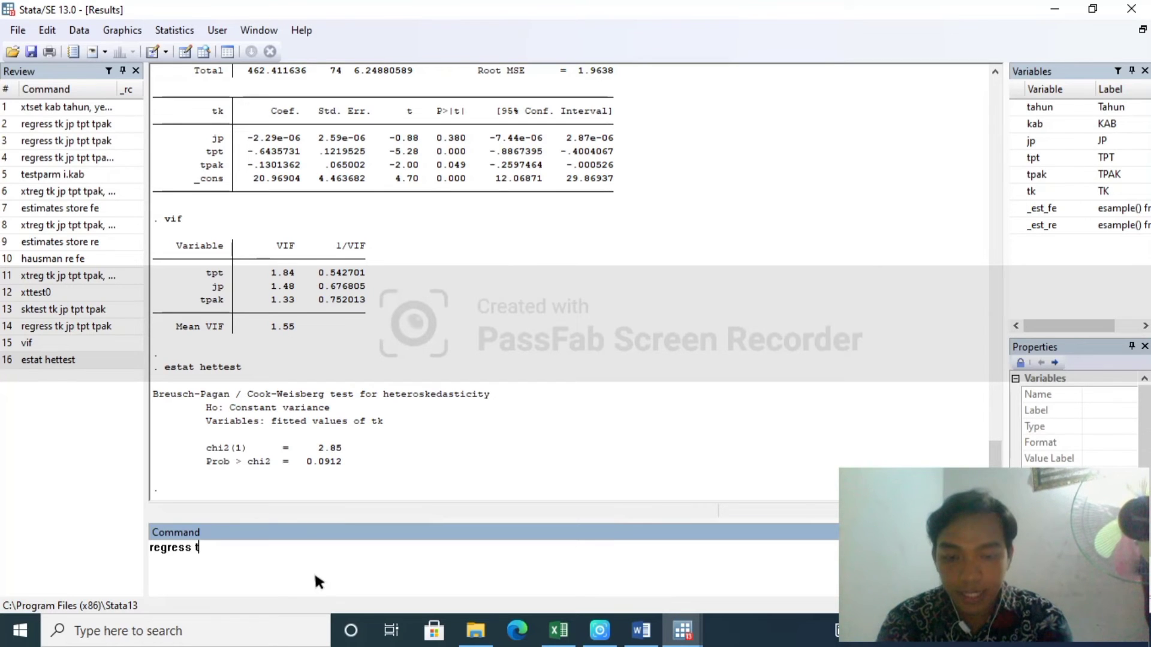
pyautogui.write('k j')
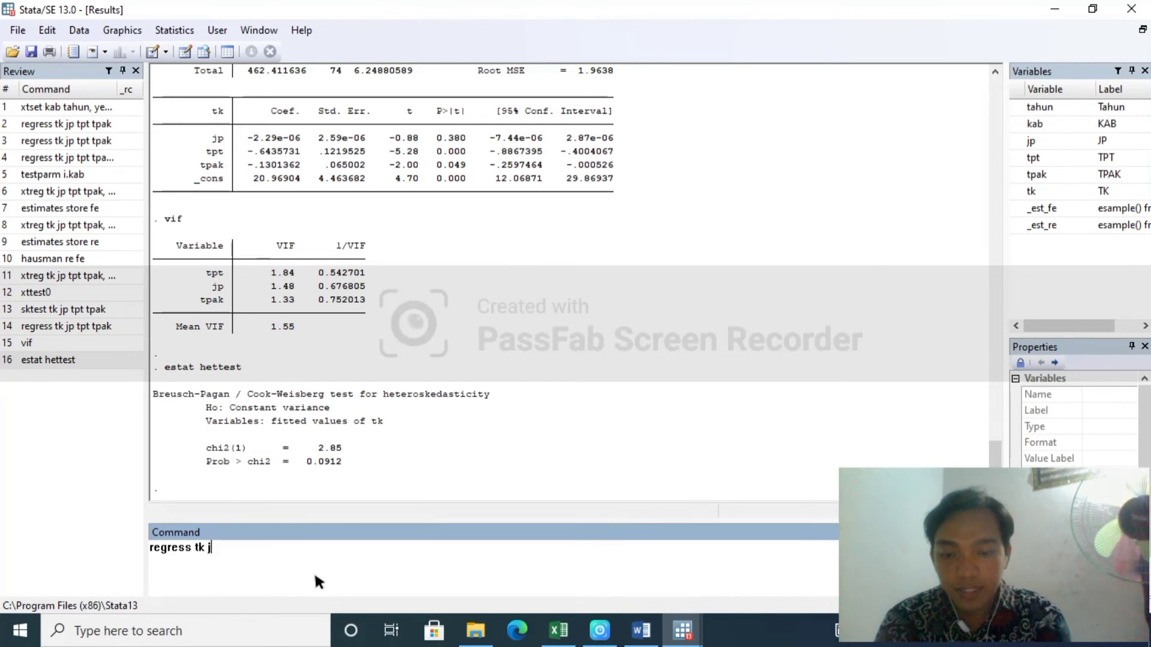
pyautogui.write('p tpt')
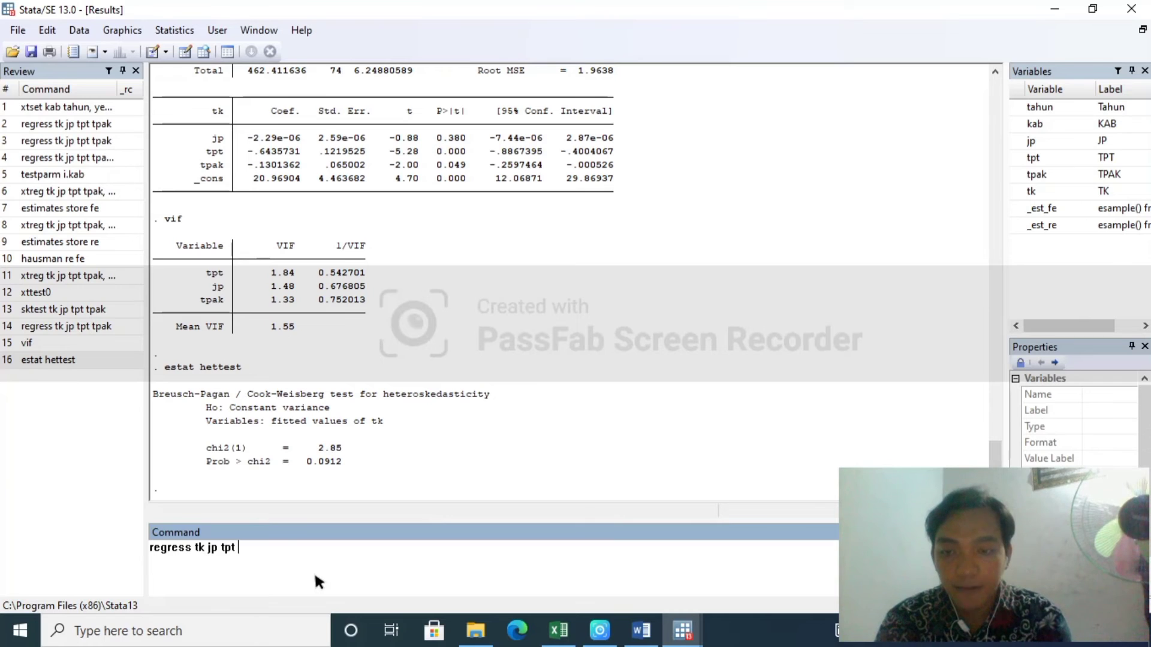
pyautogui.write(' tpak')
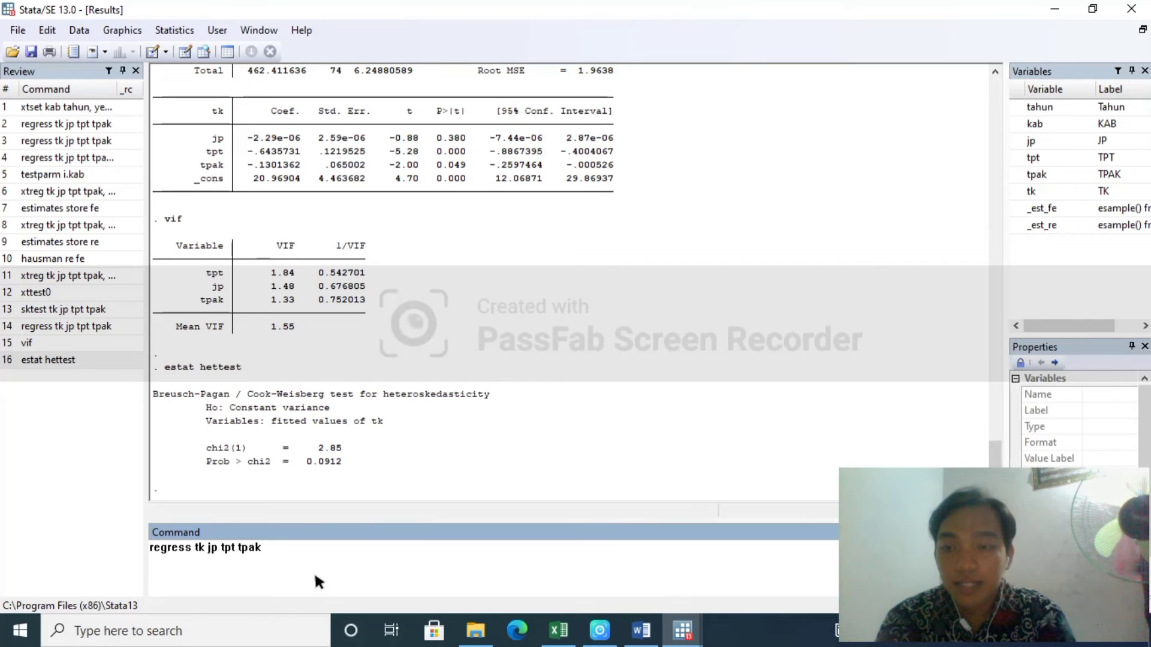
pyautogui.press('Return')
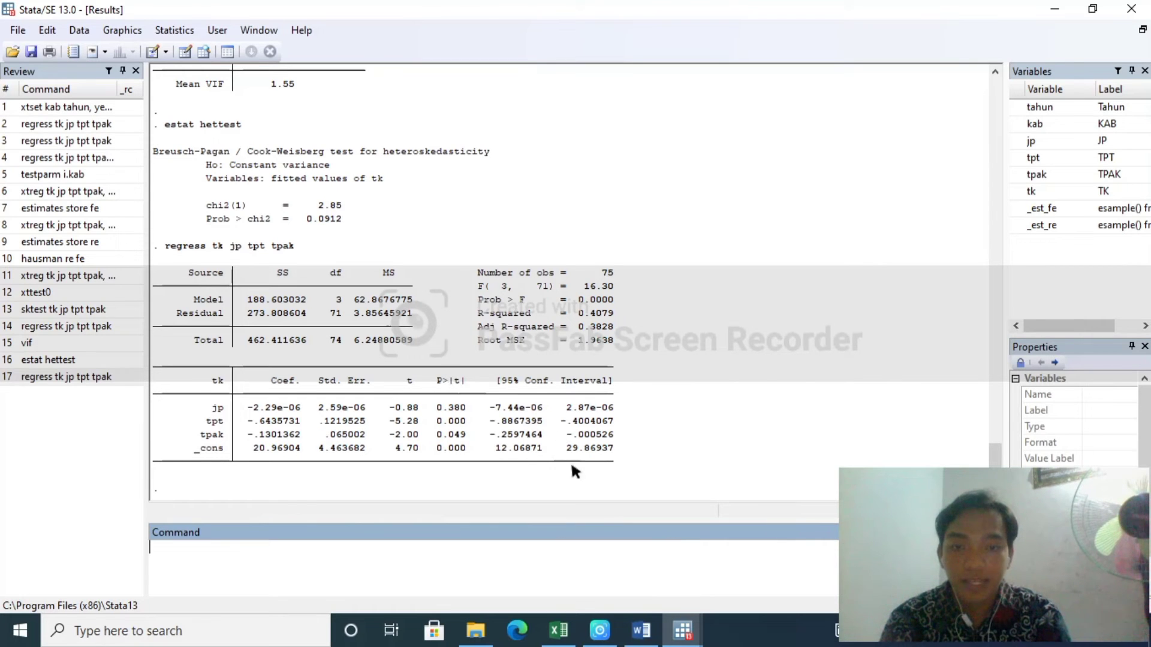
# - In the Word notes, add a blank line below the Uji parsial rule and move the window clear of Stata's P>|t| column
pyautogui.click(653, 642)
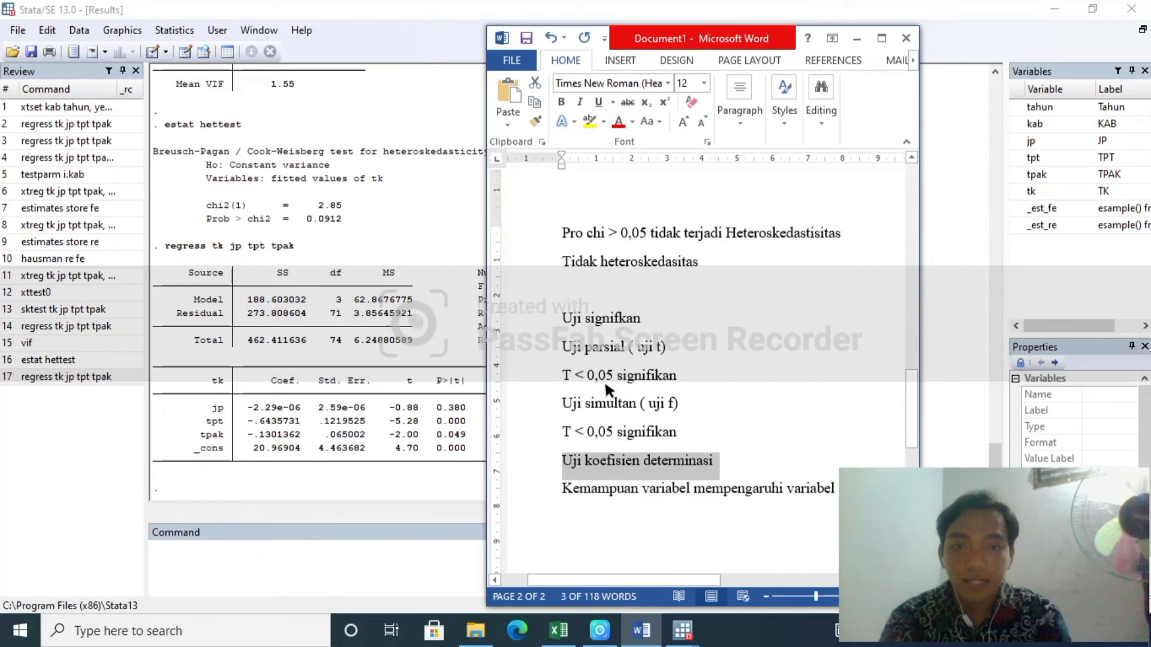
pyautogui.click(681, 373)
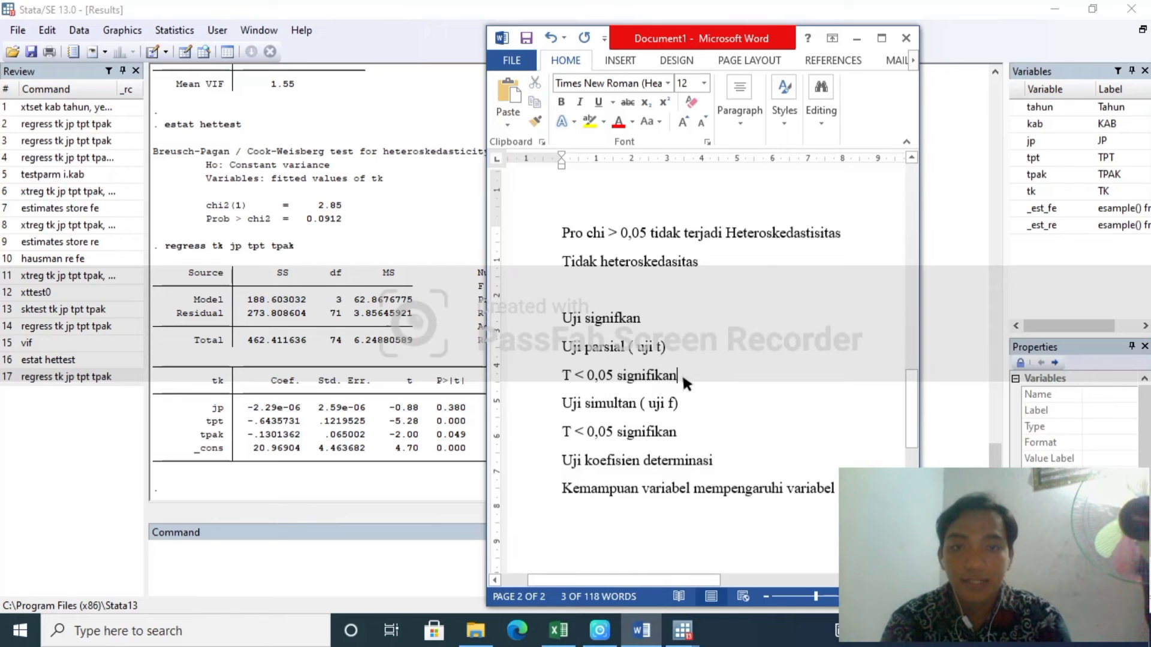
pyautogui.press('Return')
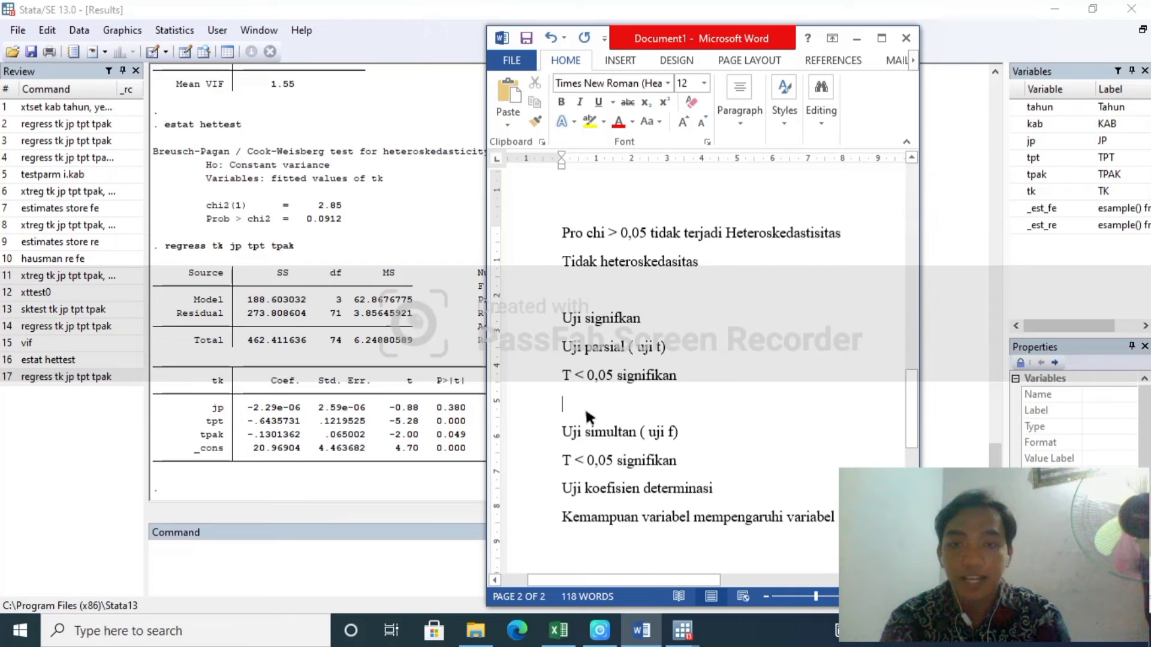
pyautogui.click(447, 299)
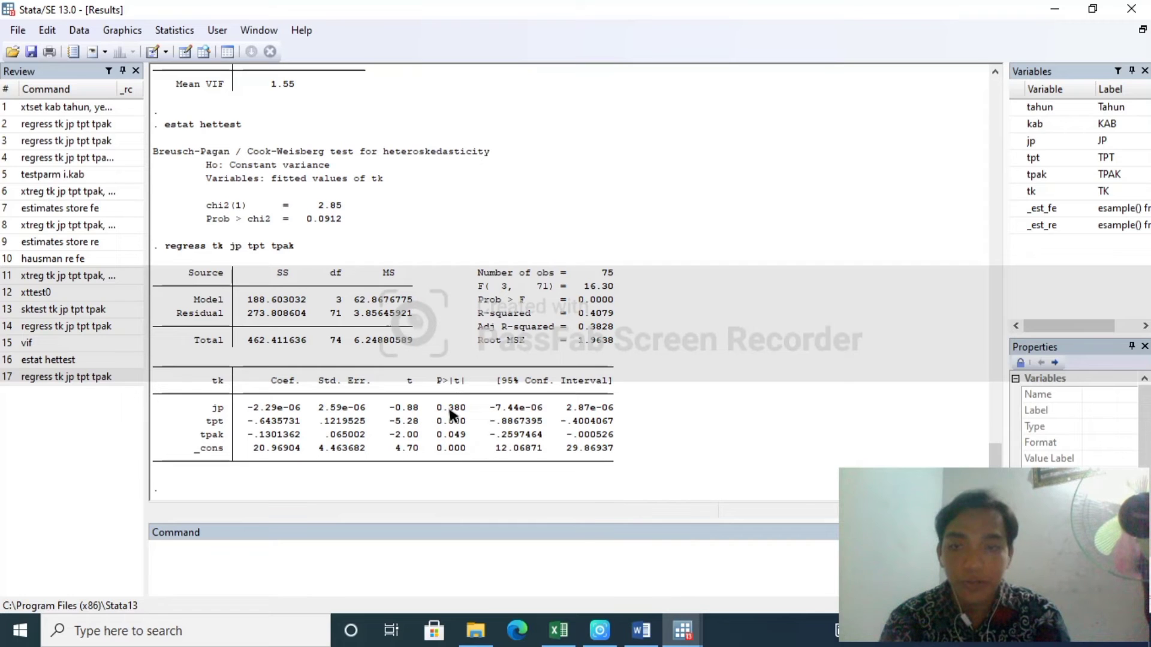
pyautogui.click(641, 630)
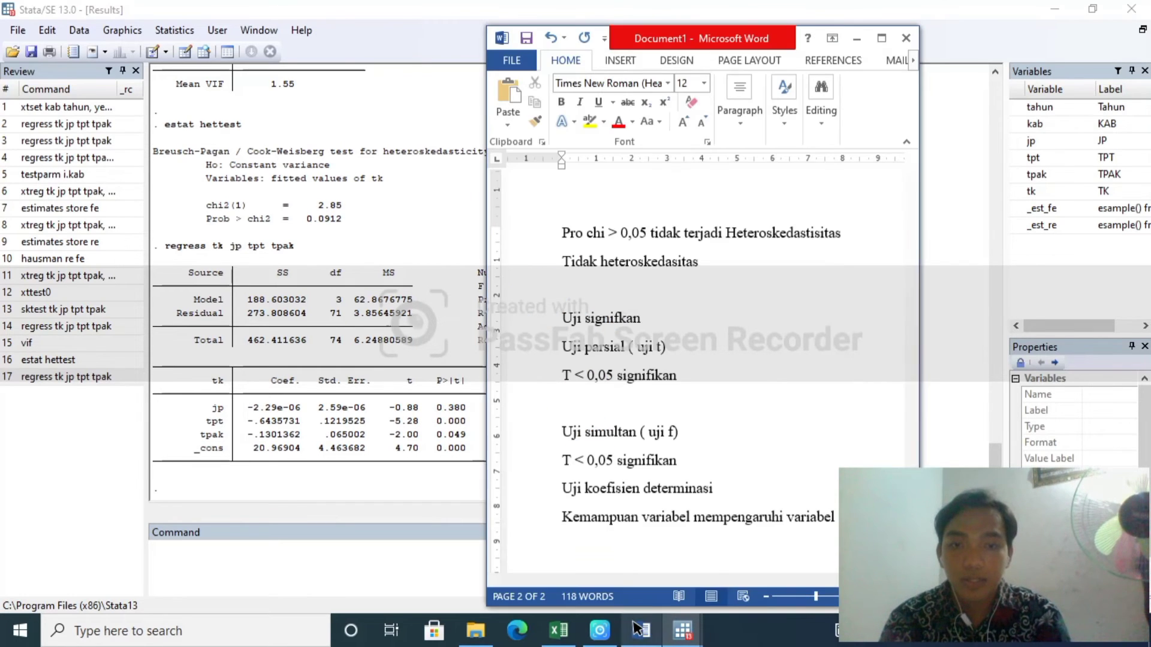
pyautogui.moveTo(631, 37); pyautogui.dragTo(717, 46)
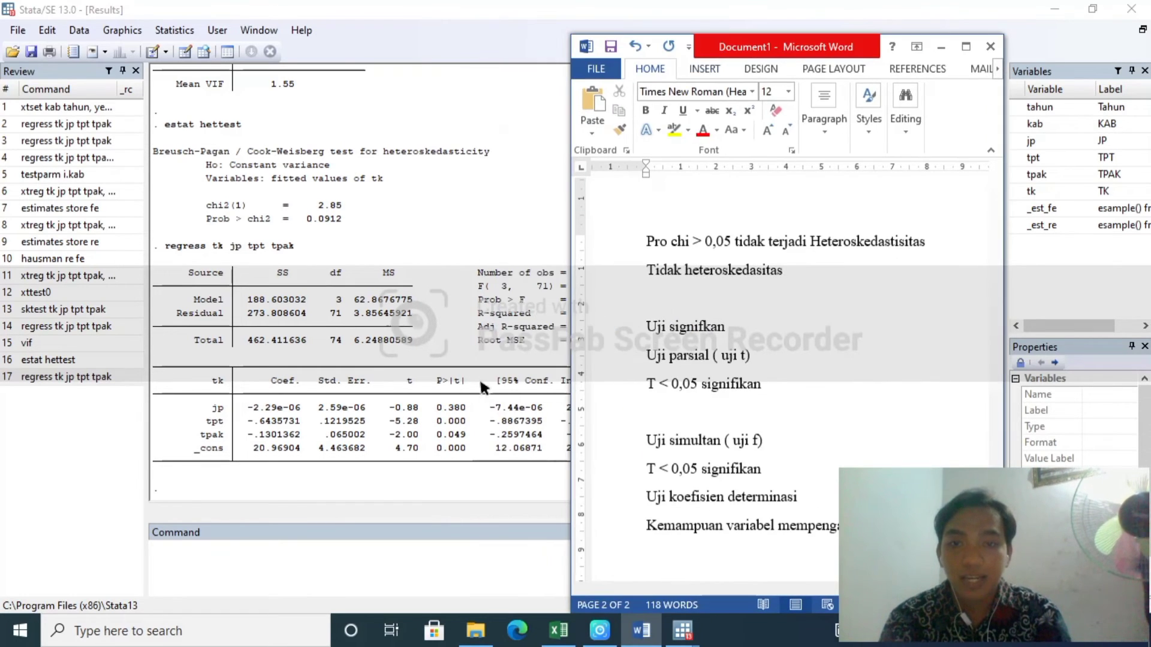
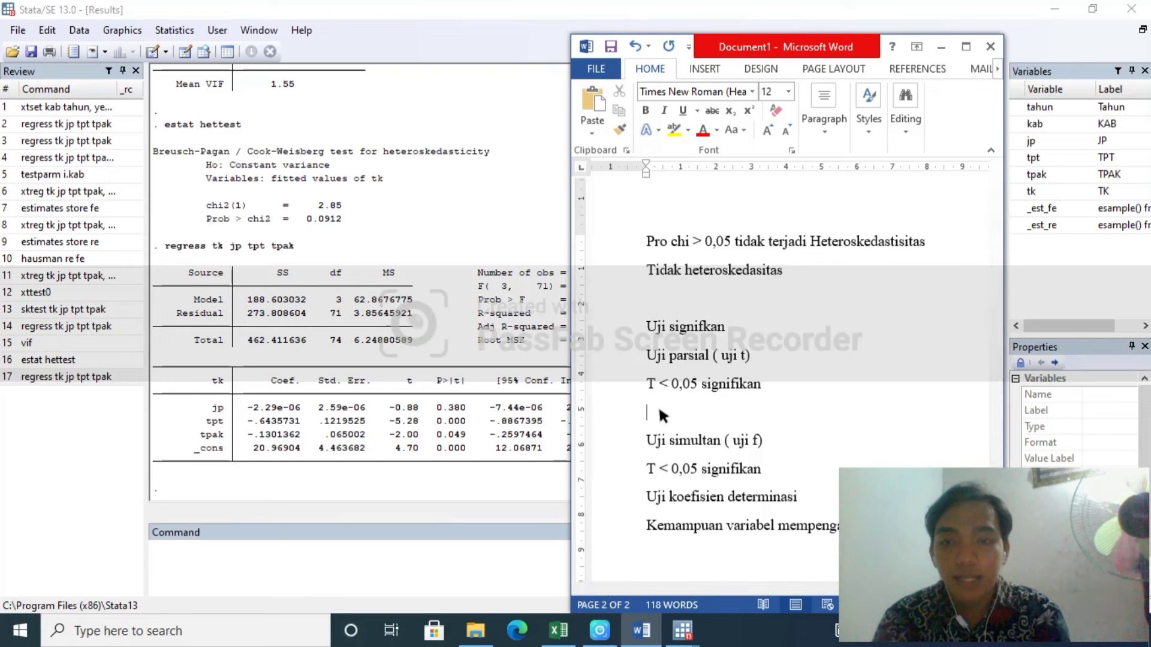
# - Write "Tk dipengaruhi secara signifikan oleh TPT,TPAK dan secara tidak signifikan oleh JP" on the blank line below the Uji parsial rule
pyautogui.write('Tk d')
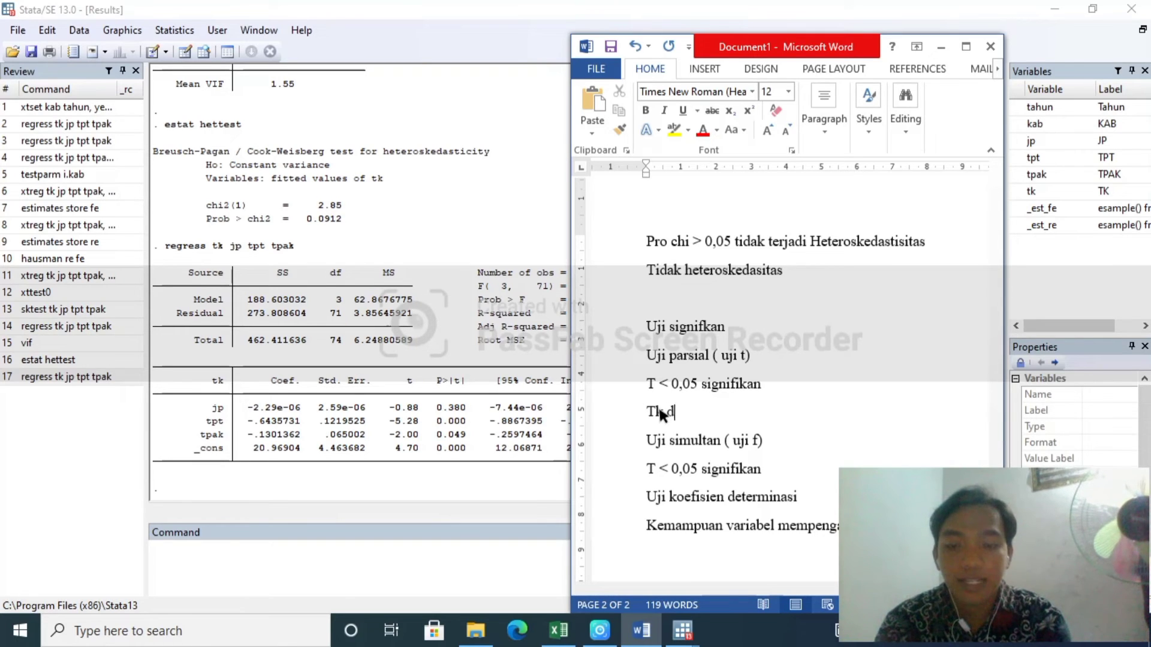
pyautogui.write('ipengaruh')
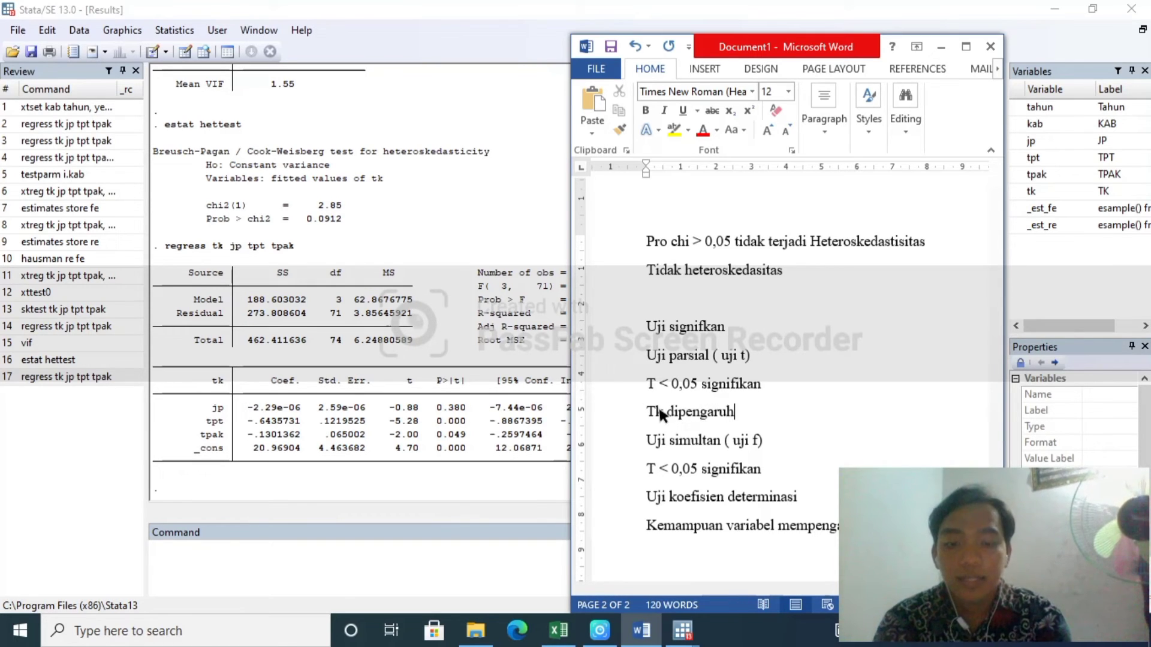
pyautogui.write('i secara s')
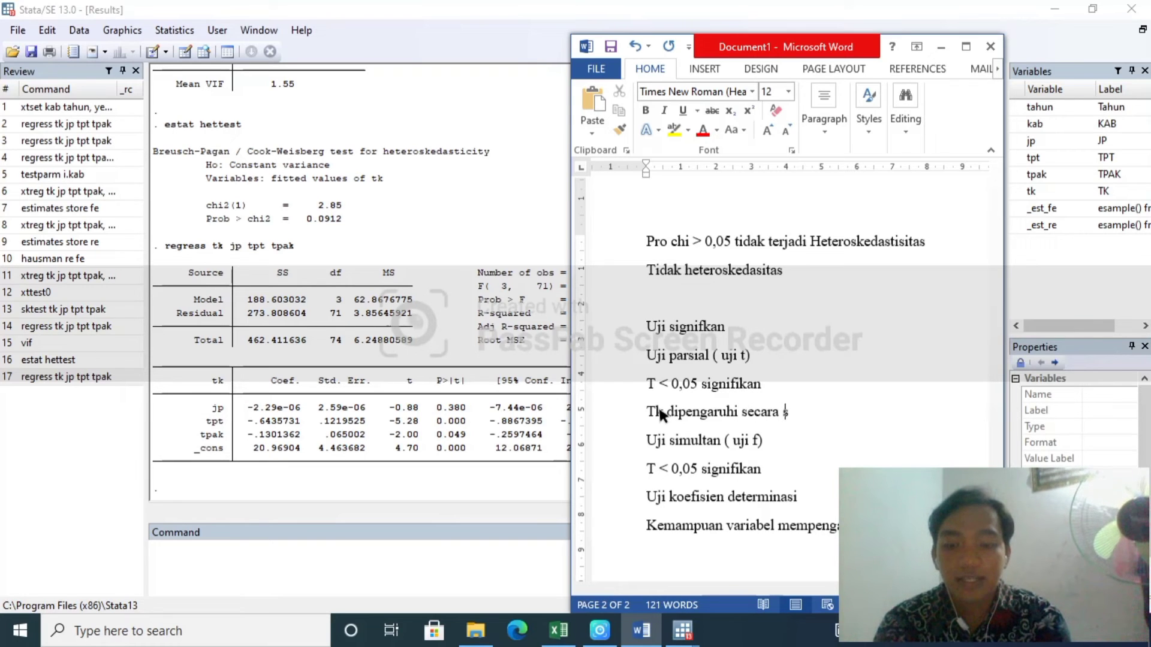
pyautogui.write('ignifi')
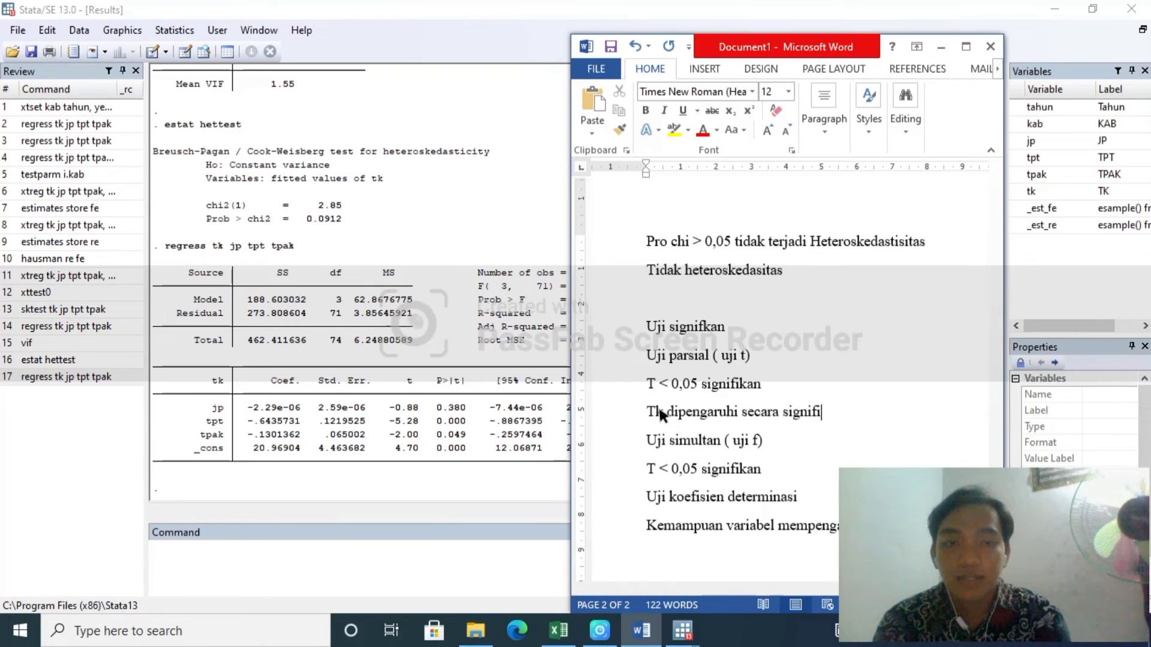
pyautogui.write('kan ole')
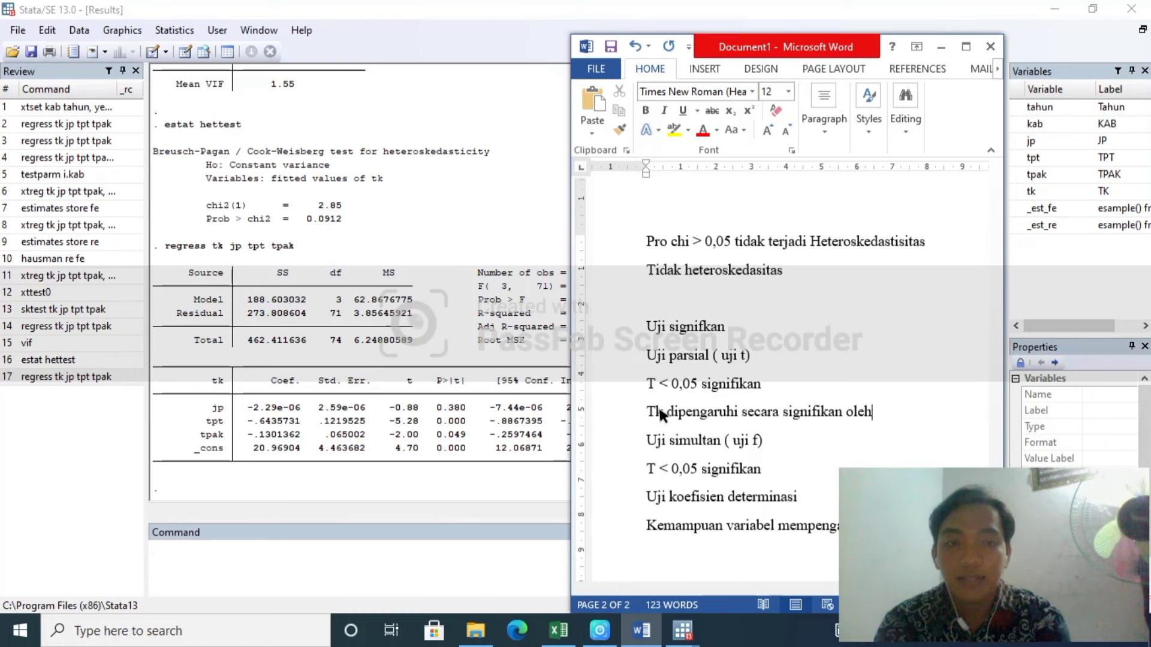
pyautogui.write('h')
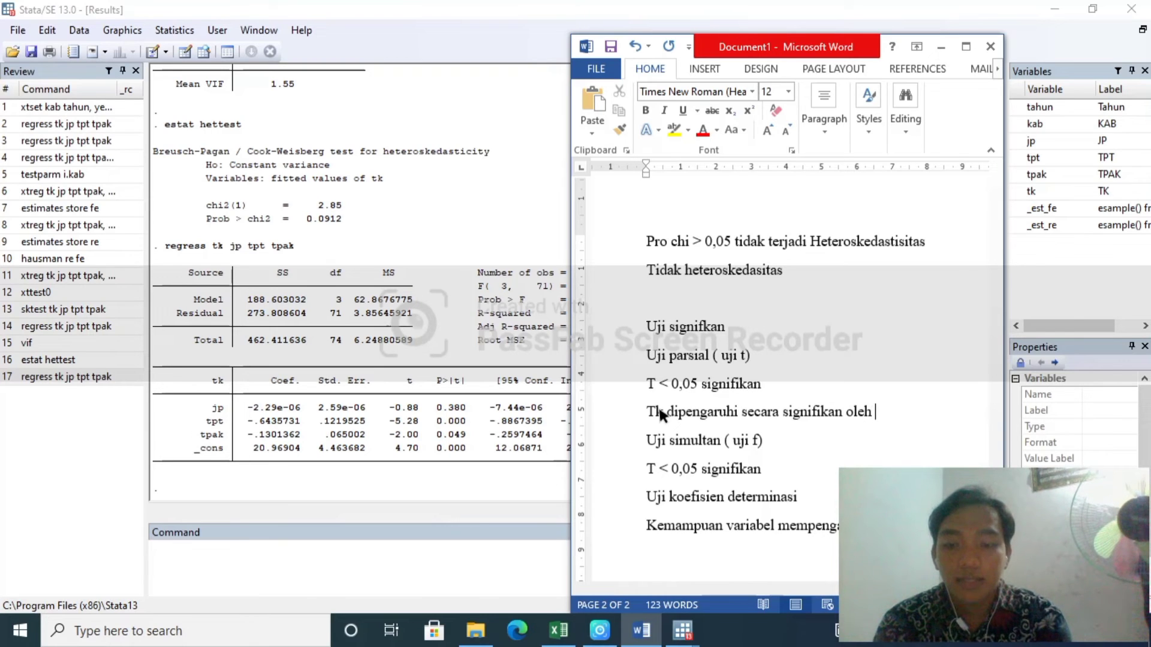
pyautogui.write(' TPT')
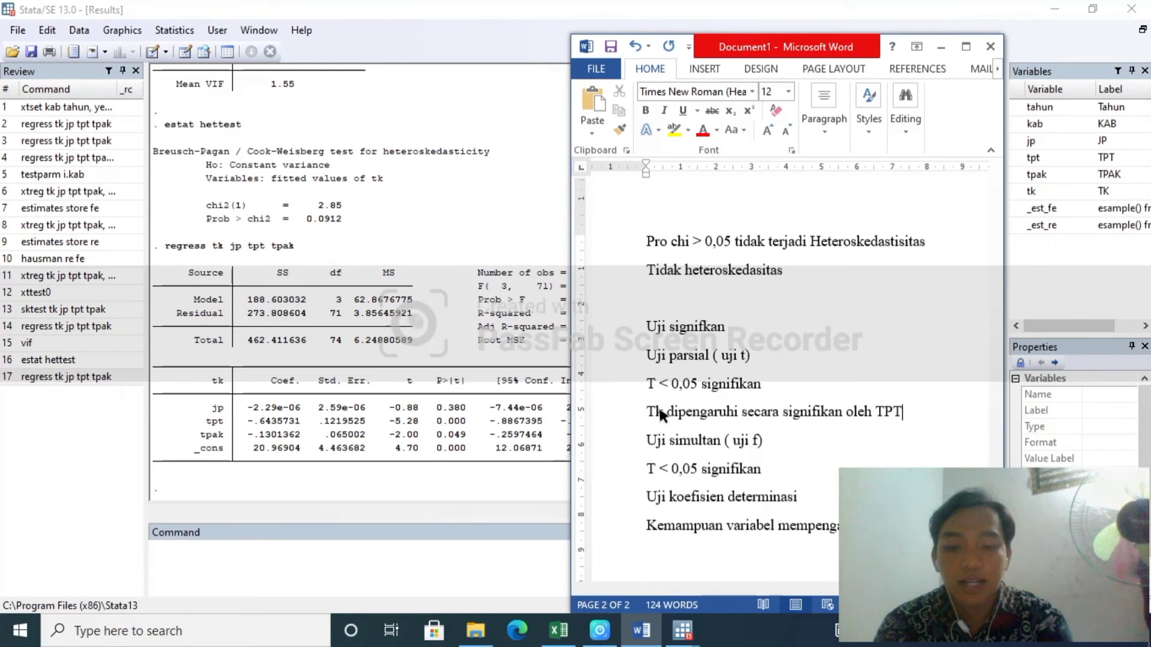
pyautogui.write(',TPAK')
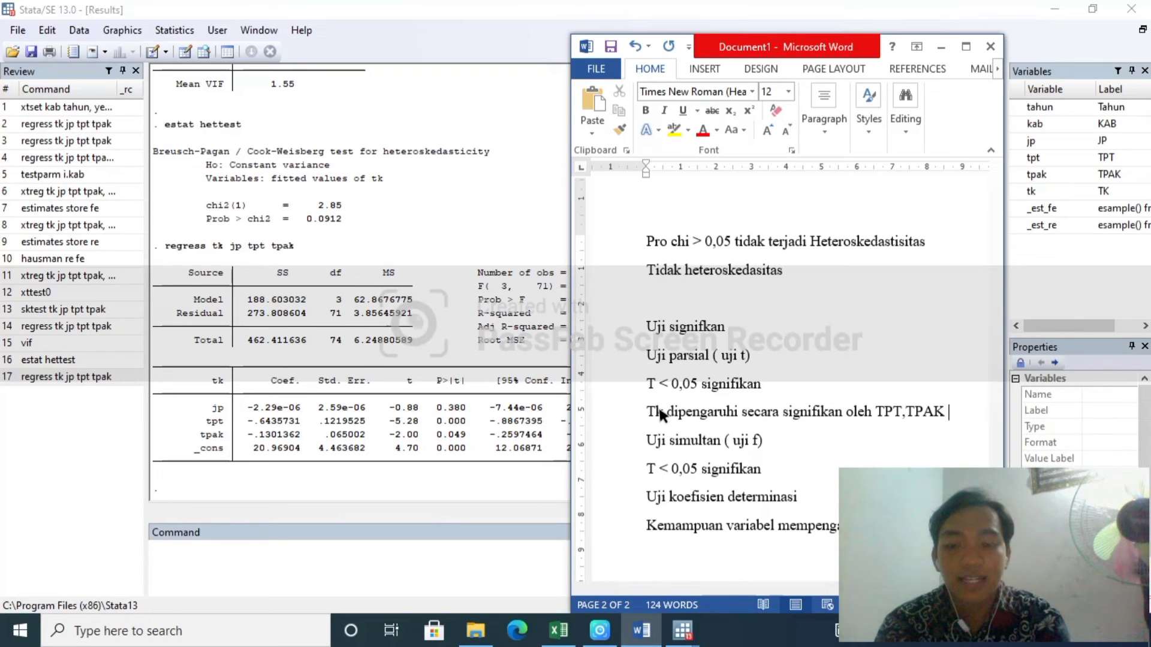
pyautogui.write(' dan secara')
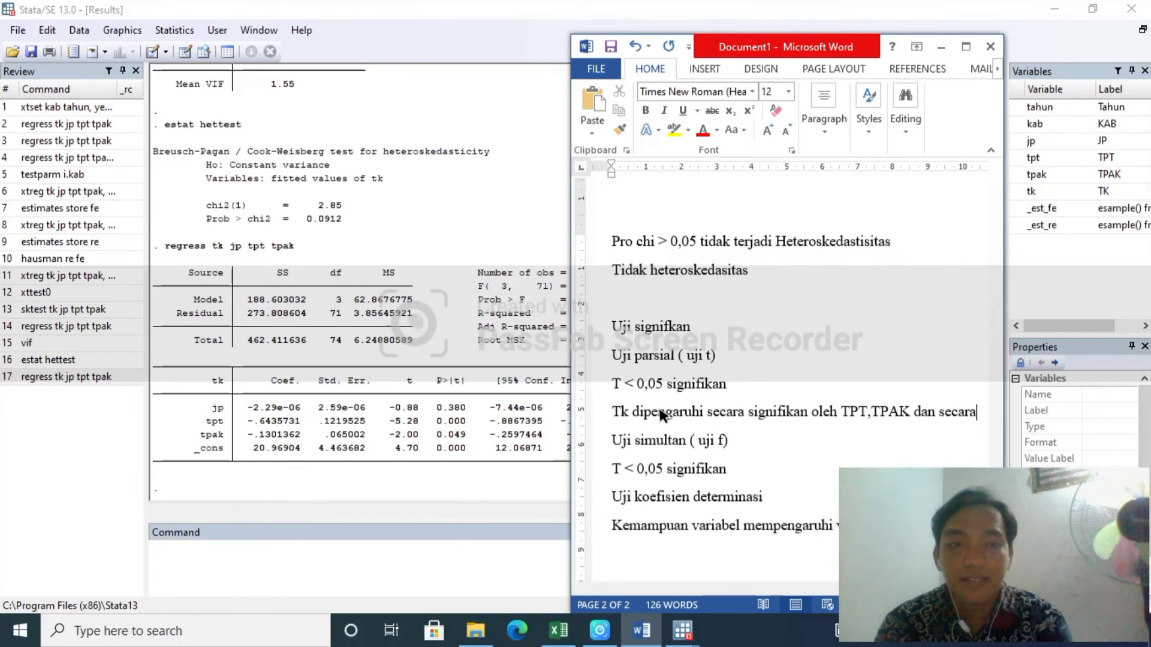
pyautogui.write(' tidak s')
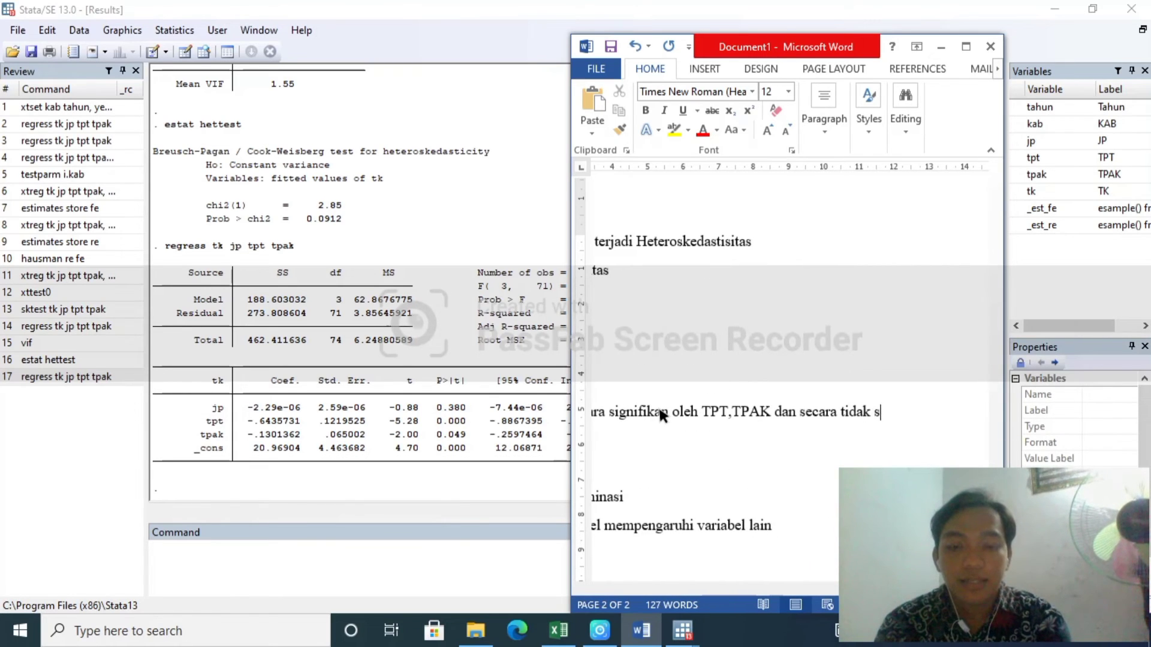
pyautogui.write('ignifikan o')
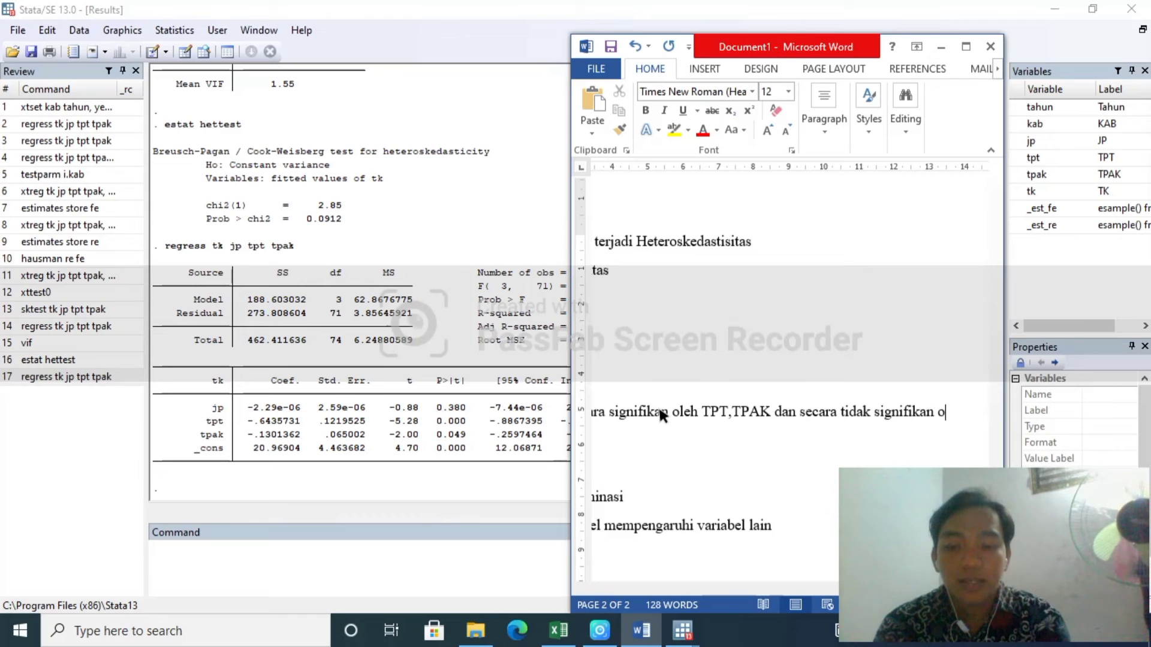
pyautogui.write('leh JP')
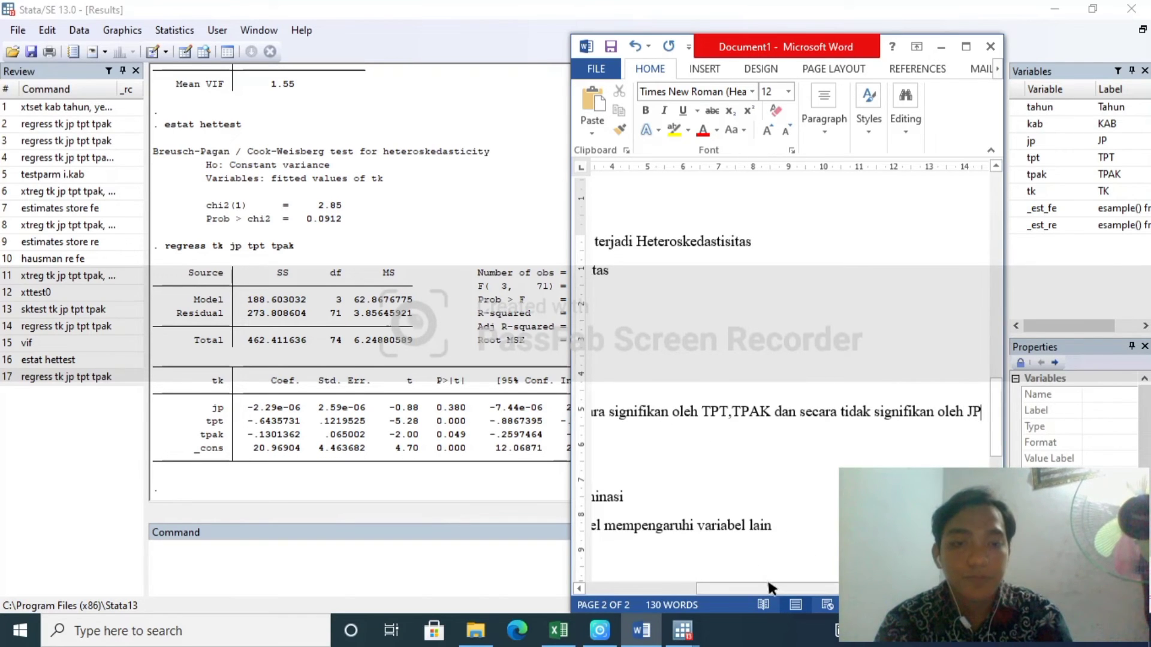
# - In the Word notes, insert a blank line above the Uji simultan ( uji f) heading
pyautogui.moveTo(774, 589); pyautogui.dragTo(651, 588)
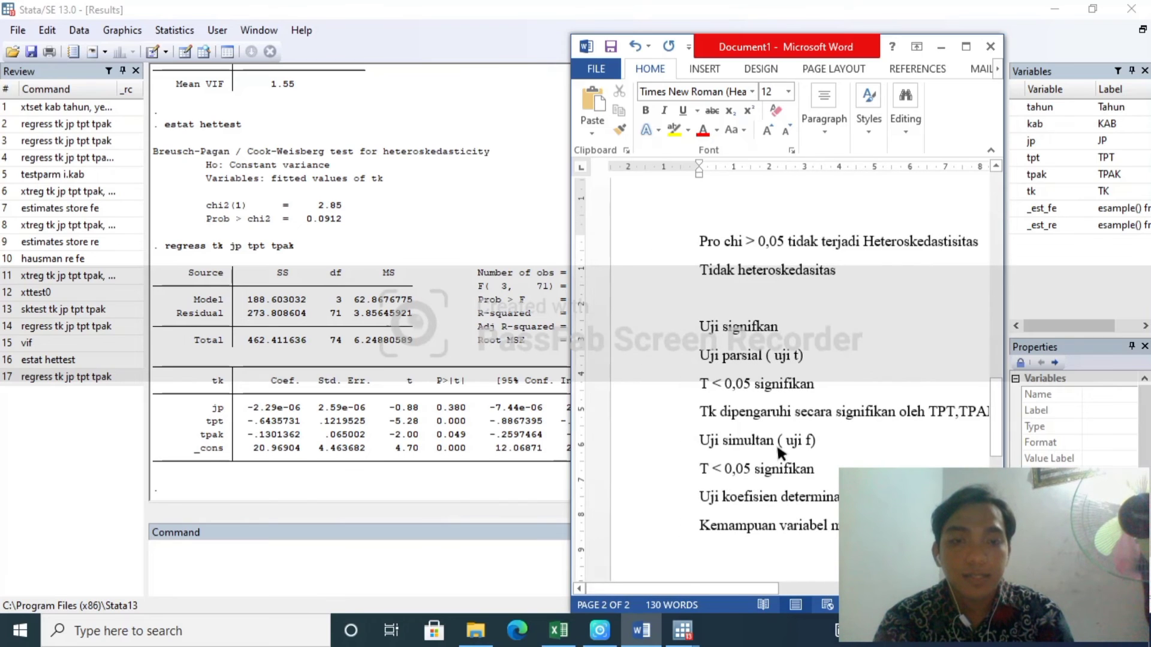
pyautogui.click(702, 440)
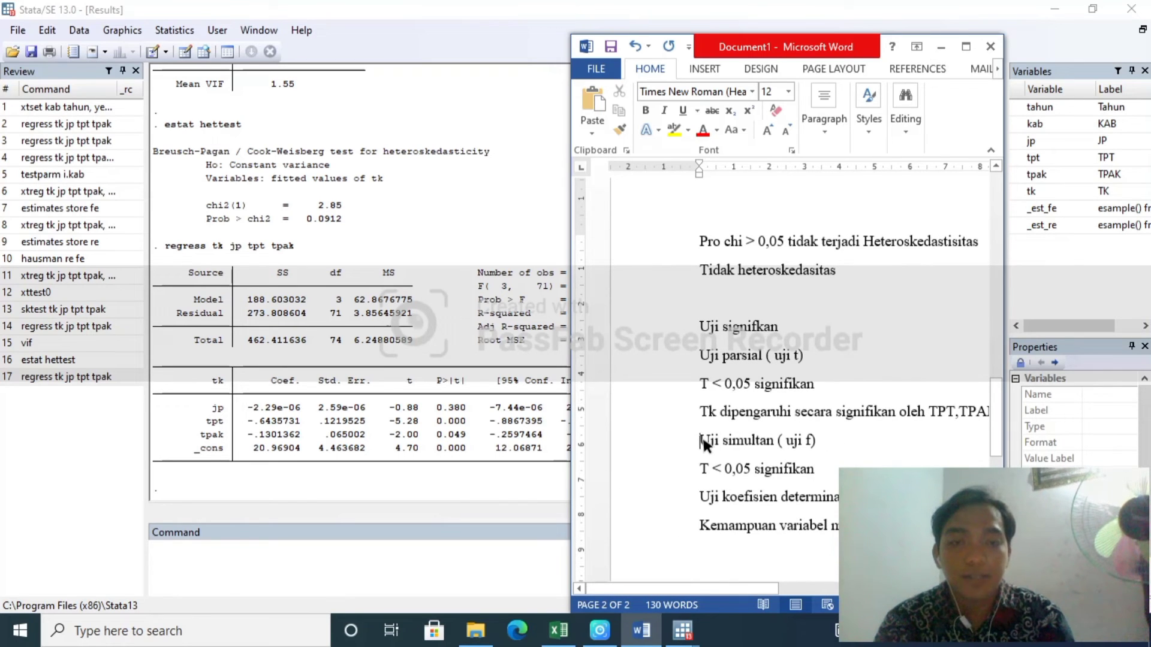
pyautogui.press('Return')
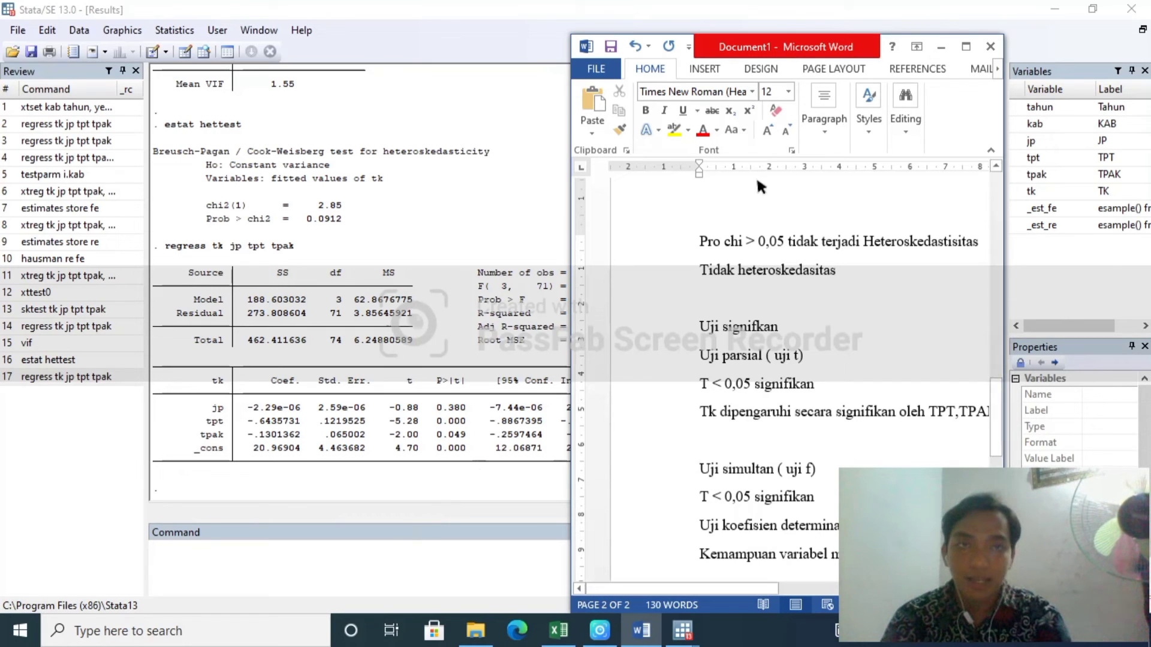
# - Check Prob > F in Stata's regression output, and add two blank lines below the Uji simultan rule in the Word notes
pyautogui.click(942, 48)
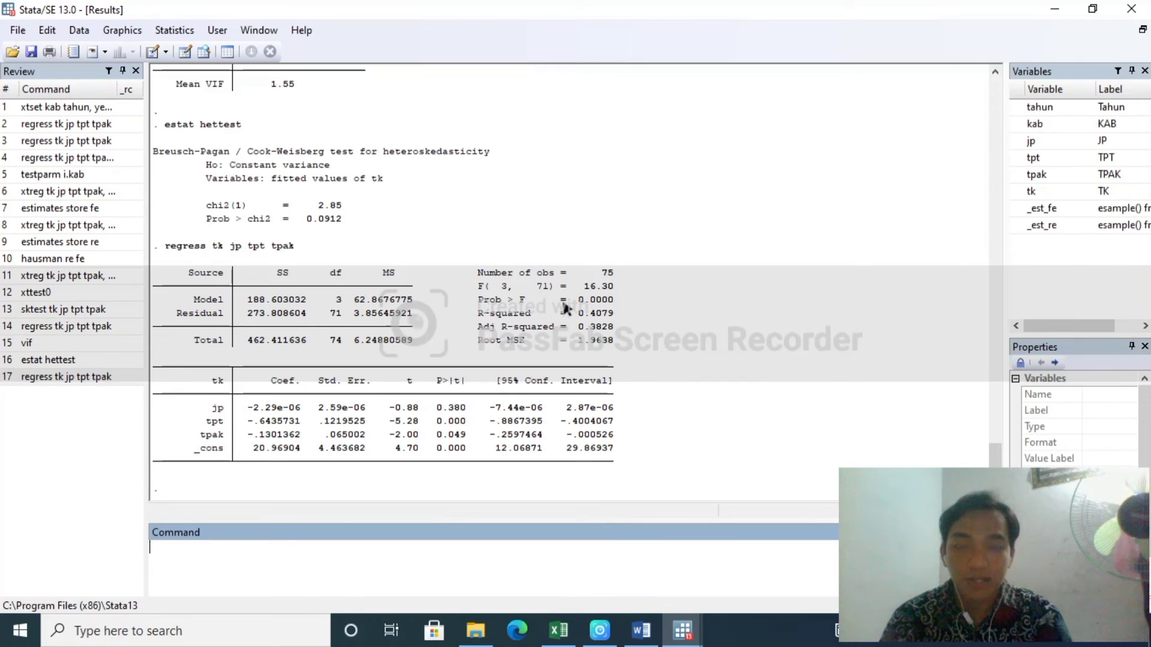
pyautogui.click(631, 645)
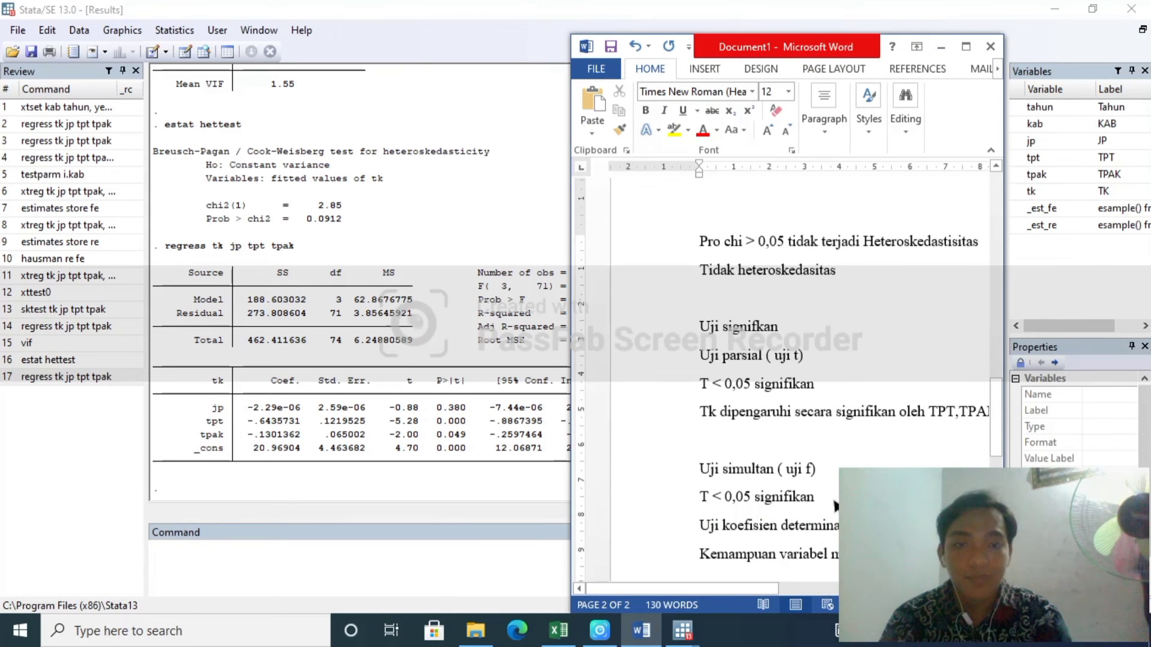
pyautogui.click(834, 506)
pyautogui.press('Return')
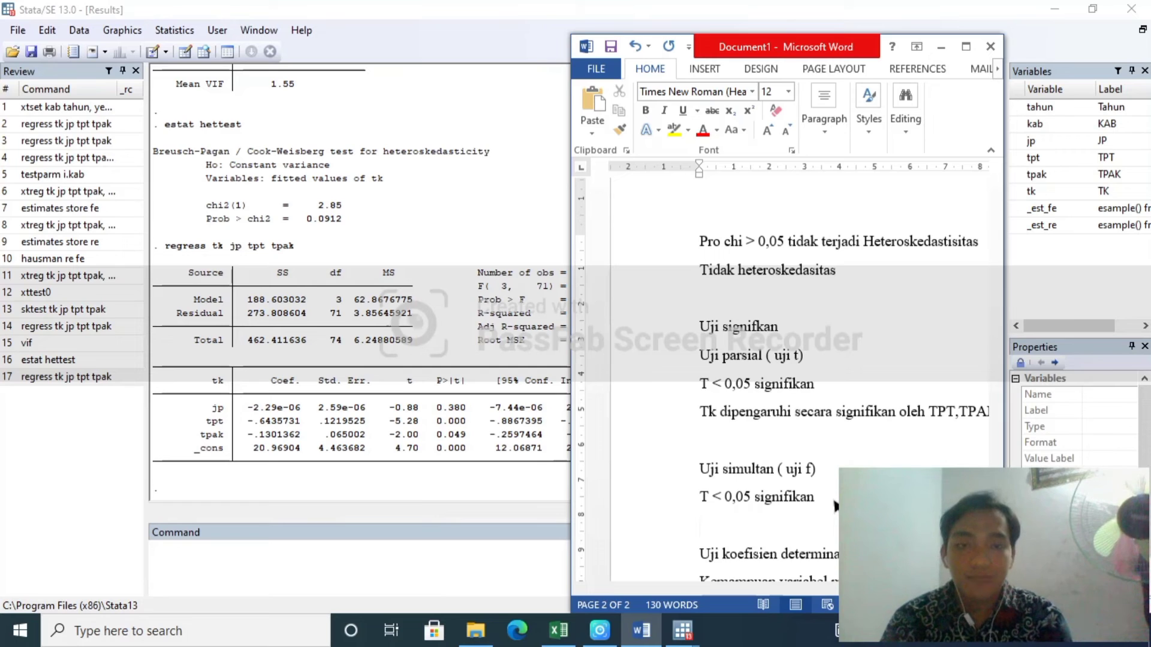
pyautogui.press('Return')
pyautogui.press('Up')
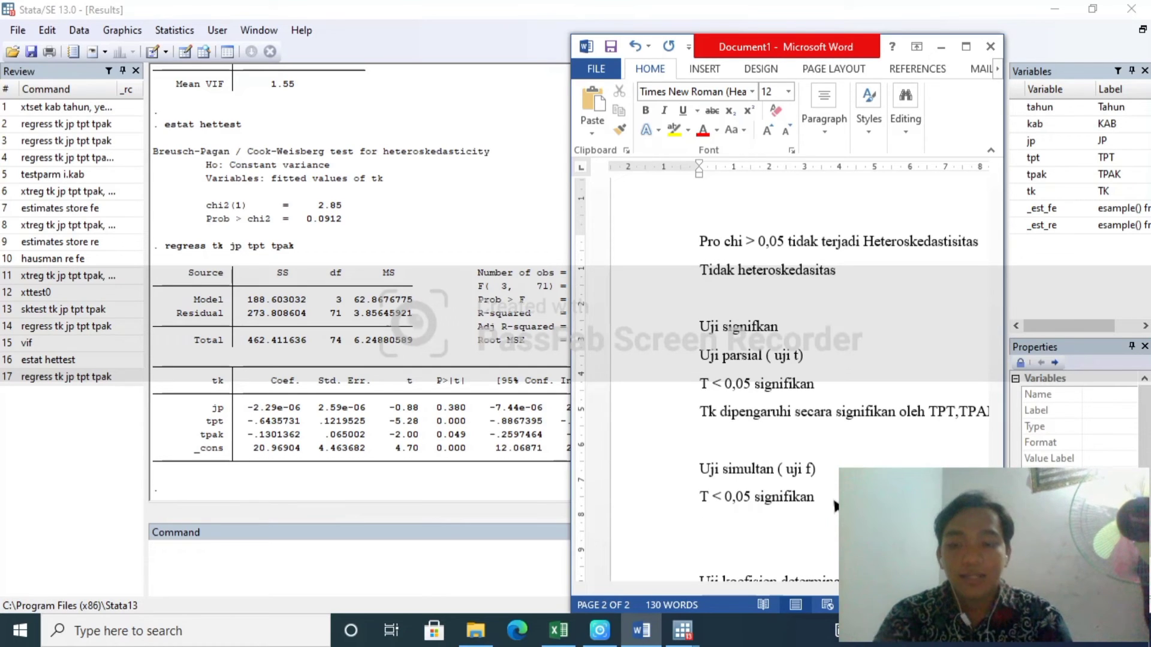
# - Write "Semua variabel berpengaruh secara simultan terhadap TK" on the first blank line below the Uji simultan rule
pyautogui.write('Semua ')
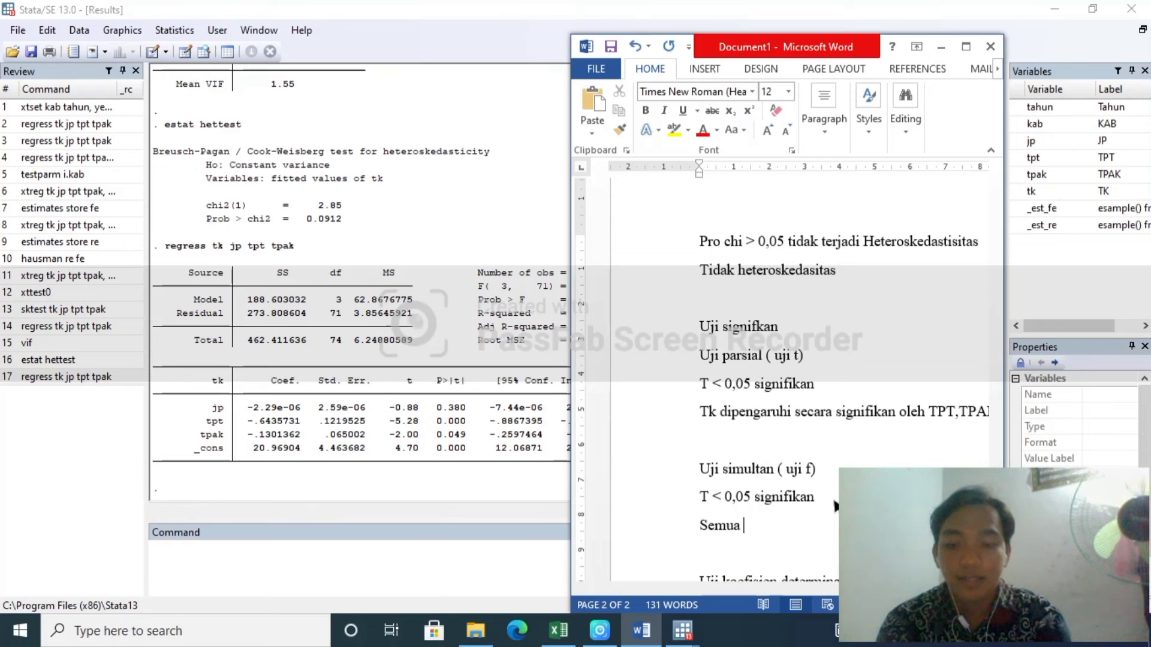
pyautogui.write('variabel')
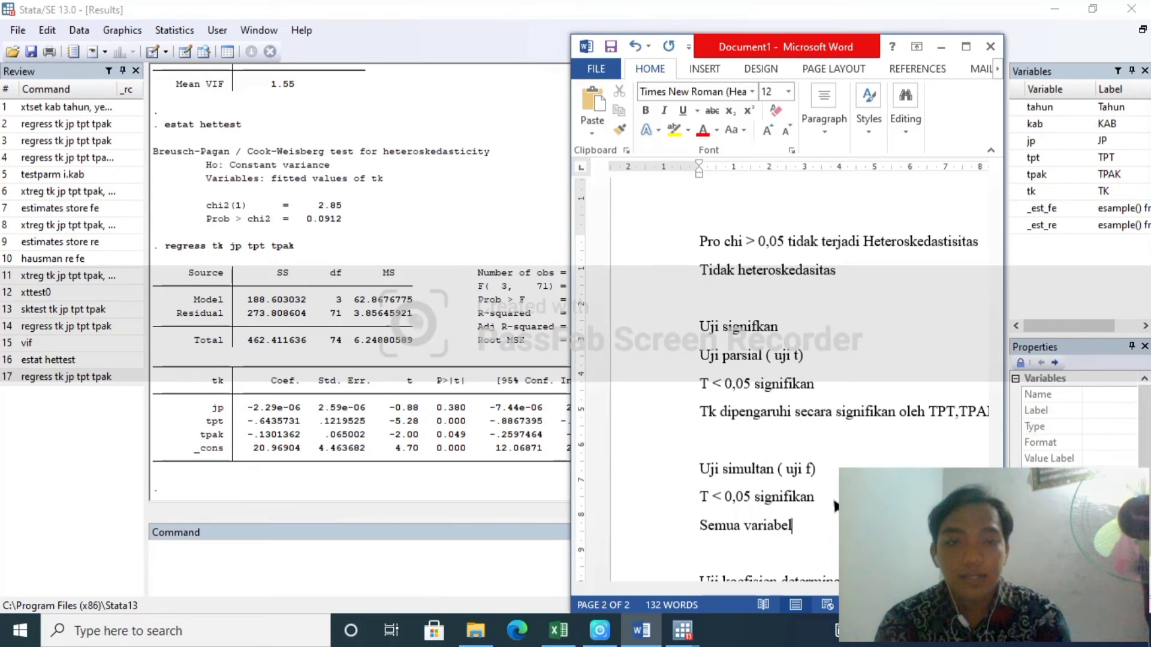
pyautogui.write(' secara')
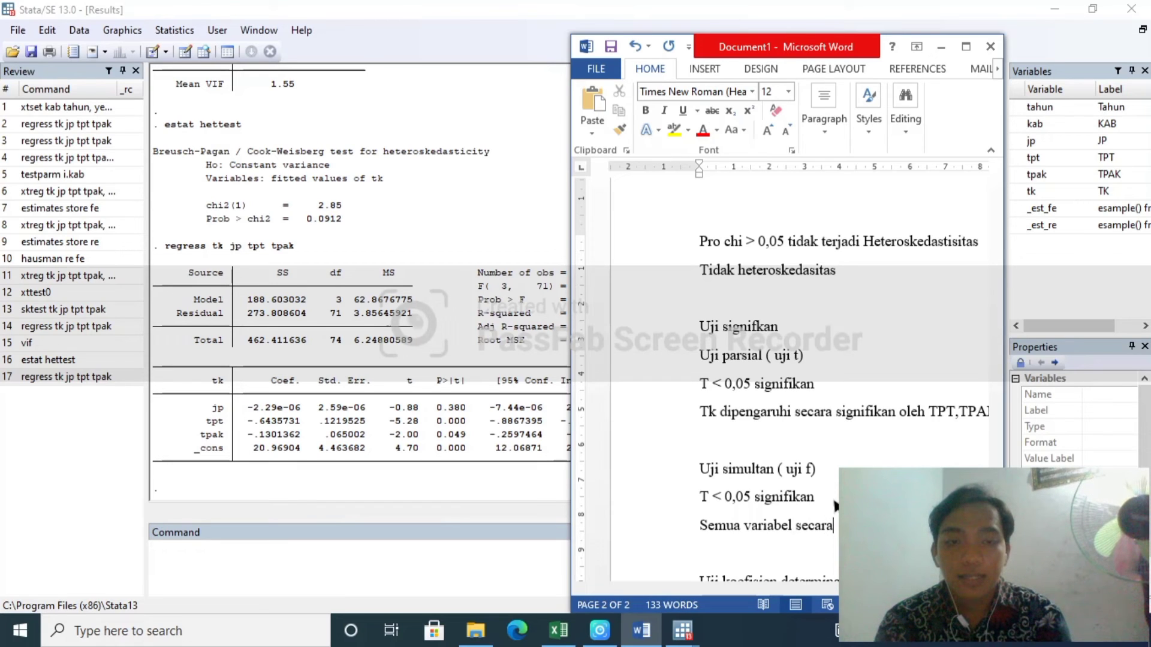
pyautogui.press('BackSpace')
pyautogui.press('BackSpace')
pyautogui.press('BackSpace')
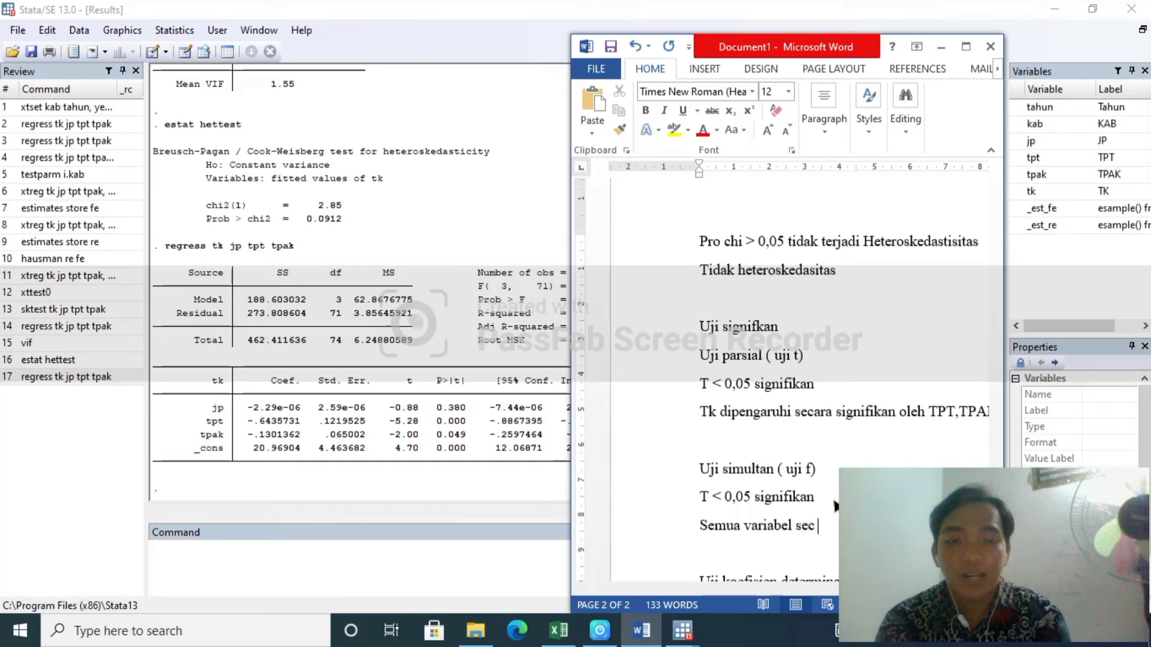
pyautogui.press('BackSpace')
pyautogui.write('berpeng')
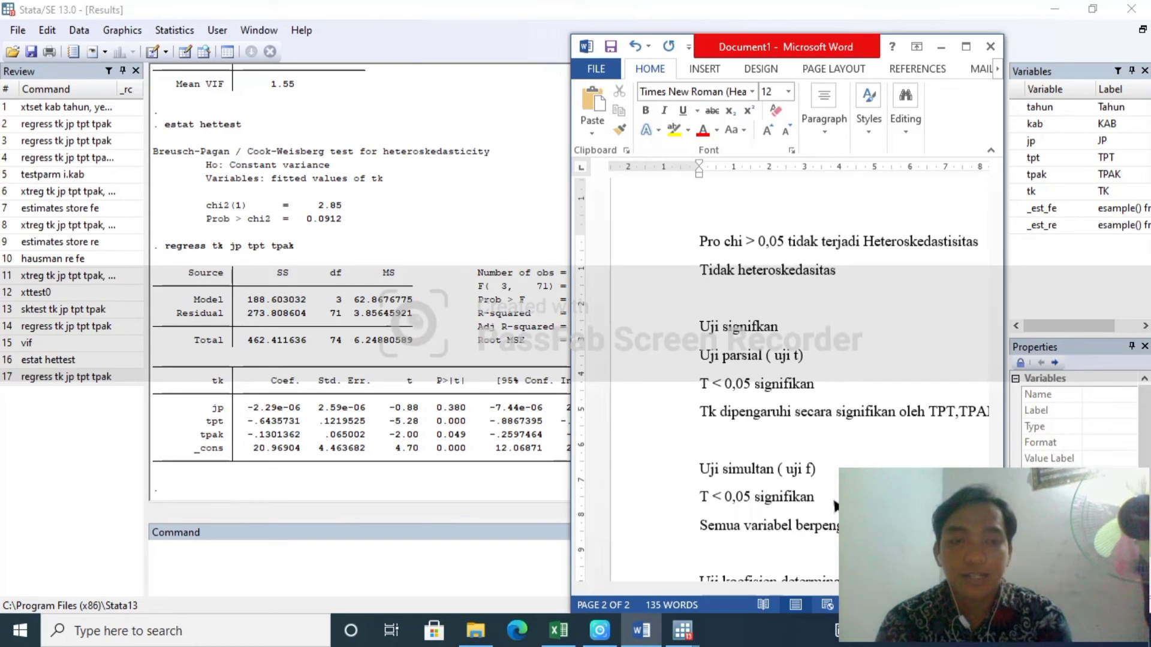
pyautogui.hscroll(3, 837, 506)
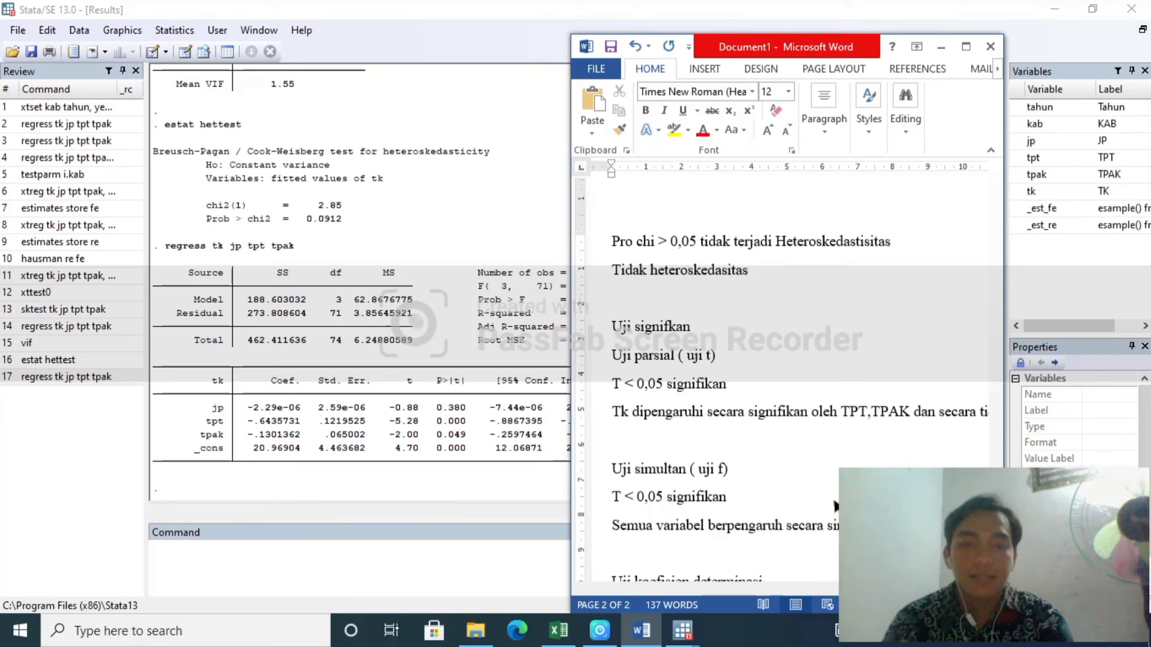
# - Go to the line below the Uji koefisien determinasi rule and check Adj R-squared in Stata's regression output
pyautogui.scroll(-2, 836, 506)
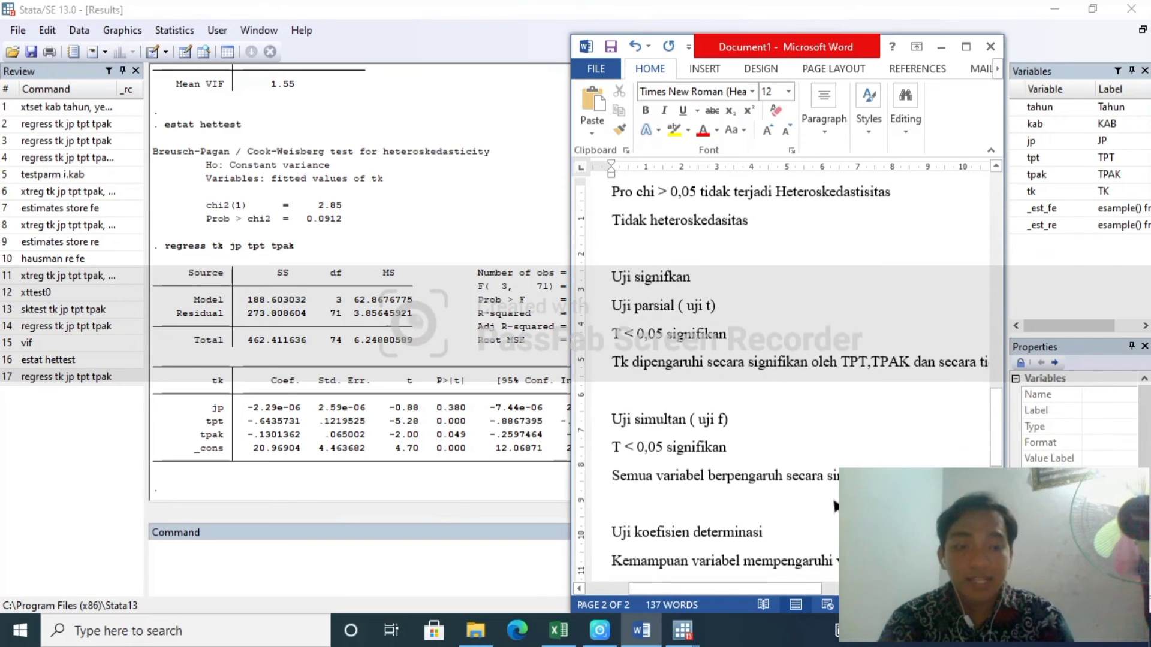
pyautogui.scroll(-1, 835, 505)
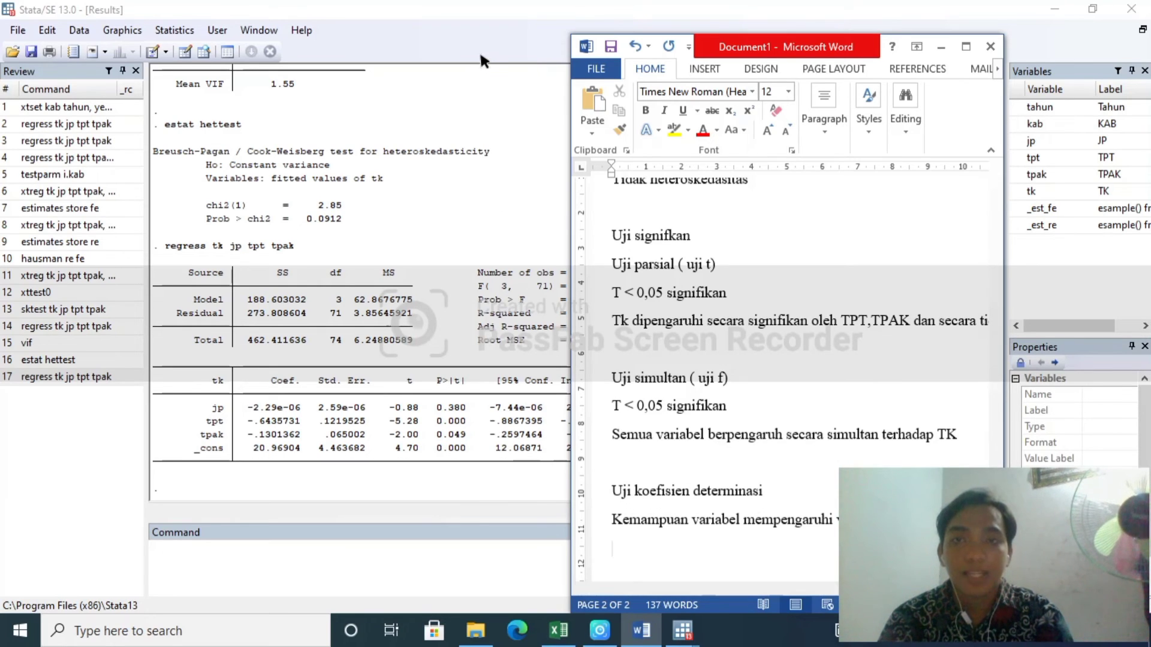
pyautogui.click(495, 99)
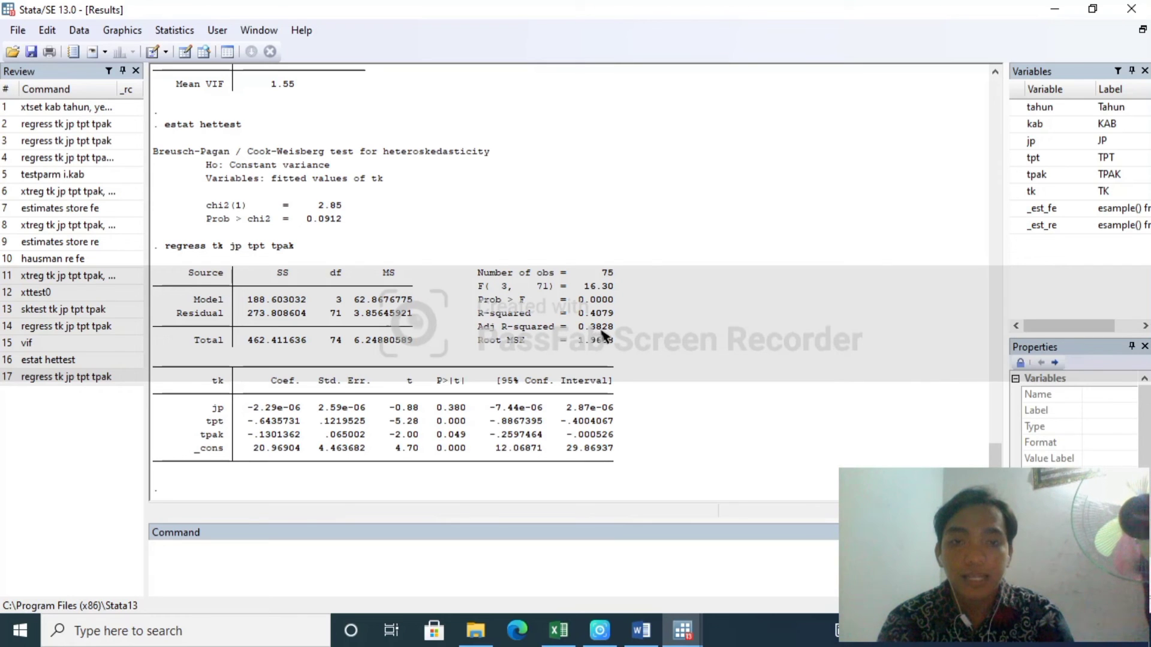
pyautogui.click(651, 618)
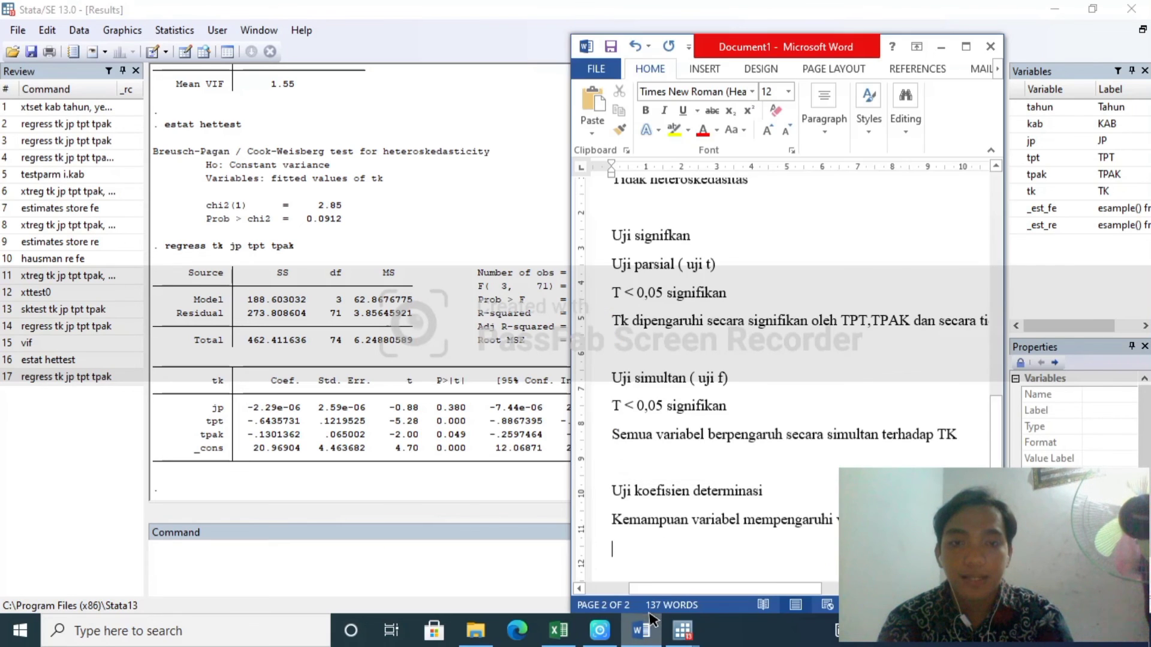
# - Write "TK dipengaruhi sebesar" on the blank line below the Uji koefisien determinasi rule in the Word notes
pyautogui.click(630, 550)
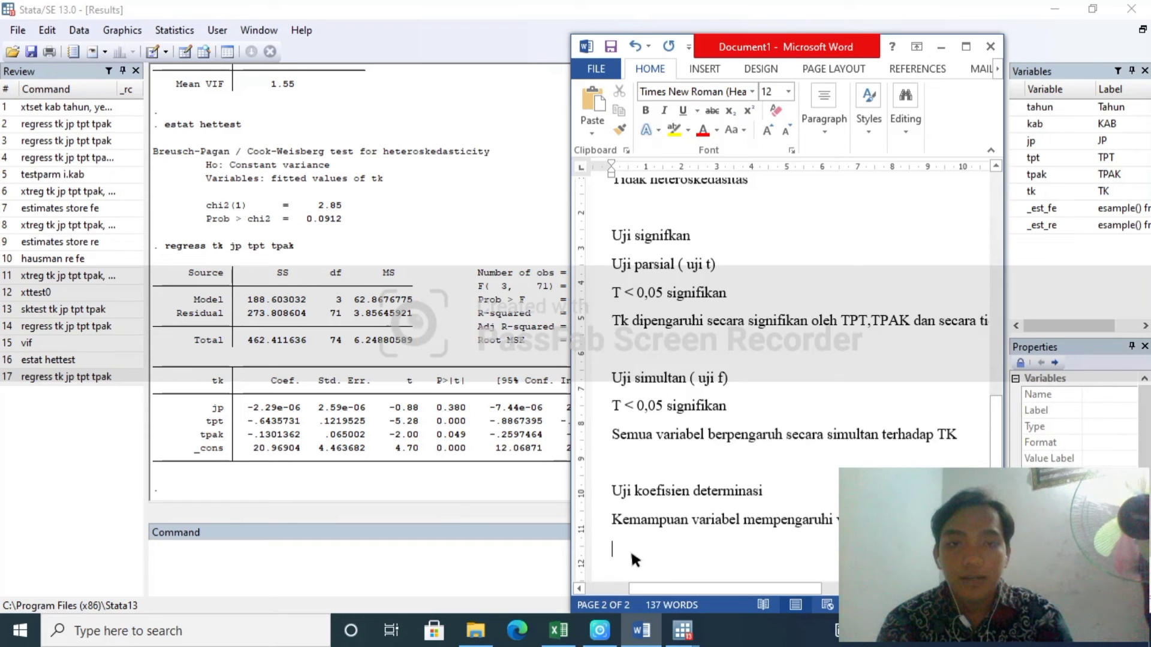
pyautogui.write('T')
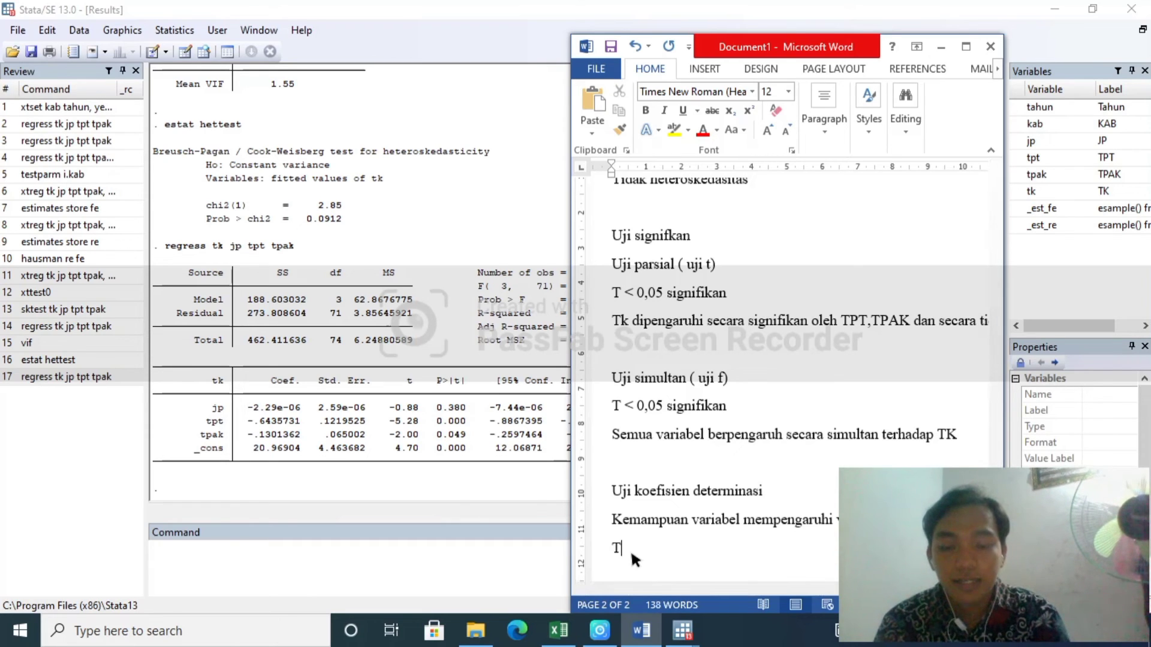
pyautogui.write('K')
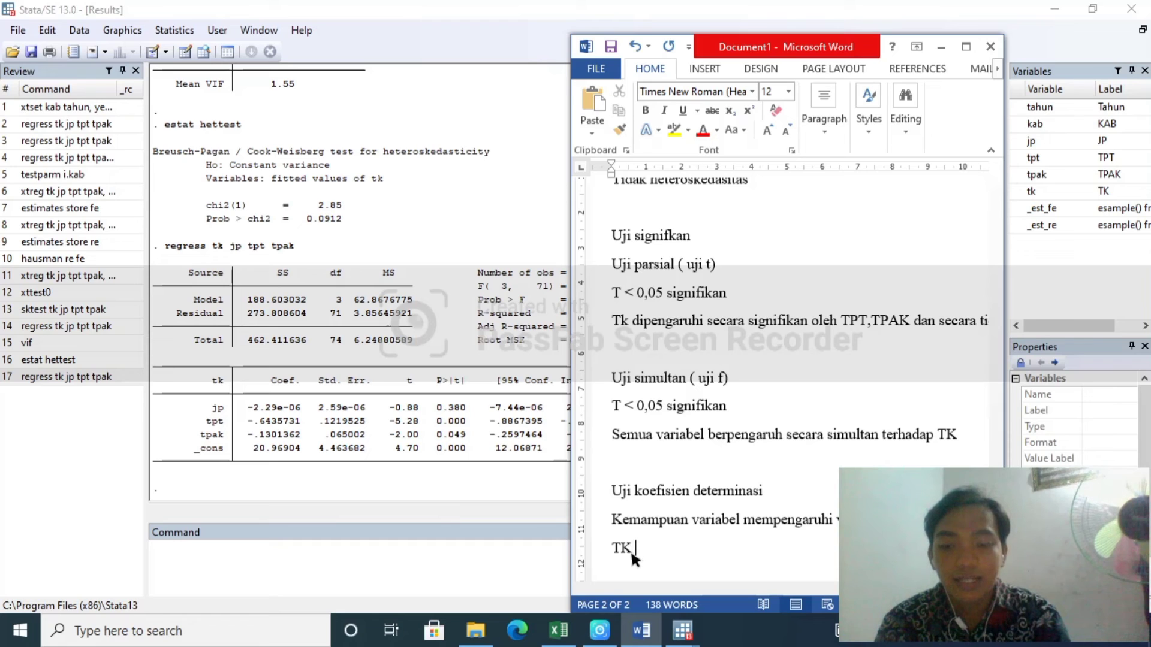
pyautogui.write(' dipe')
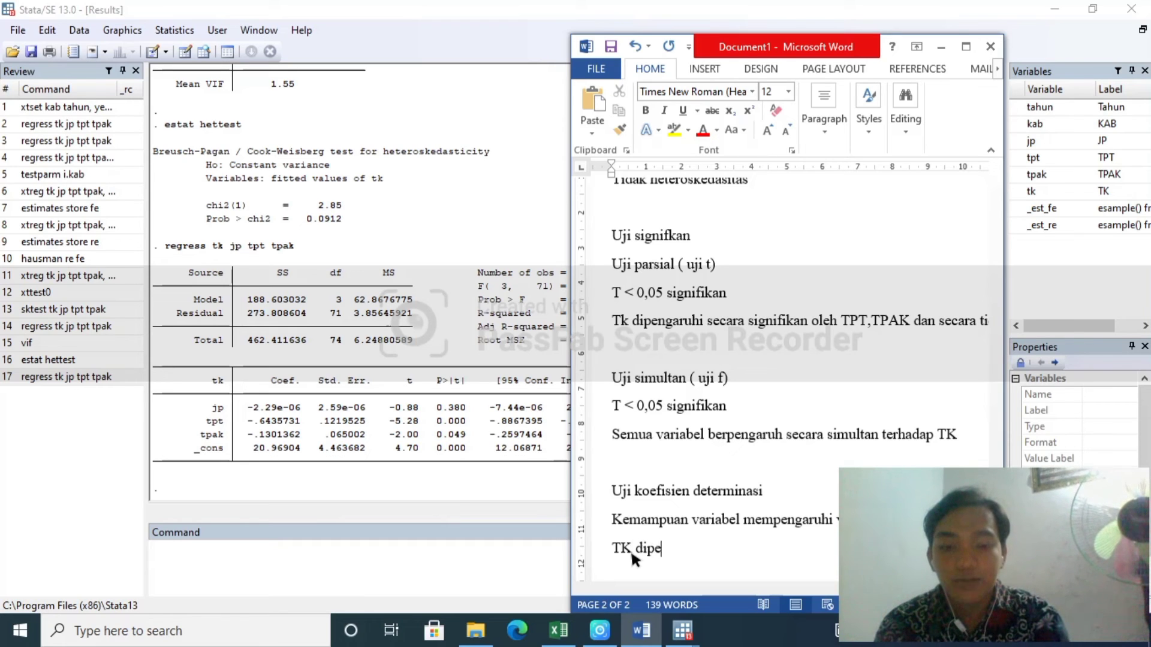
pyautogui.write('ngar')
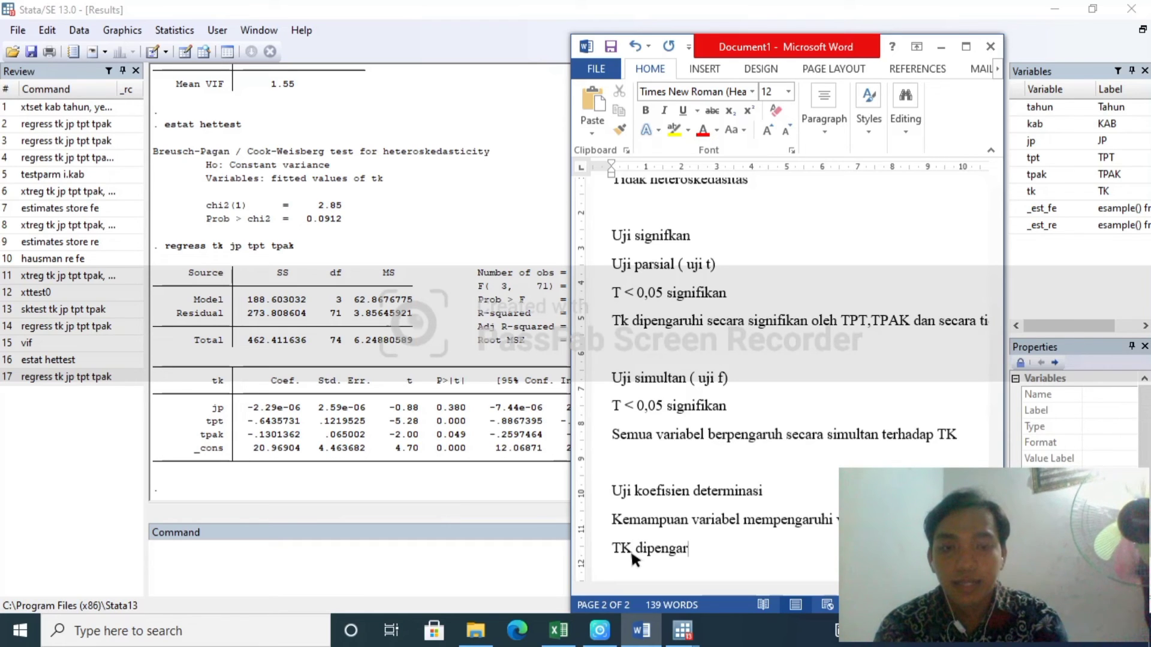
pyautogui.write('uhi ')
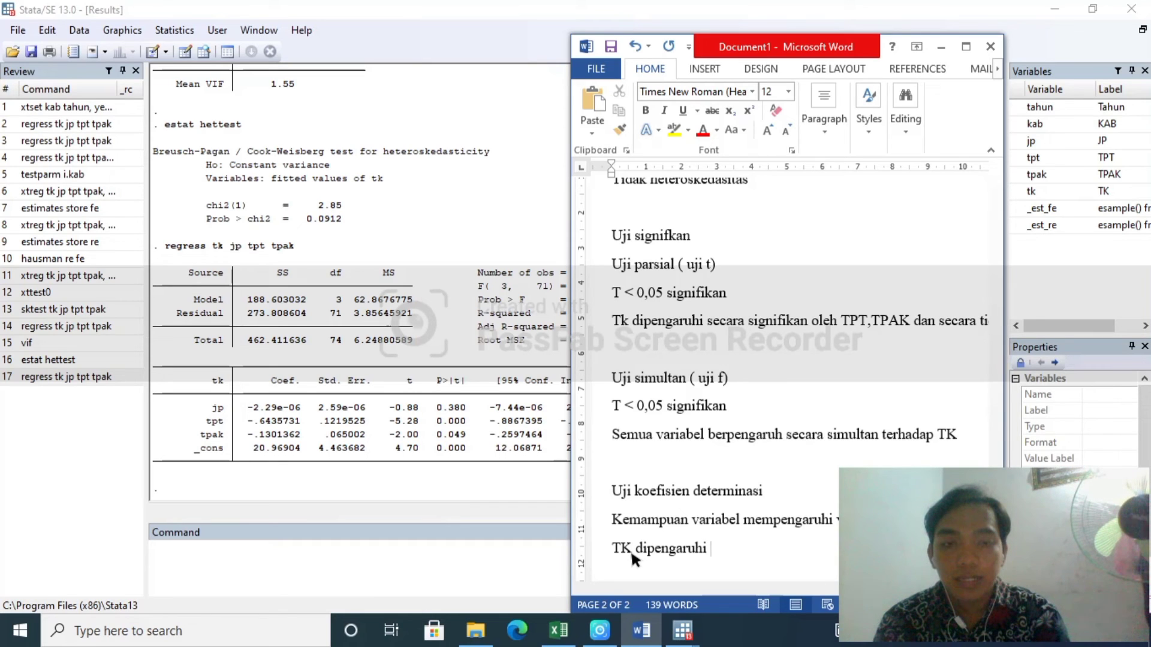
pyautogui.write('sebany')
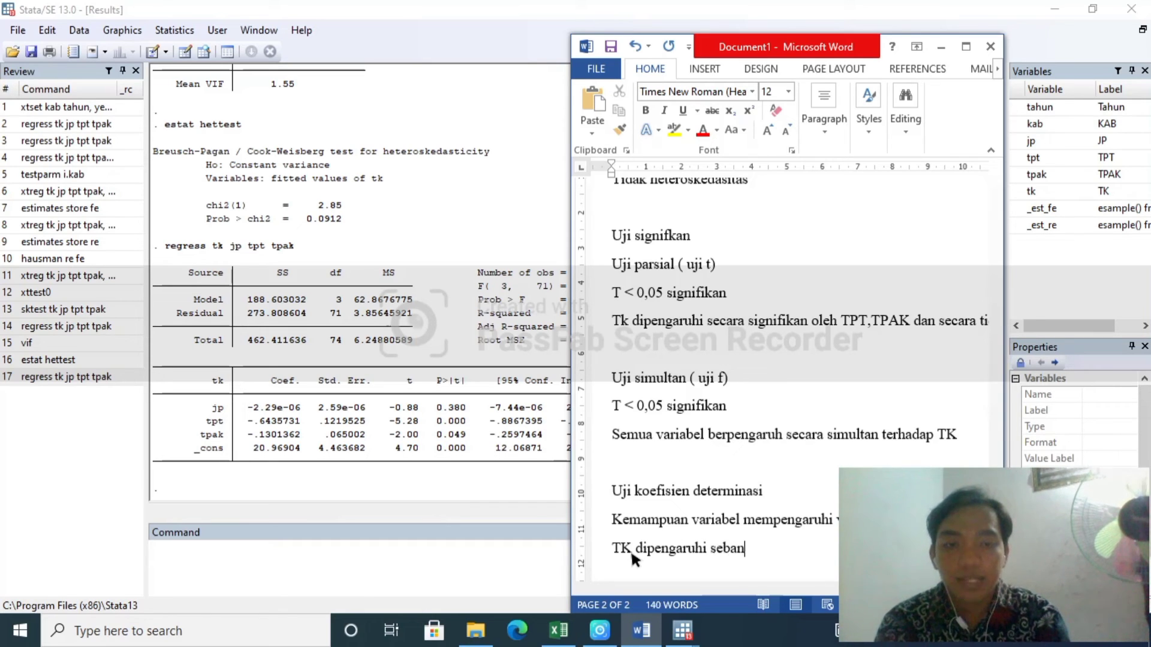
pyautogui.press('BackSpace')
pyautogui.press('BackSpace')
pyautogui.press('BackSpace')
pyautogui.write('esar')
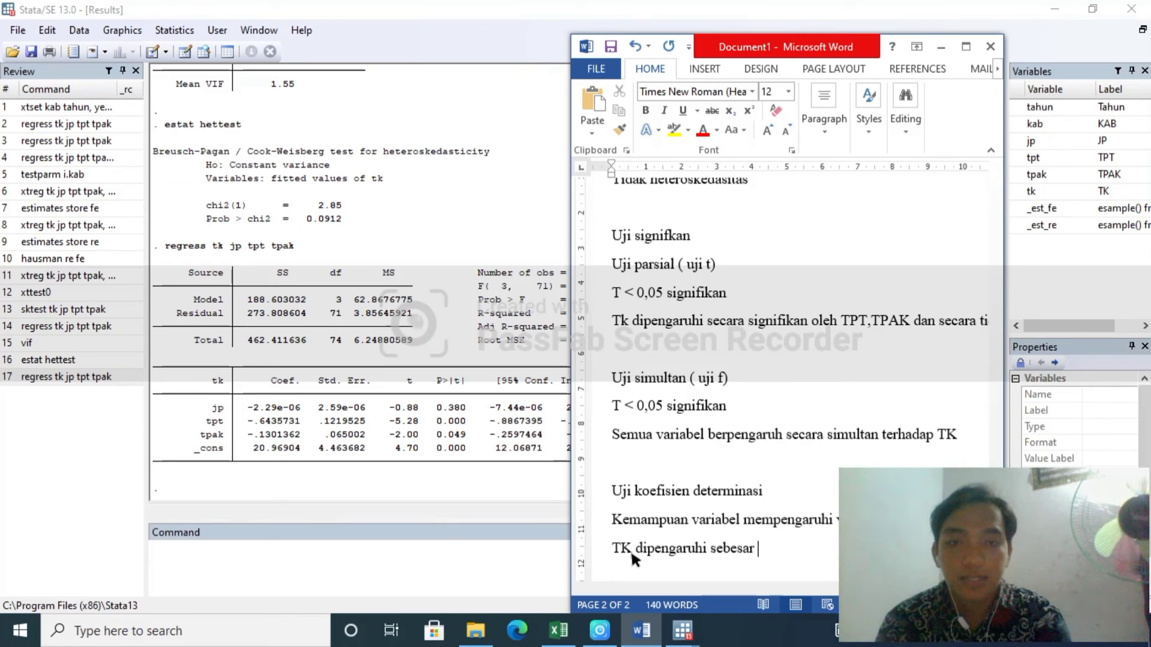
# - Recheck Stata's regression output and move the Word window clear of the Adj R-squared value
pyautogui.click(386, 234)
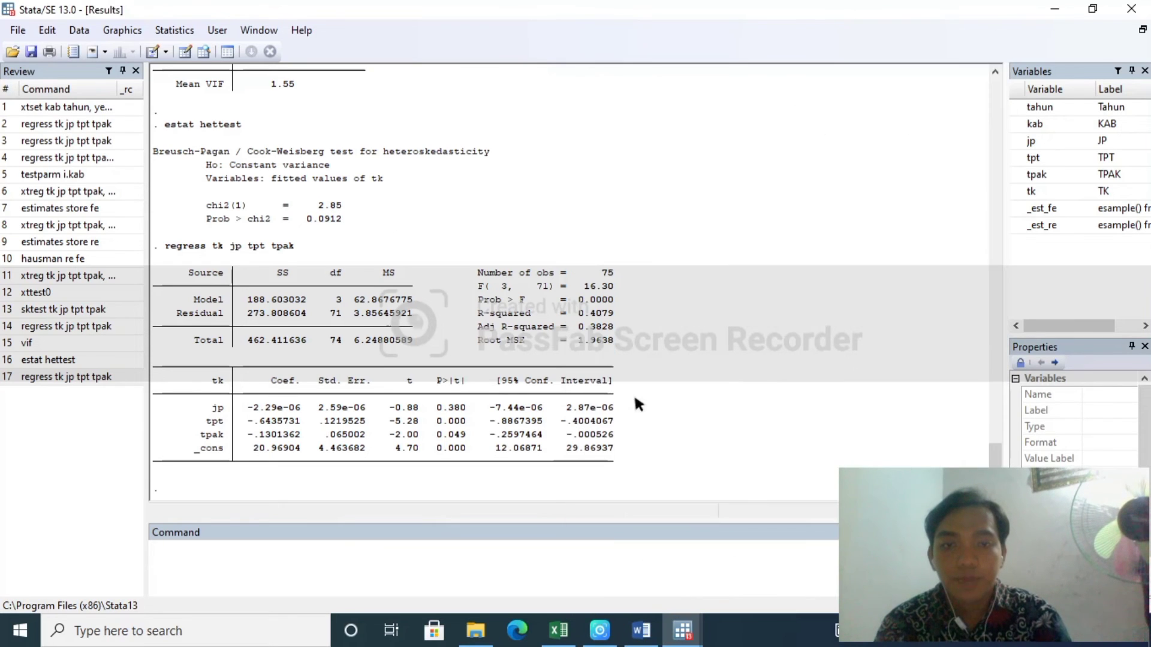
pyautogui.click(681, 642)
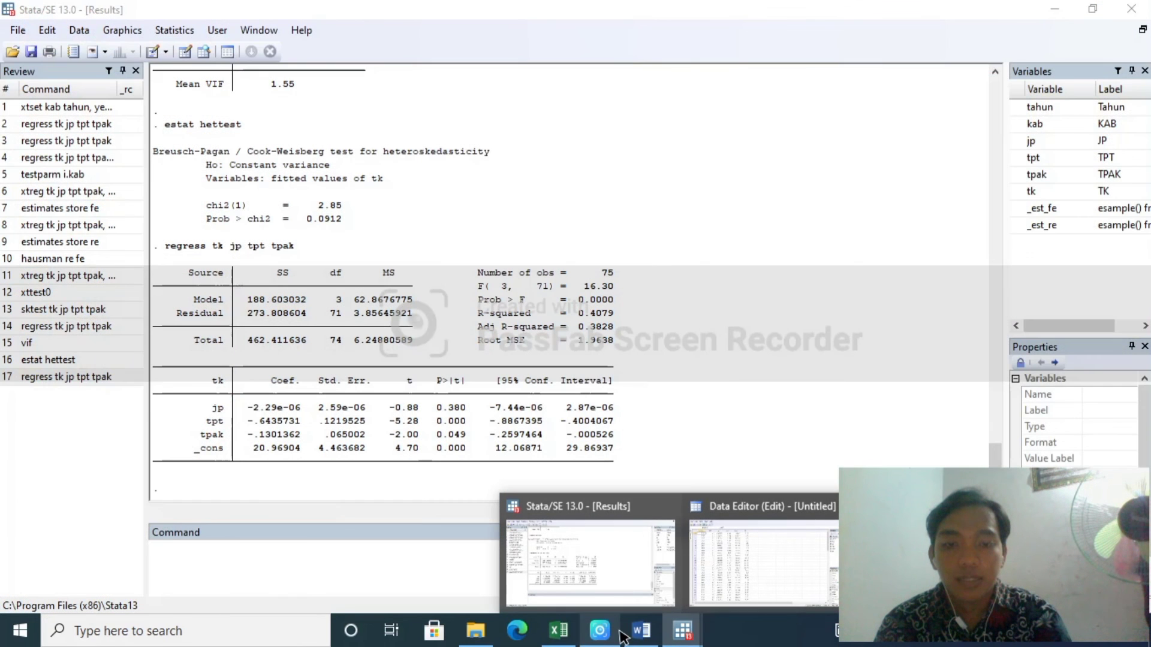
pyautogui.click(640, 634)
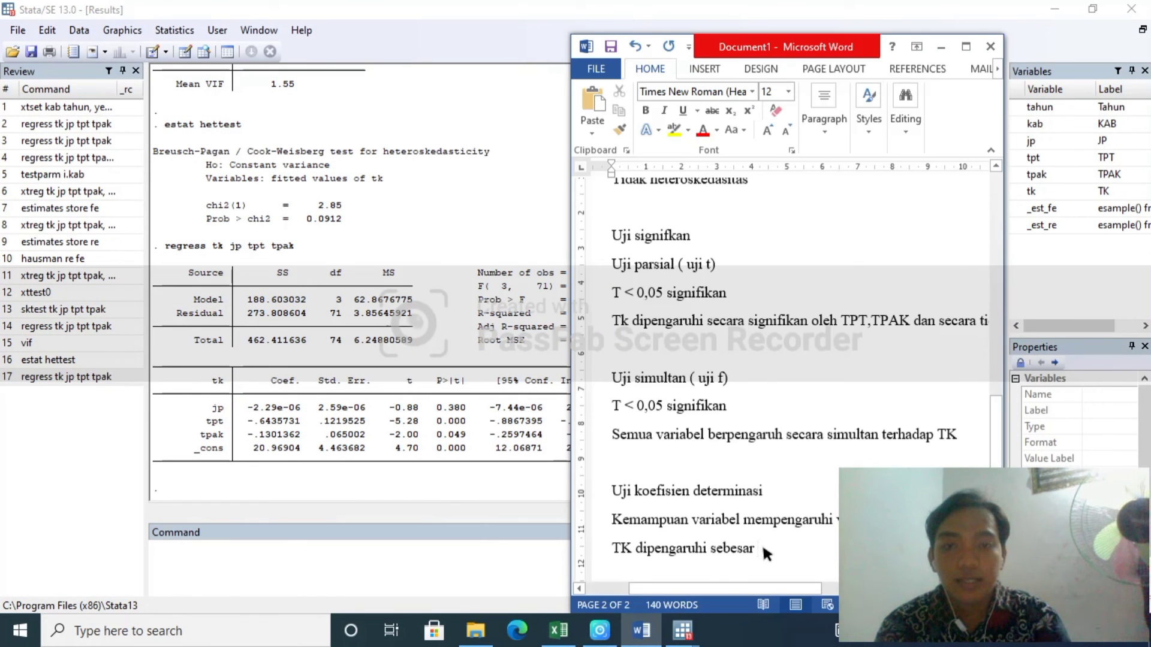
pyautogui.moveTo(733, 49); pyautogui.dragTo(235, 54)
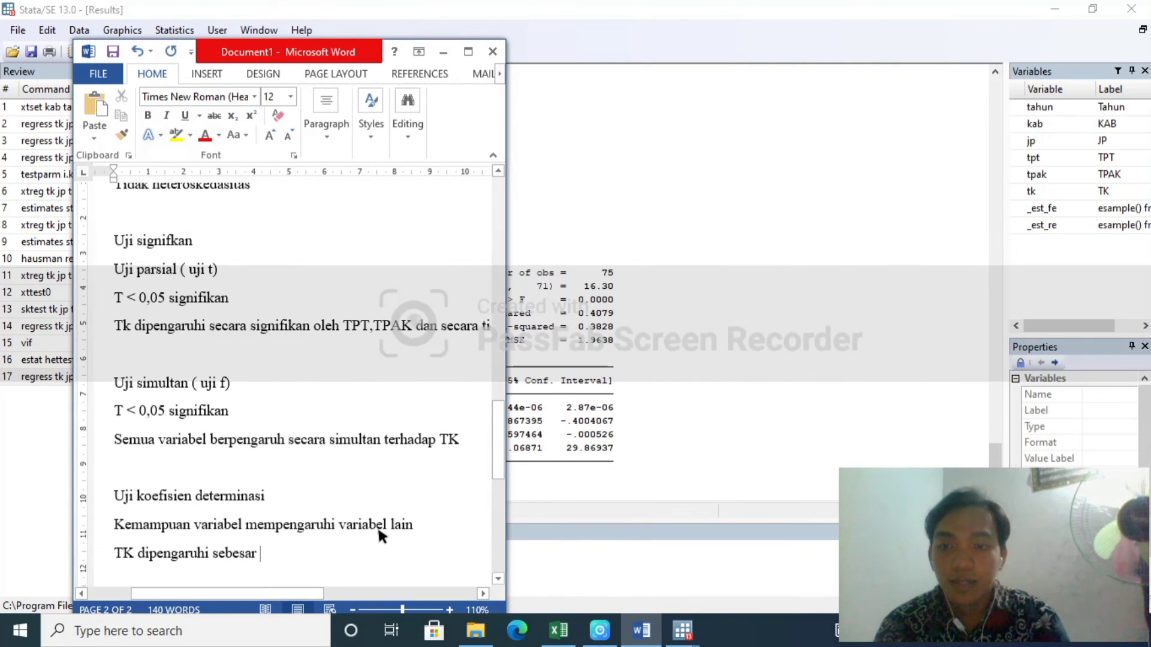
# - Continue the Uji koefisien determinasi conclusion with "38,28 persen oleh TPT,TPAK,Jp"
pyautogui.write('38,')
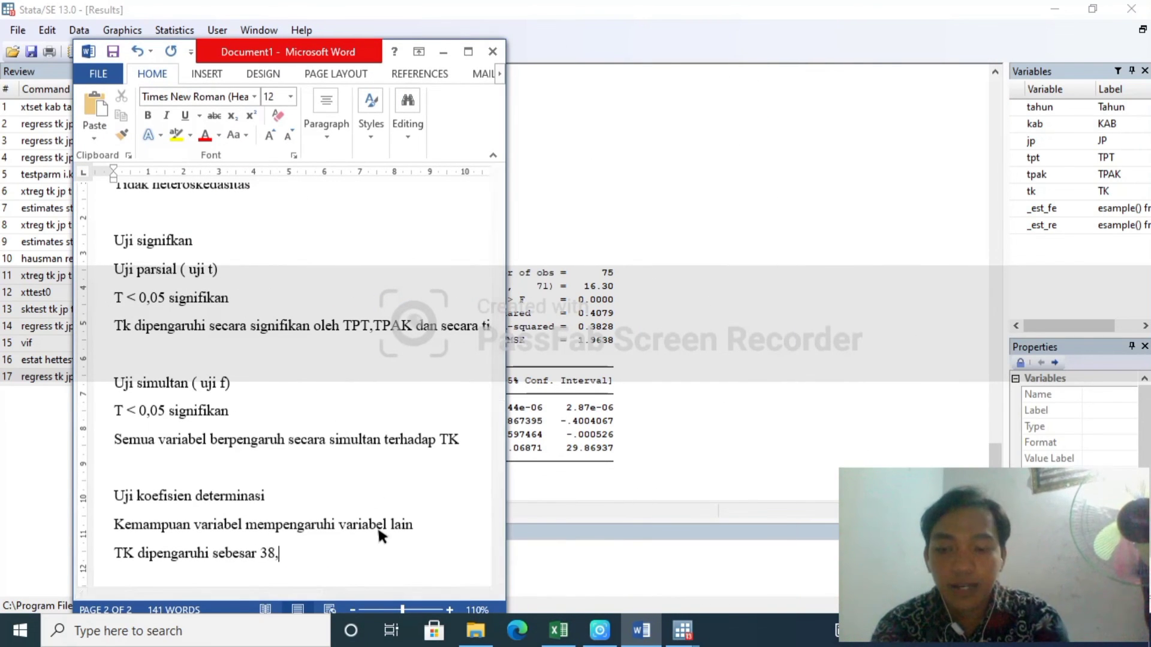
pyautogui.write('28 perse')
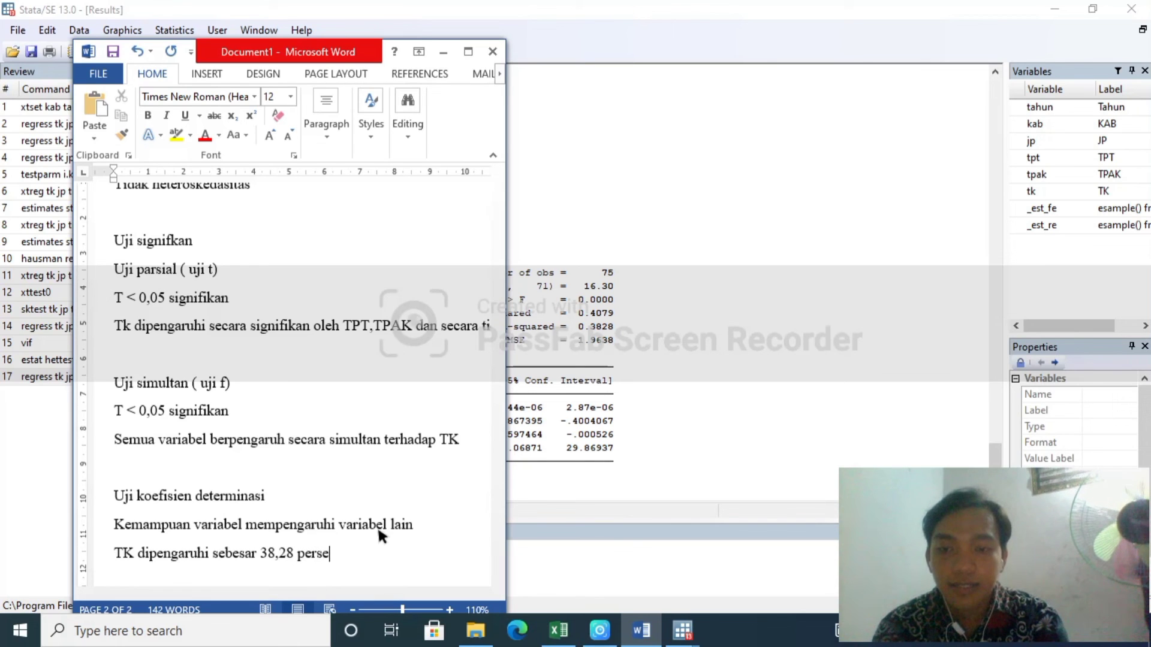
pyautogui.write('n oleh')
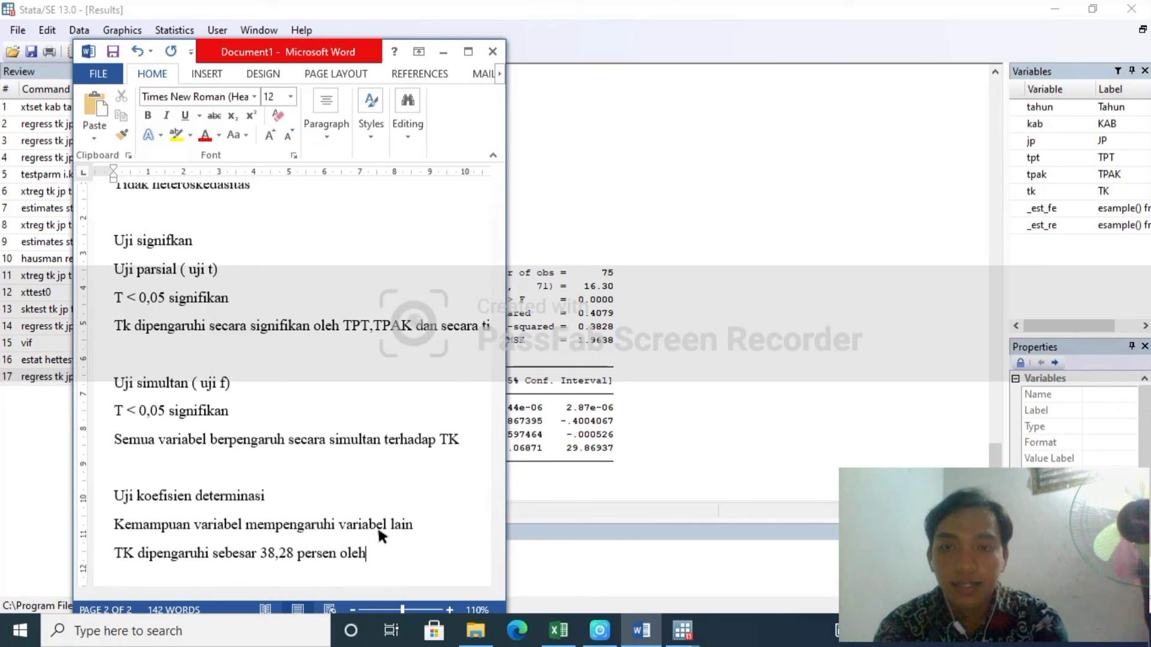
pyautogui.write(' TPT')
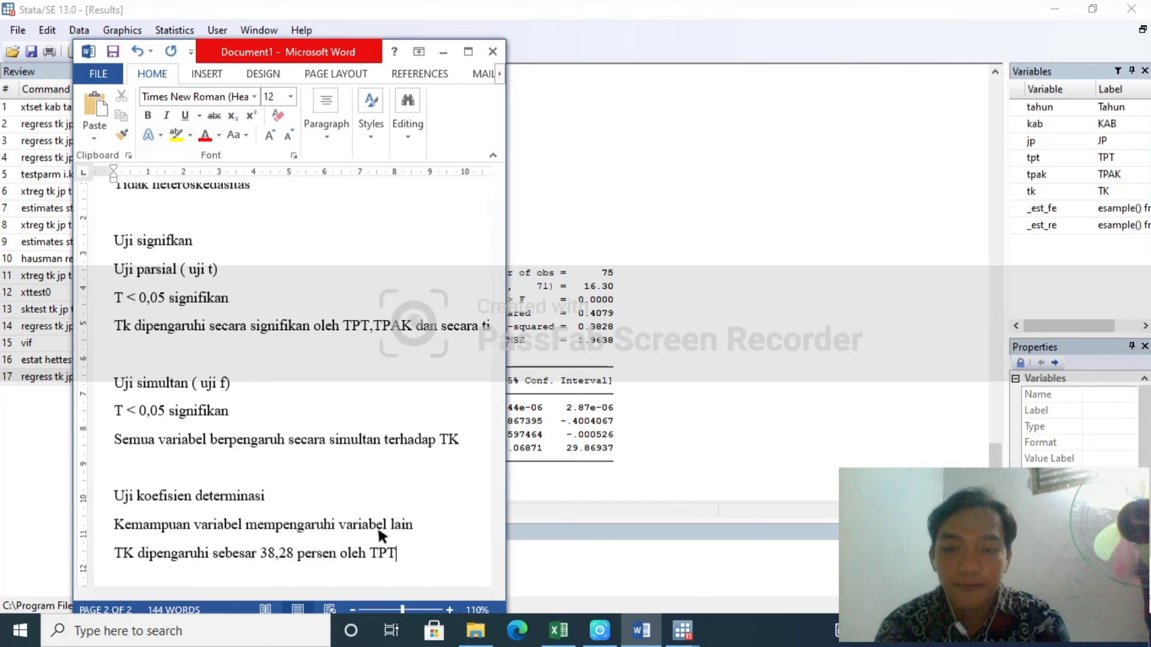
pyautogui.write(',TPAK')
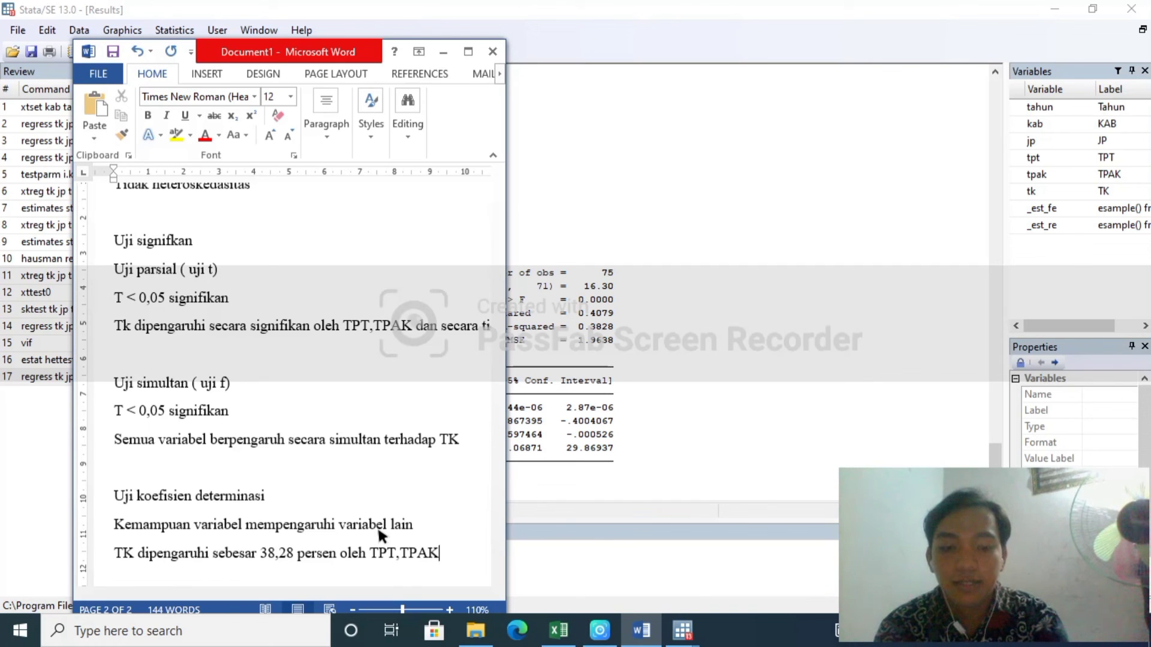
pyautogui.write(',Jp')
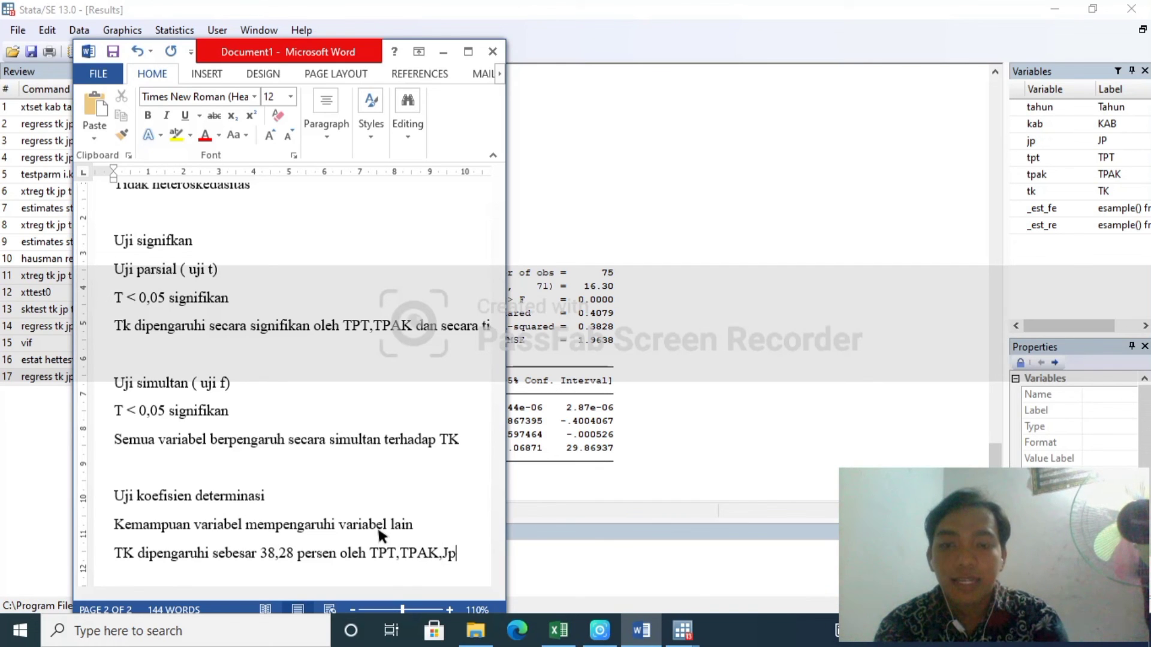
# - Capitalise the last variable in the Uji koefisien determinasi conclusion so that it reads "JP"
pyautogui.write('P')
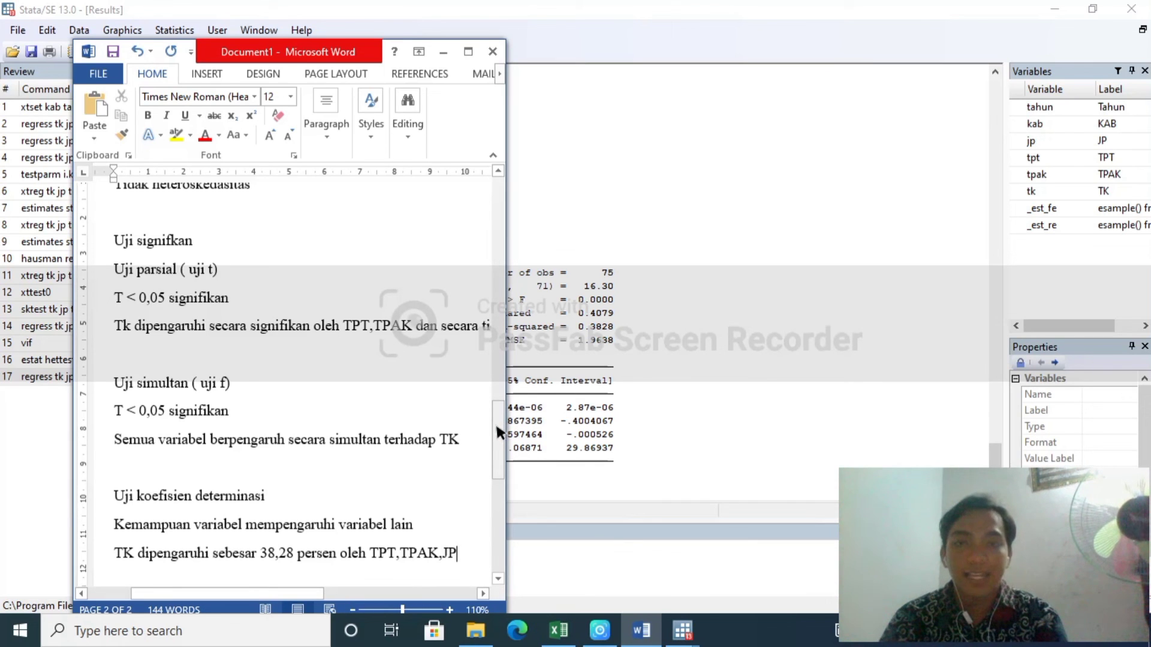
# - Widen the Word window and review the notes on classical assumptions, significance and determination, ending at the UJI CHOW section
pyautogui.moveTo(495, 422); pyautogui.dragTo(541, 351)
pyautogui.scroll(1, 530, 318)
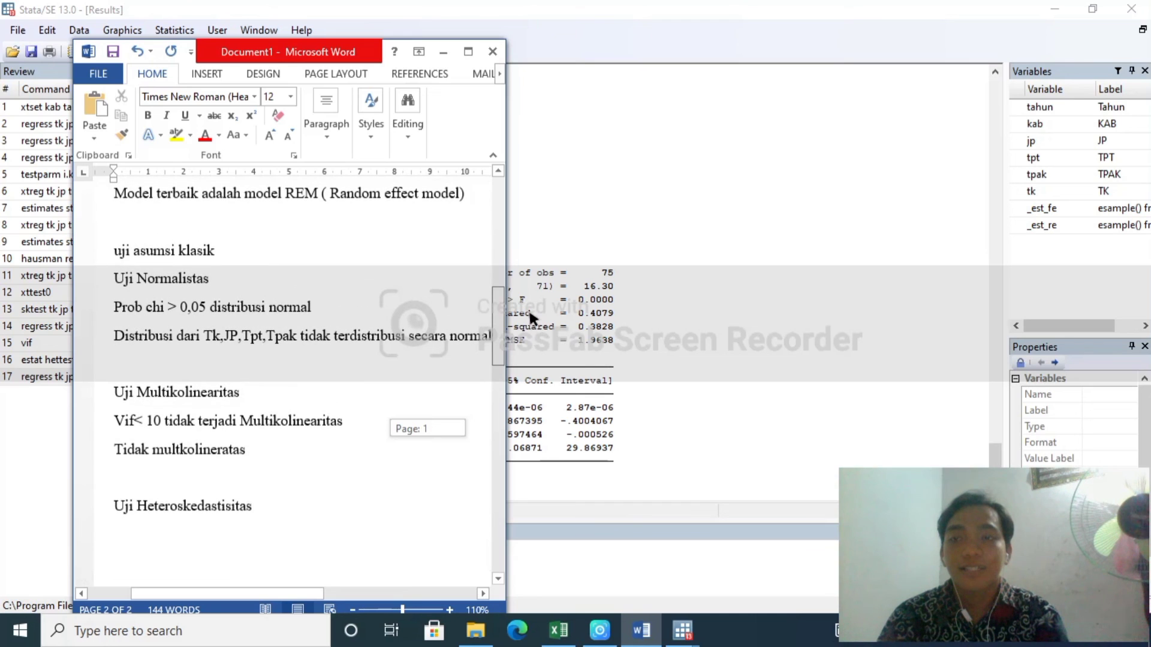
pyautogui.scroll(-1, 527, 314)
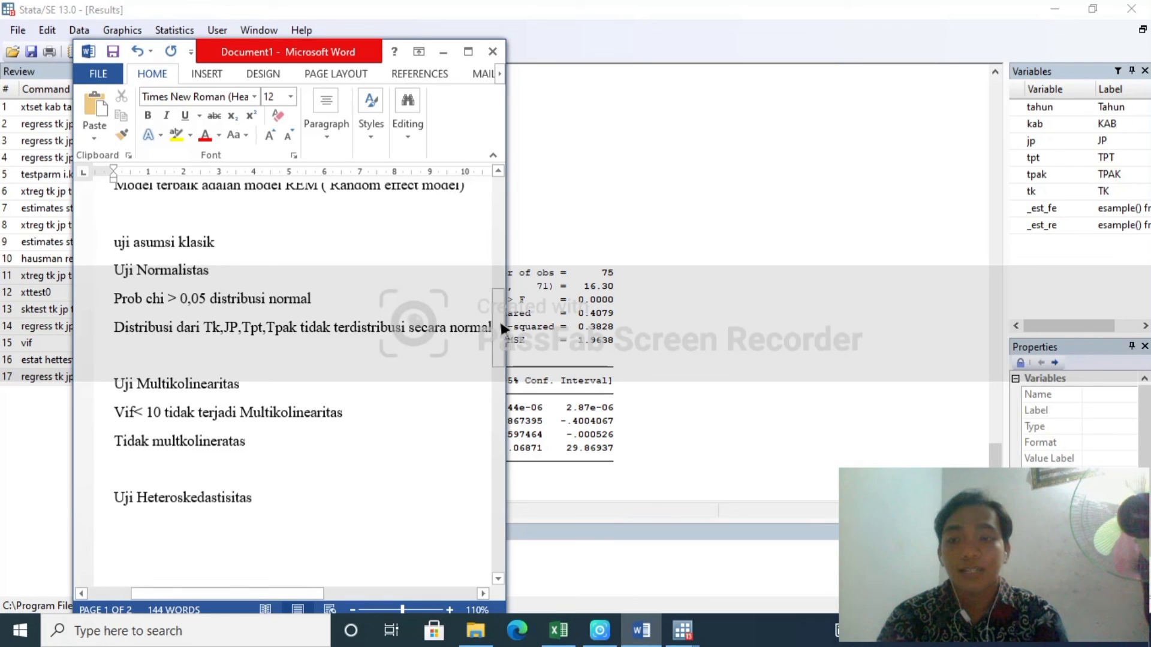
pyautogui.moveTo(501, 322); pyautogui.dragTo(502, 382)
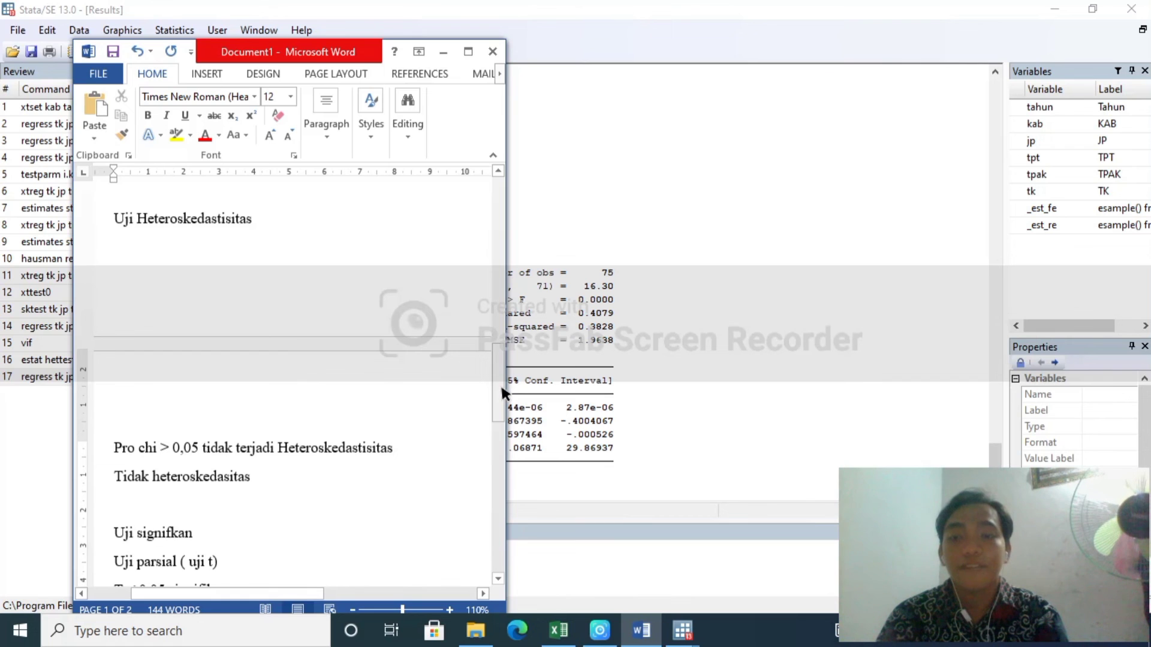
pyautogui.moveTo(500, 383); pyautogui.dragTo(500, 409)
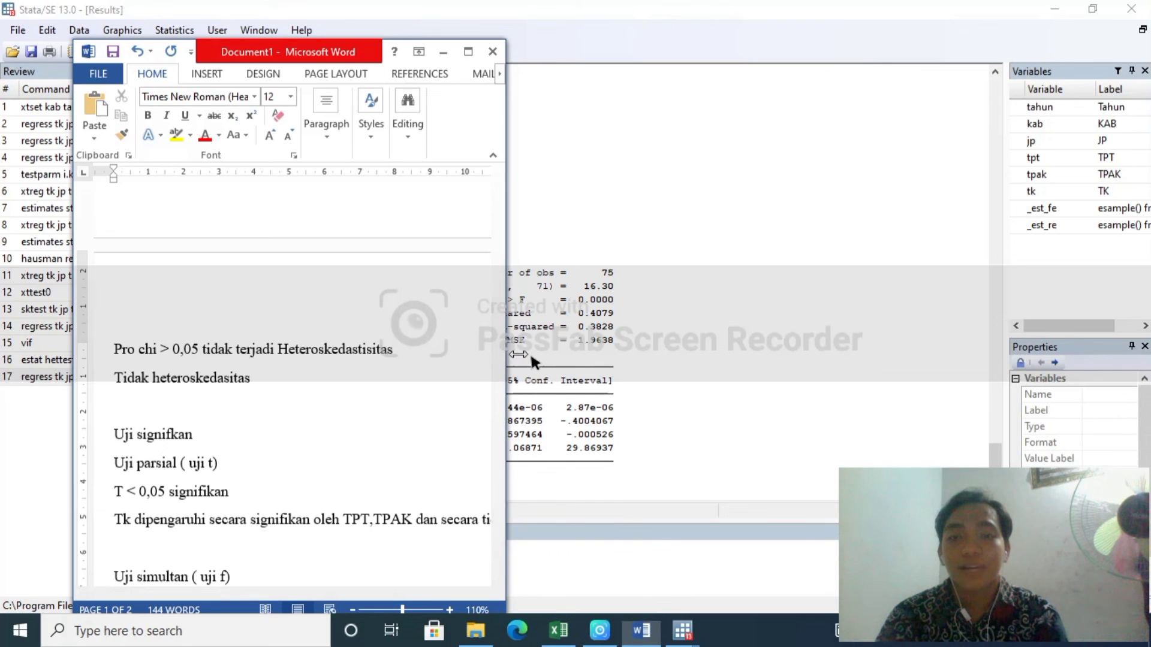
pyautogui.moveTo(506, 360); pyautogui.dragTo(567, 367)
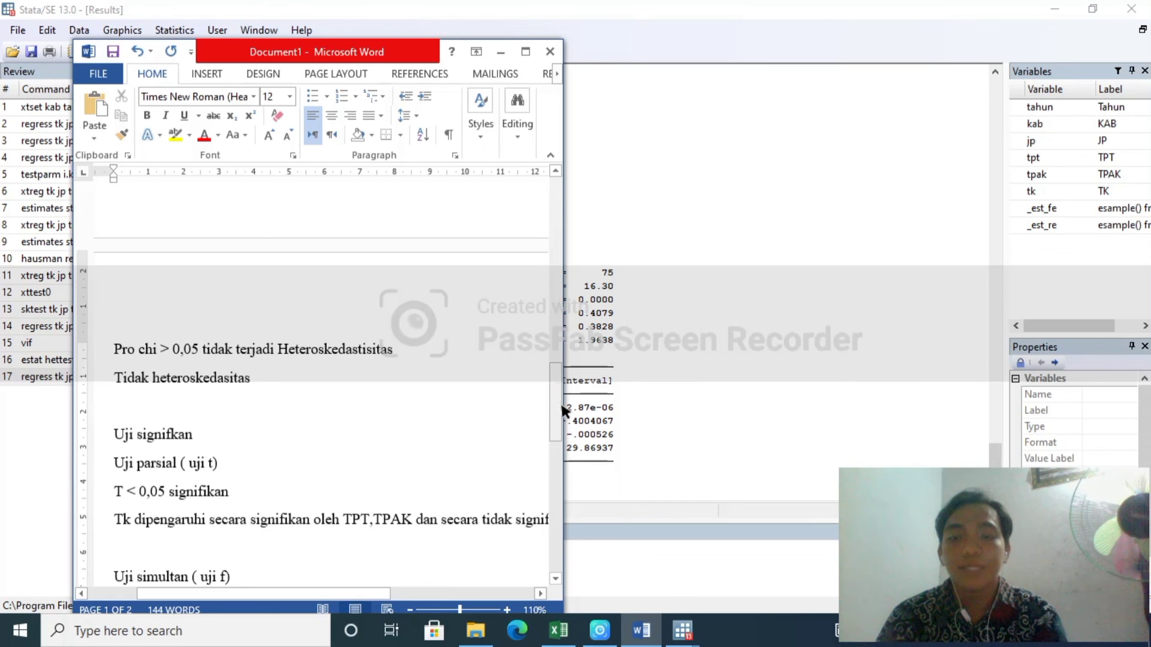
pyautogui.moveTo(560, 400); pyautogui.dragTo(558, 434)
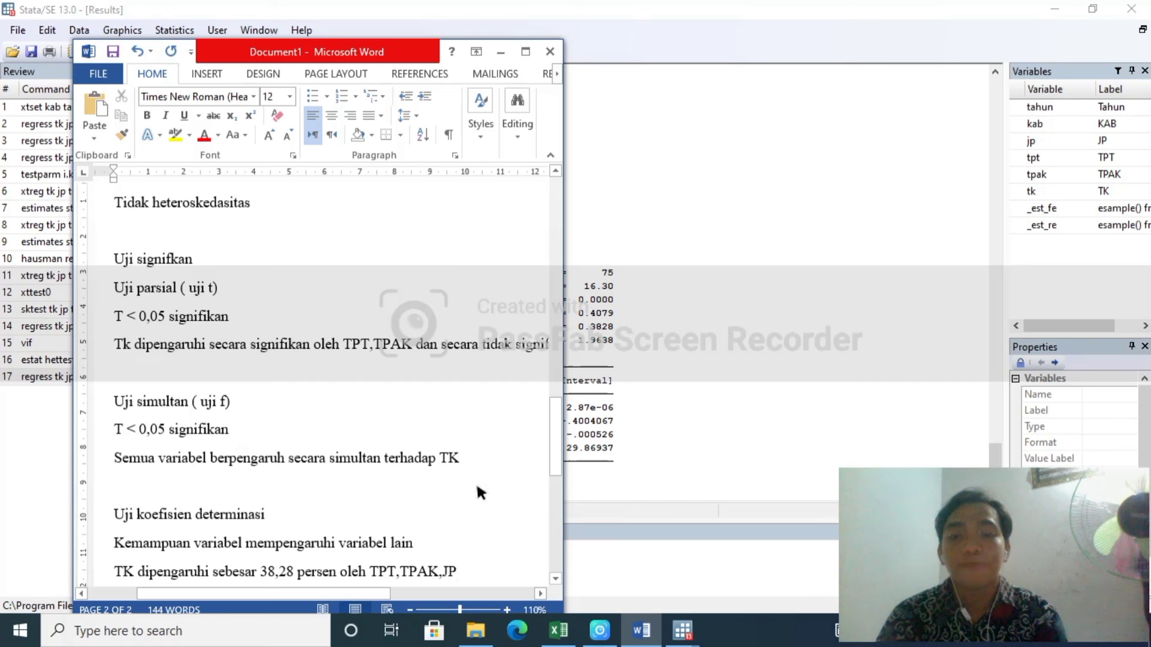
pyautogui.moveTo(550, 434); pyautogui.dragTo(554, 473)
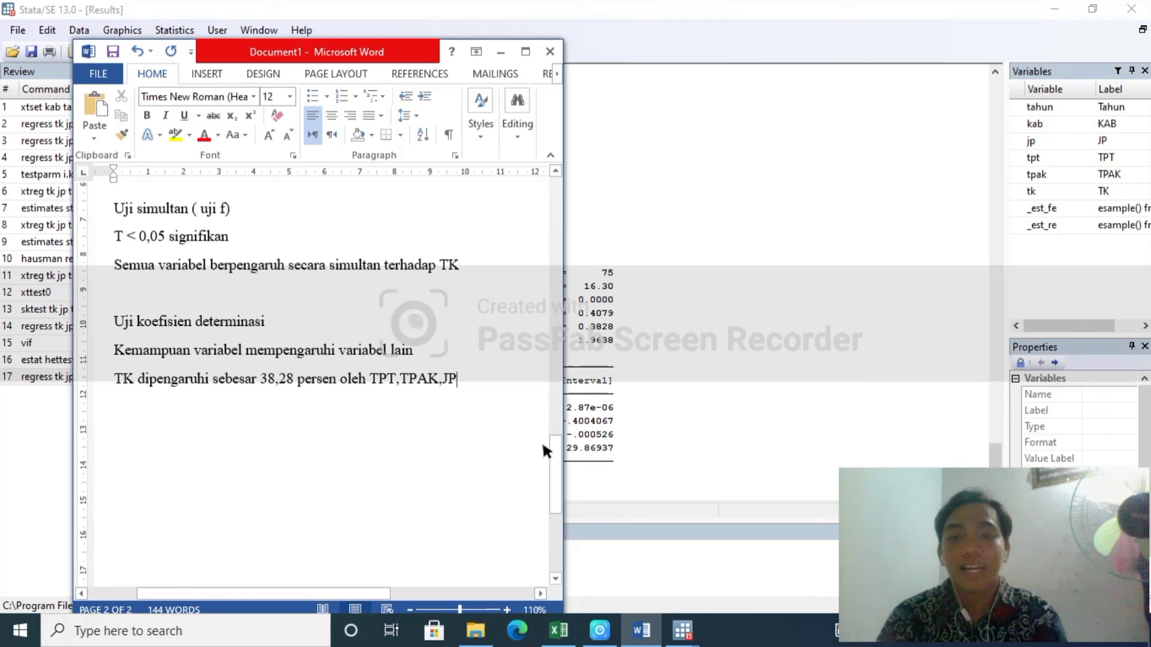
pyautogui.moveTo(552, 445); pyautogui.dragTo(552, 177)
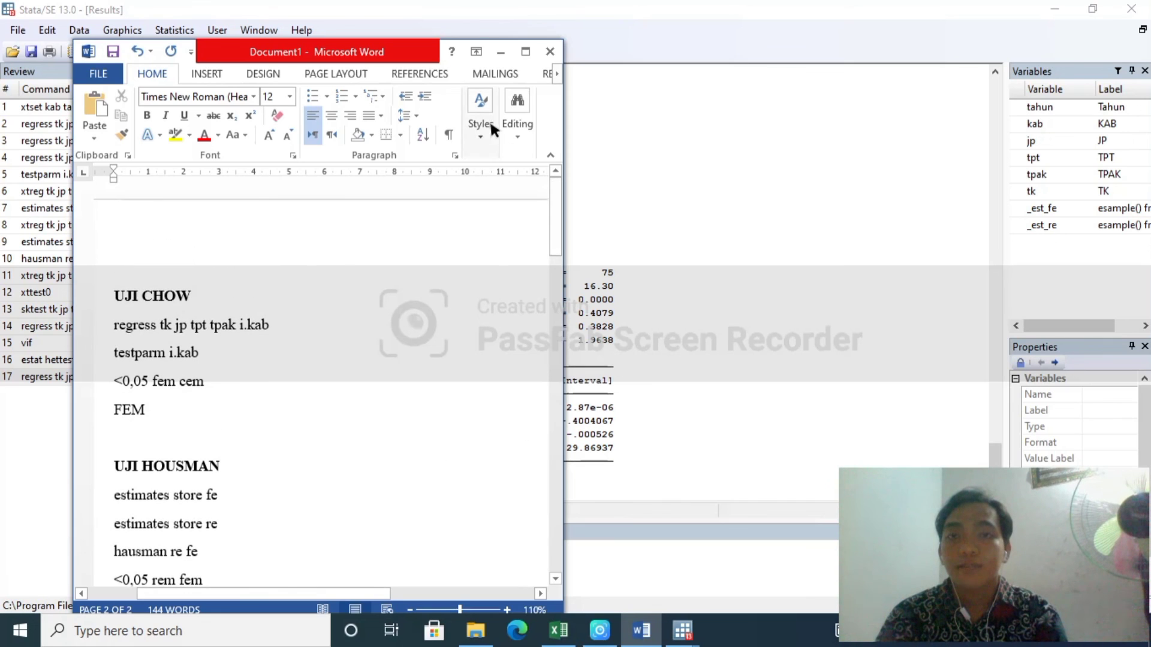
# - Minimise the Word notes, Stata and the Excel data workbook to reach the desktop, reviewing Stata's full results before leaving it
pyautogui.click(493, 51)
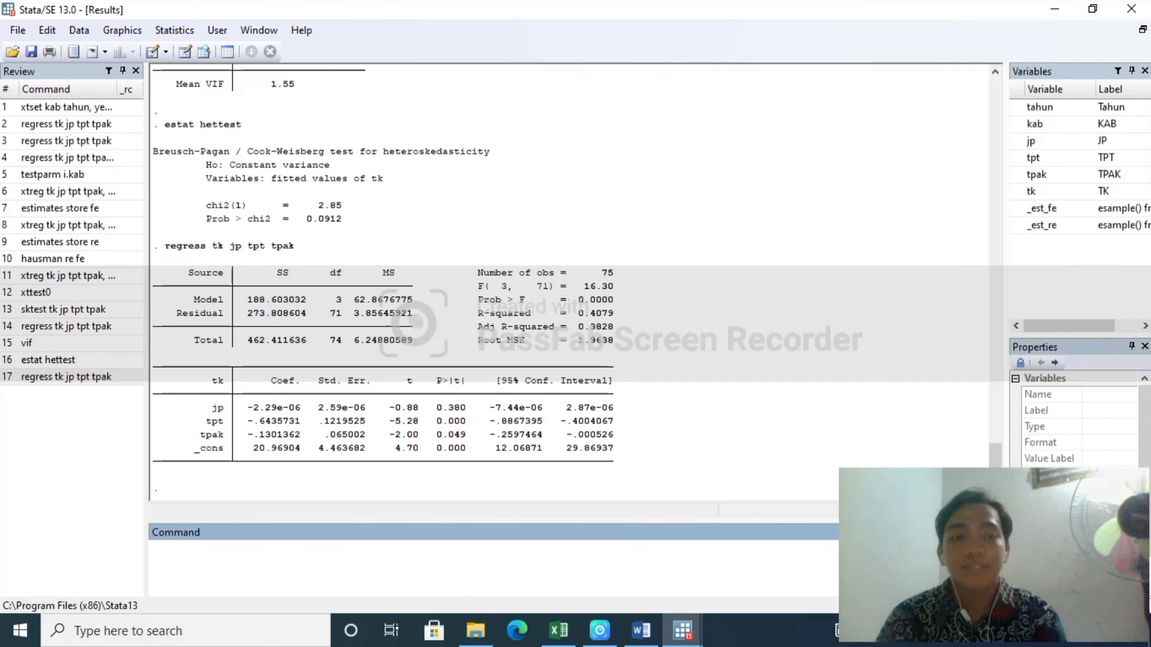
pyautogui.moveTo(994, 466); pyautogui.dragTo(978, 77)
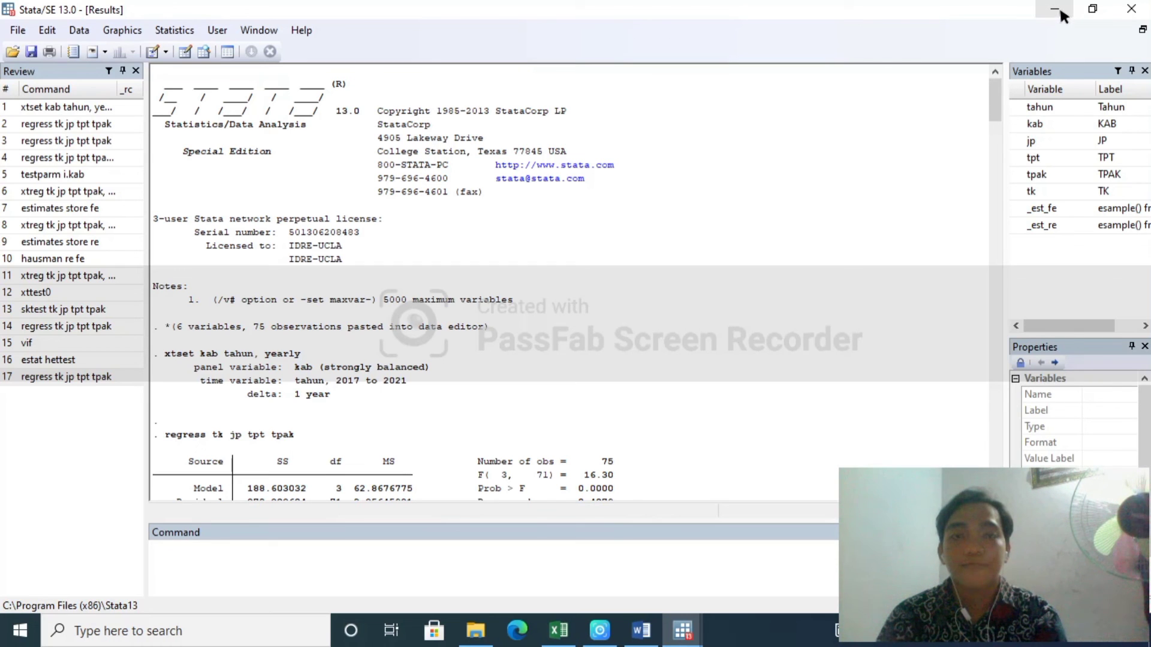
pyautogui.moveTo(995, 102); pyautogui.dragTo(994, 474)
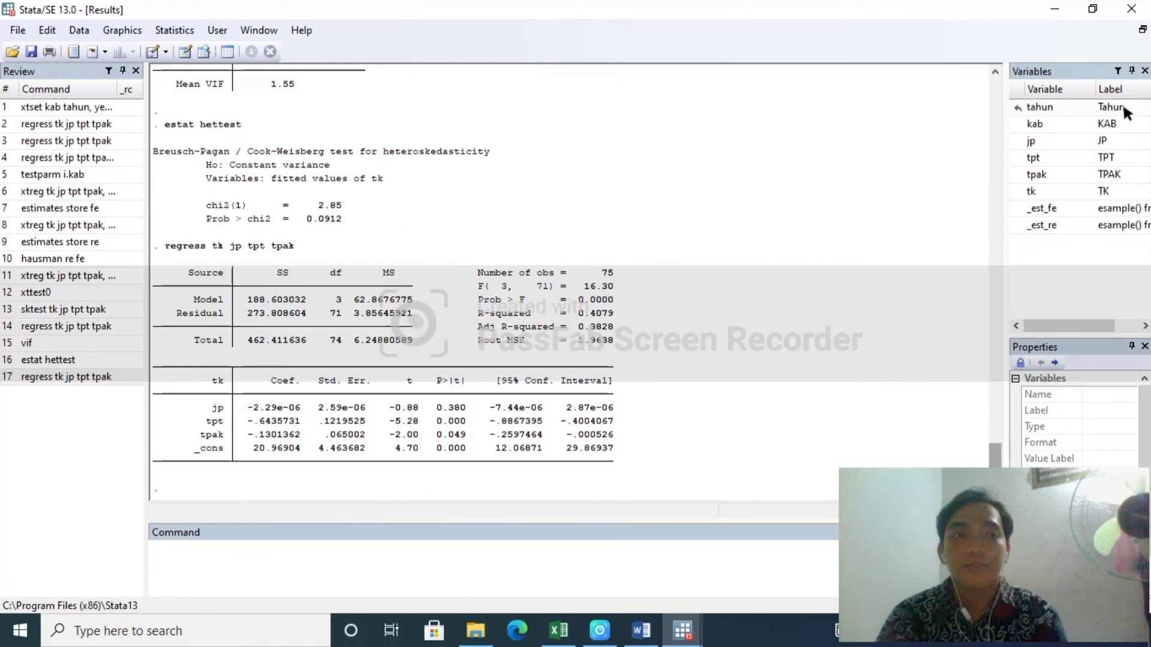
pyautogui.click(1067, 7)
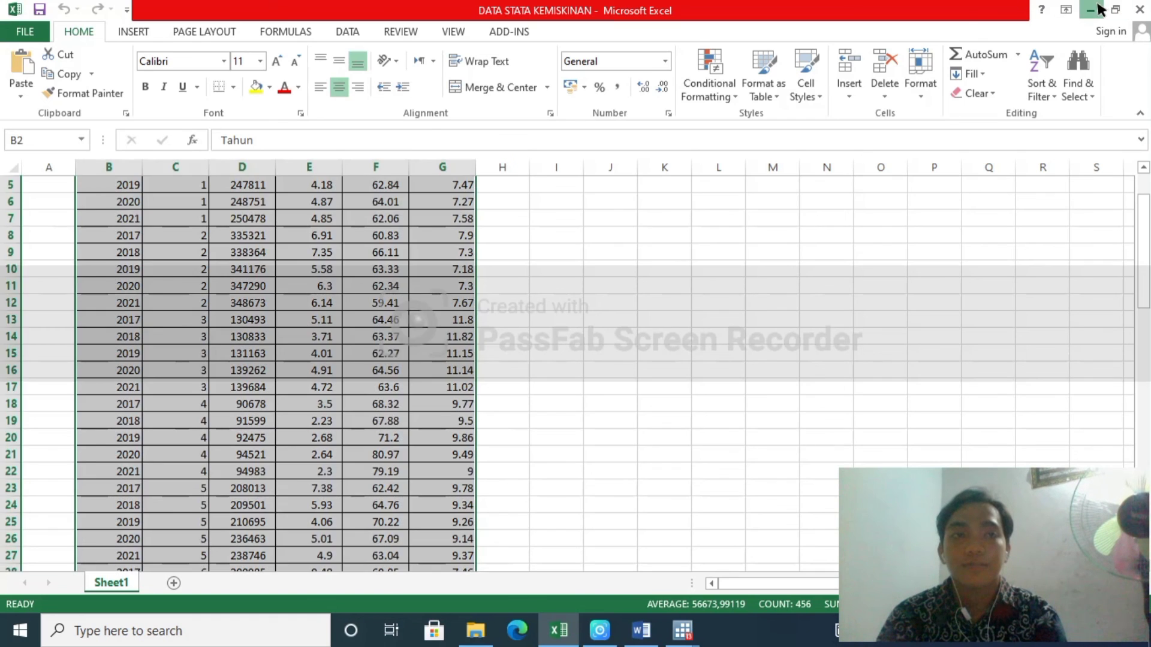
pyautogui.click(1099, 8)
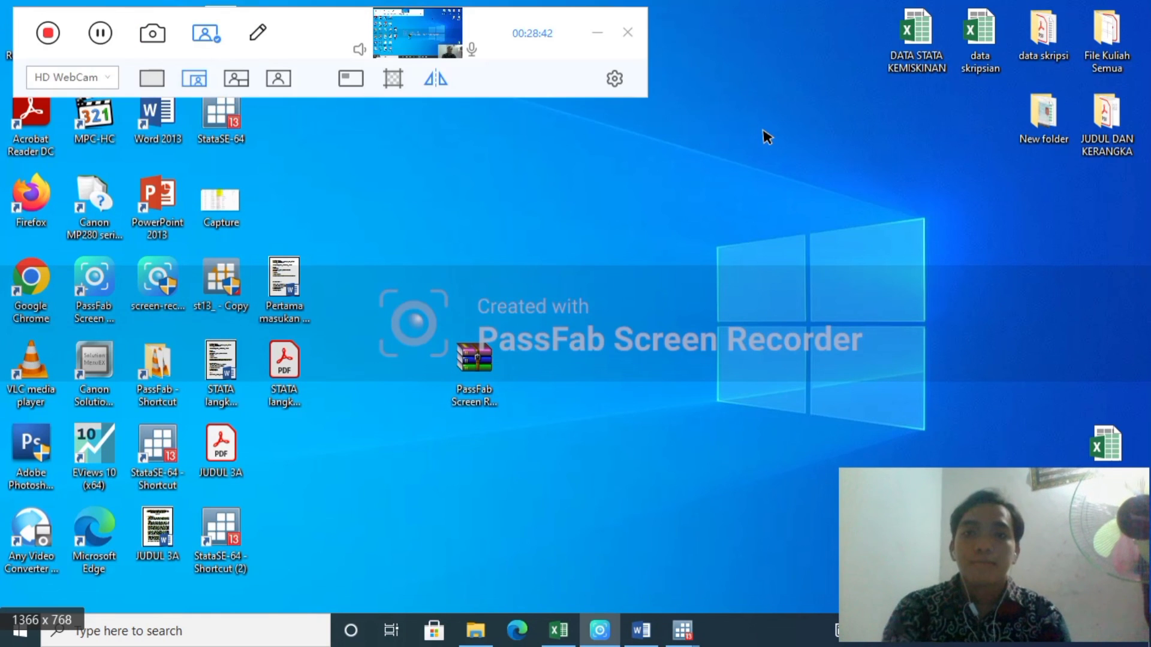